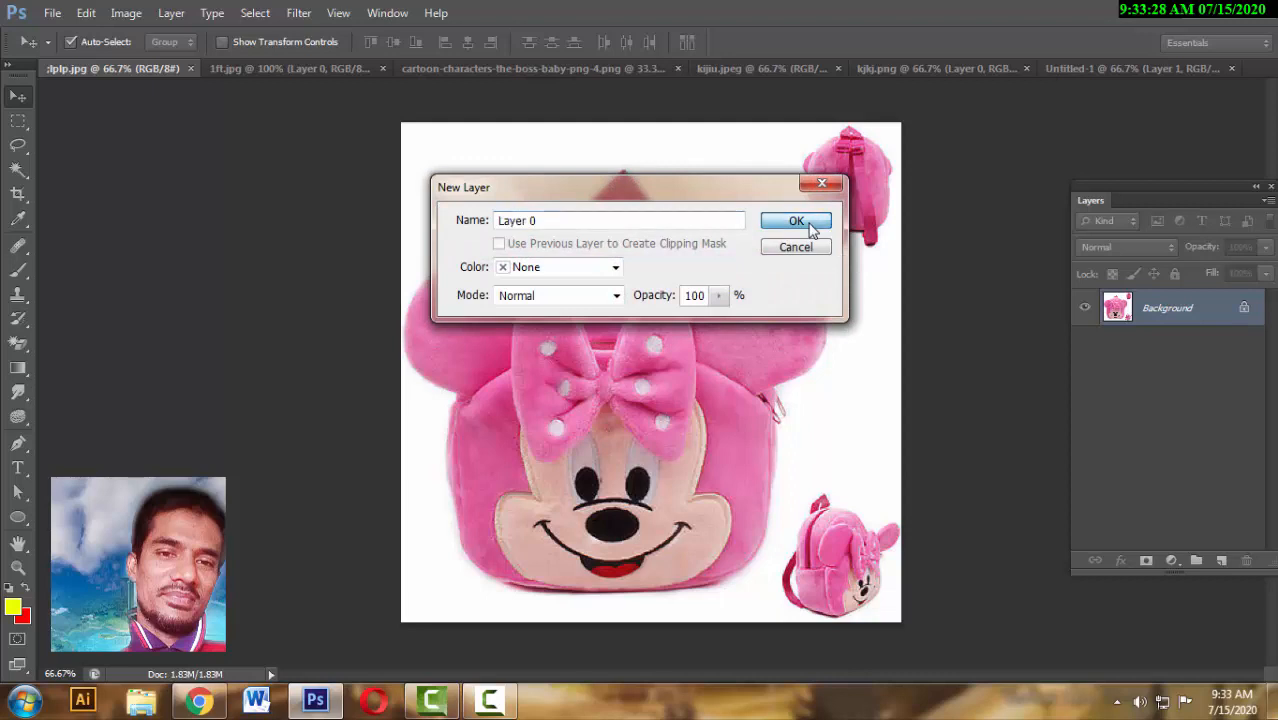
# - Convert the locked background into the regular layer Layer 0 and select the white area around the bags with the Magic Wand
pyautogui.click(796, 221)
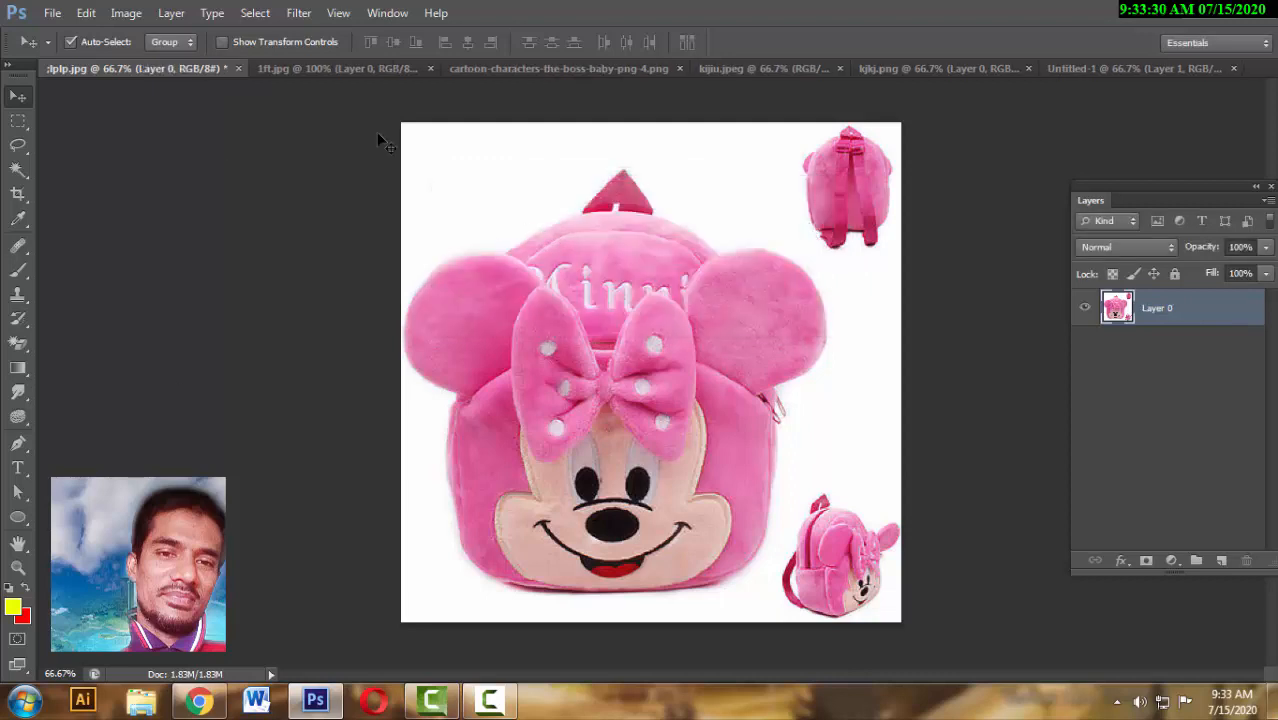
pyautogui.click(18, 170)
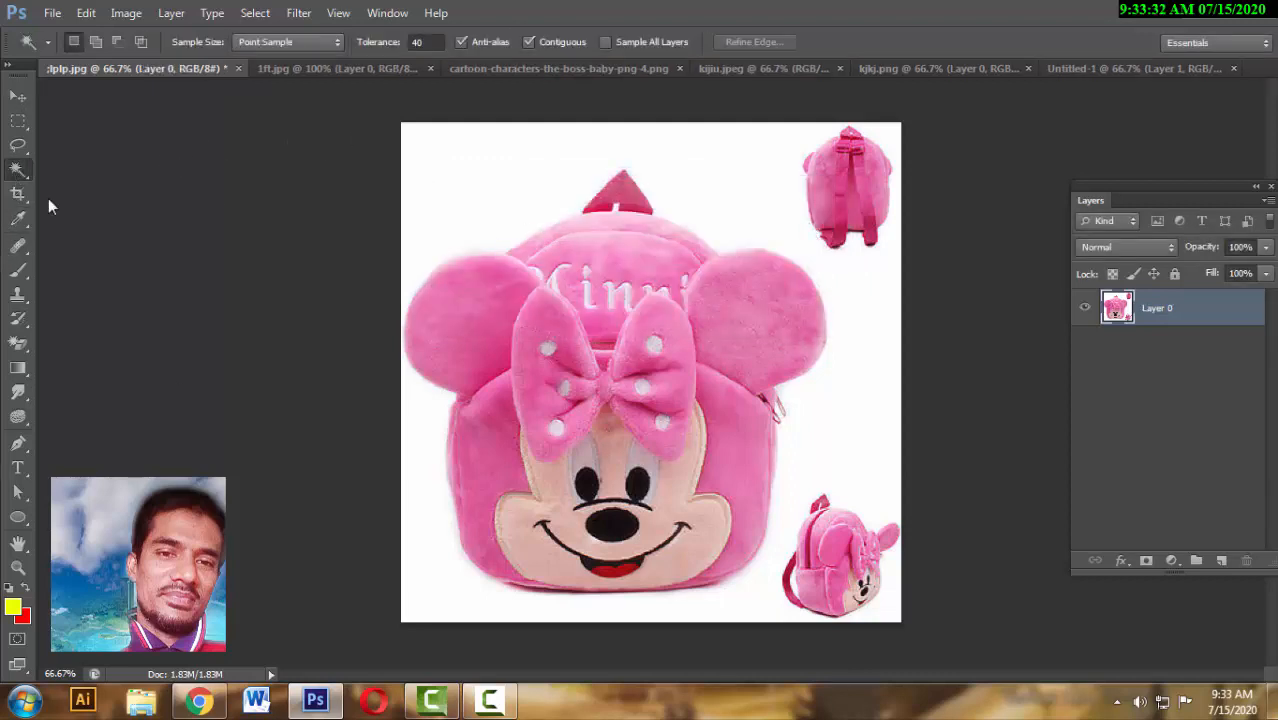
pyautogui.click(706, 188)
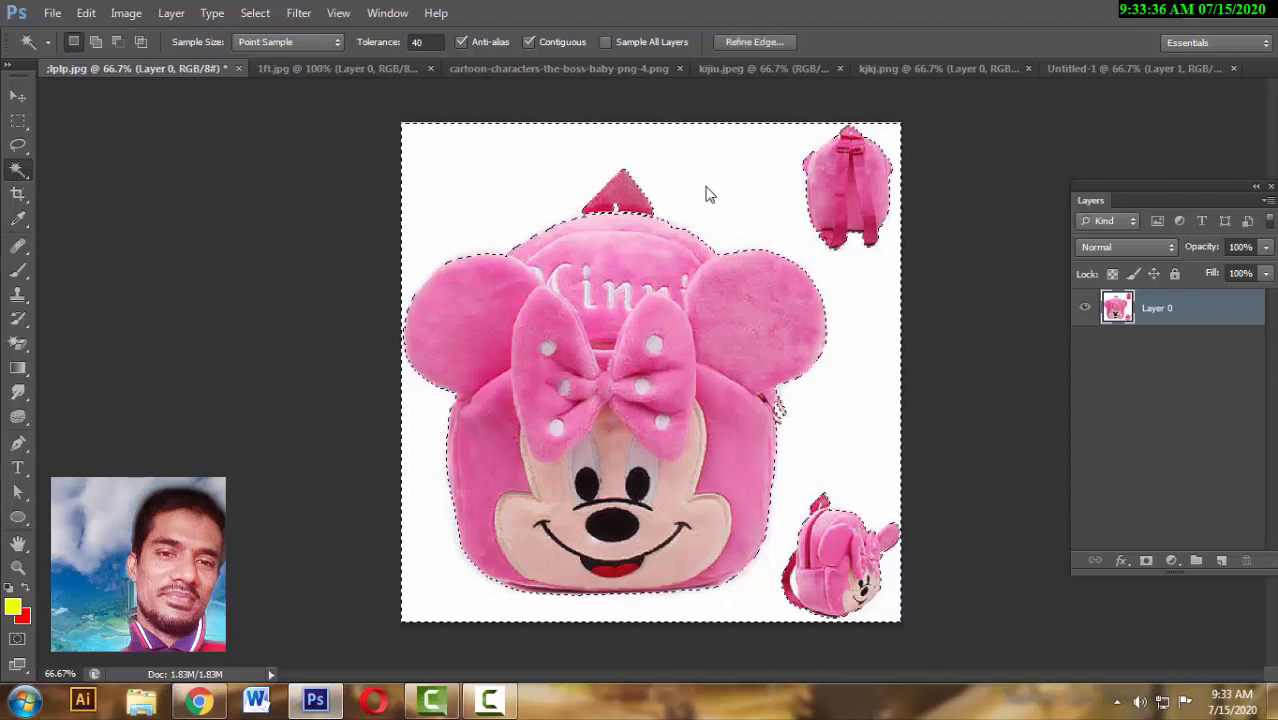
# - Feather the selection by 1 pixel, delete the white background and deselect
pyautogui.rightClick(706, 194)
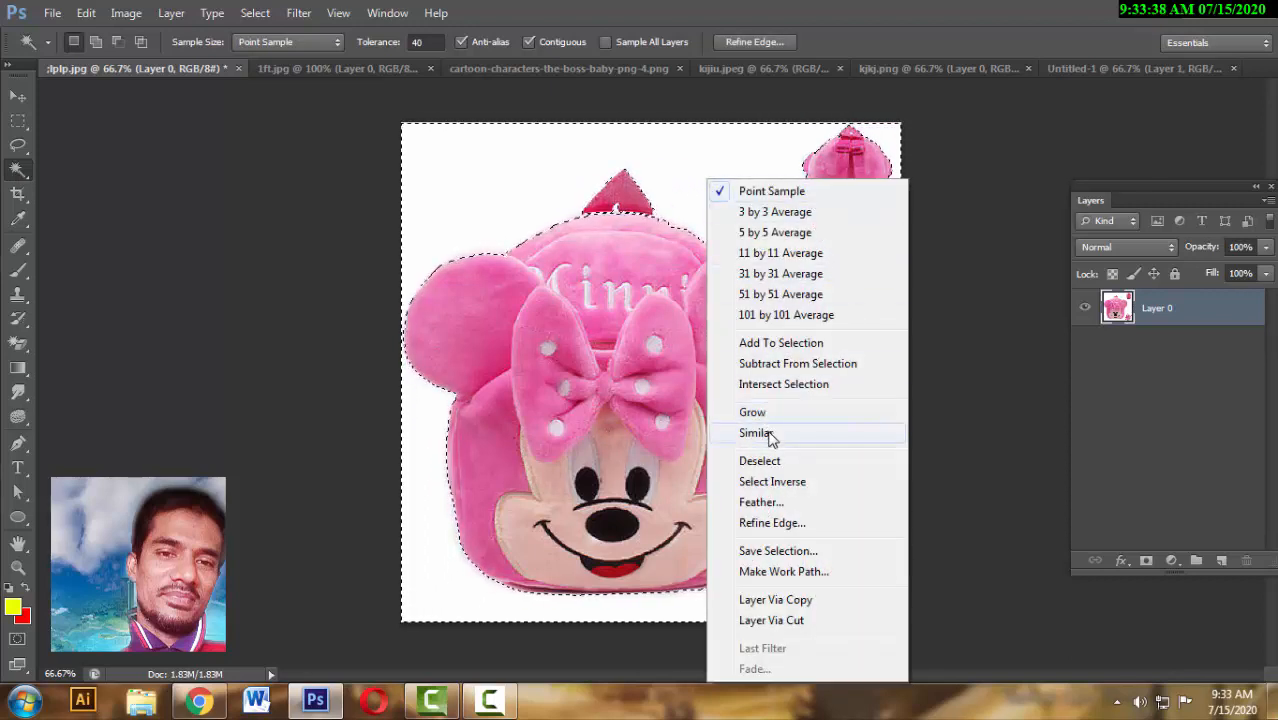
pyautogui.click(777, 504)
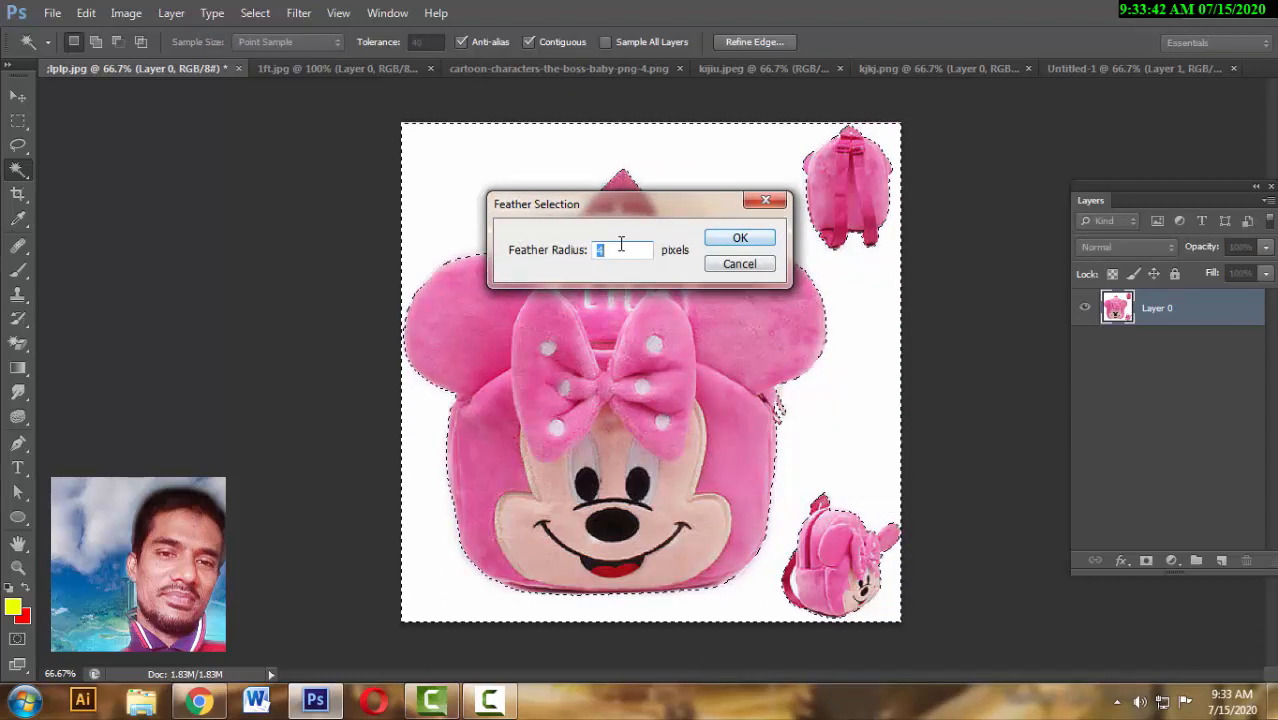
pyautogui.press('BackSpace')
pyautogui.write('1')
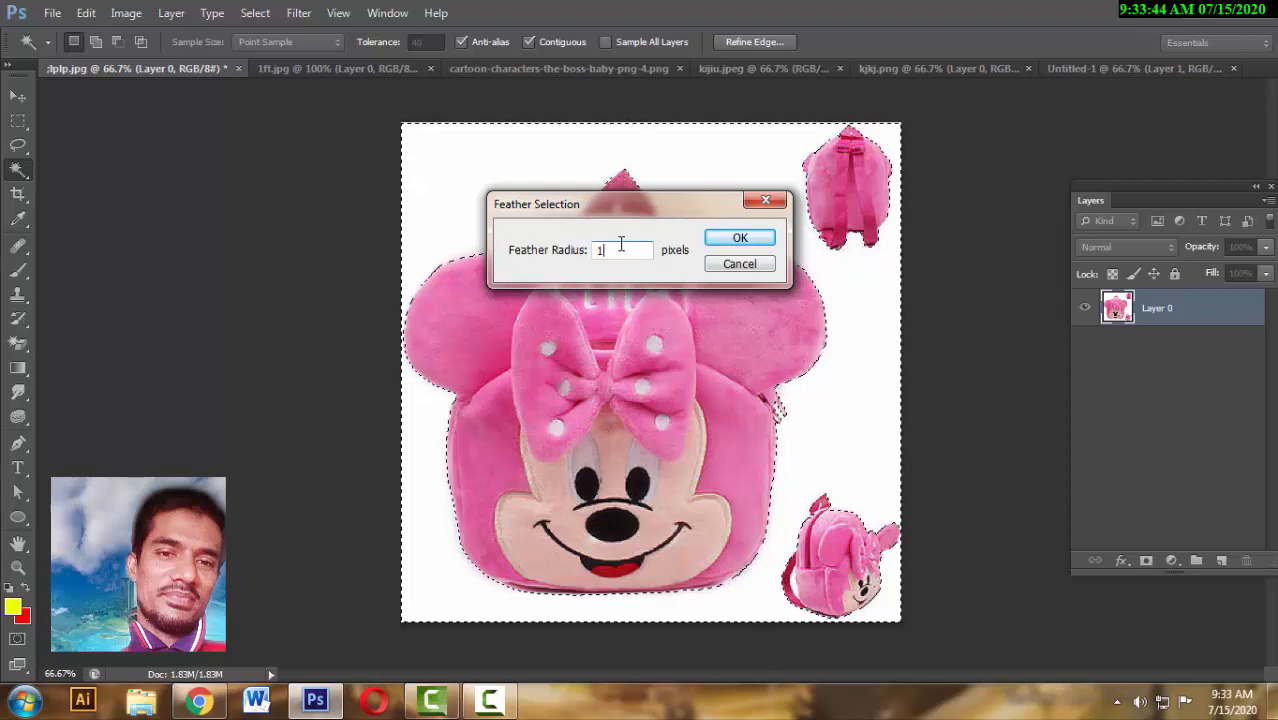
pyautogui.click(735, 240)
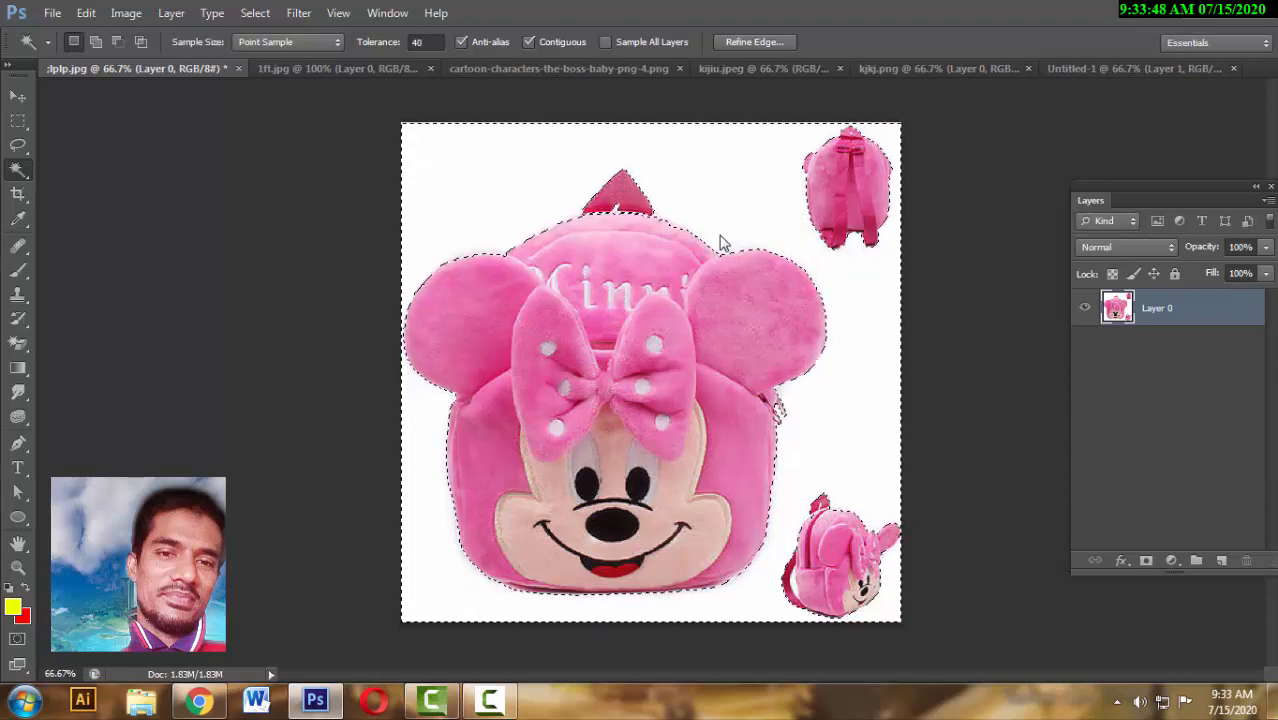
pyautogui.press('Delete')
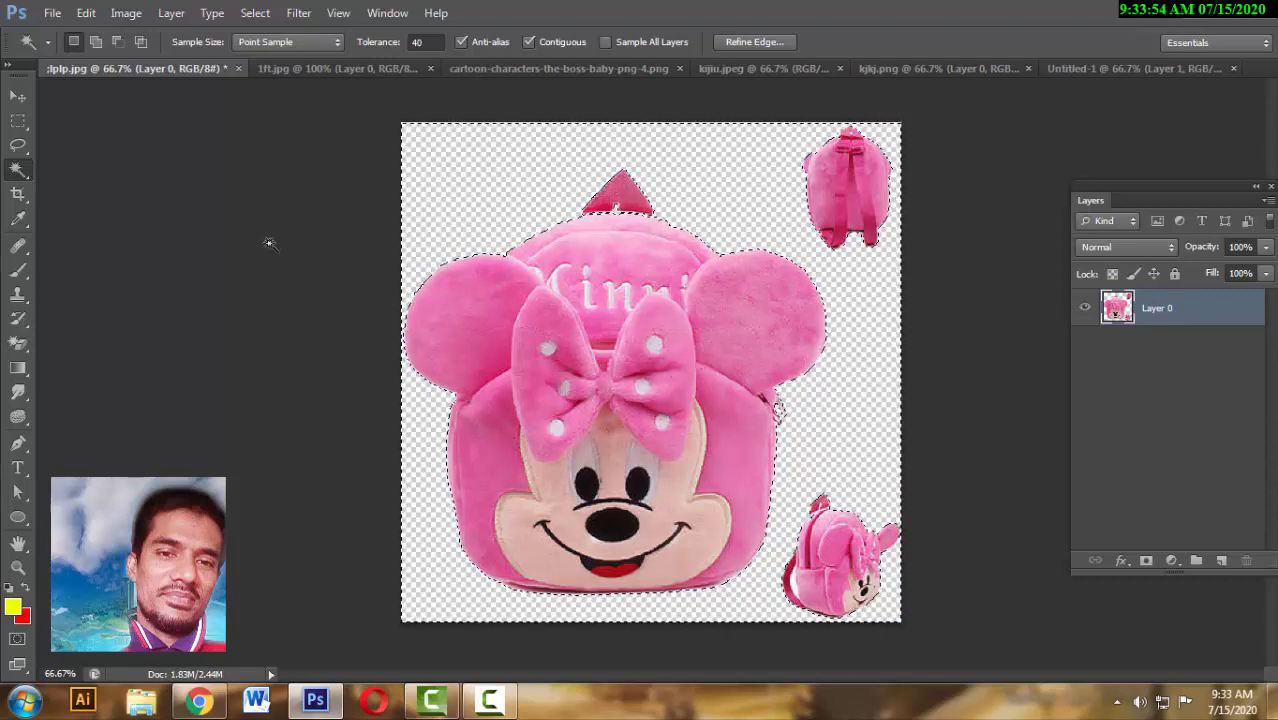
pyautogui.hotkey('ctrl', 'd')
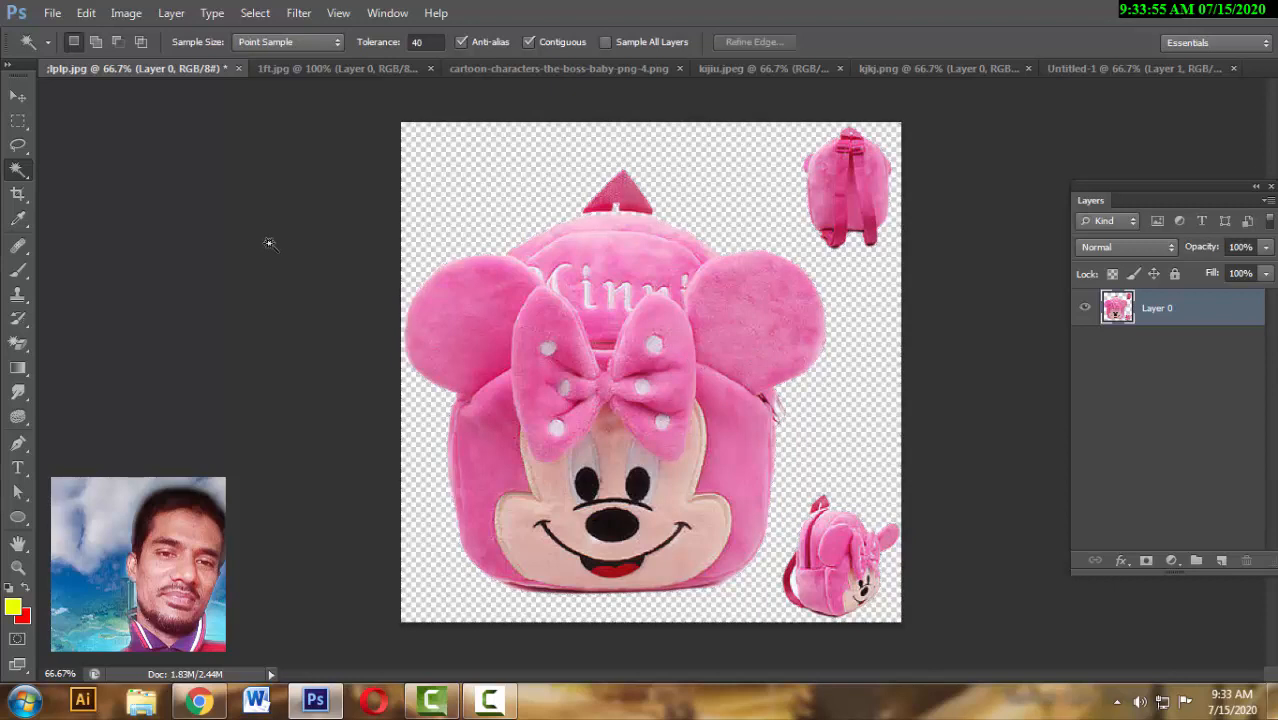
# - Shift the cut-out bags layer slightly to the right on the canvas
pyautogui.click(17, 97)
pyautogui.moveTo(523, 507)
pyautogui.mouseDown()
pyautogui.moveTo(557, 526)
pyautogui.moveTo(525, 515)
pyautogui.moveTo(530, 505)
pyautogui.mouseUp()
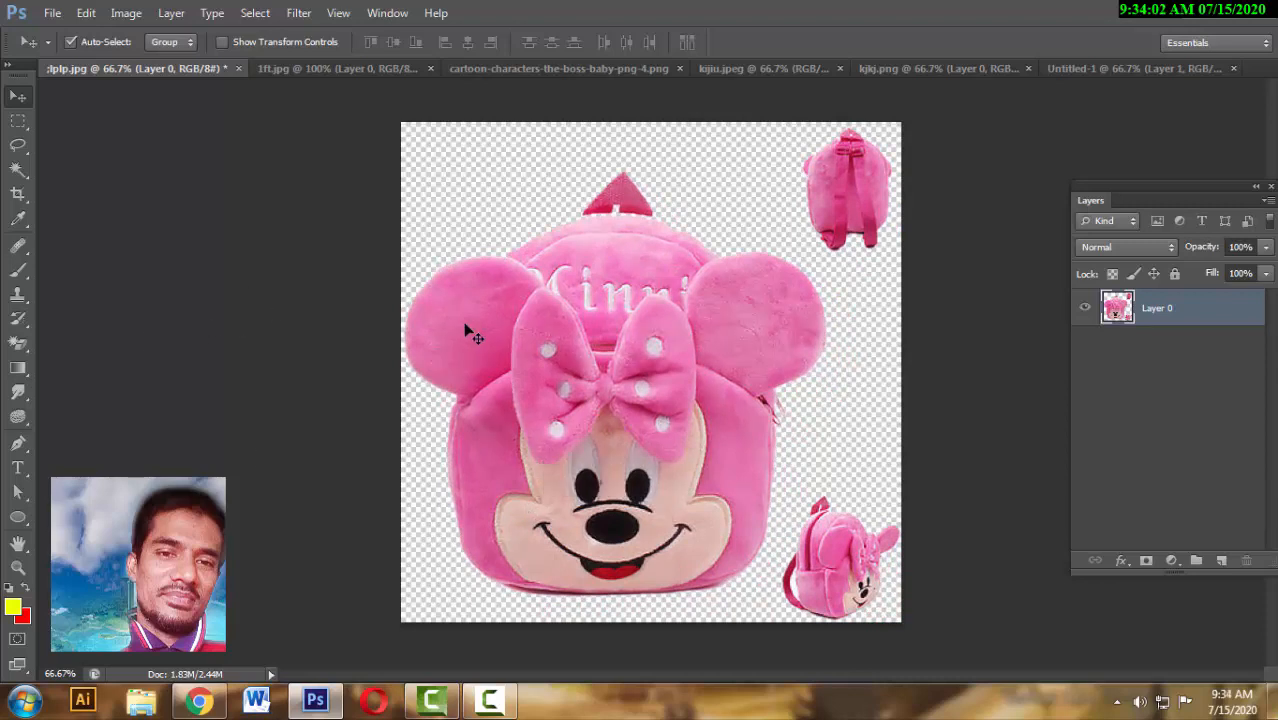
pyautogui.moveTo(463, 321); pyautogui.dragTo(478, 323)
pyautogui.click(18, 145)
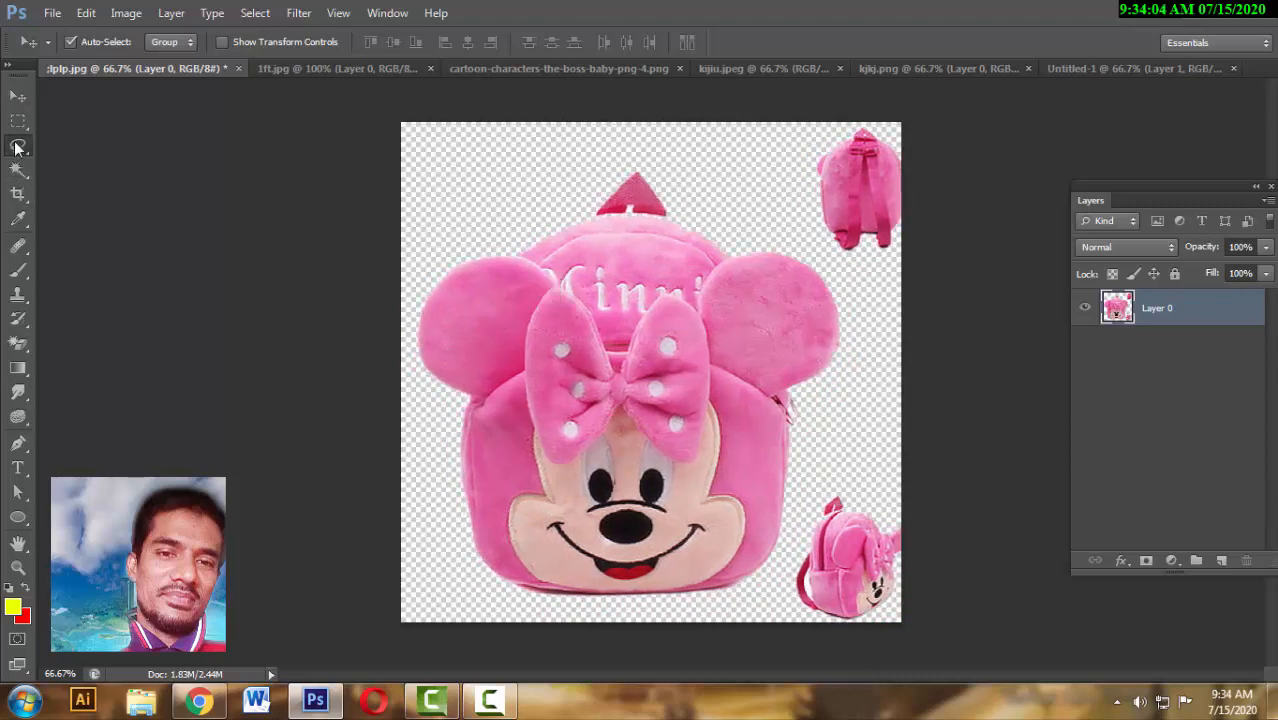
pyautogui.moveTo(470, 172)
pyautogui.mouseDown()
pyautogui.moveTo(673, 155)
pyautogui.moveTo(808, 246)
pyautogui.moveTo(853, 316)
pyautogui.moveTo(858, 378)
pyautogui.moveTo(756, 594)
pyautogui.moveTo(642, 604)
pyautogui.moveTo(460, 588)
pyautogui.mouseUp()
pyautogui.hotkey('ctrl', 'd')
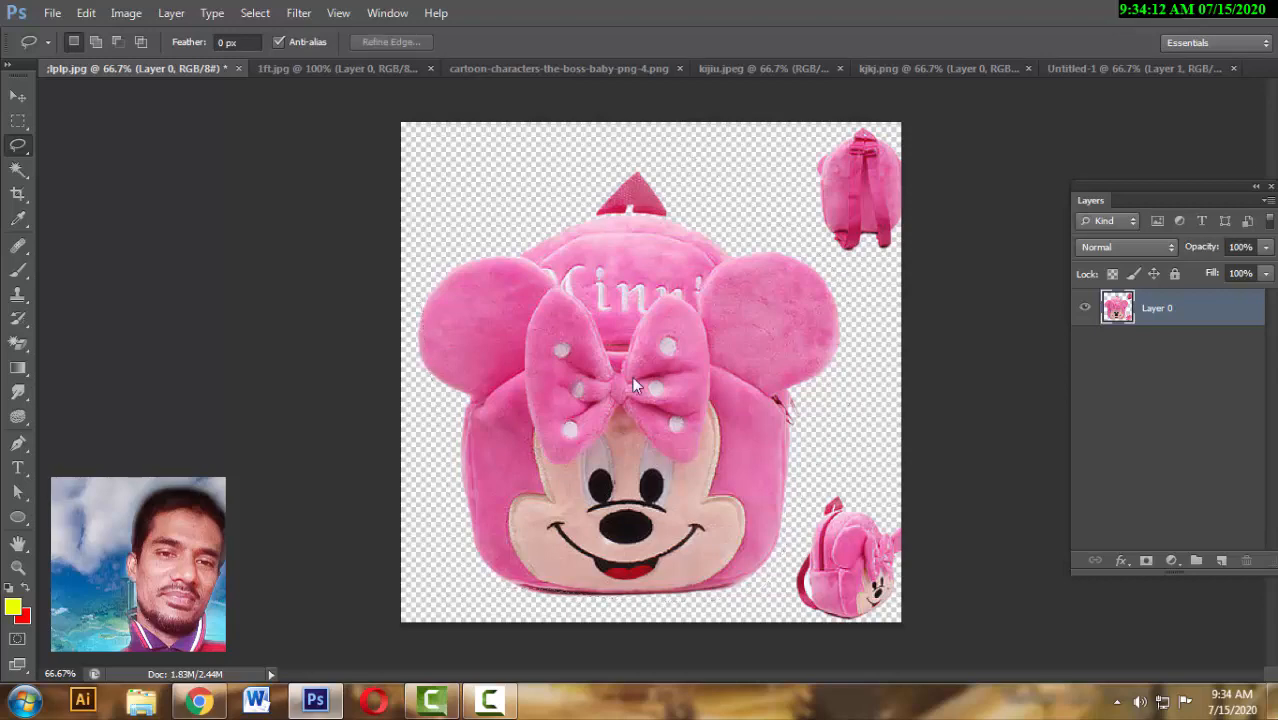
pyautogui.hotkey('ctrl', 'shift', 's')
pyautogui.click(926, 90)
# - Draw a Lasso selection around the large Minnie backpack, leaving out the two small bags
pyautogui.moveTo(428, 451); pyautogui.dragTo(421, 387)
pyautogui.moveTo(410, 332)
pyautogui.mouseDown()
pyautogui.moveTo(479, 192)
pyautogui.moveTo(538, 156)
pyautogui.moveTo(627, 157)
pyautogui.moveTo(692, 183)
pyautogui.moveTo(845, 285)
pyautogui.moveTo(868, 330)
pyautogui.moveTo(853, 408)
pyautogui.moveTo(783, 562)
pyautogui.moveTo(748, 609)
pyautogui.mouseUp()
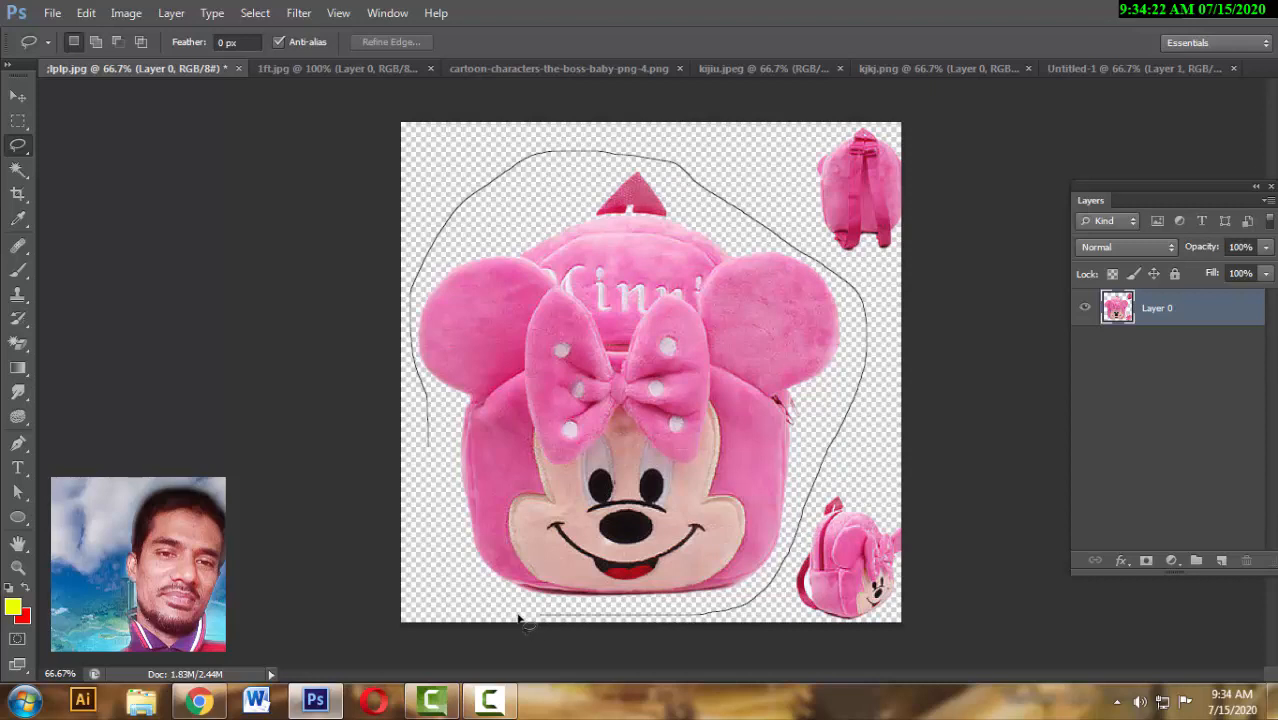
pyautogui.moveTo(519, 620)
pyautogui.mouseDown()
pyautogui.moveTo(448, 477)
pyautogui.moveTo(428, 445)
pyautogui.mouseUp()
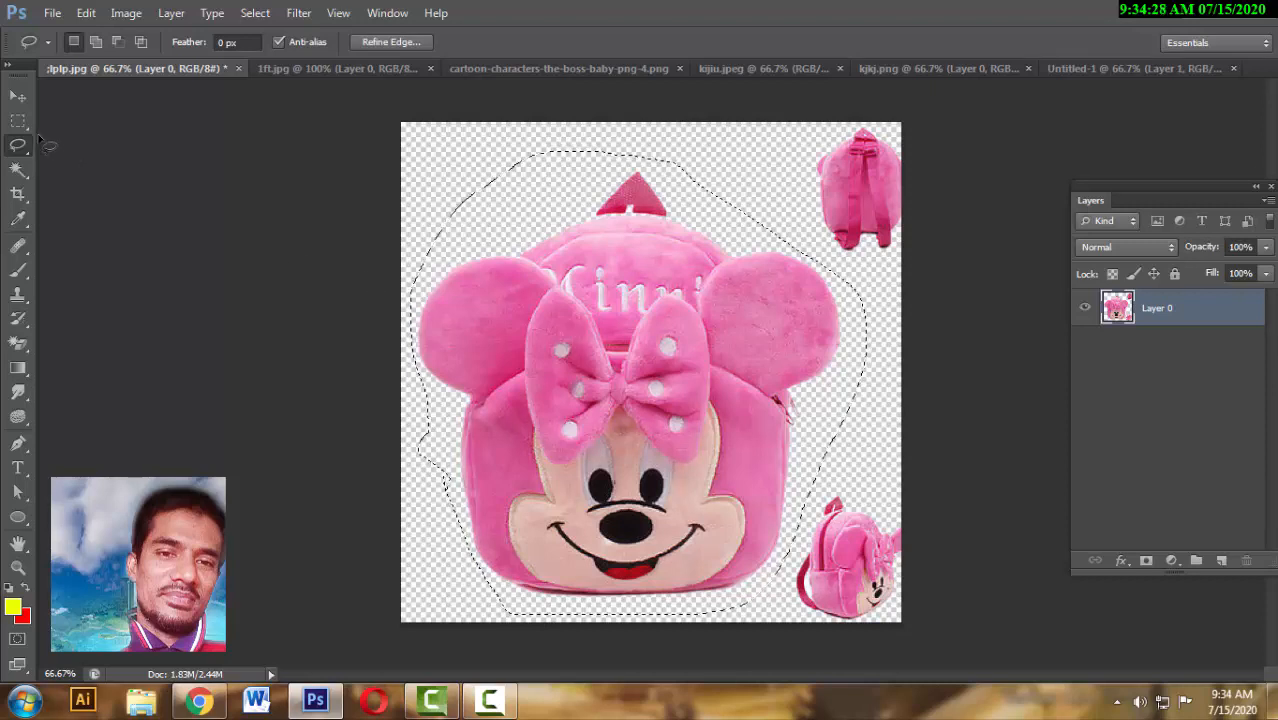
# - Move the selected Minnie backpack into the 1ft.jpg document as a new layer
pyautogui.click(17, 97)
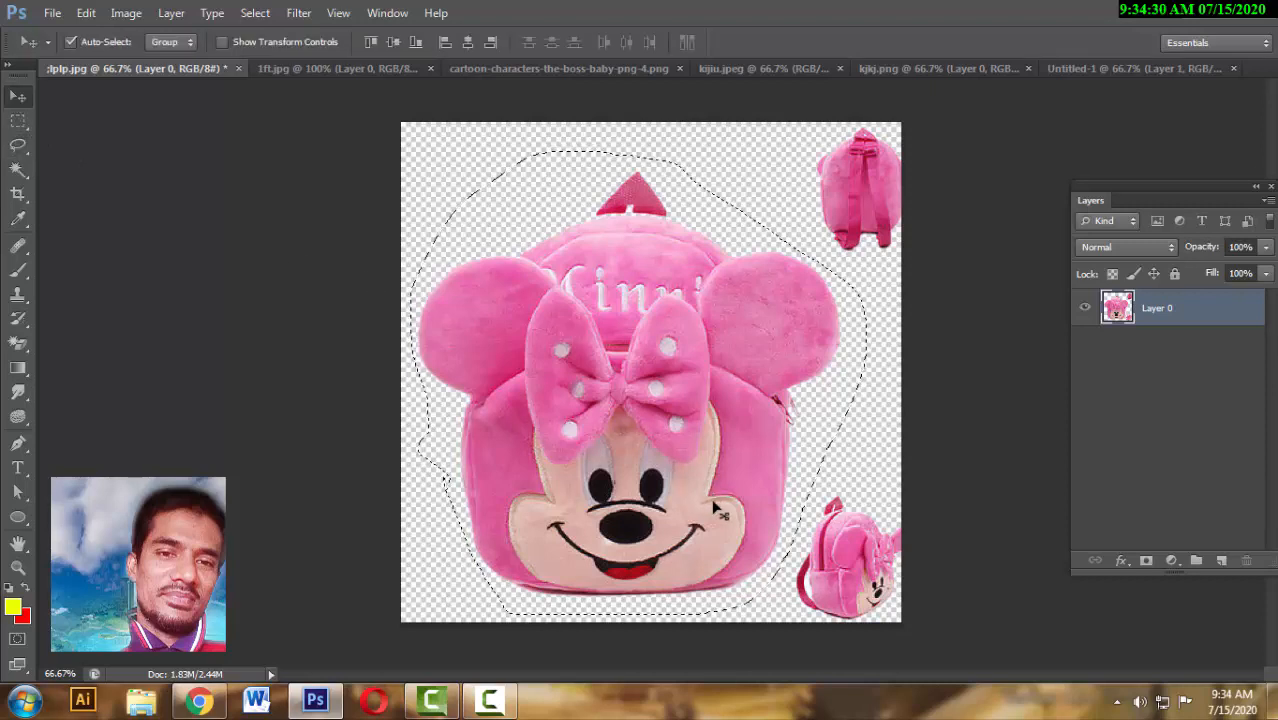
pyautogui.moveTo(668, 403)
pyautogui.mouseDown()
pyautogui.moveTo(700, 462)
pyautogui.moveTo(657, 381)
pyautogui.mouseUp()
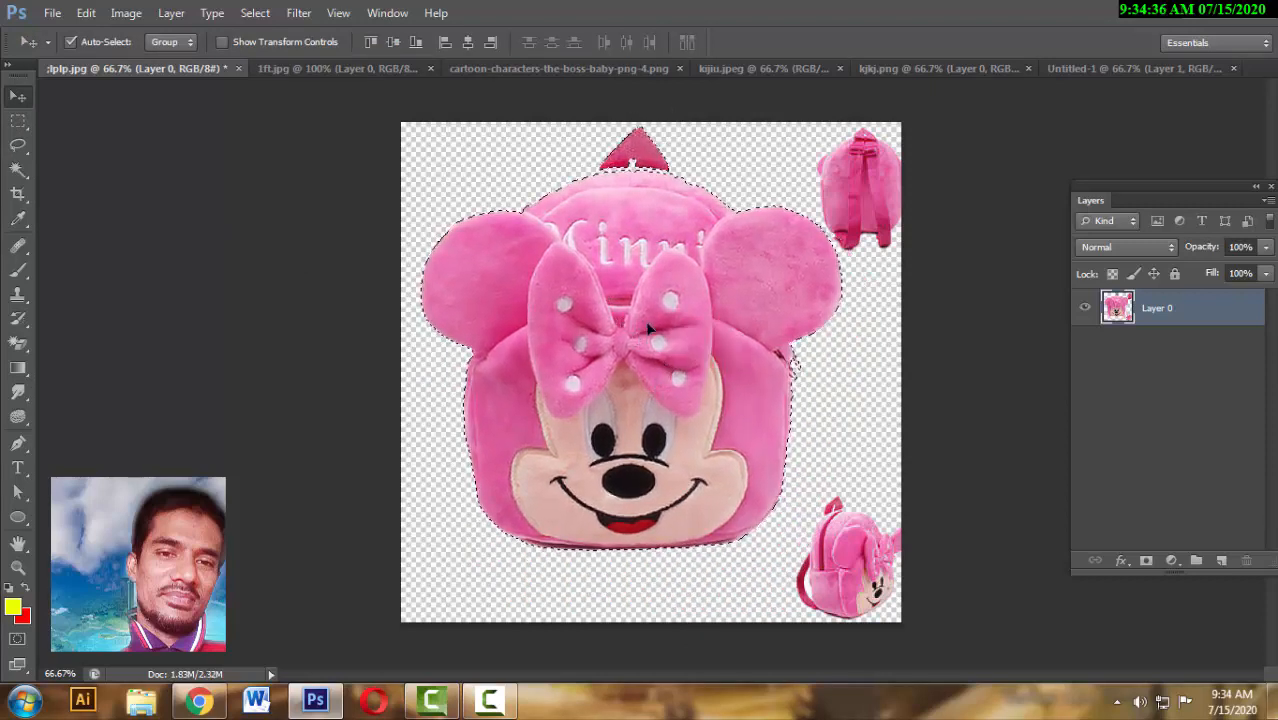
pyautogui.moveTo(640, 340); pyautogui.dragTo(666, 390)
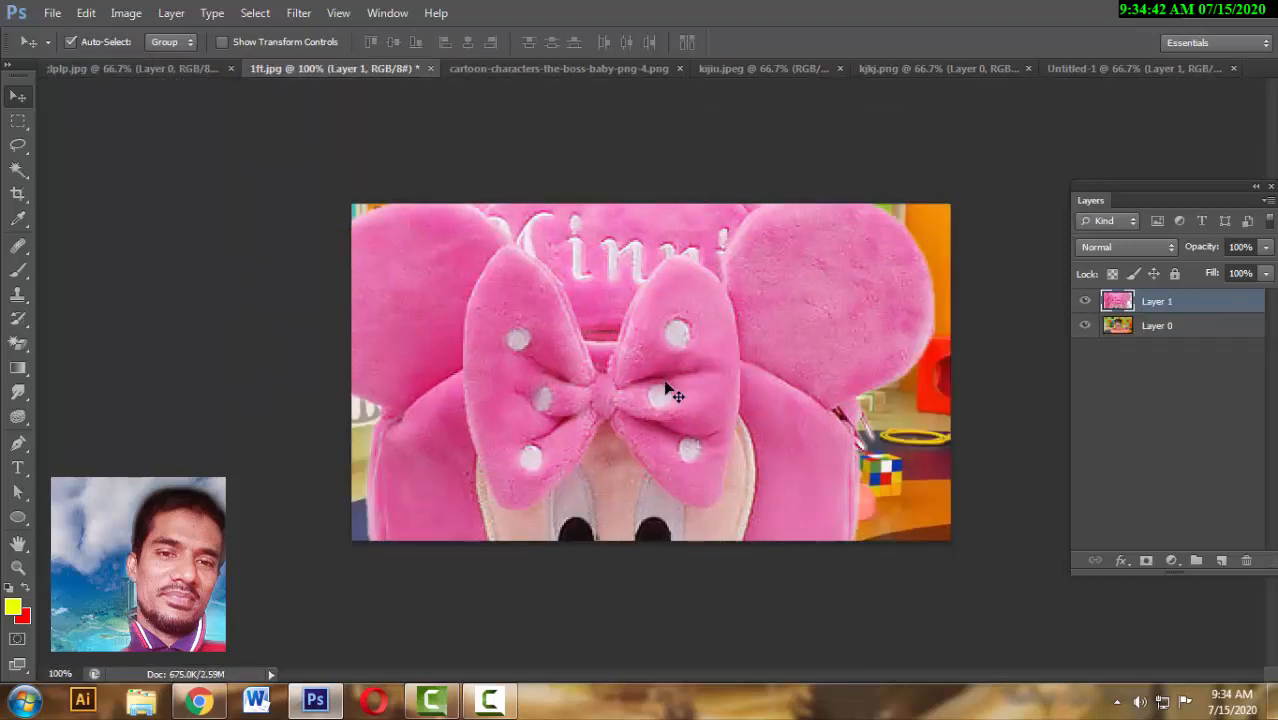
# - Free-transform the backpack layer in 1ft.jpg, scaling it down to about 37%
pyautogui.hotkey('ctrl', 't')
pyautogui.hotkey('ctrl', '-')
pyautogui.hotkey('ctrl', '-')
pyautogui.hotkey('ctrl', '-')
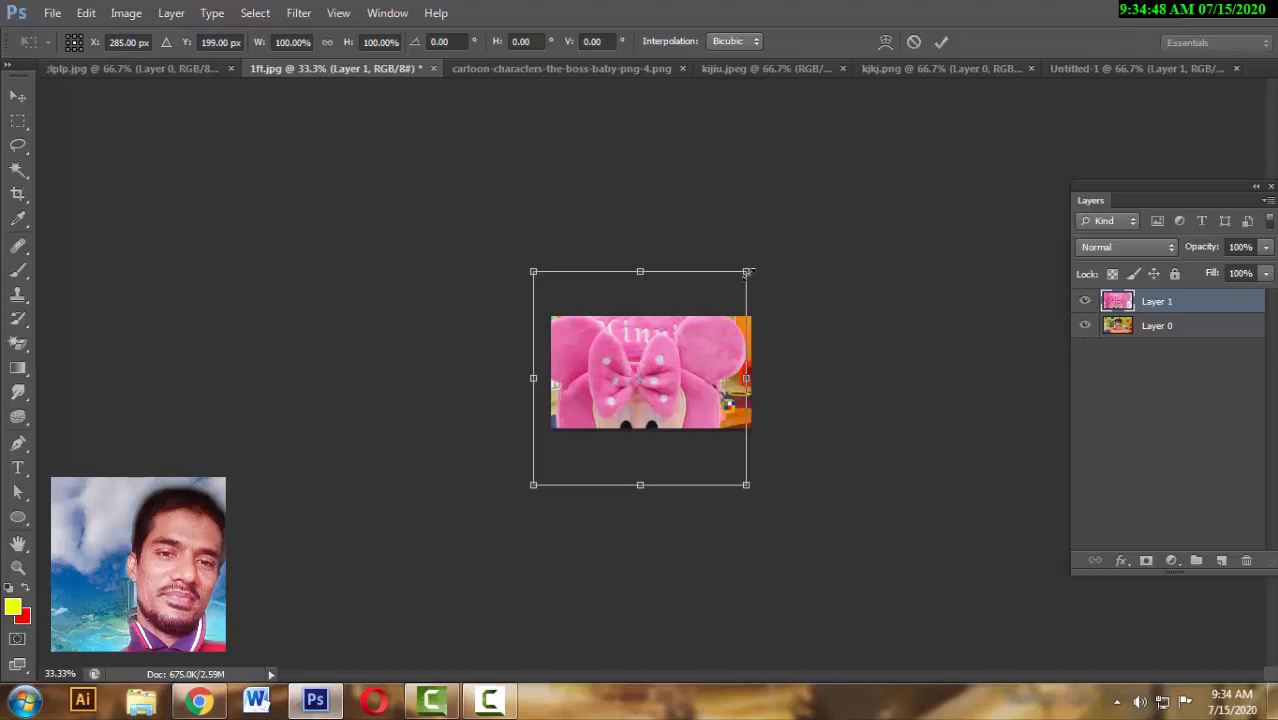
pyautogui.moveTo(713, 305); pyautogui.dragTo(677, 334)
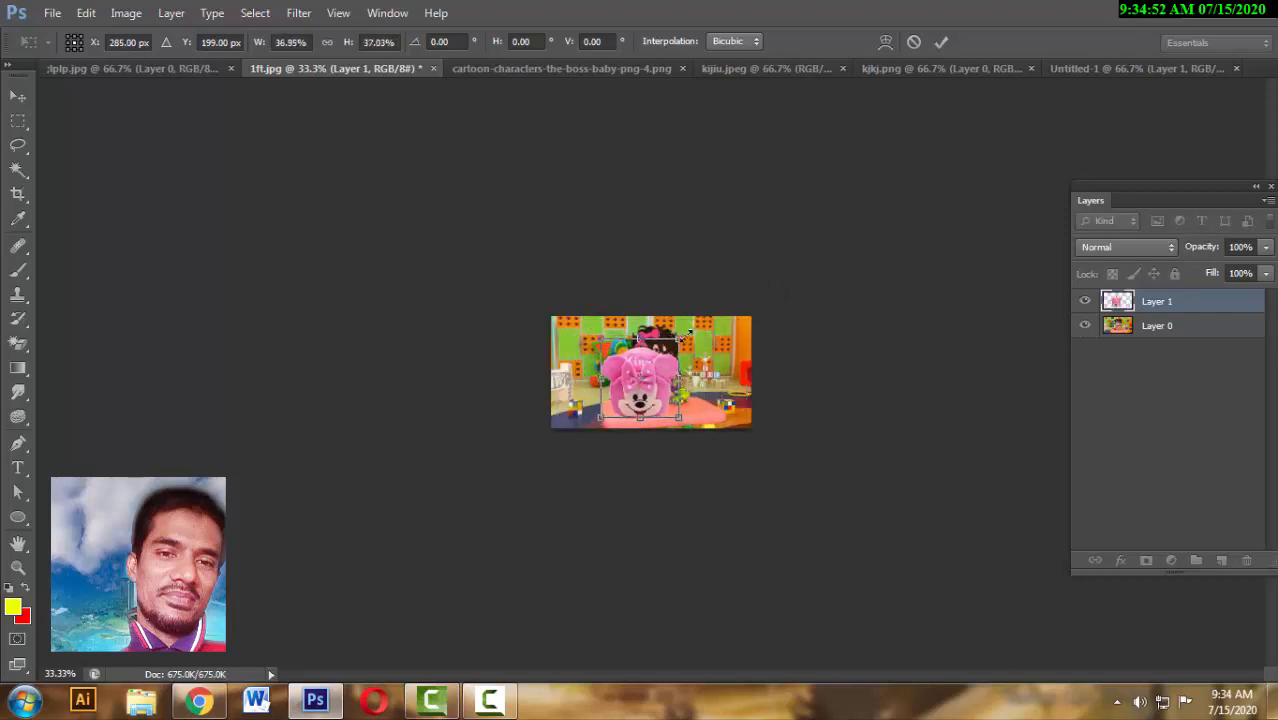
# - Move the backpack to the lower-left part of the playroom image, beside the table
pyautogui.scroll(4, 688, 333)
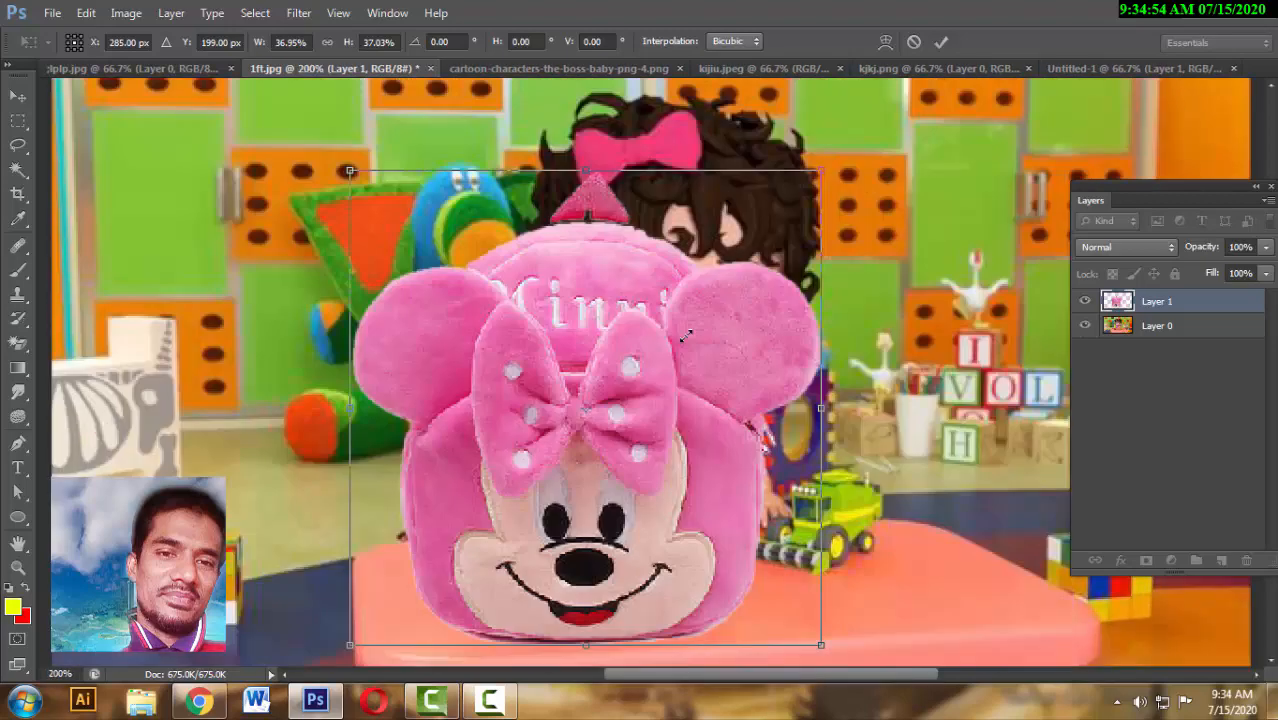
pyautogui.scroll(-4, 471, 395)
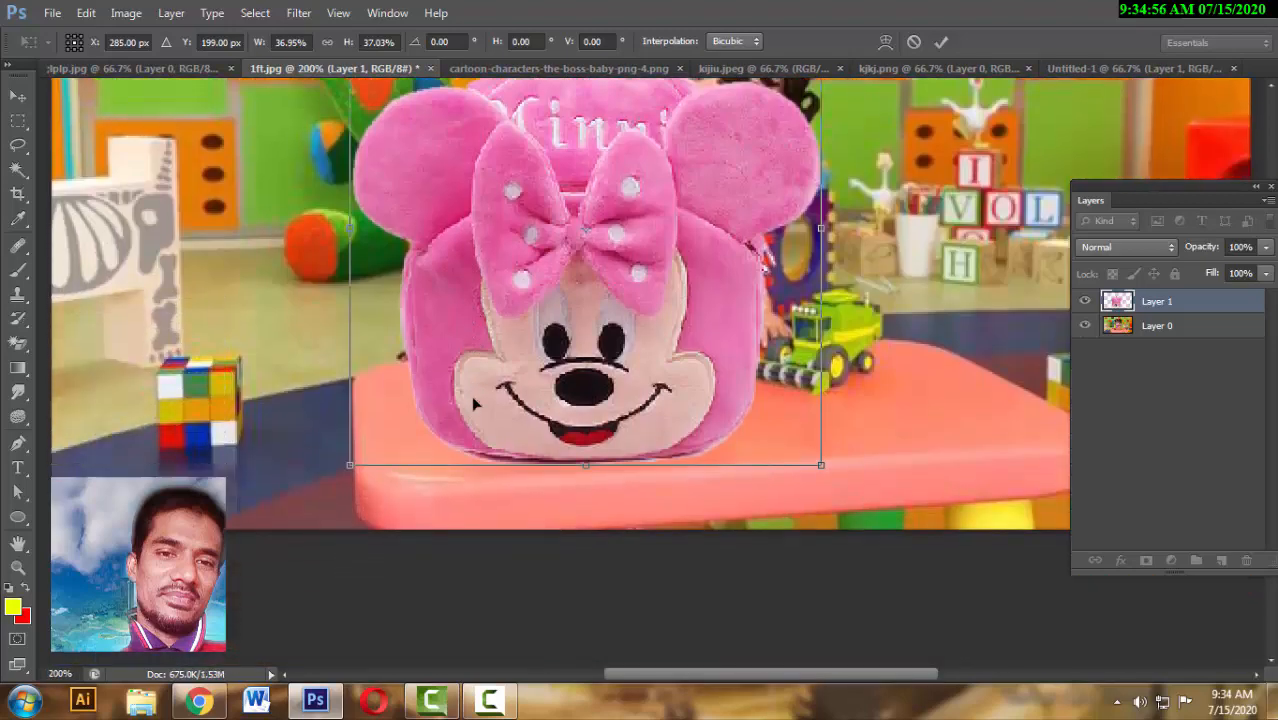
pyautogui.moveTo(646, 323); pyautogui.dragTo(302, 382)
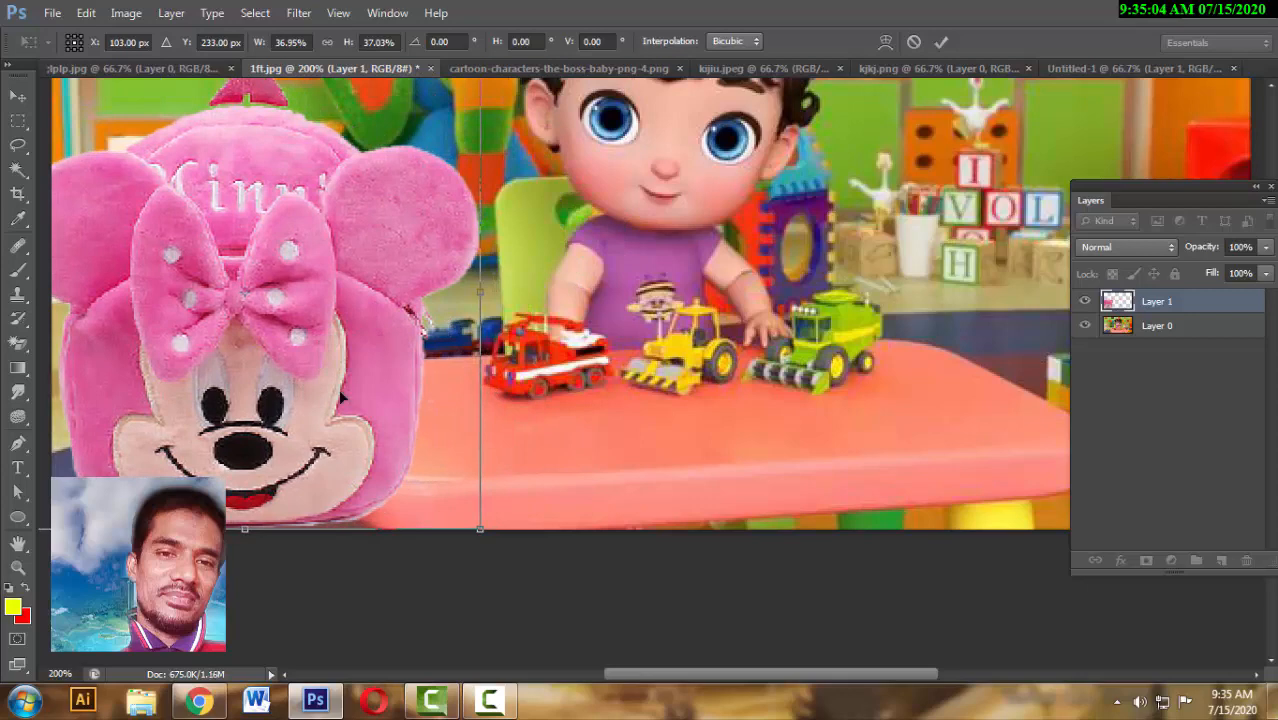
pyautogui.hotkey('ctrl', '-')
pyautogui.moveTo(452, 398); pyautogui.dragTo(484, 389)
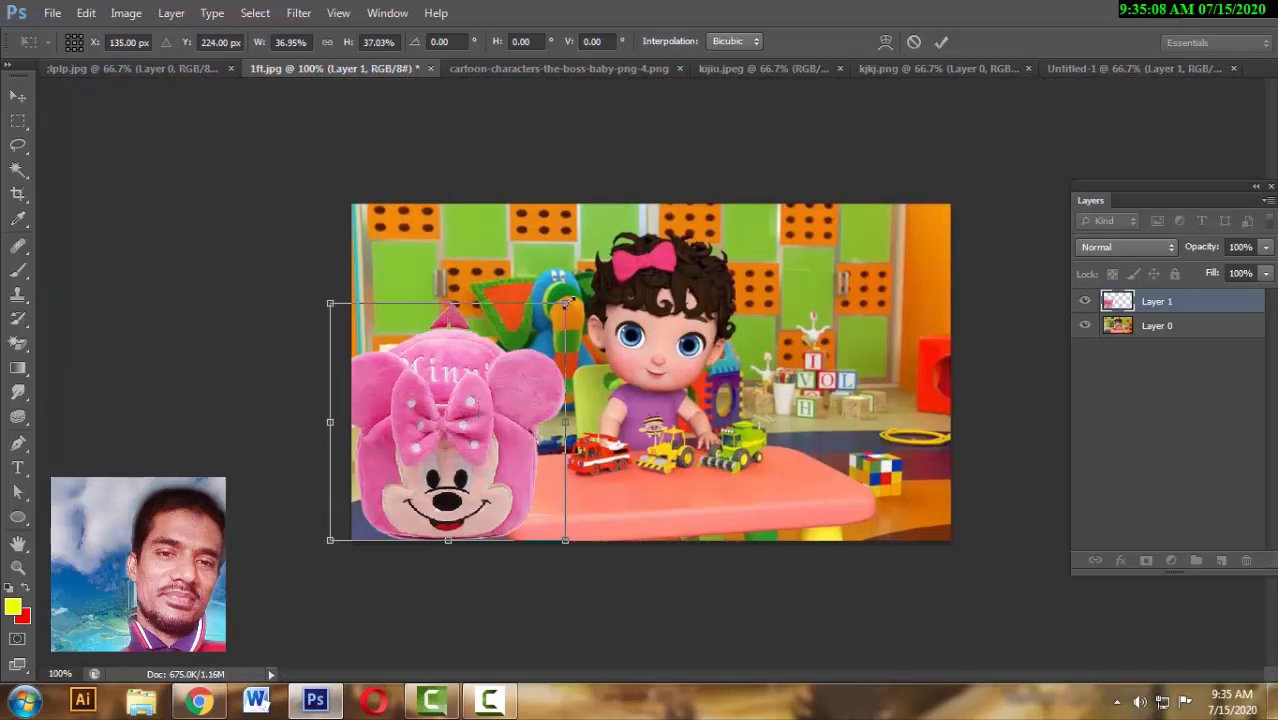
# - Scale the backpack to about 24.8%, place it in the image's lower-left corner and apply the transformation
pyautogui.moveTo(565, 302); pyautogui.dragTo(544, 330)
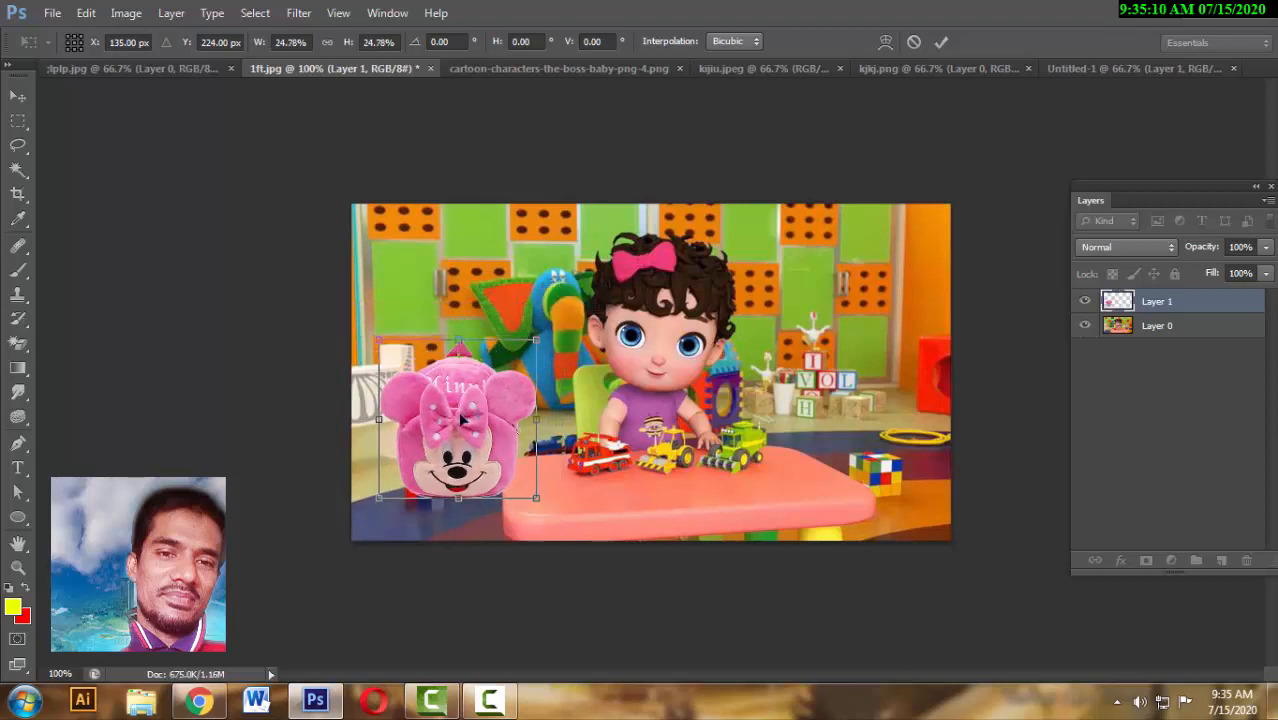
pyautogui.moveTo(463, 420); pyautogui.dragTo(439, 463)
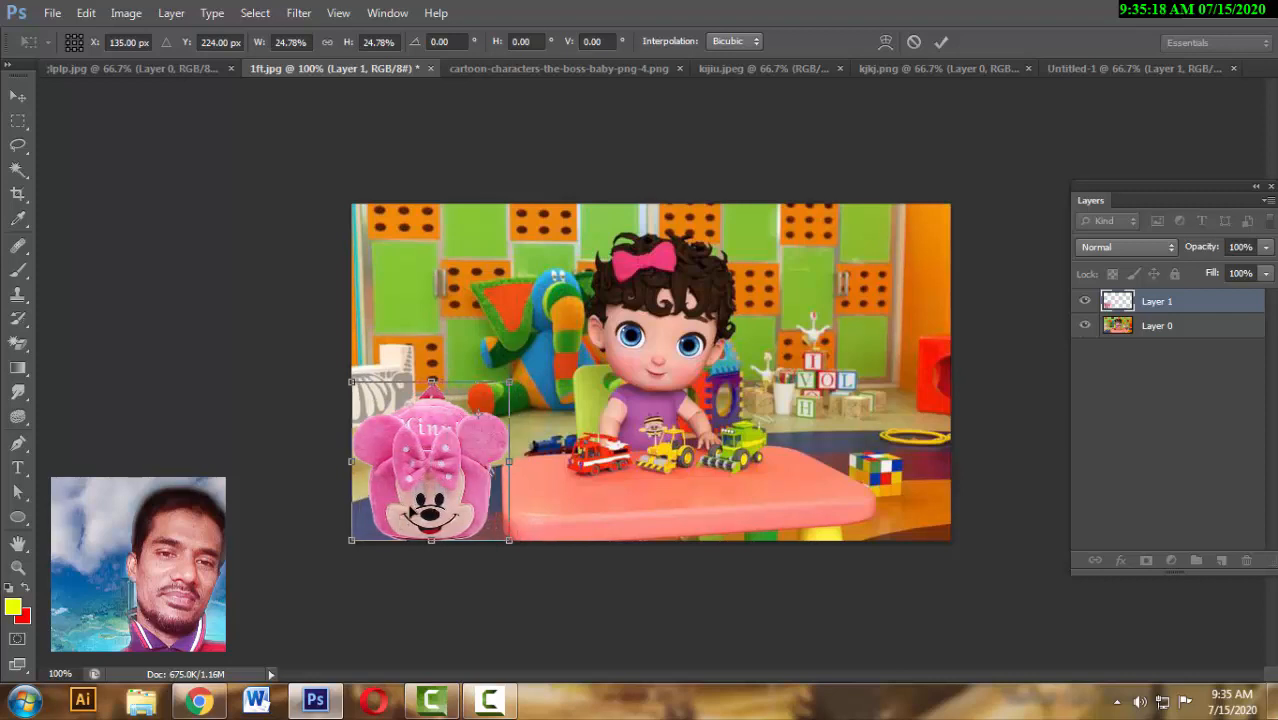
pyautogui.click(17, 95)
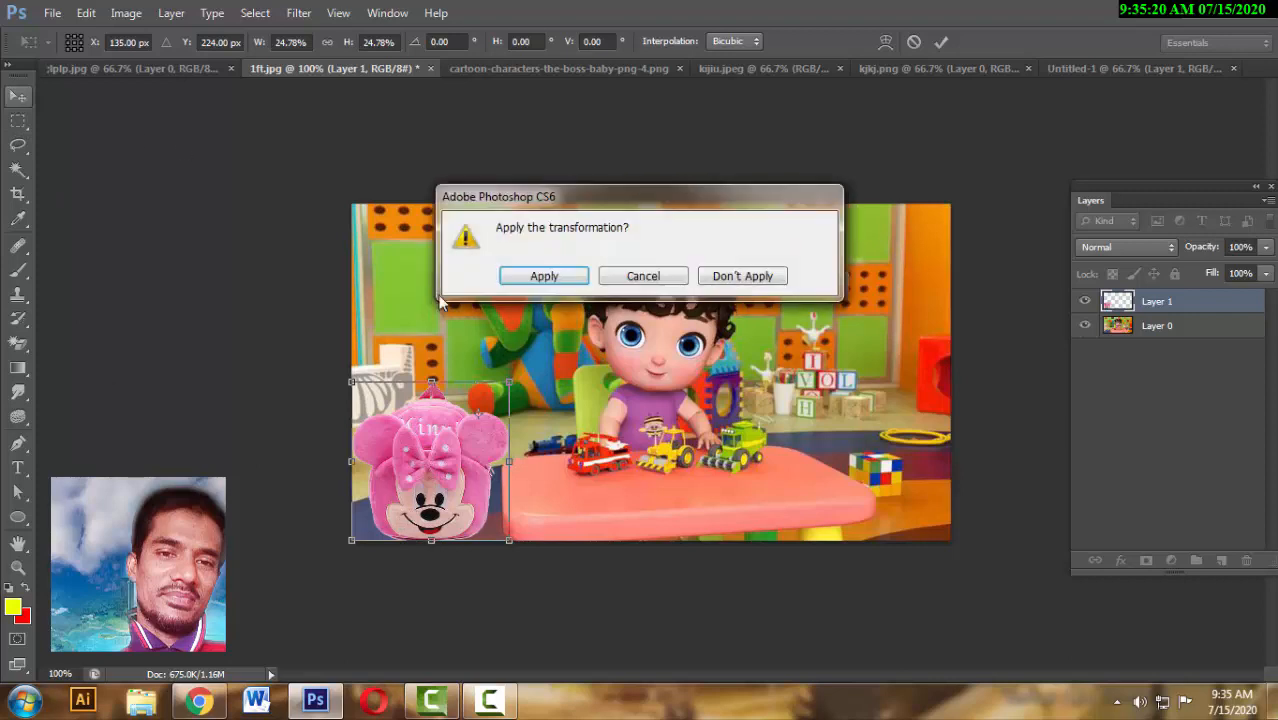
pyautogui.click(511, 279)
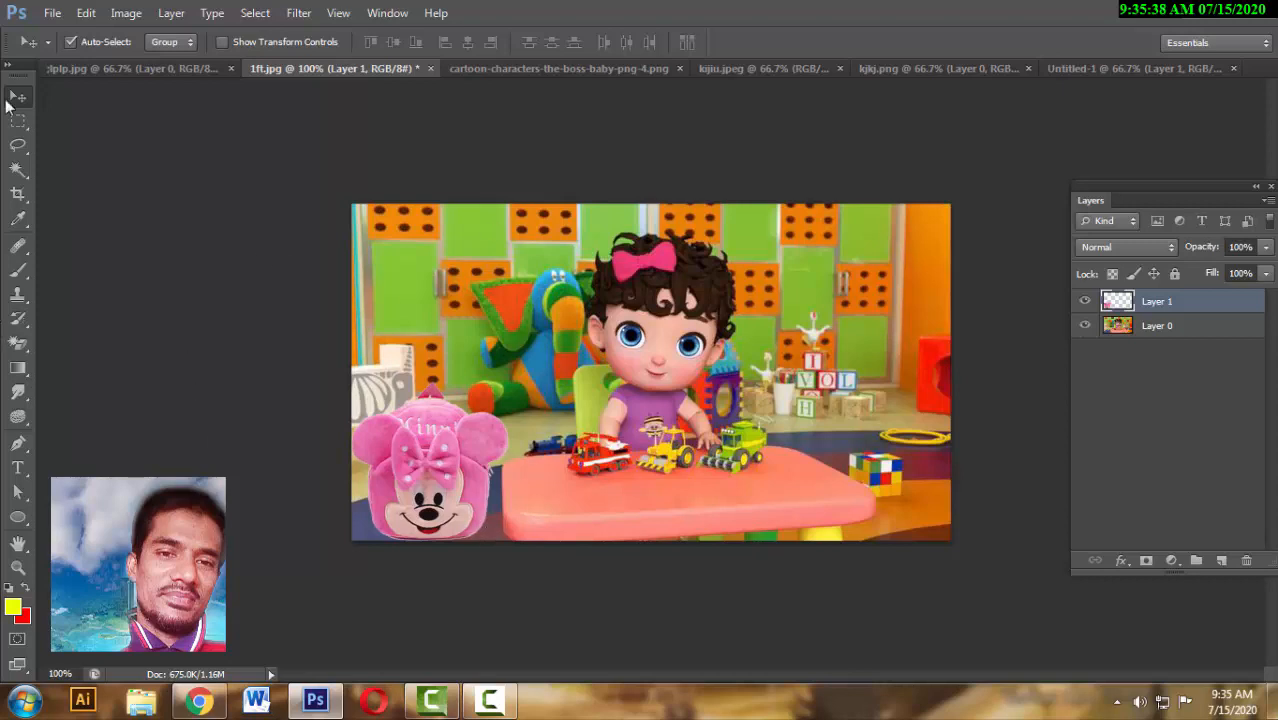
# - Bring the baby from cartoon-characters-the-boss-baby-png-4.png into 1ft.jpg, scale it to about 19.5% and place it on the image's right side
pyautogui.click(485, 72)
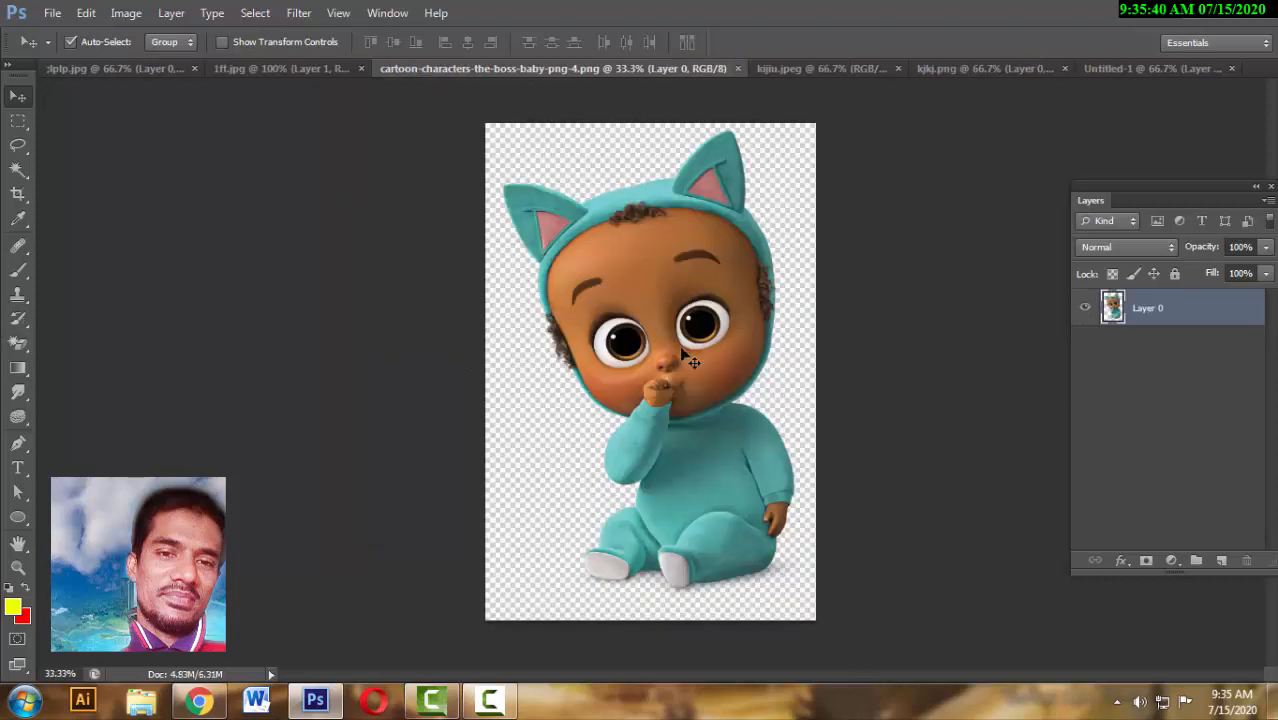
pyautogui.moveTo(700, 352); pyautogui.dragTo(816, 414)
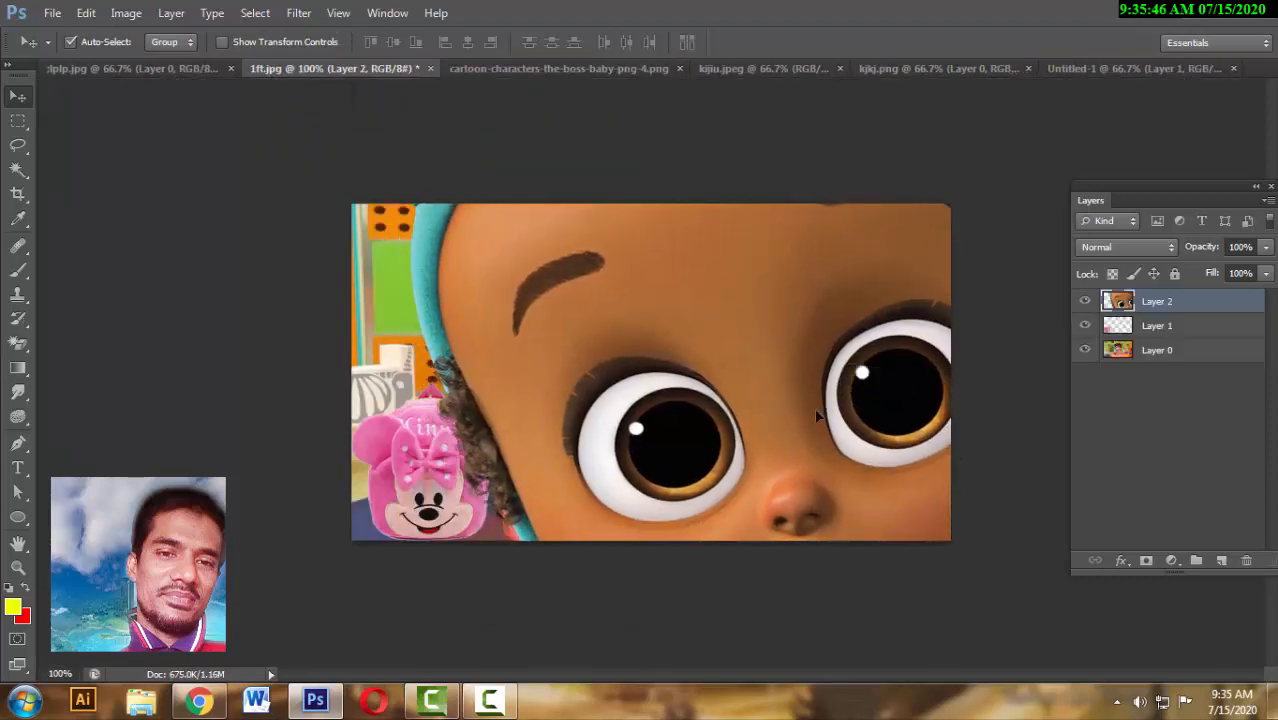
pyautogui.hotkey('ctrl', 't')
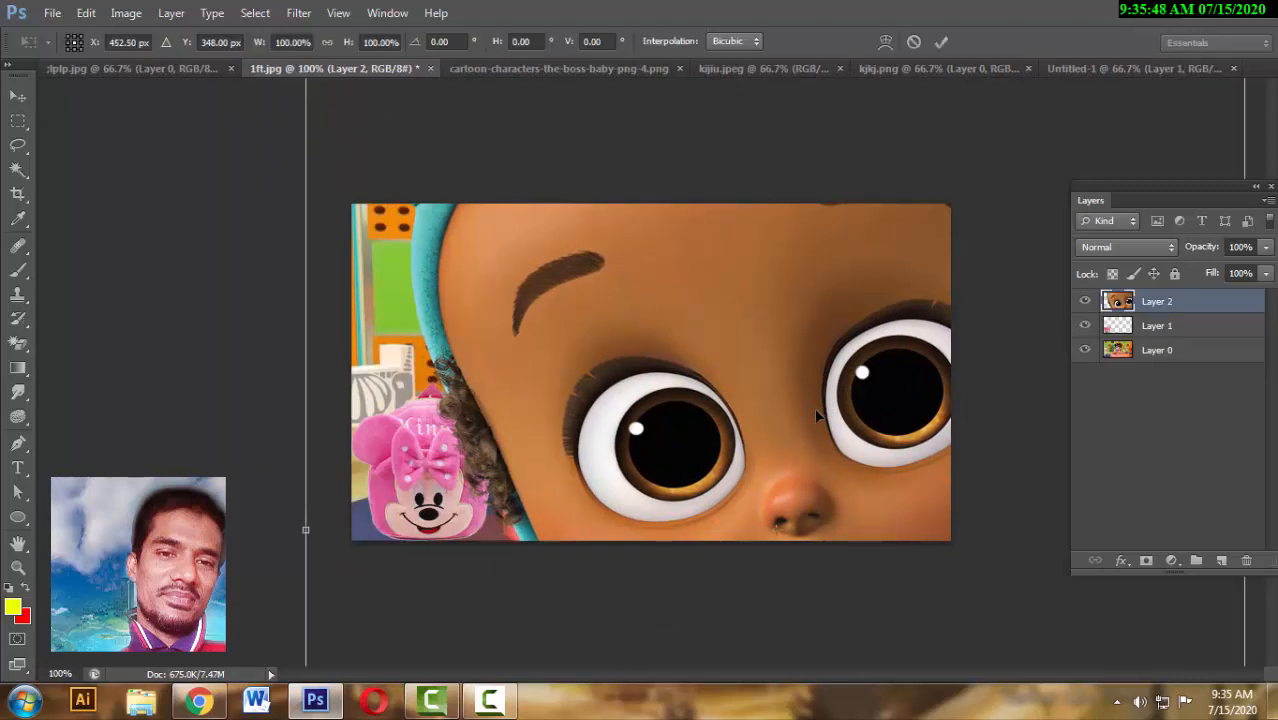
pyautogui.hotkey('ctrl', '-')
pyautogui.hotkey('ctrl', '-')
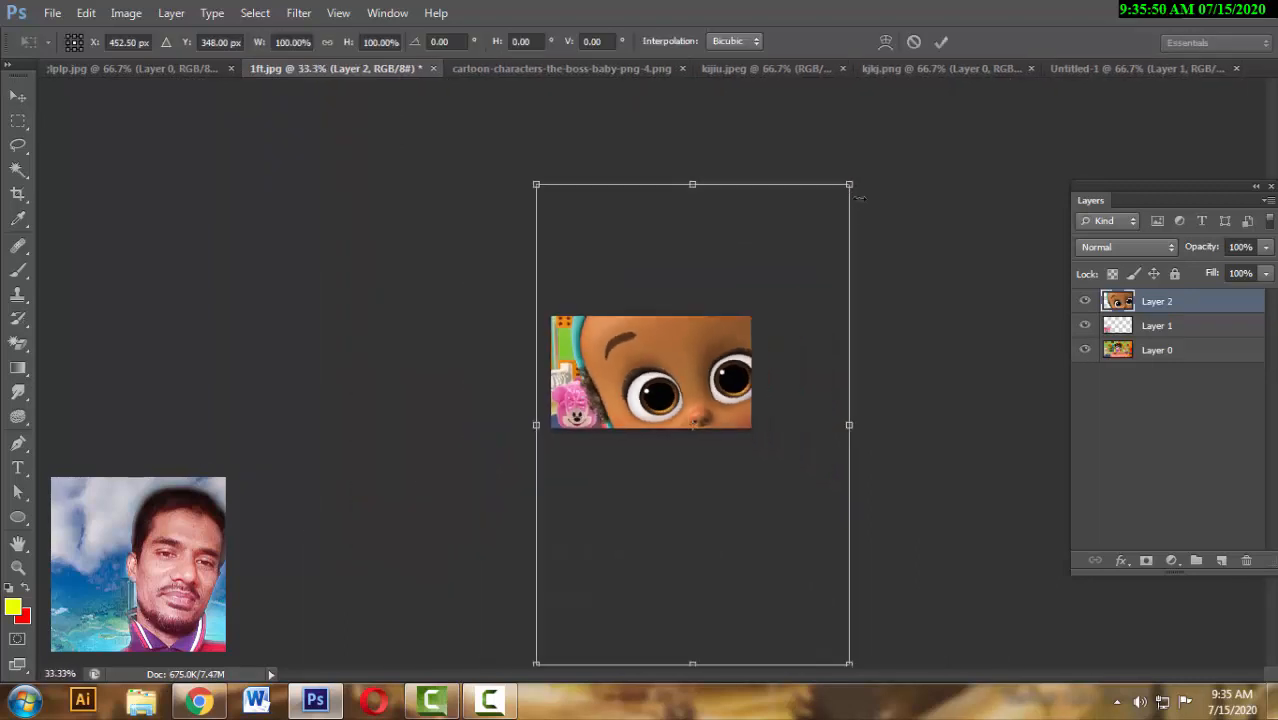
pyautogui.moveTo(850, 186); pyautogui.dragTo(727, 350)
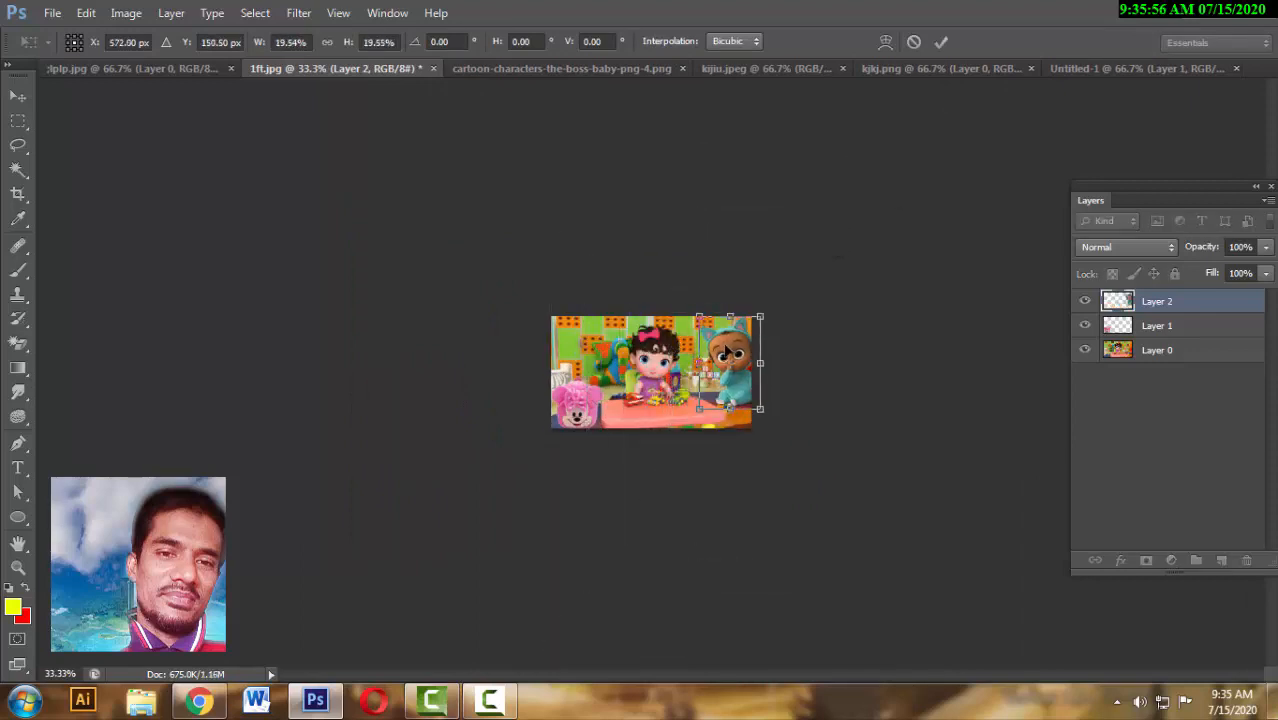
# - Scale the baby down to about 16%, place it beside the right end of the table and apply the transformation
pyautogui.hotkey('ctrl', '+')
pyautogui.hotkey('ctrl', '+')
pyautogui.hotkey('ctrl', '+')
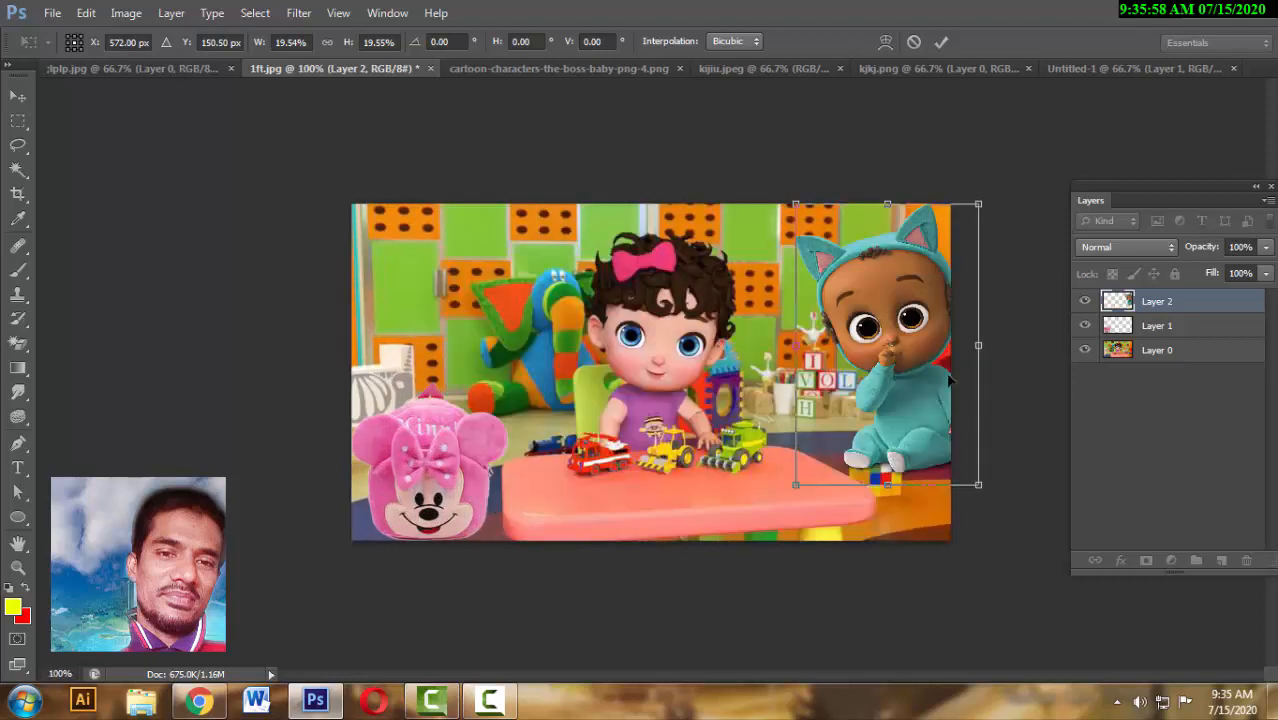
pyautogui.moveTo(907, 383); pyautogui.dragTo(896, 415)
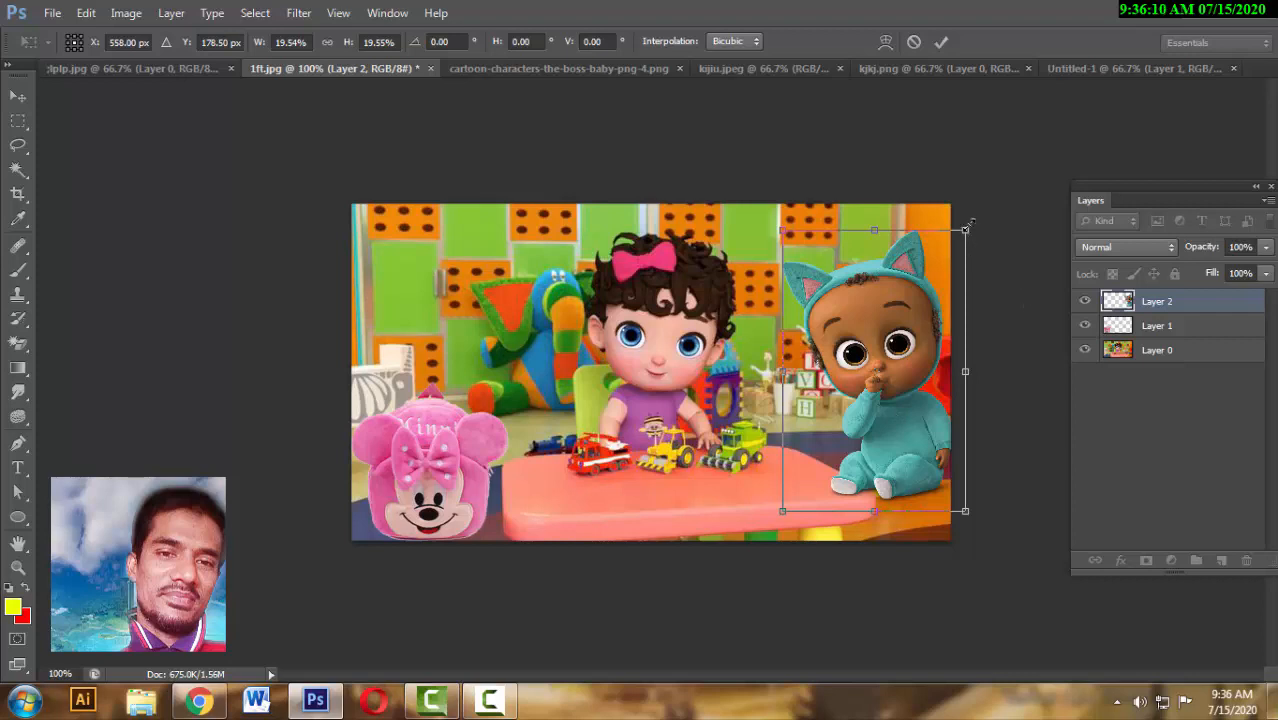
pyautogui.moveTo(966, 228); pyautogui.dragTo(949, 255)
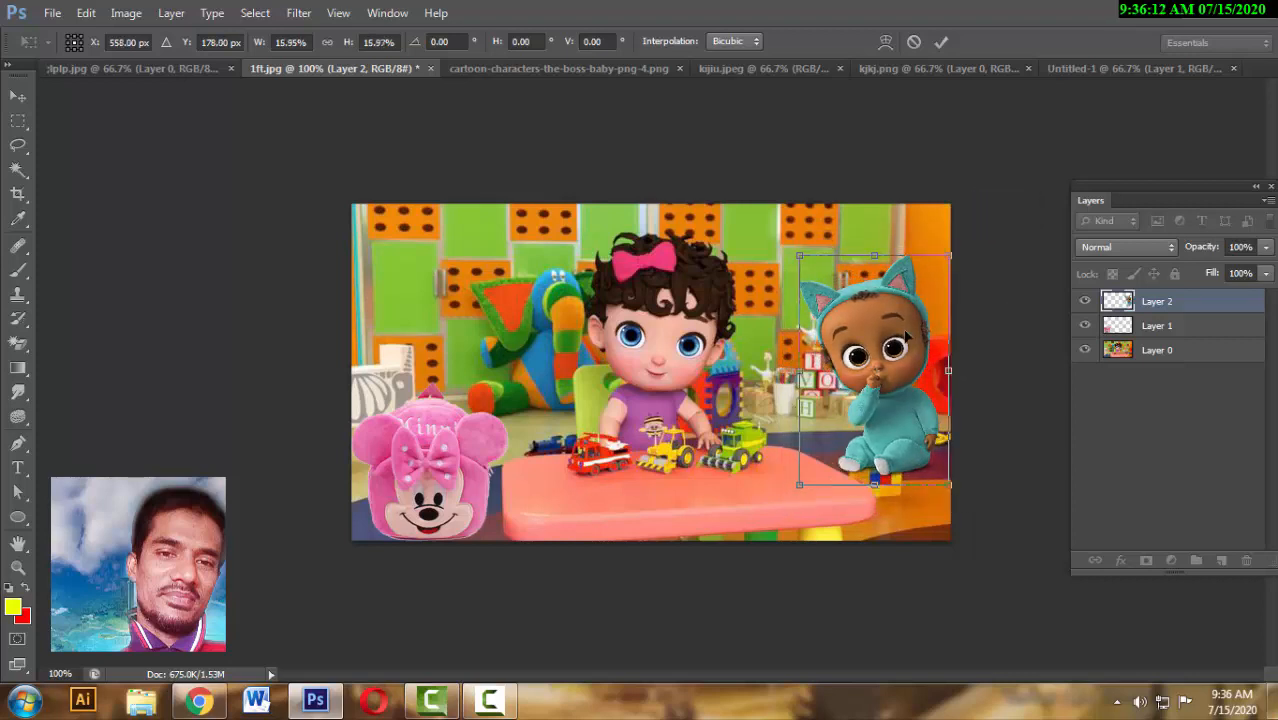
pyautogui.moveTo(903, 330); pyautogui.dragTo(891, 362)
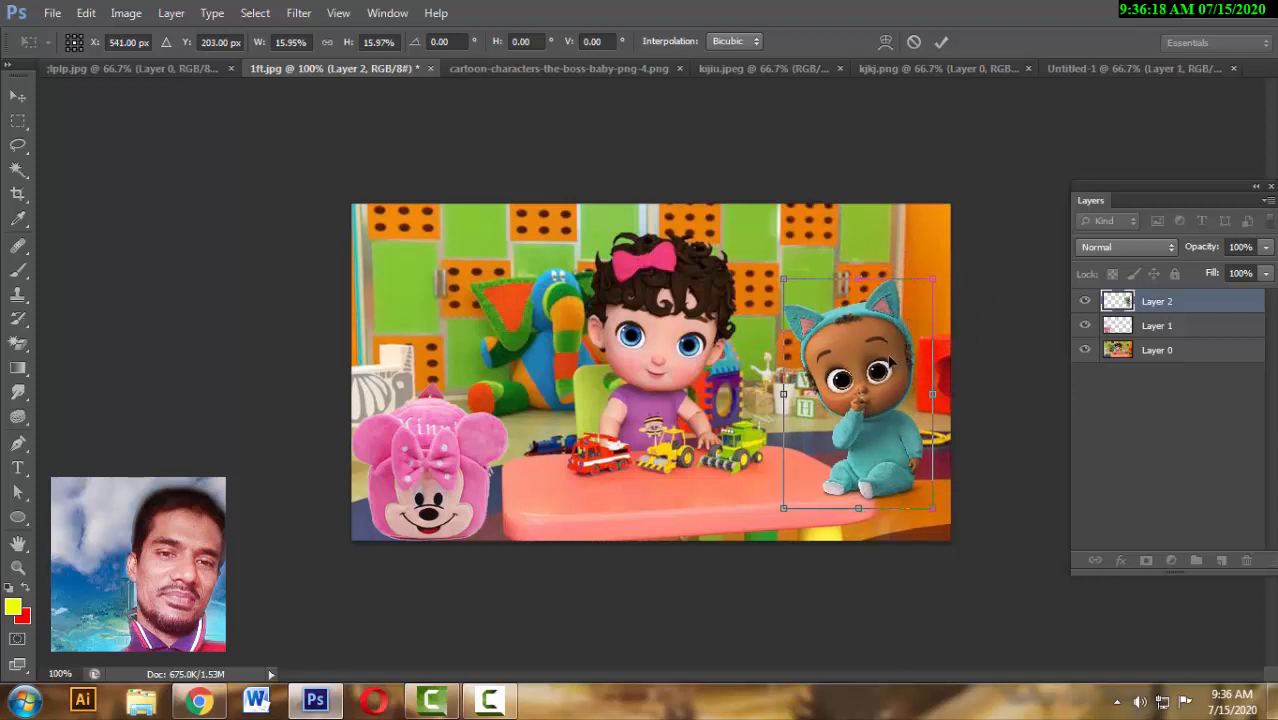
pyautogui.click(18, 96)
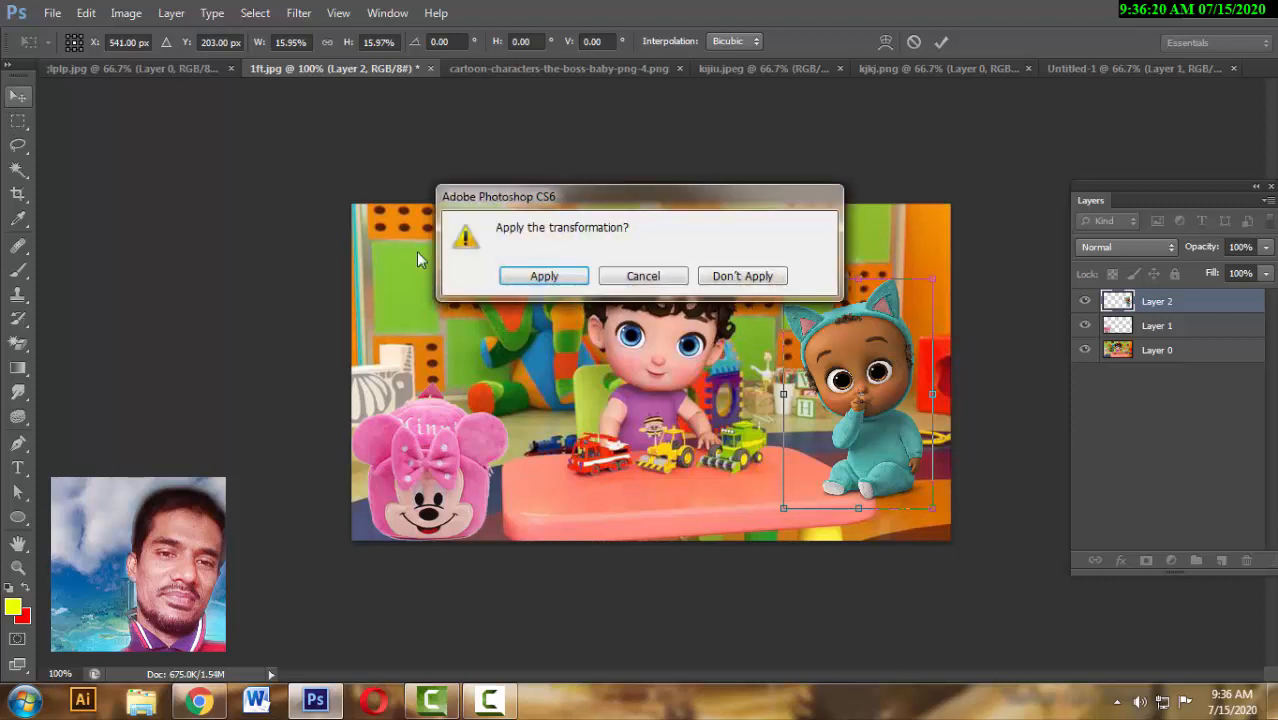
pyautogui.click(543, 277)
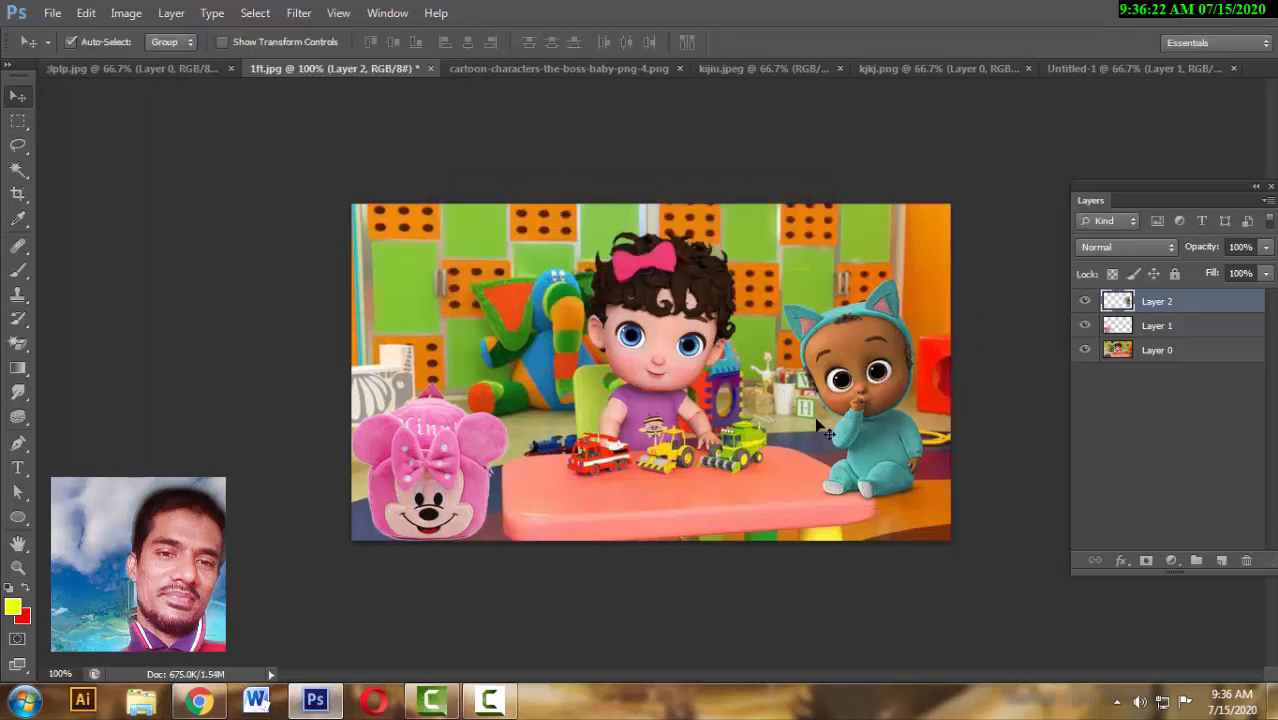
pyautogui.hotkey('ctrl', '+')
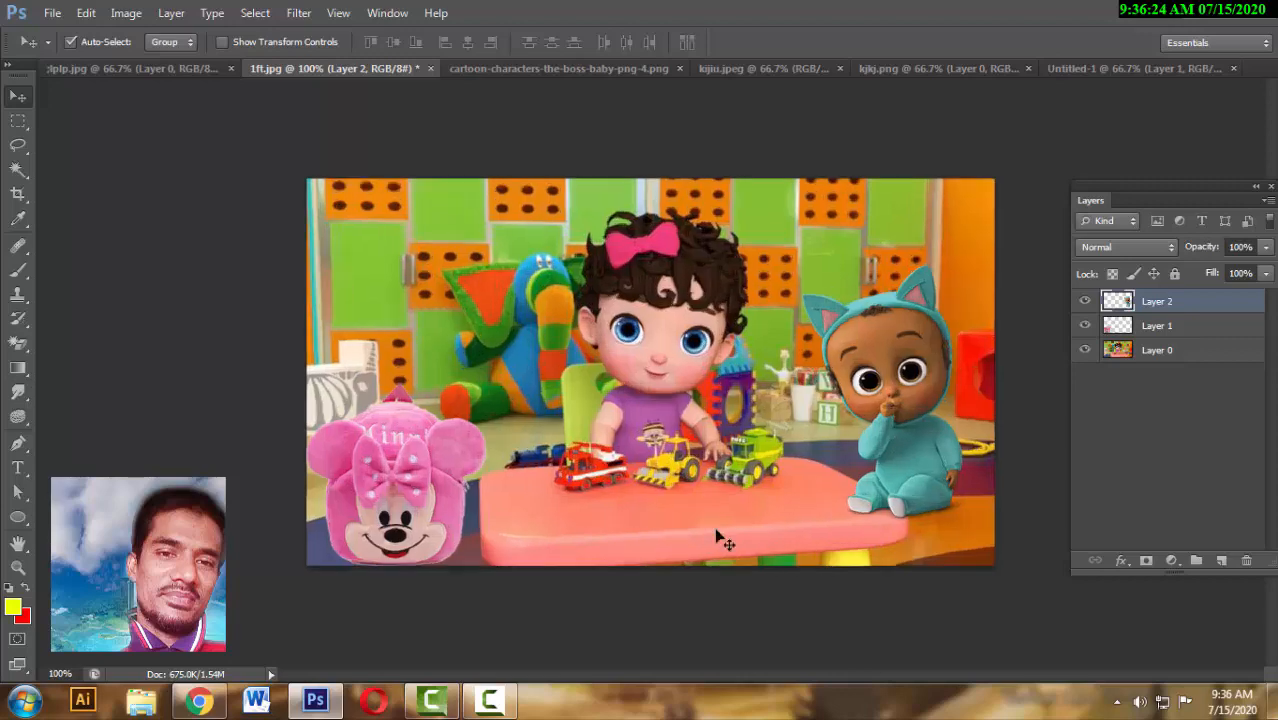
pyautogui.hotkey('ctrl', '-')
pyautogui.hotkey('ctrl', '-')
pyautogui.hotkey('ctrl', '-')
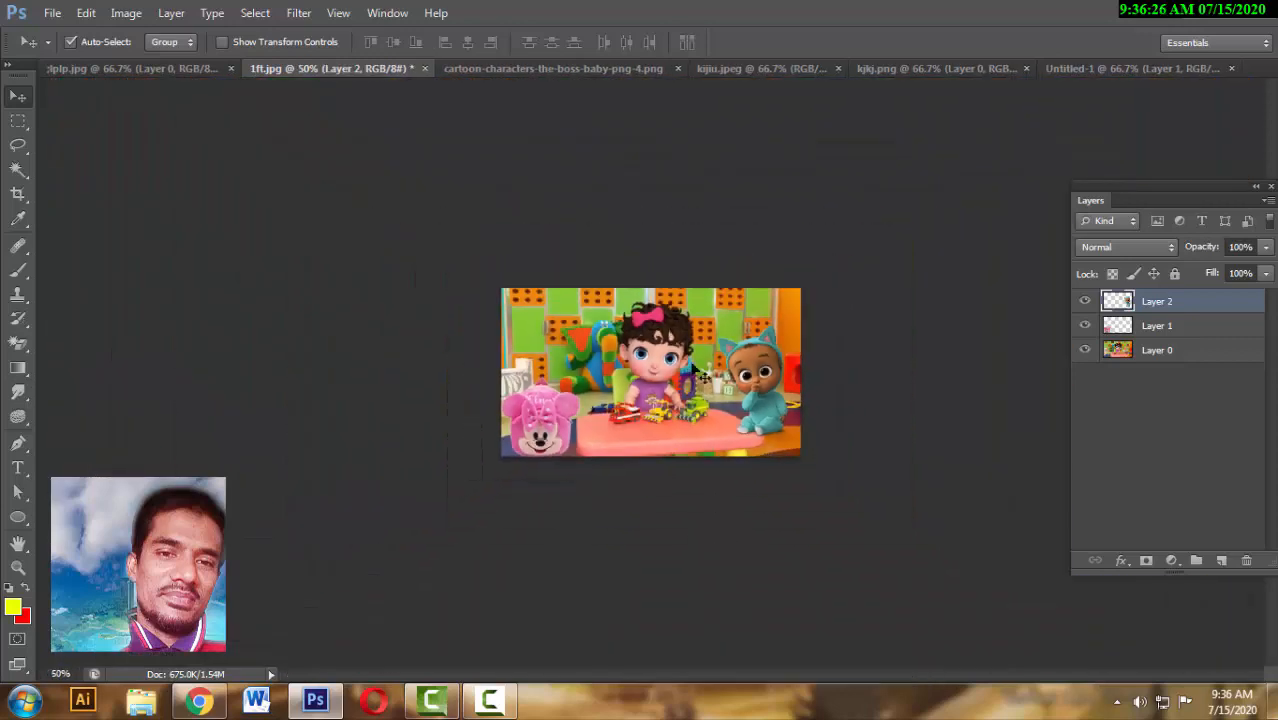
pyautogui.hotkey('ctrl', 'BackSpace')
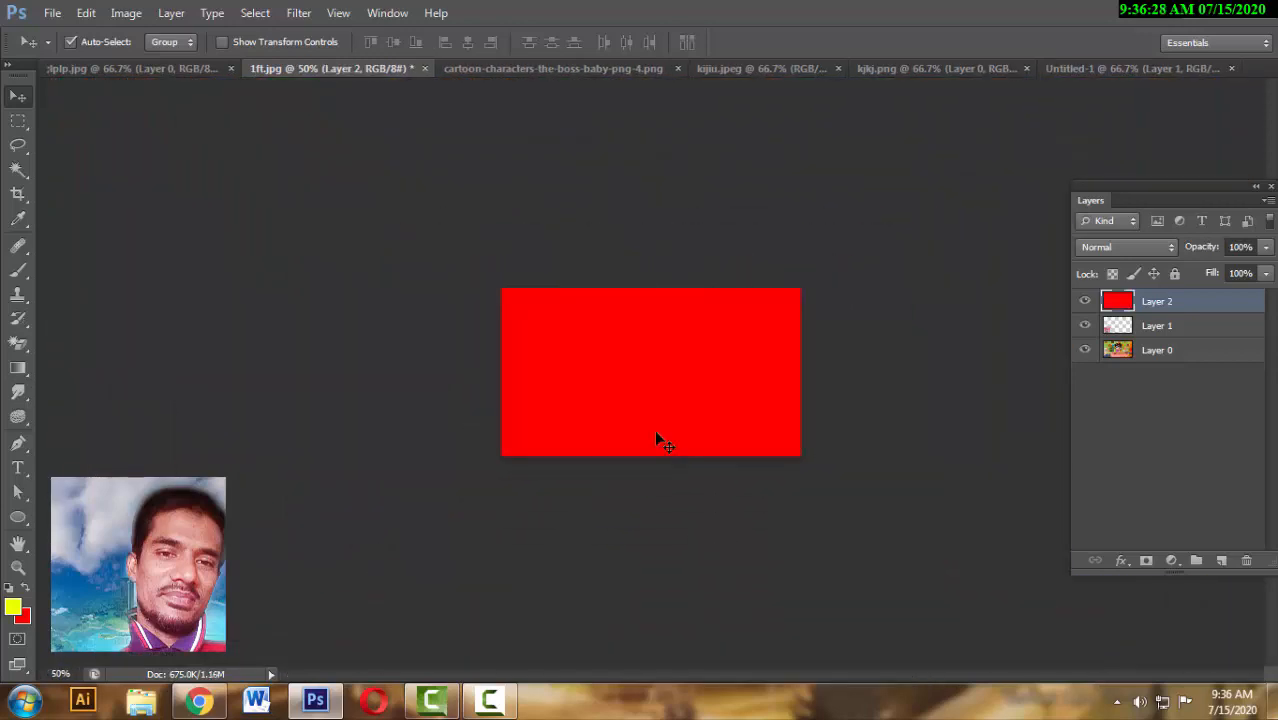
pyautogui.hotkey('ctrl', 'z')
pyautogui.hotkey('ctrl', '+')
pyautogui.hotkey('ctrl', '+')
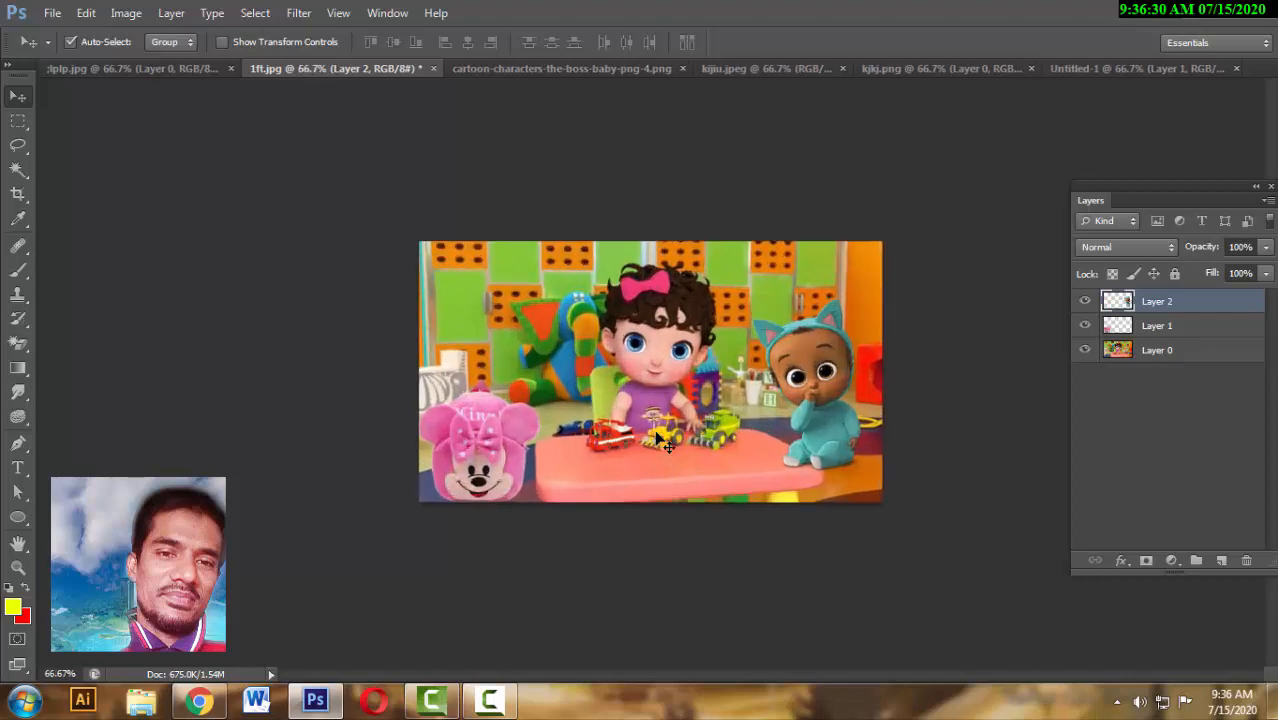
# - Look through the other open images and shift the layer in kjkj.png to check whether its background is transparent
pyautogui.click(560, 67)
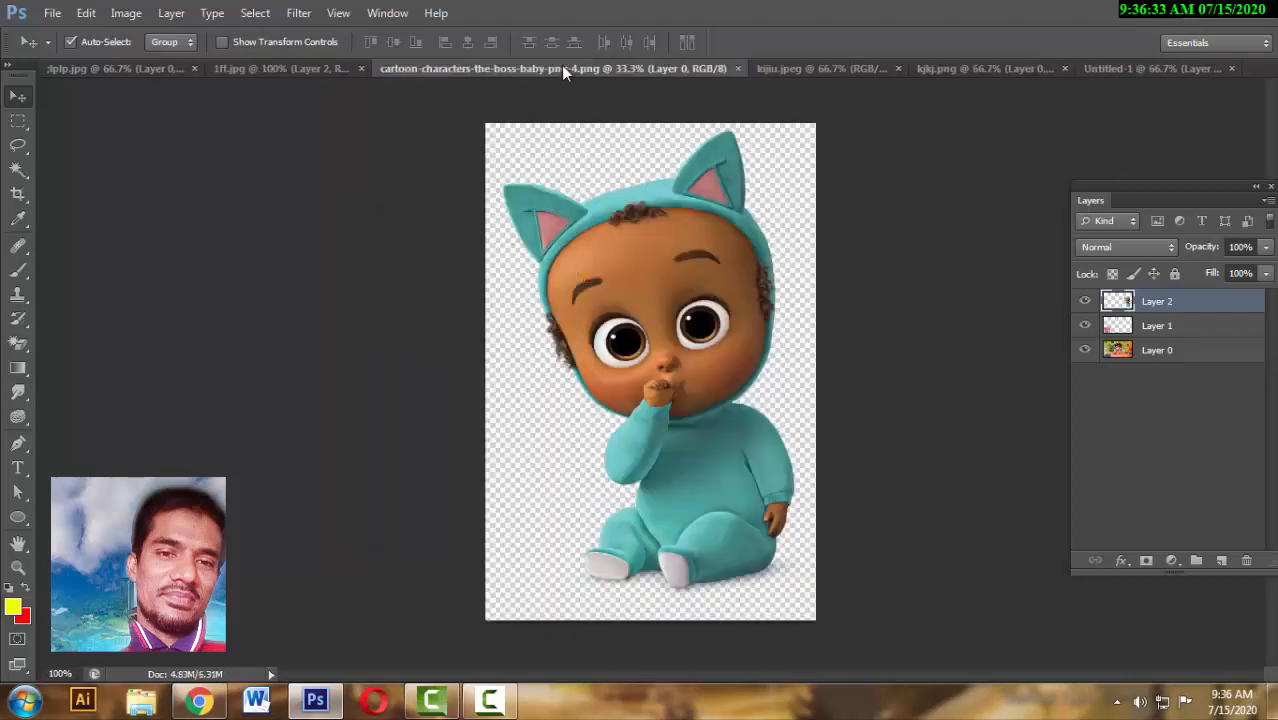
pyautogui.click(802, 70)
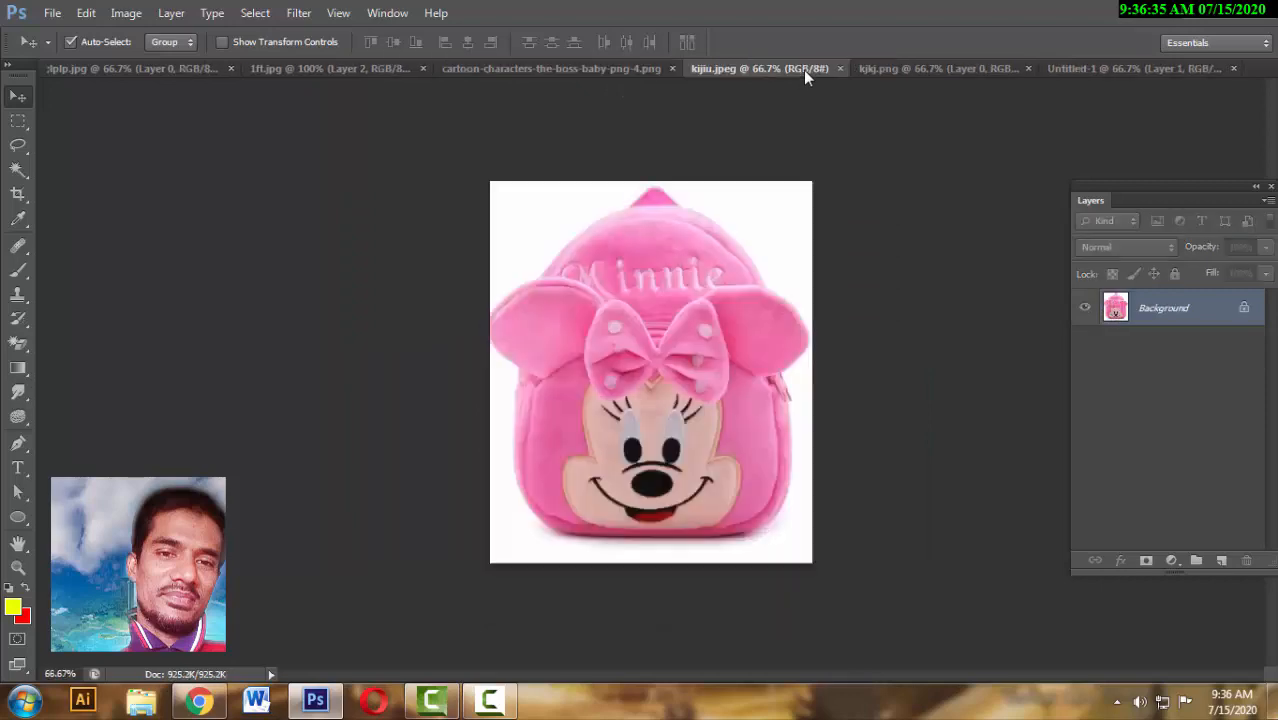
pyautogui.click(900, 70)
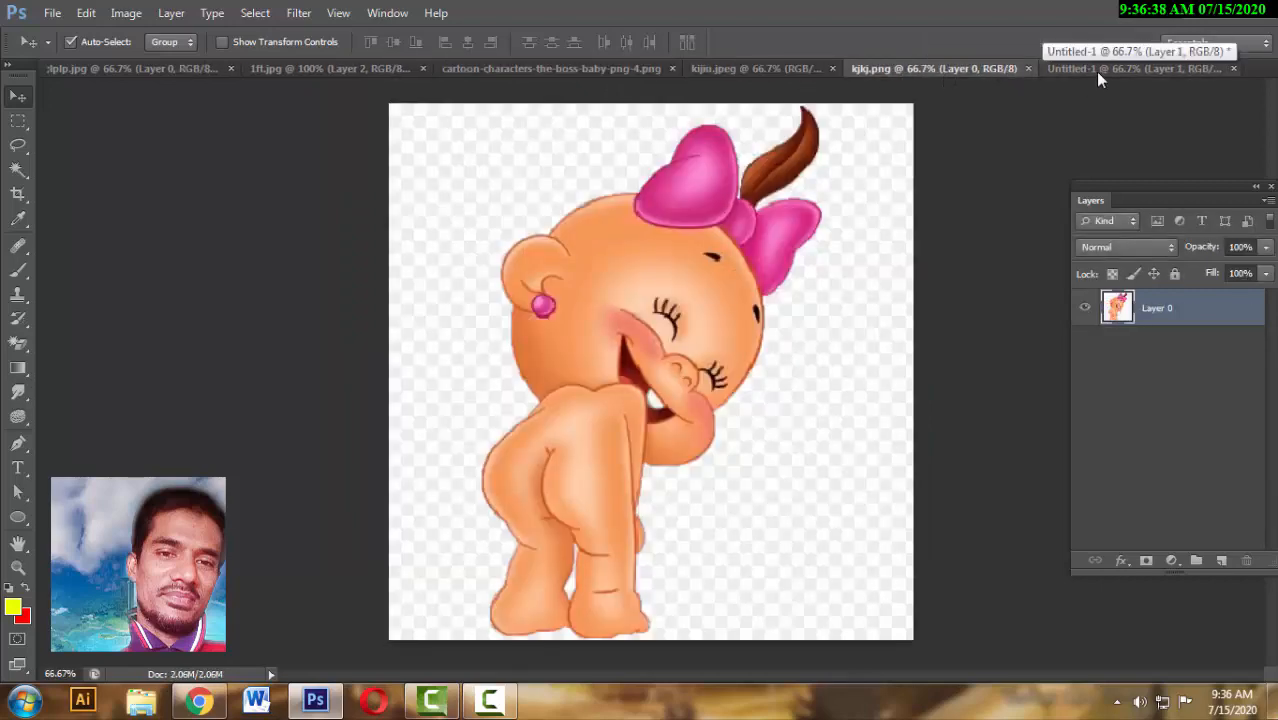
pyautogui.click(1097, 74)
pyautogui.click(917, 70)
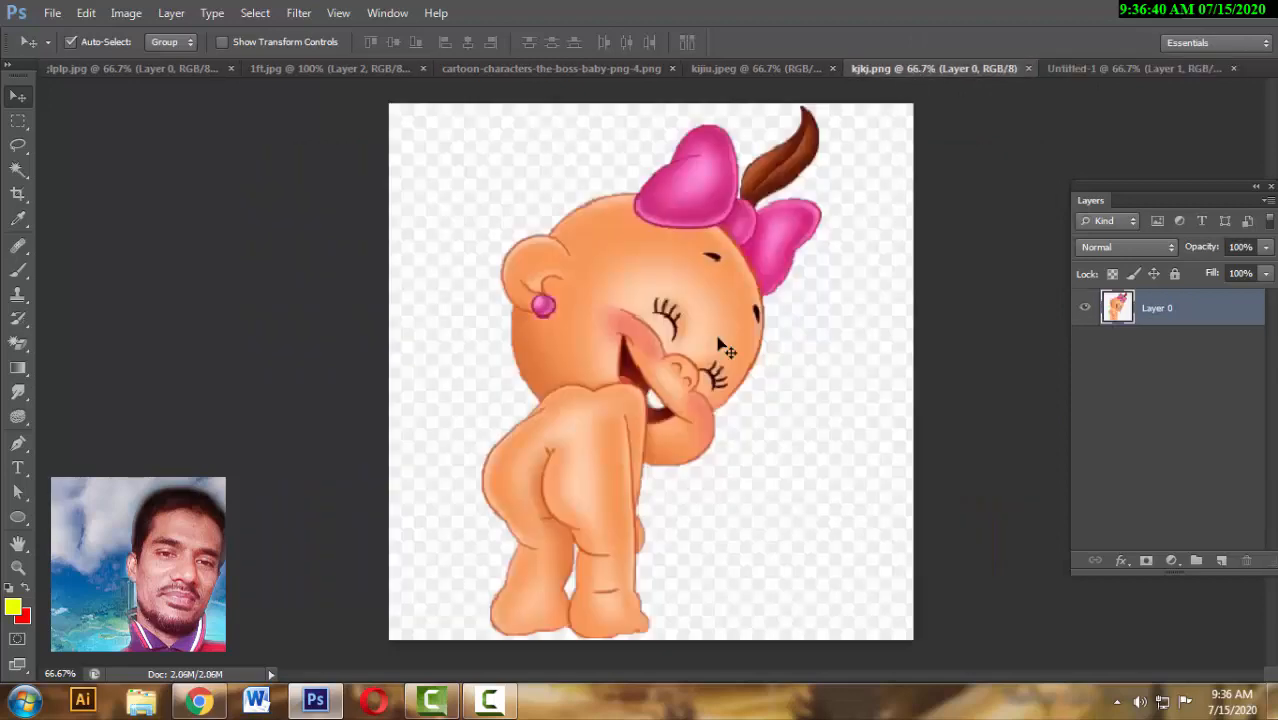
pyautogui.moveTo(621, 354); pyautogui.dragTo(685, 359)
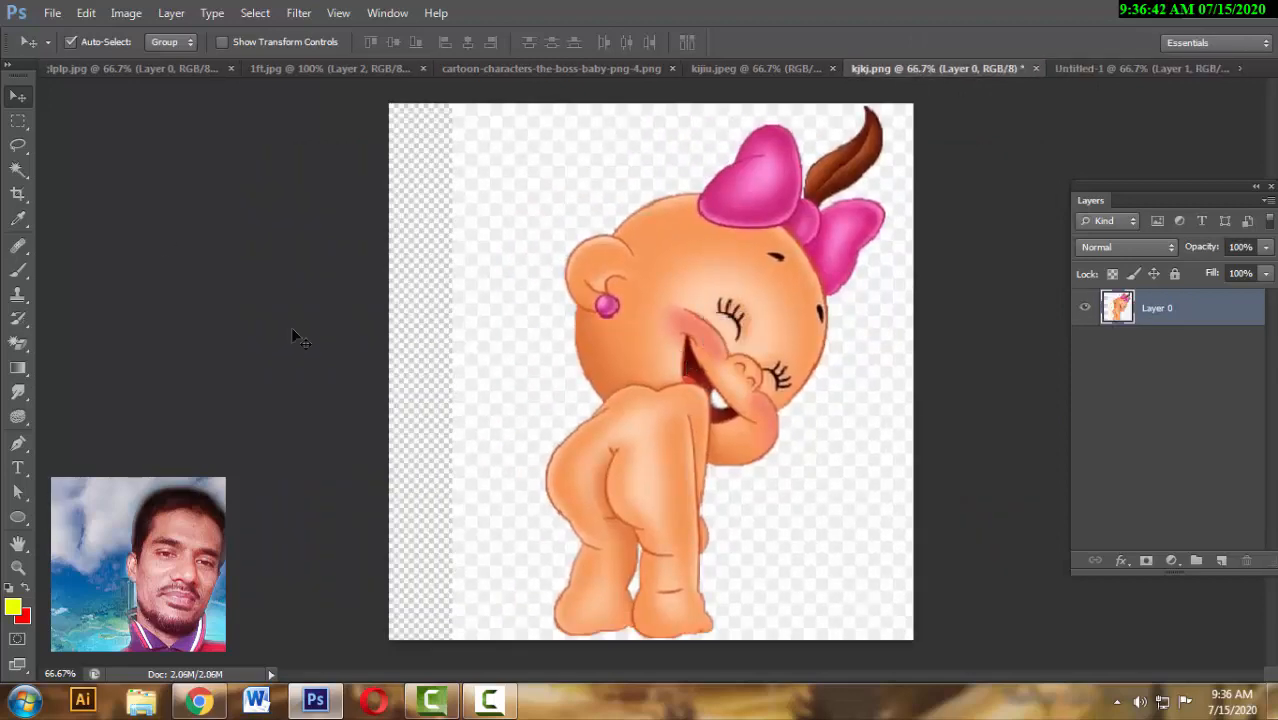
# - Open King_Lion_Cartoon_PNG_Picture.png from the Desktop
pyautogui.click(52, 13)
pyautogui.click(58, 48)
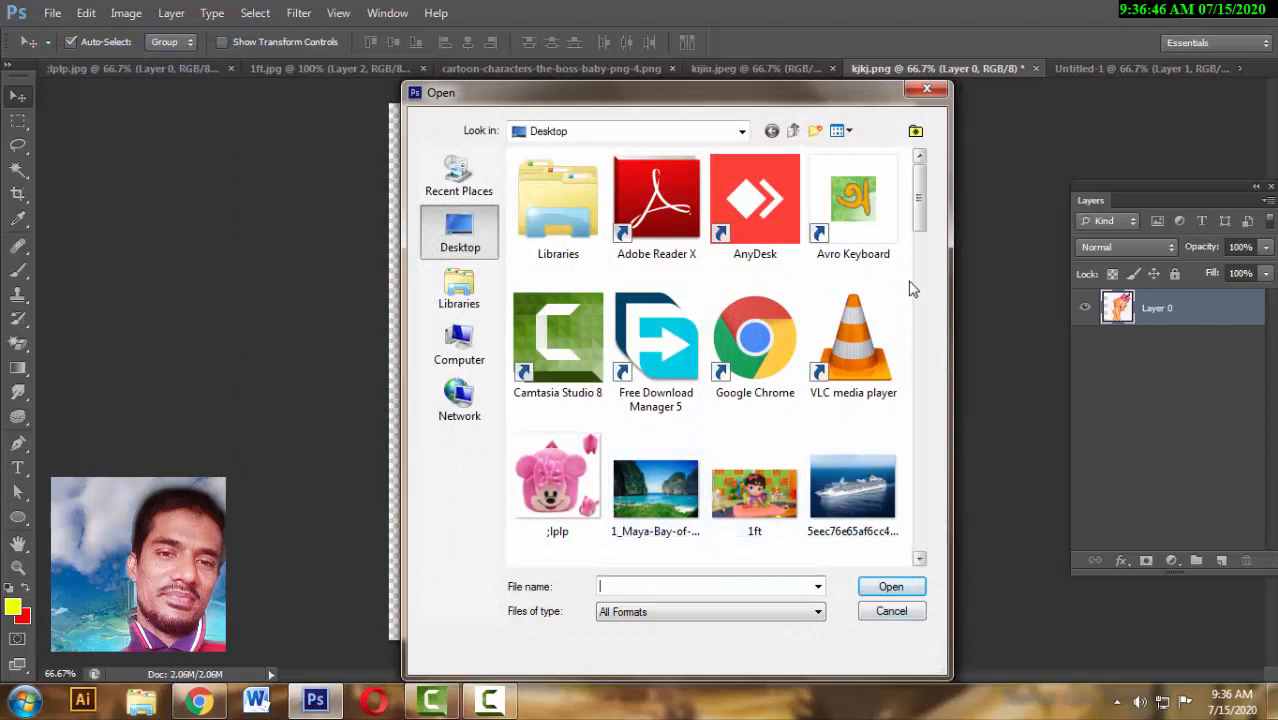
pyautogui.moveTo(940, 265); pyautogui.dragTo(962, 371)
pyautogui.doubleClick(853, 352)
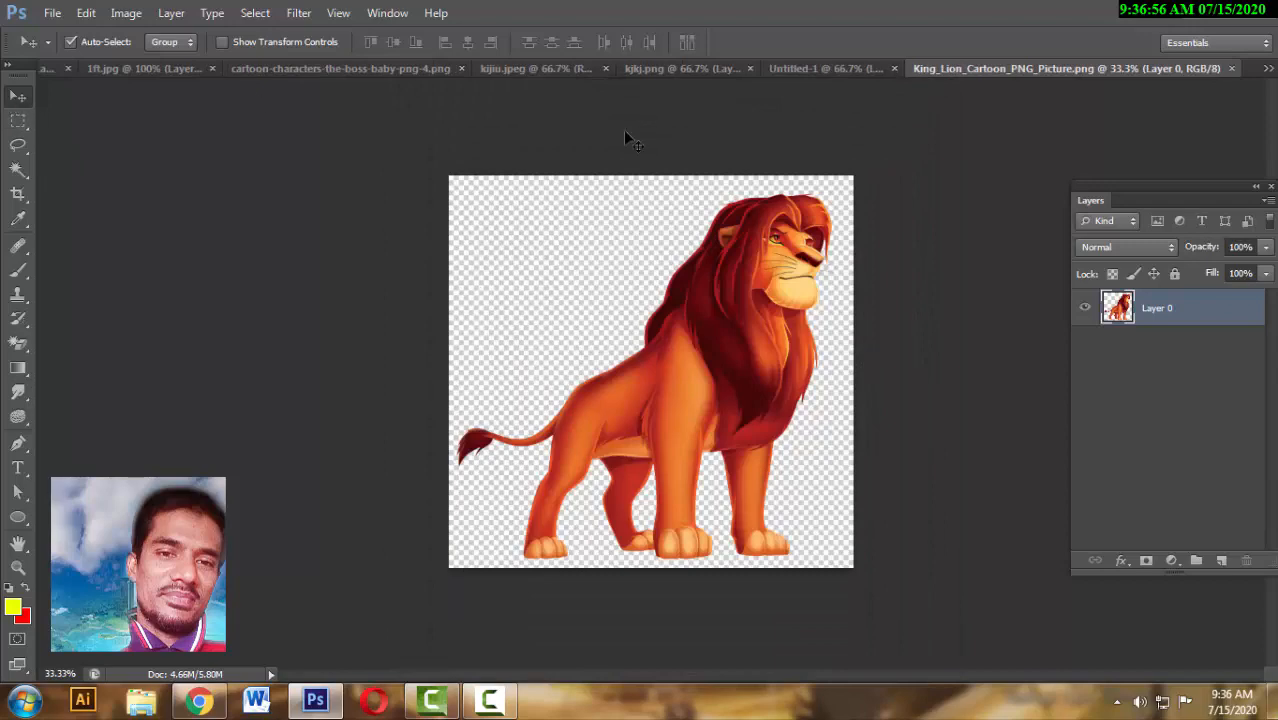
# - Bring the lion from King_Lion_Cartoon_PNG_Picture.png into the 1ft.jpg playroom composition as a new layer
pyautogui.moveTo(775, 362); pyautogui.dragTo(146, 75)
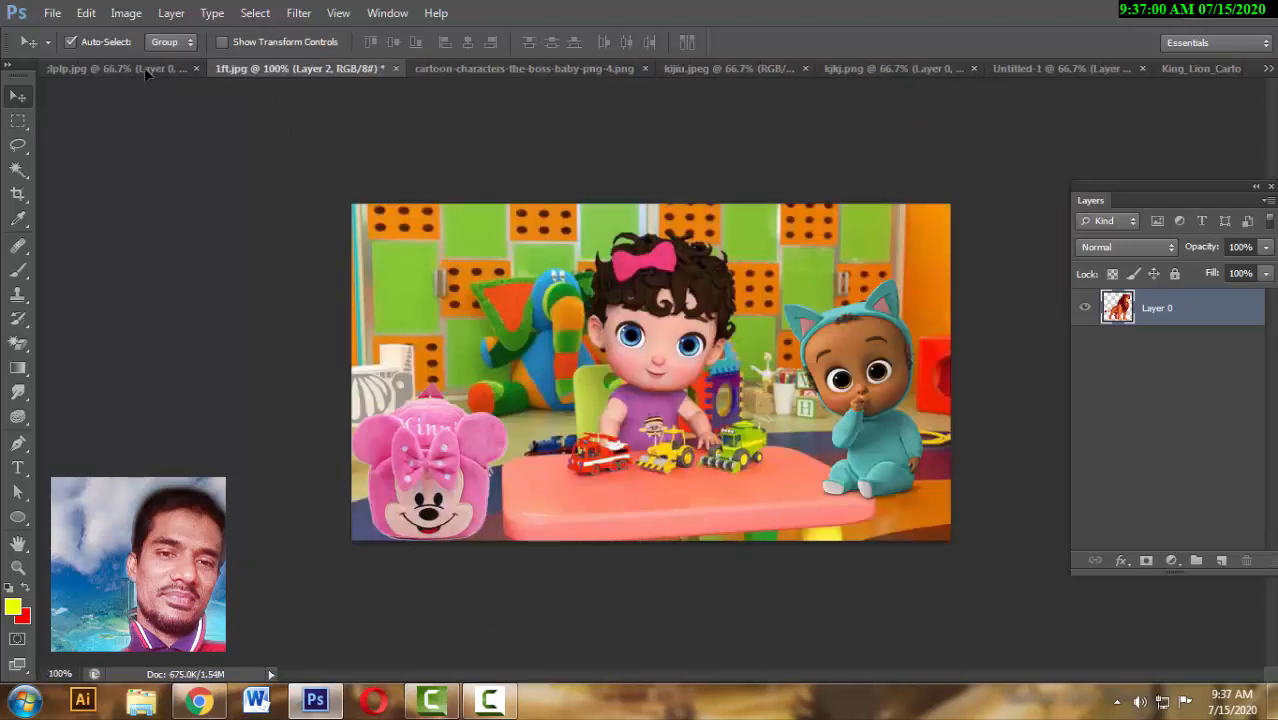
pyautogui.moveTo(211, 108); pyautogui.dragTo(560, 358)
pyautogui.moveTo(133, 130); pyautogui.dragTo(706, 455)
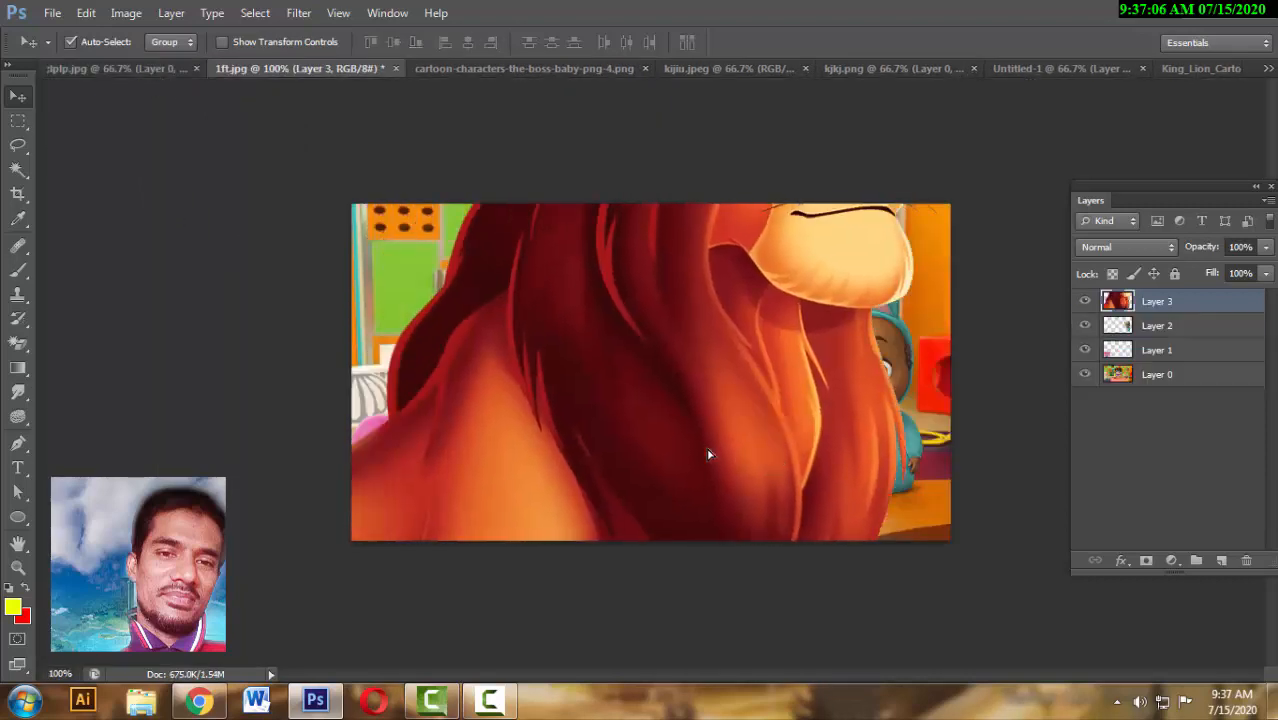
# - Free-transform the lion layer, scaling it to about 29.7% and moving it to the middle of the playroom scene
pyautogui.hotkey('ctrl', 't')
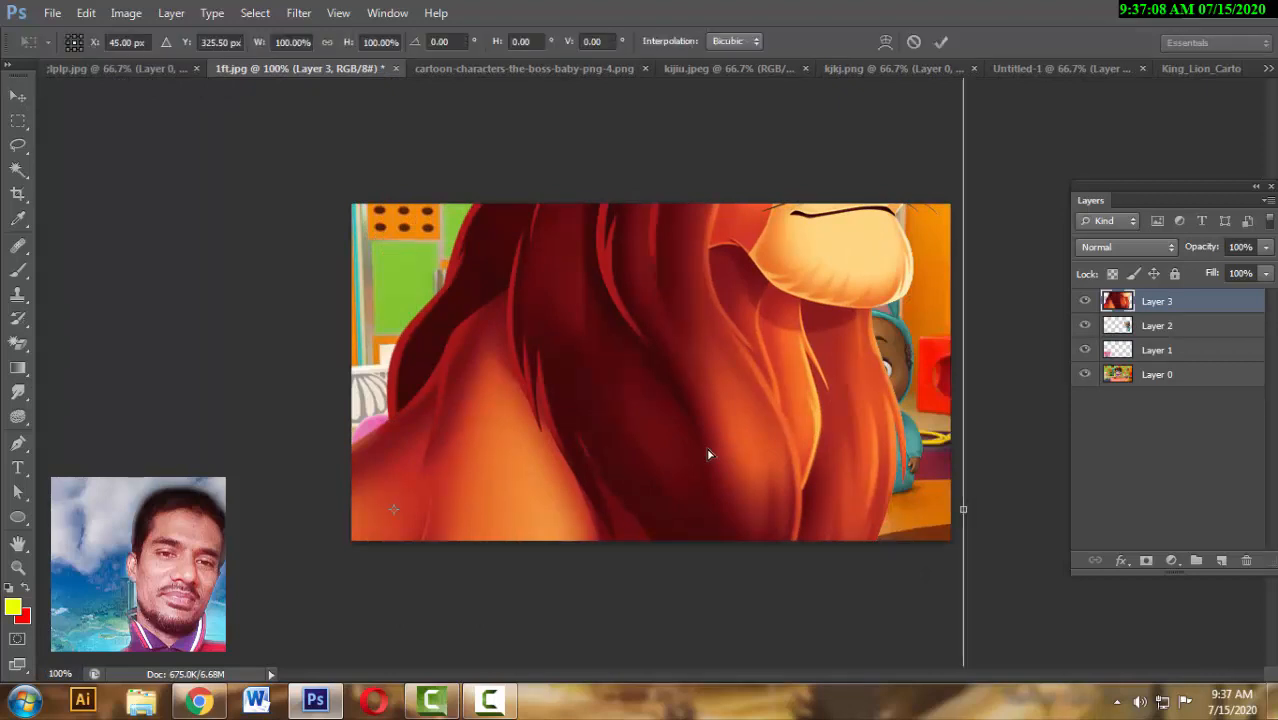
pyautogui.hotkey('ctrl', '-')
pyautogui.hotkey('ctrl', '-')
pyautogui.hotkey('ctrl', '-')
pyautogui.hotkey('ctrl', '-')
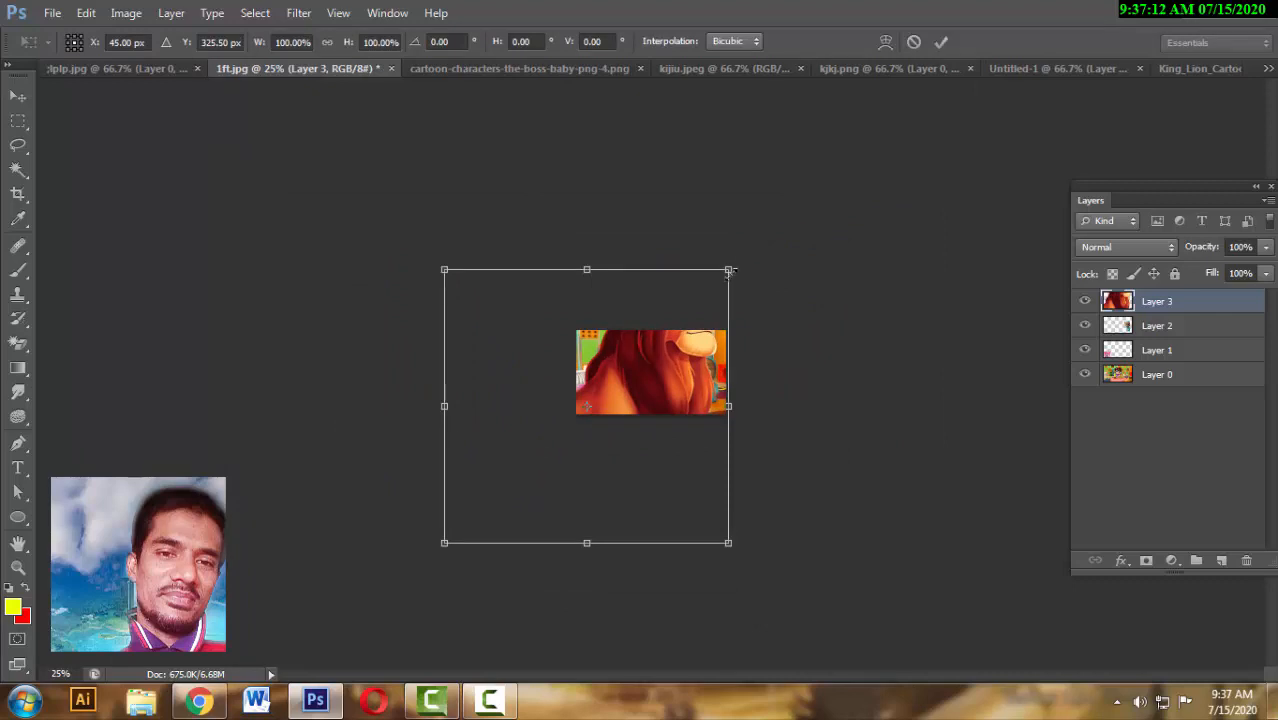
pyautogui.moveTo(728, 270); pyautogui.dragTo(628, 366)
pyautogui.moveTo(604, 410); pyautogui.dragTo(656, 378)
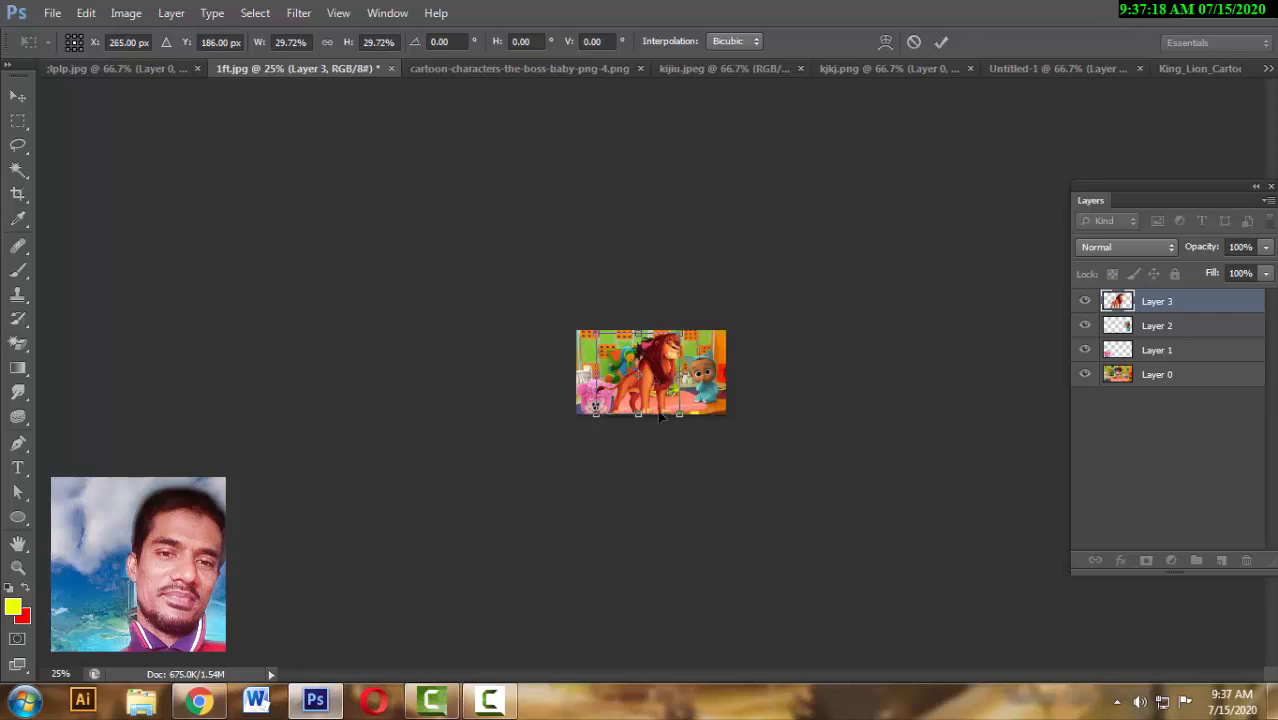
# - Scale the lion down to about 23% and move it slightly lower over the table
pyautogui.hotkey('ctrl', '+')
pyautogui.hotkey('ctrl', '+')
pyautogui.hotkey('ctrl', '+')
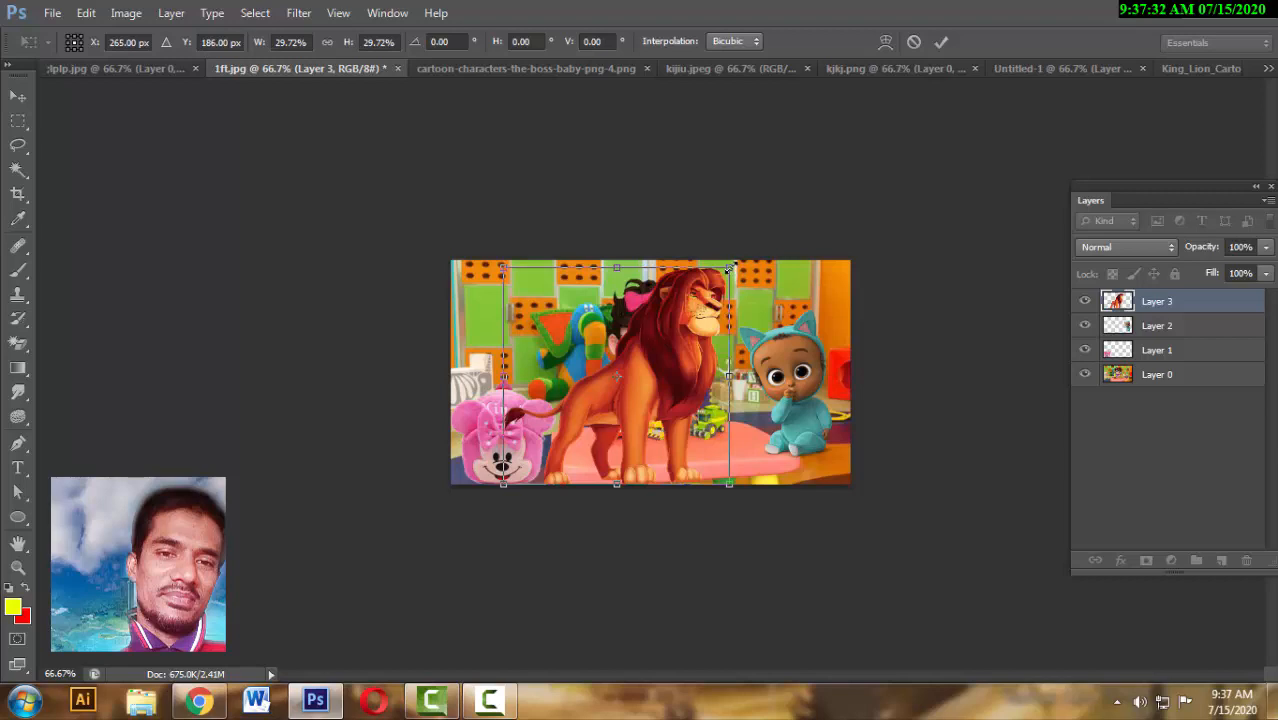
pyautogui.moveTo(728, 270); pyautogui.dragTo(703, 295)
pyautogui.hotkey('ctrl', '+')
pyautogui.hotkey('ctrl', '+')
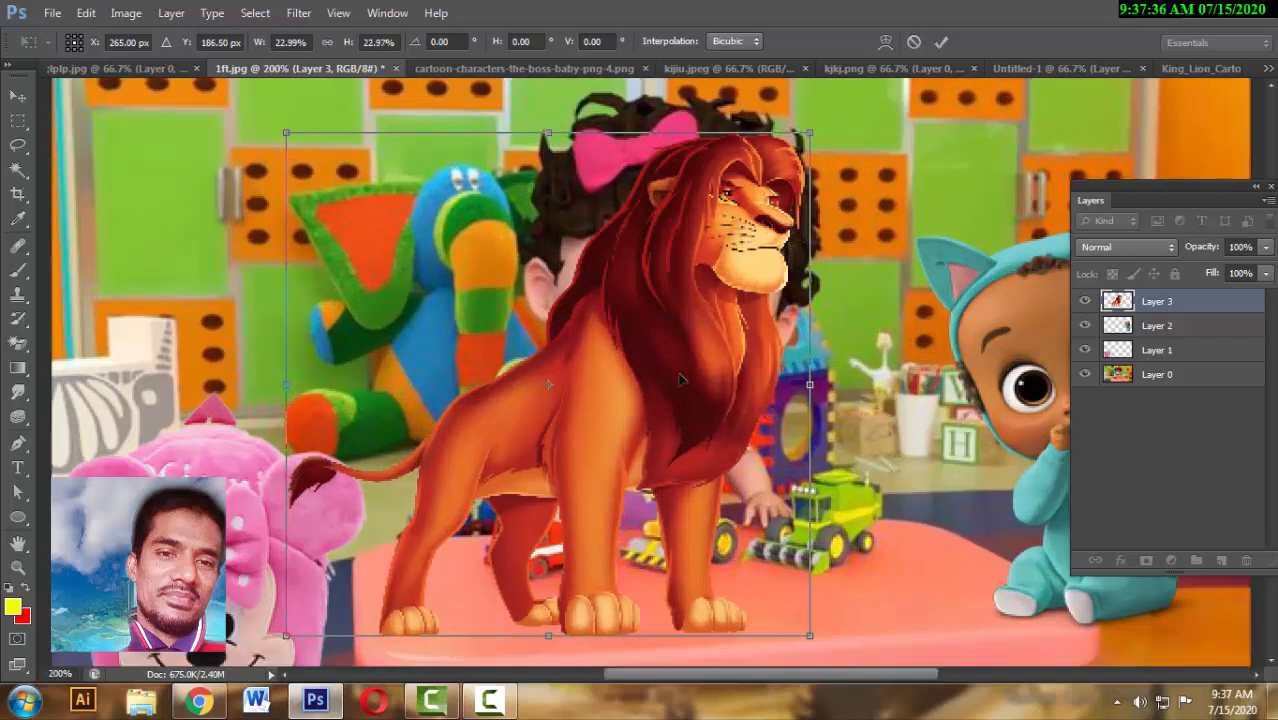
pyautogui.moveTo(648, 404); pyautogui.dragTo(660, 464)
pyautogui.scroll(-3, 655, 443)
pyautogui.scroll(-1, 655, 443)
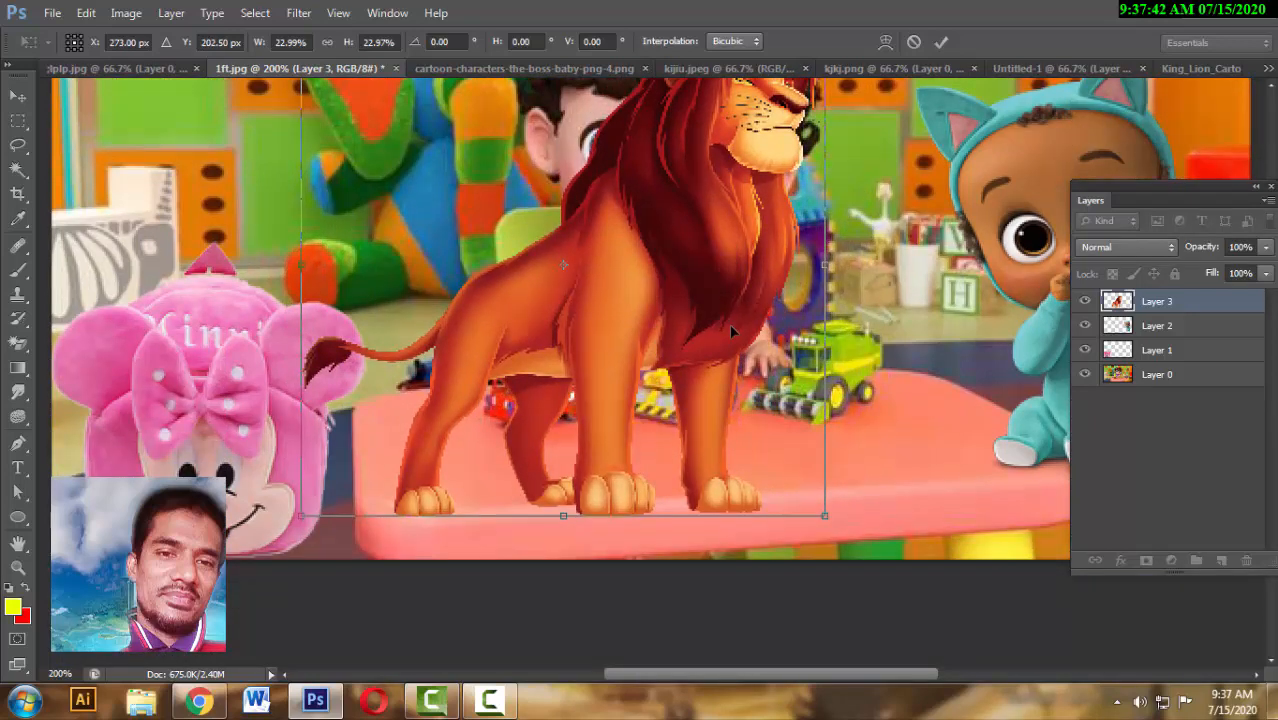
# - Scale the lion to about 16.5% wide and 17% high and move it to the image's left edge, over the backpack
pyautogui.hotkey('ctrl', '-')
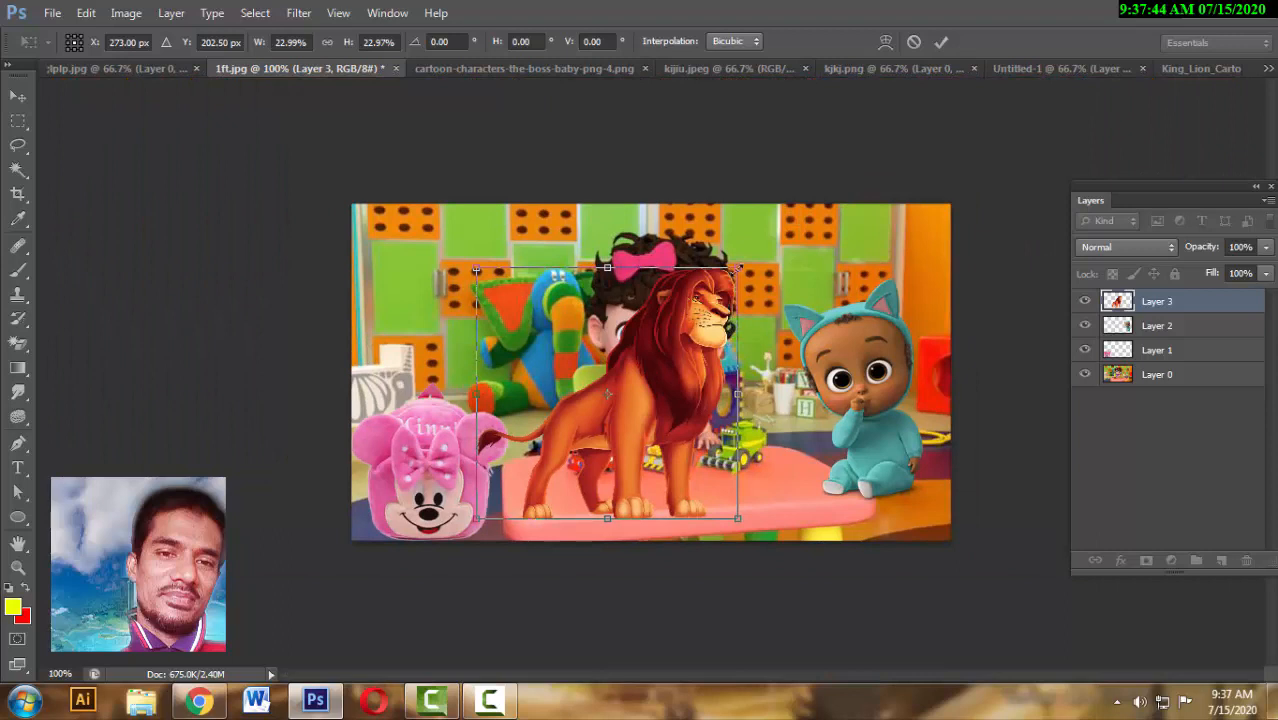
pyautogui.moveTo(738, 268); pyautogui.dragTo(663, 333)
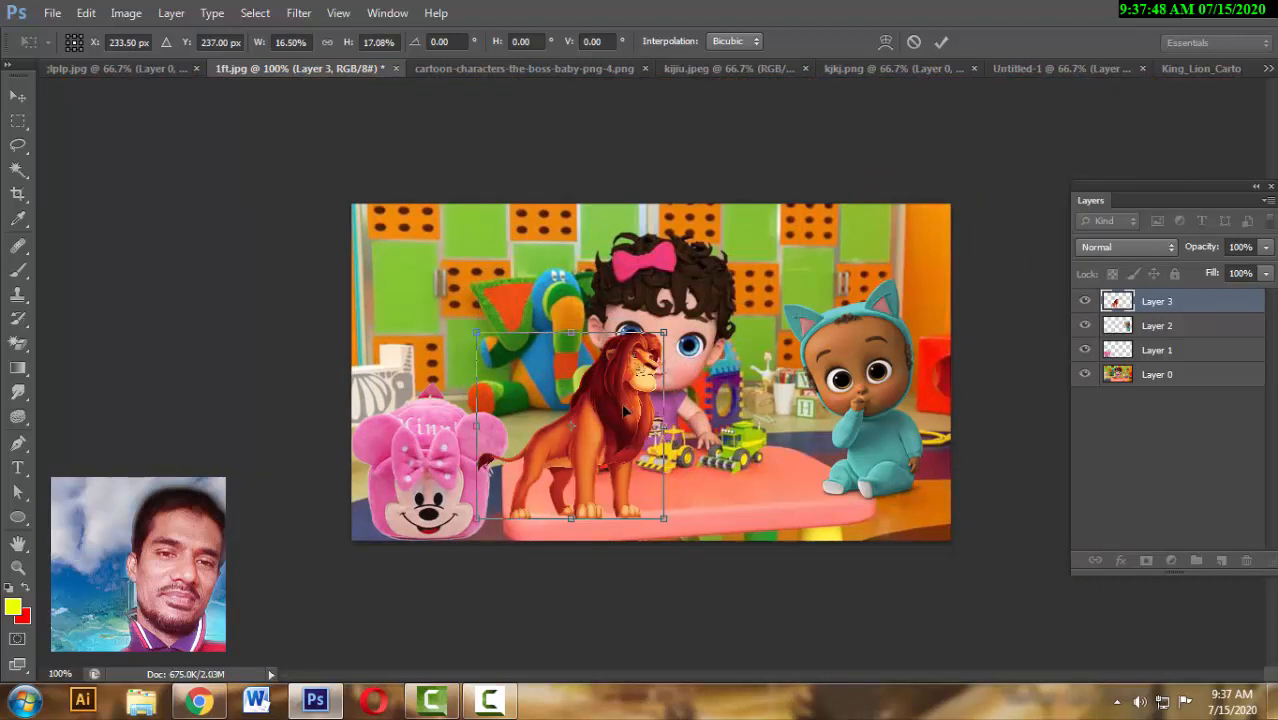
pyautogui.moveTo(624, 410); pyautogui.dragTo(491, 330)
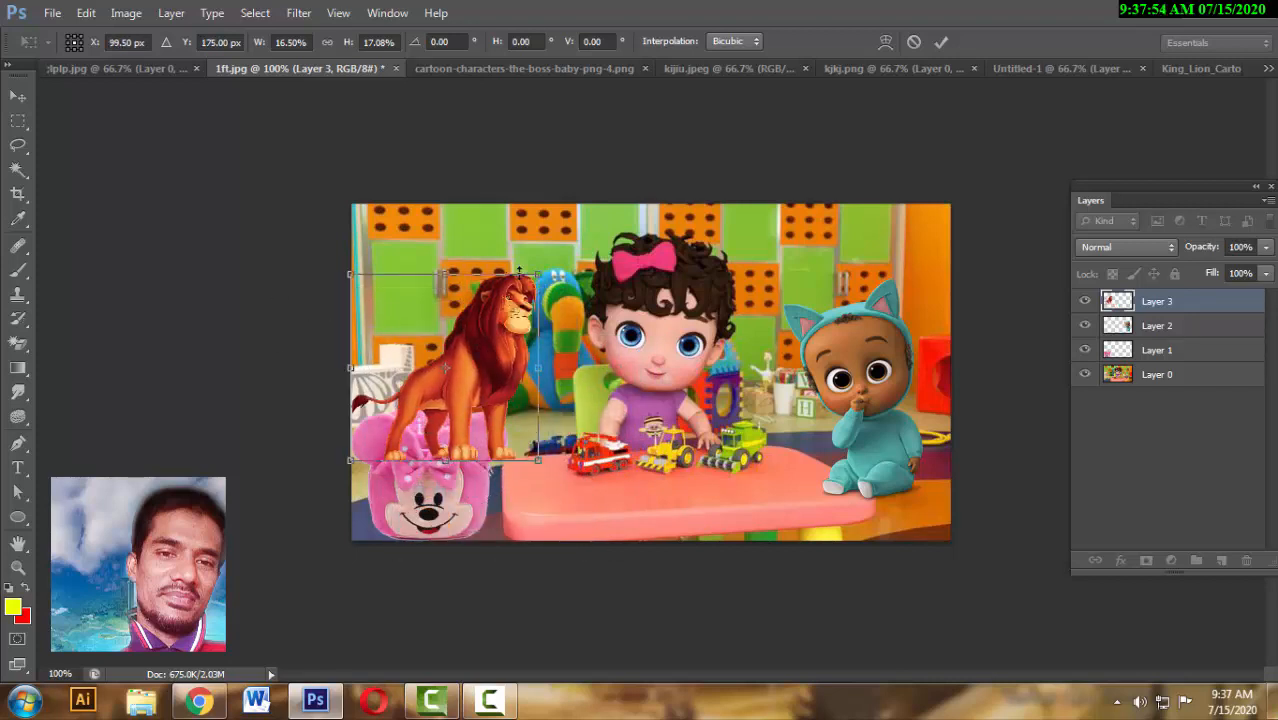
# - Enlarge the lion to about 18% wide and 19% high, place it directly above the backpack and apply the transformation
pyautogui.moveTo(538, 273); pyautogui.dragTo(548, 264)
pyautogui.moveTo(484, 354); pyautogui.dragTo(465, 310)
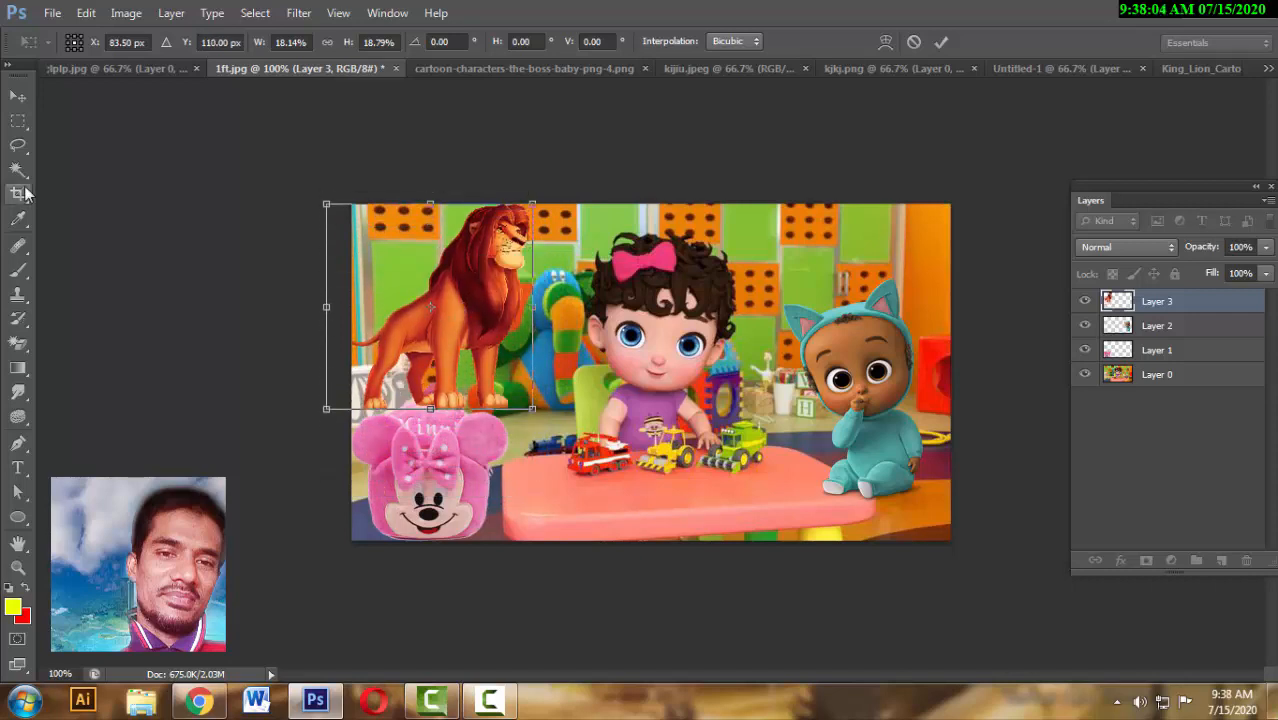
pyautogui.click(18, 96)
pyautogui.click(550, 277)
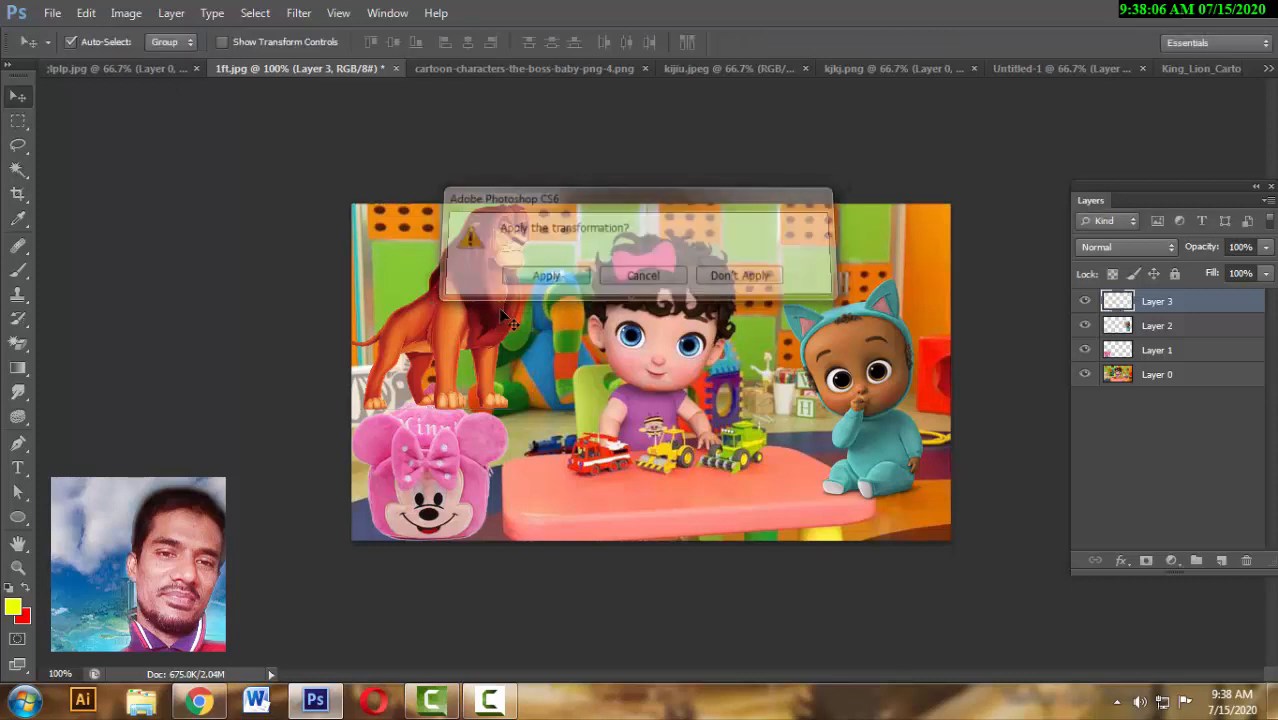
# - Move the lion down and slightly left so its paws overlap the top of the backpack
pyautogui.click(437, 481)
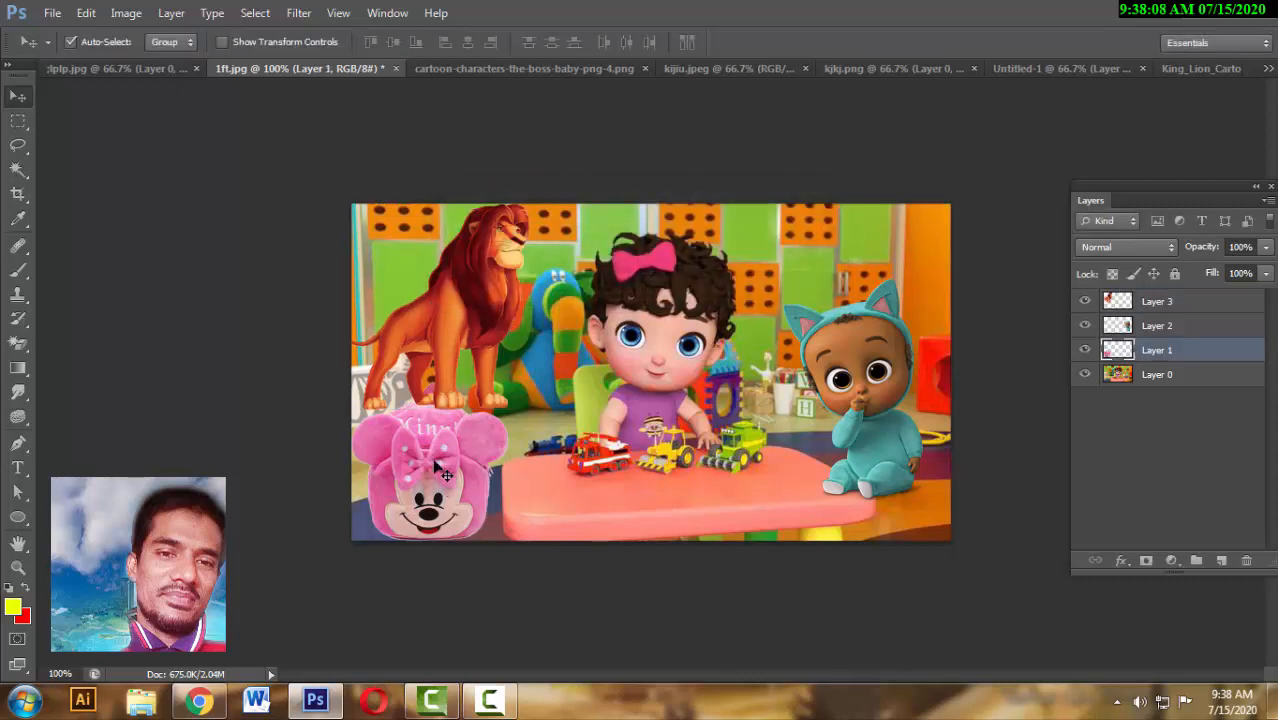
pyautogui.moveTo(498, 290); pyautogui.dragTo(483, 304)
# - Move the backpack layer to the top of the layer stack and lower the lion so it stands behind the backpack
pyautogui.click(466, 484)
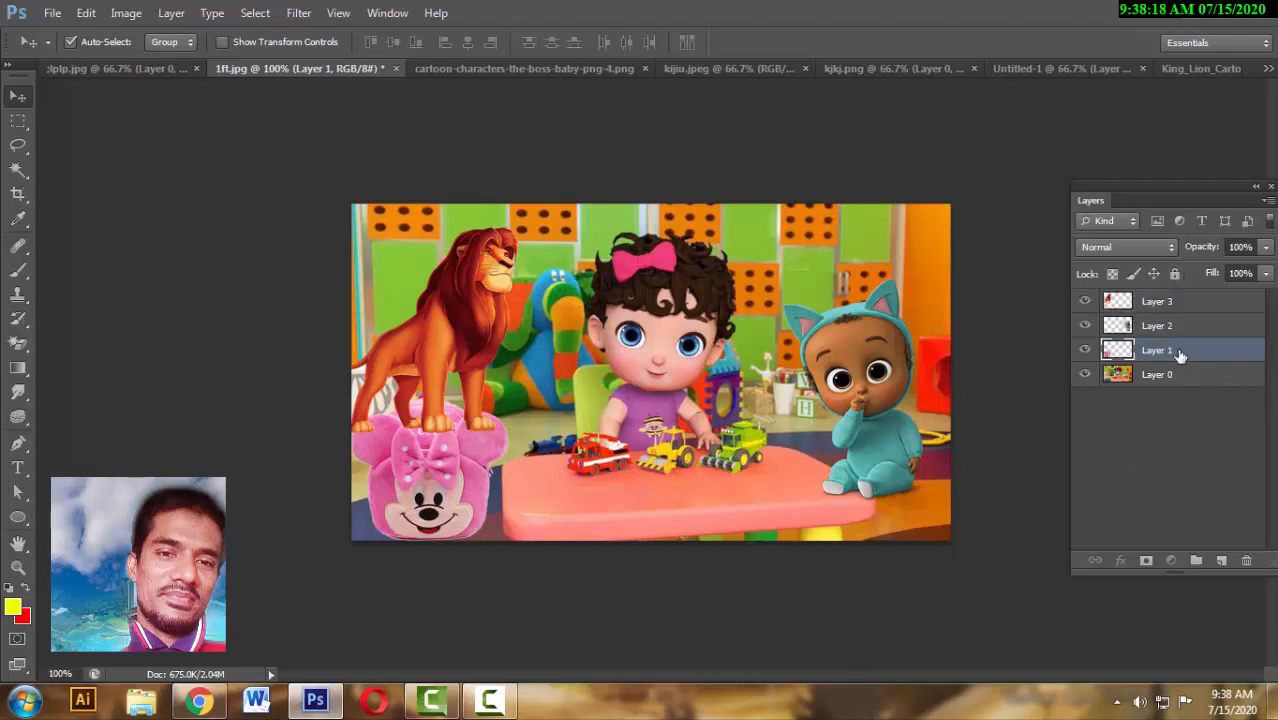
pyautogui.moveTo(1180, 355); pyautogui.dragTo(1166, 297)
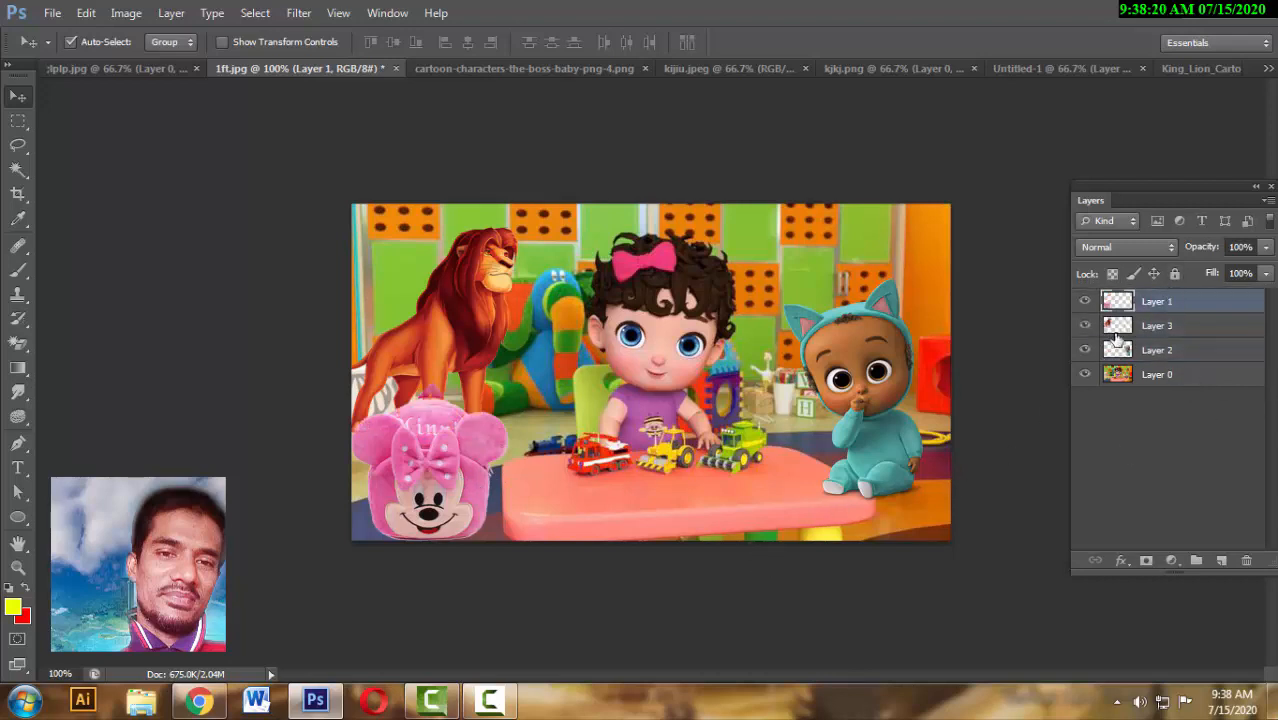
pyautogui.moveTo(442, 343); pyautogui.dragTo(436, 383)
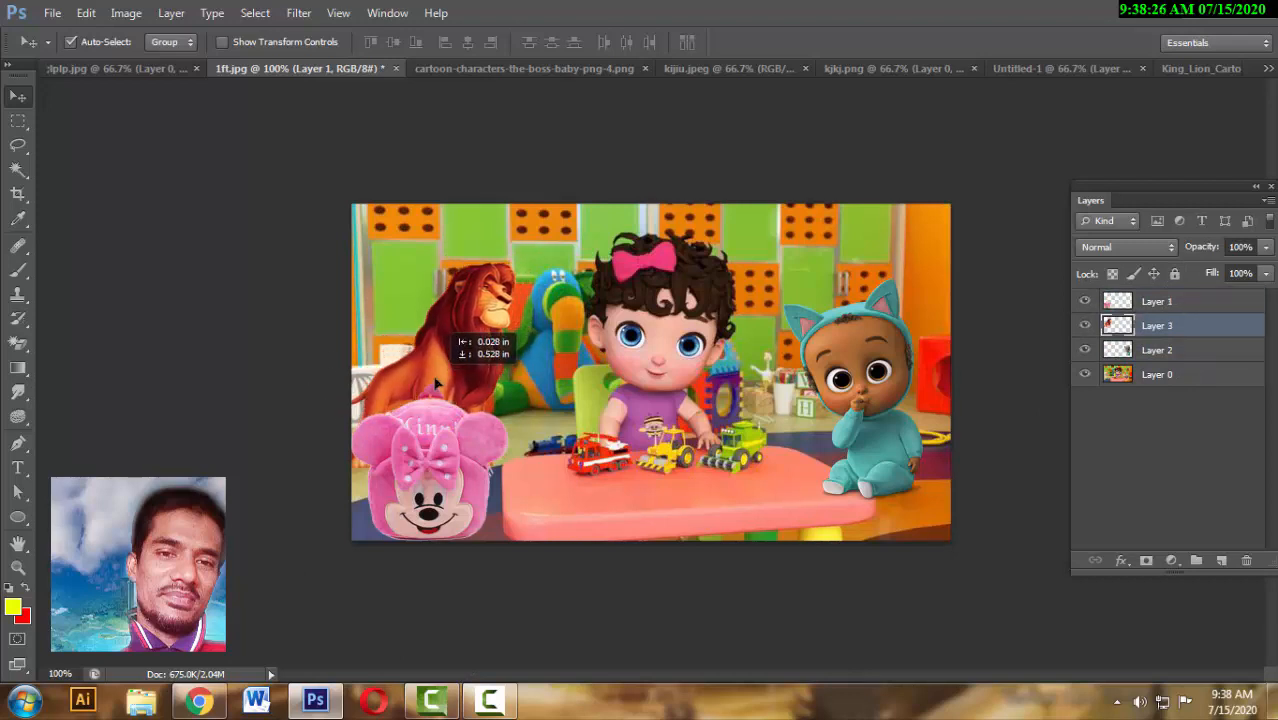
pyautogui.moveTo(436, 383); pyautogui.dragTo(436, 383)
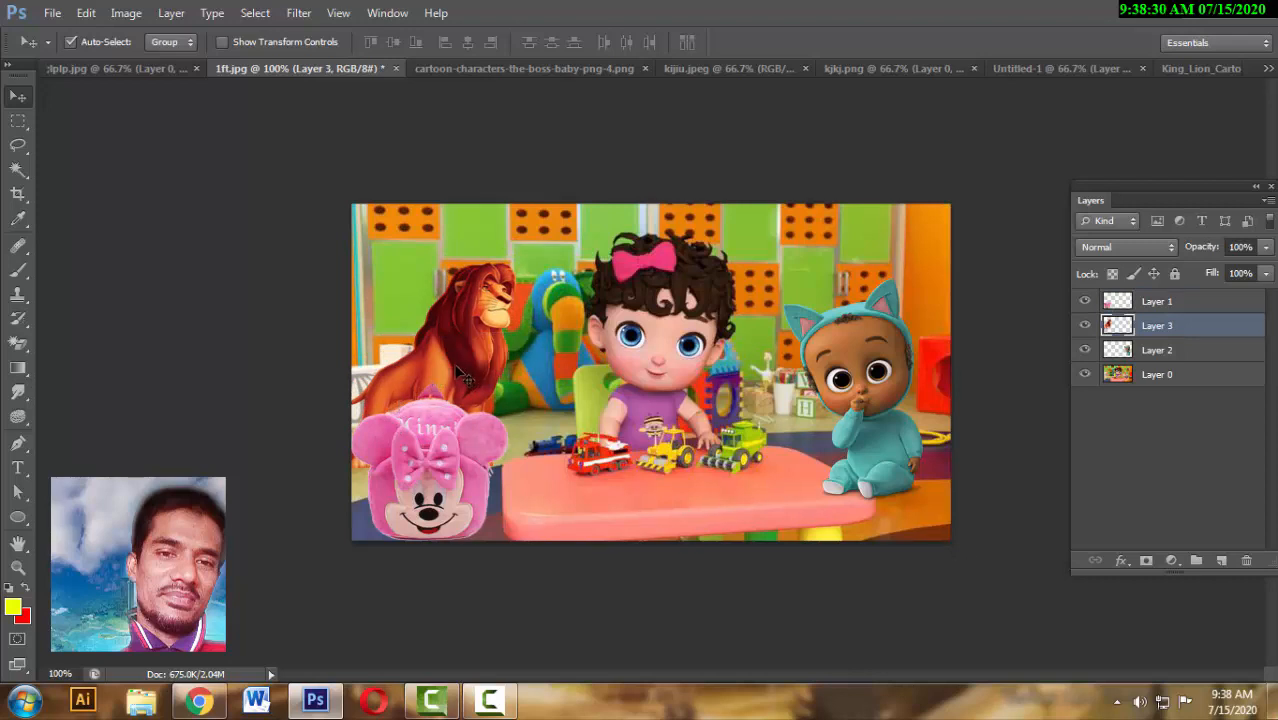
# - Nudge the lion slightly to the left behind the backpack
pyautogui.press('Left')
pyautogui.press('Left')
pyautogui.press('Left')
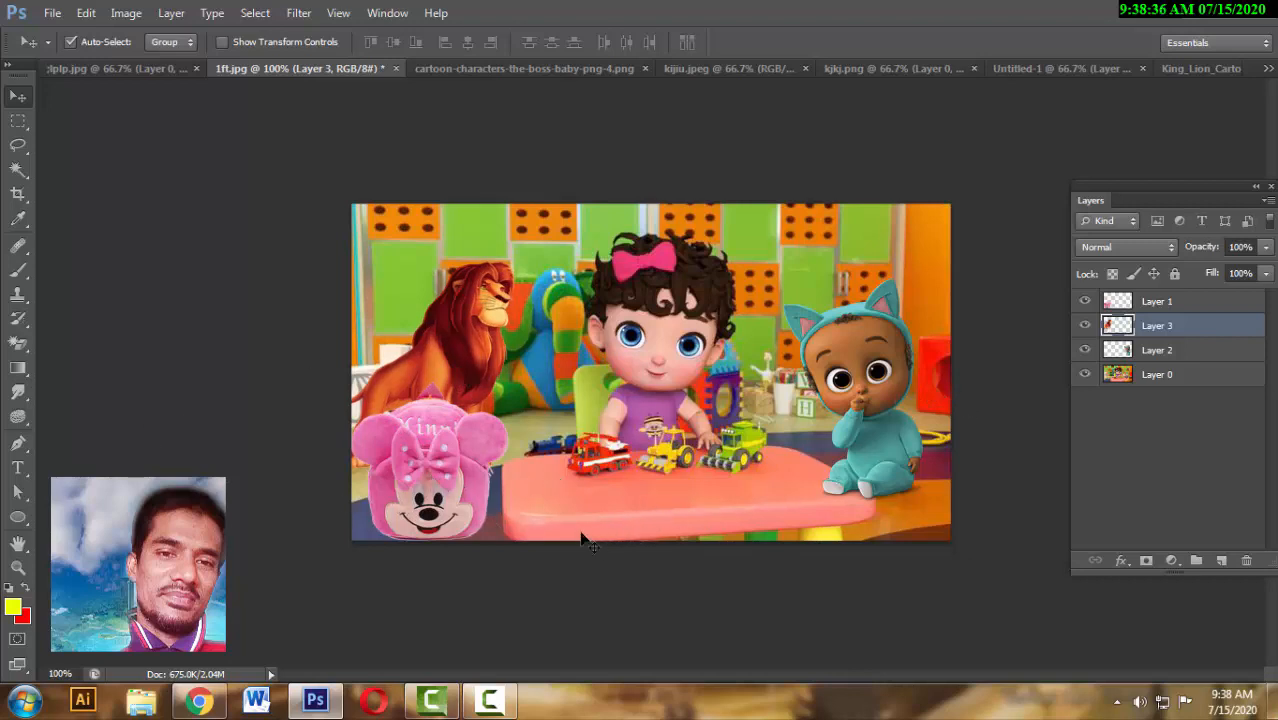
# - Close the cartoon-characters-the-boss-baby-png-4.png document
pyautogui.click(562, 69)
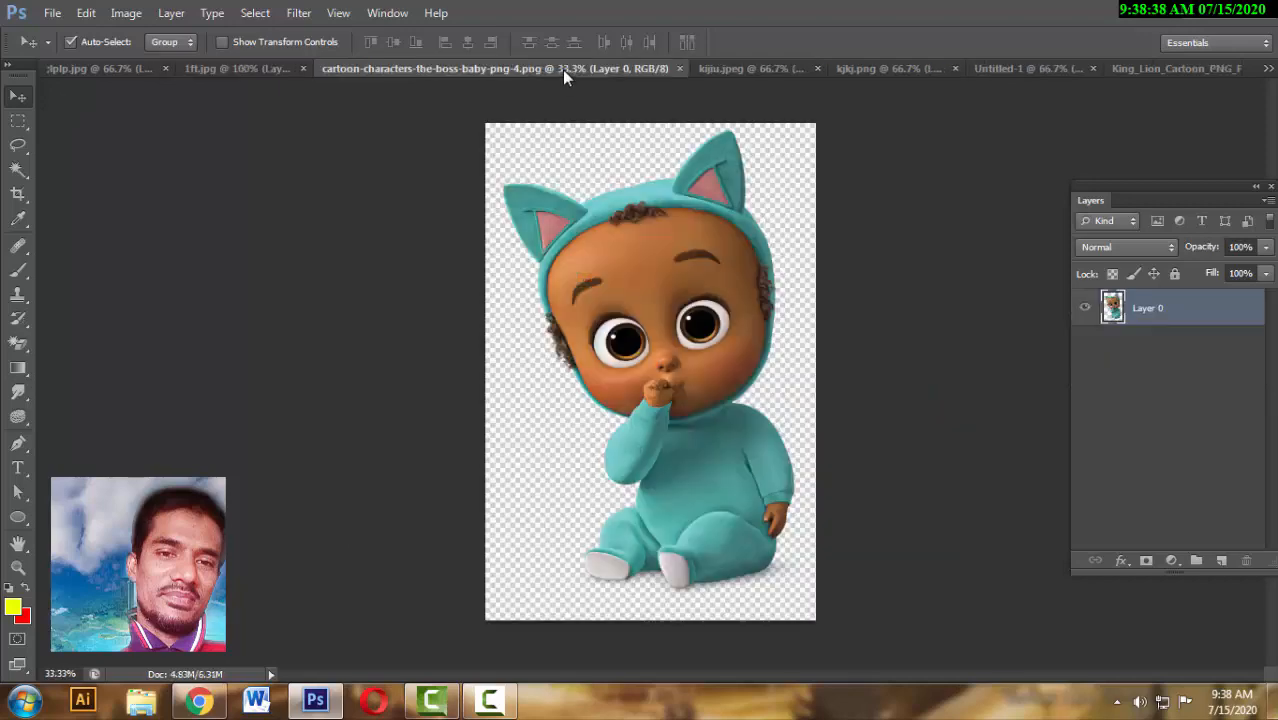
pyautogui.click(679, 69)
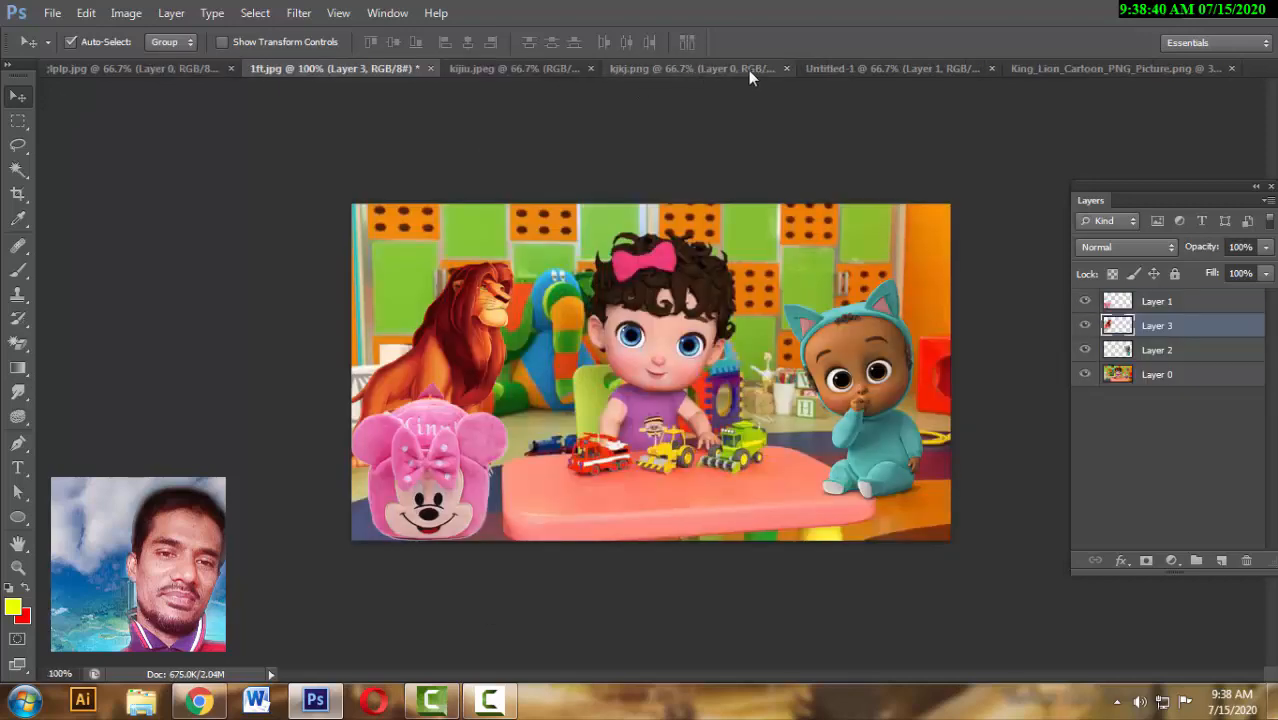
# - In kijiu.jpeg, select the white backdrop around the backpack with the Magic Wand and convert the Background into the regular layer Layer 0
pyautogui.click(575, 67)
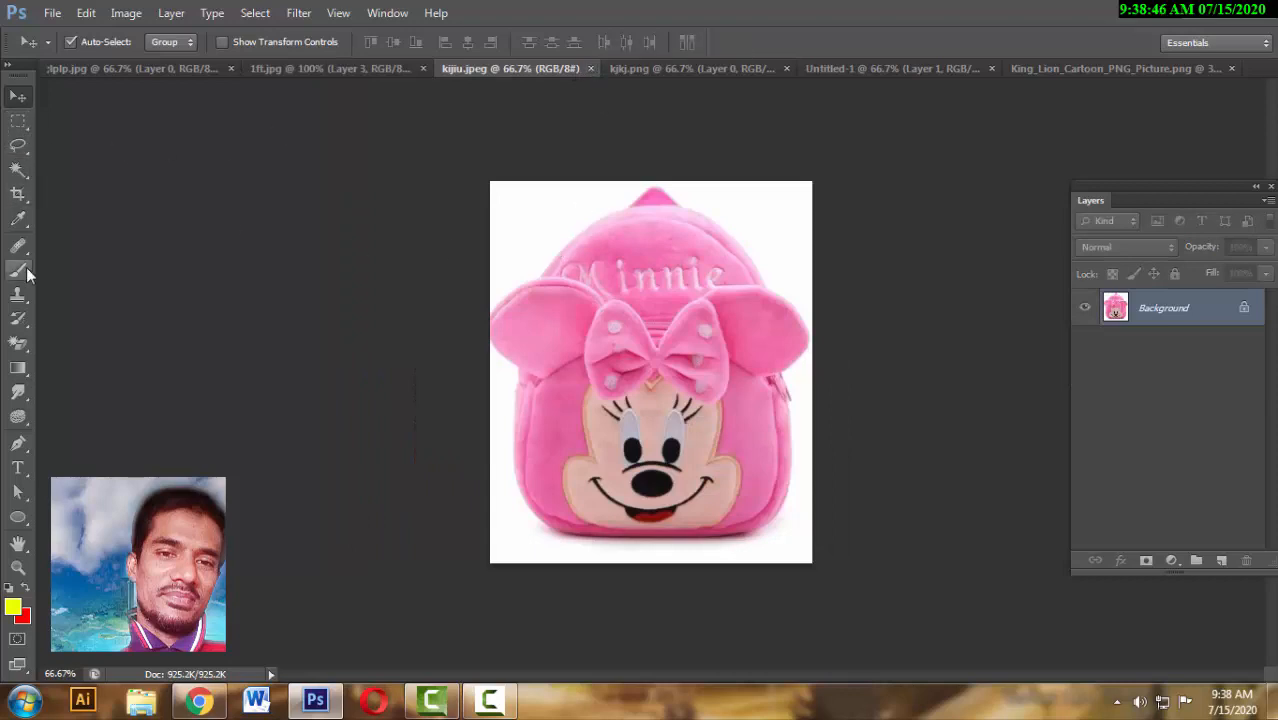
pyautogui.click(18, 170)
pyautogui.click(593, 204)
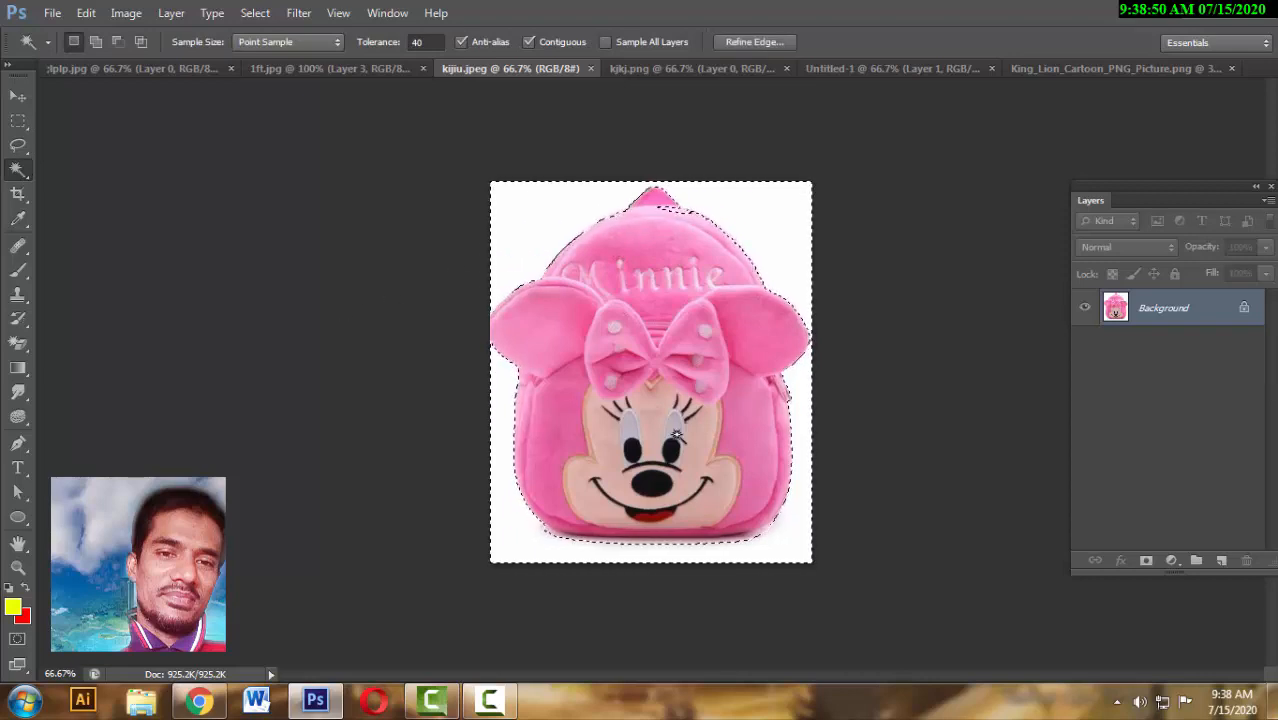
pyautogui.doubleClick(1245, 311)
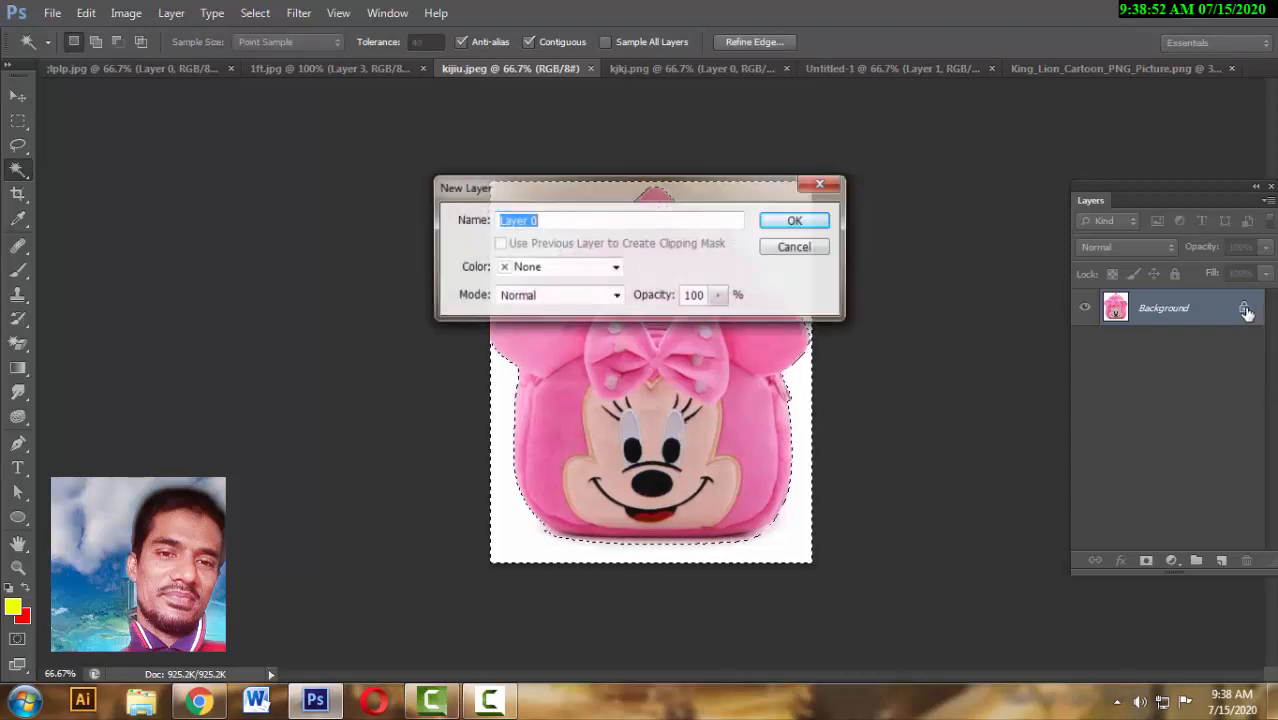
pyautogui.click(812, 219)
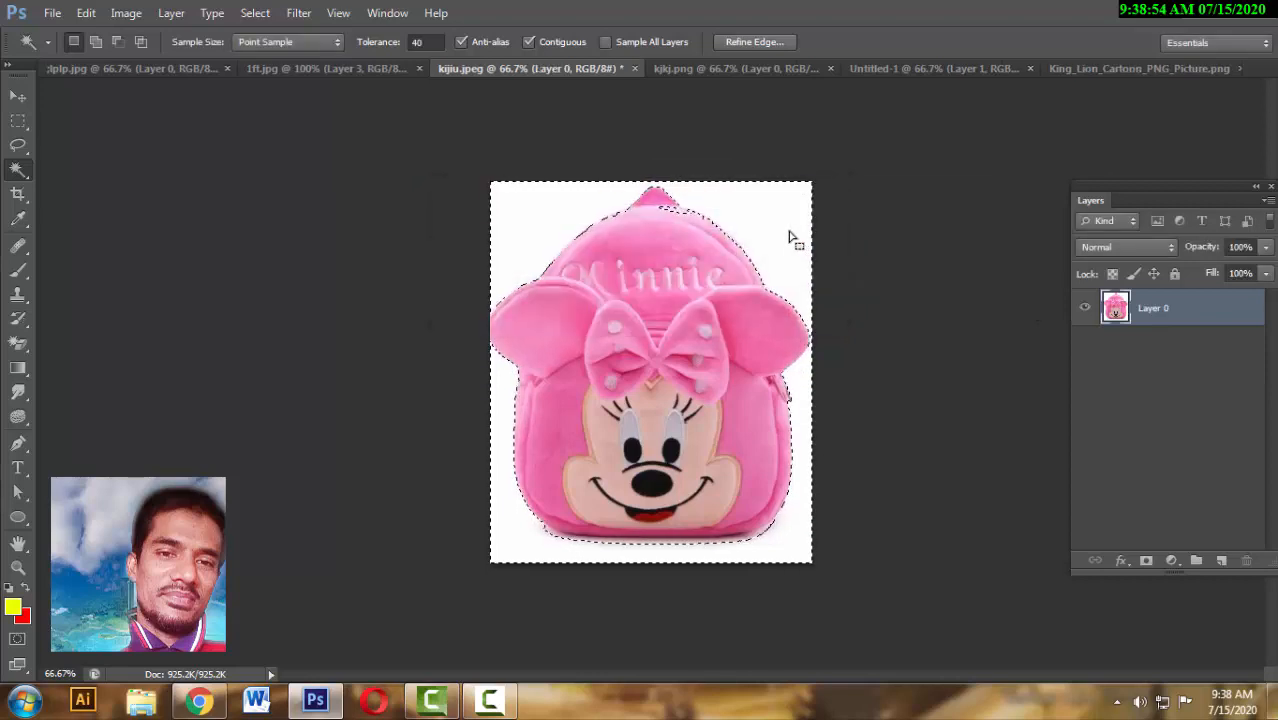
# - Feather the backdrop selection by 1 pixel, delete the white area around the backpack and deselect
pyautogui.rightClick(792, 237)
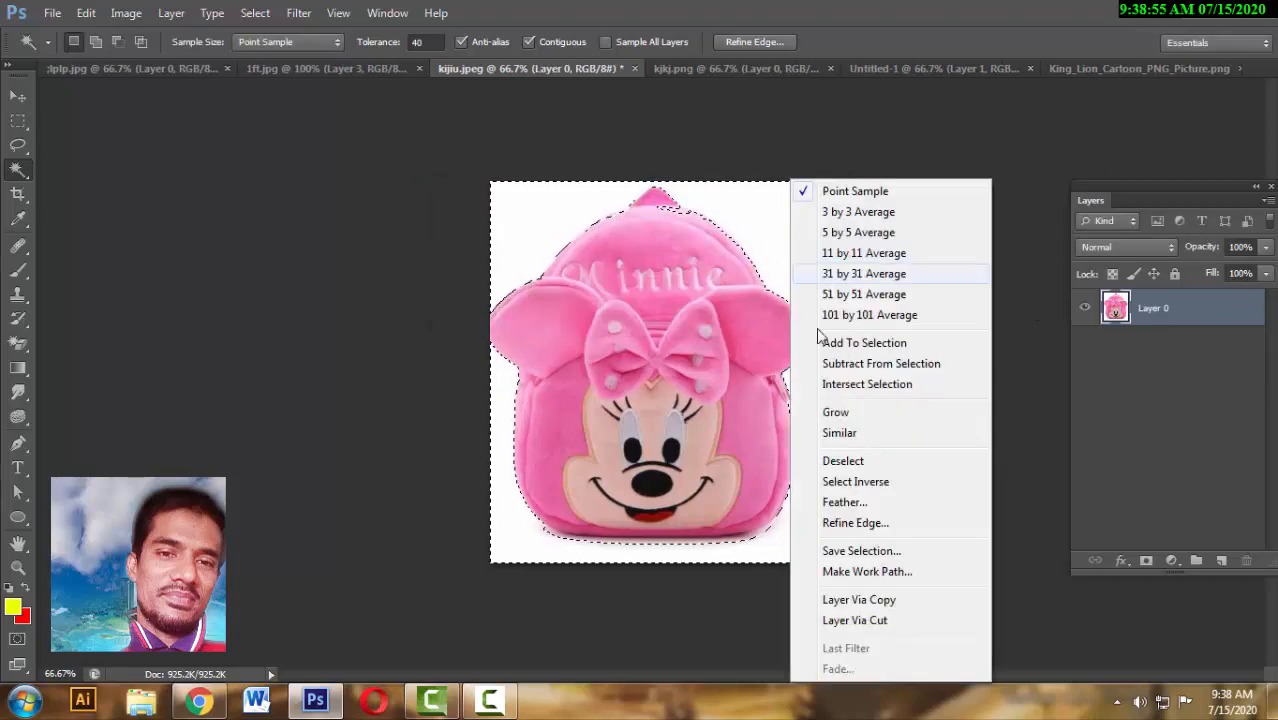
pyautogui.click(845, 502)
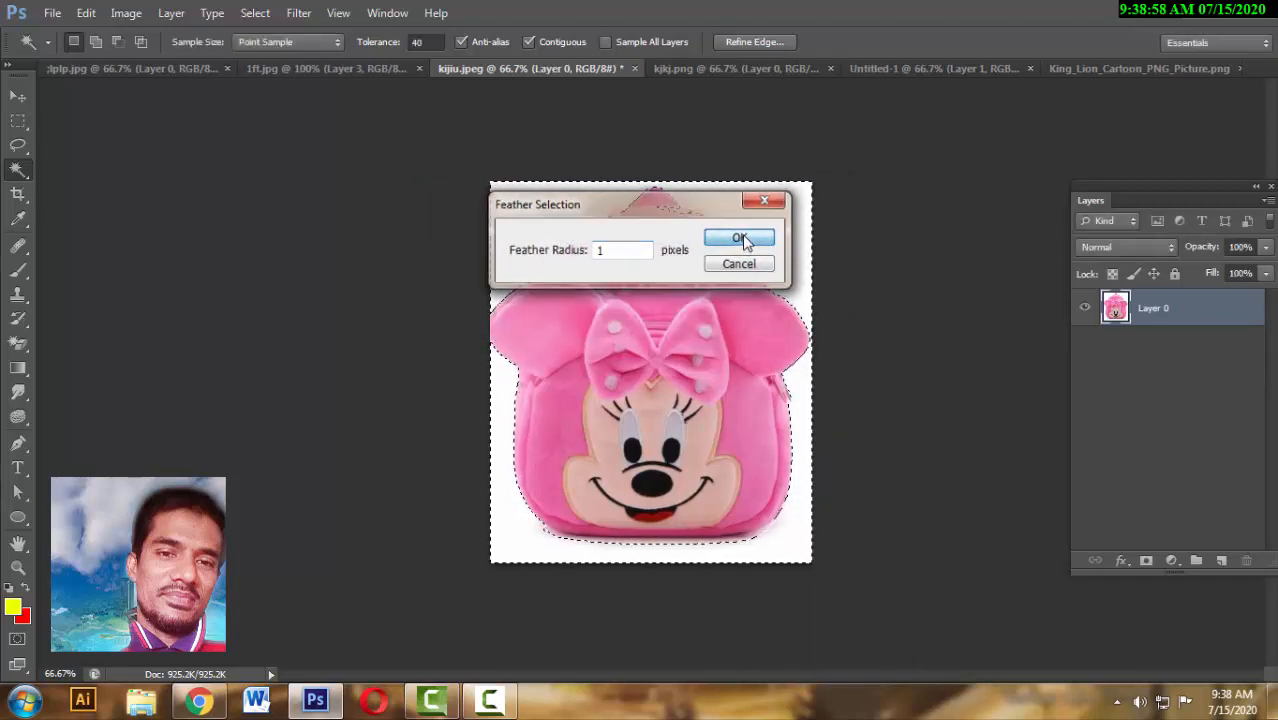
pyautogui.click(740, 240)
pyautogui.press('Delete')
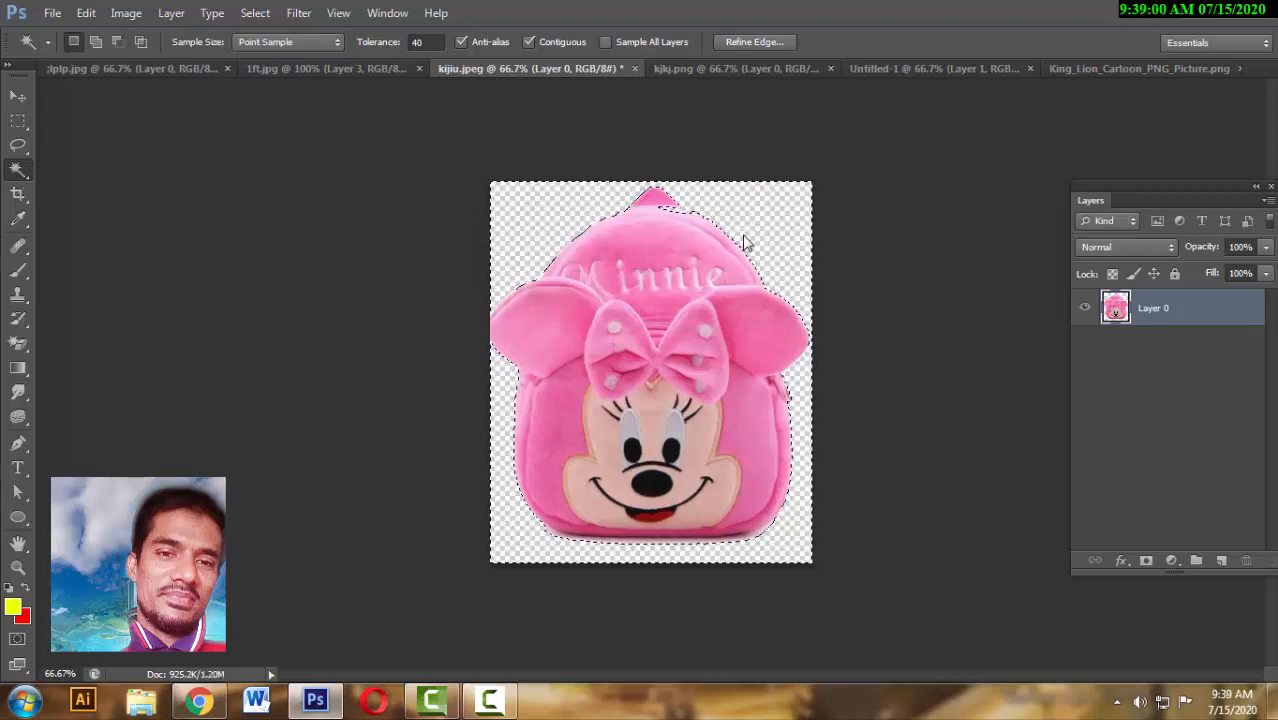
pyautogui.hotkey('ctrl', 'd')
# - Copy the cut-out backpack into 1ft.jpg and scale it down to about 62% in width and height
pyautogui.click(18, 96)
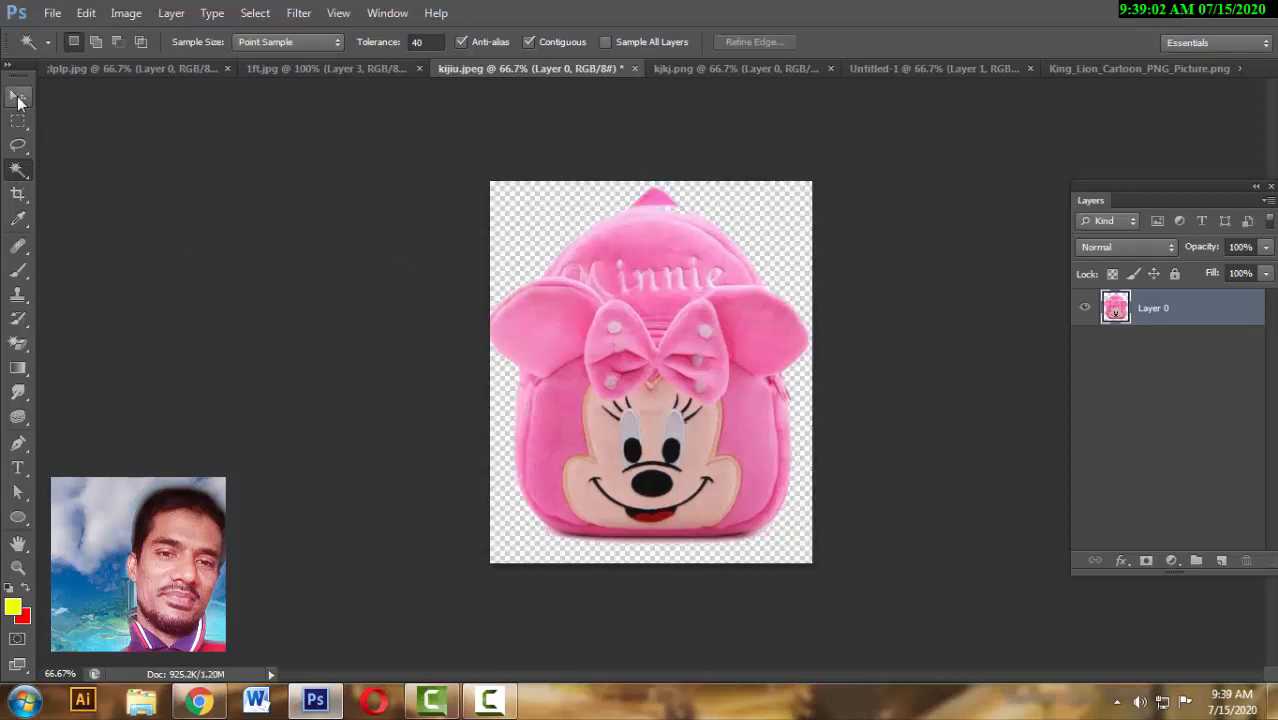
pyautogui.moveTo(594, 325); pyautogui.dragTo(725, 478)
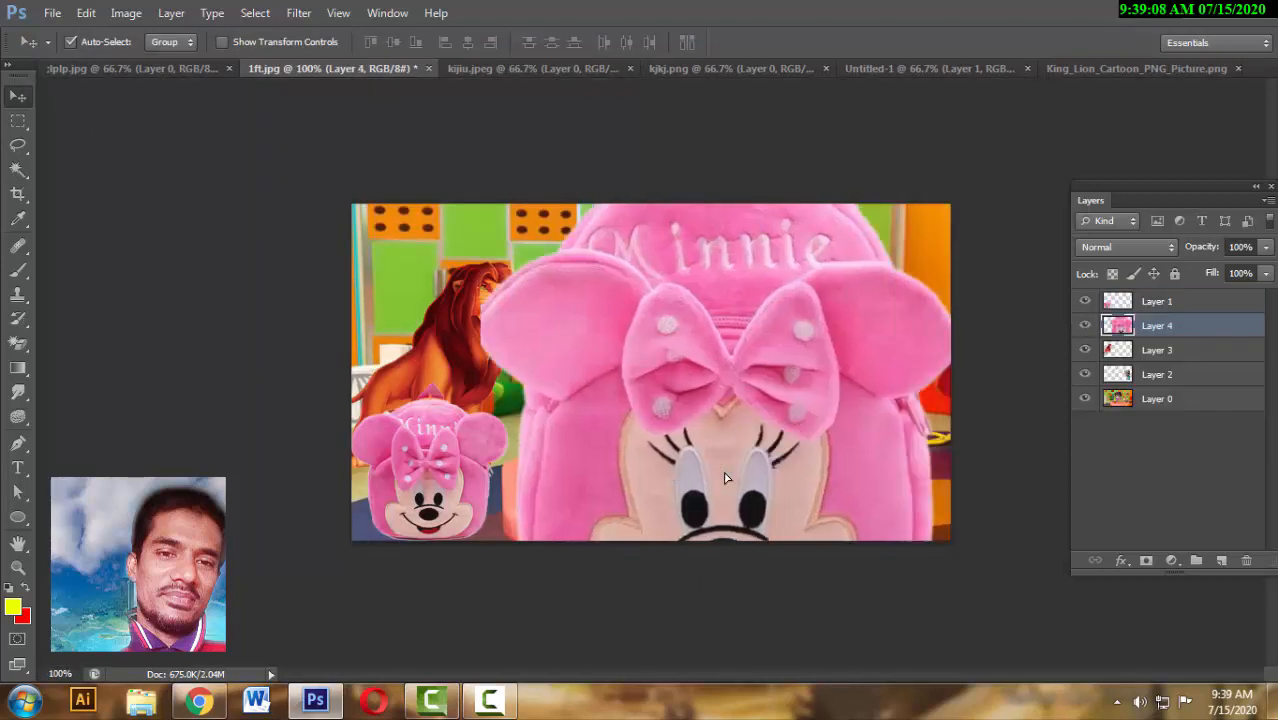
pyautogui.hotkey('ctrl', 't')
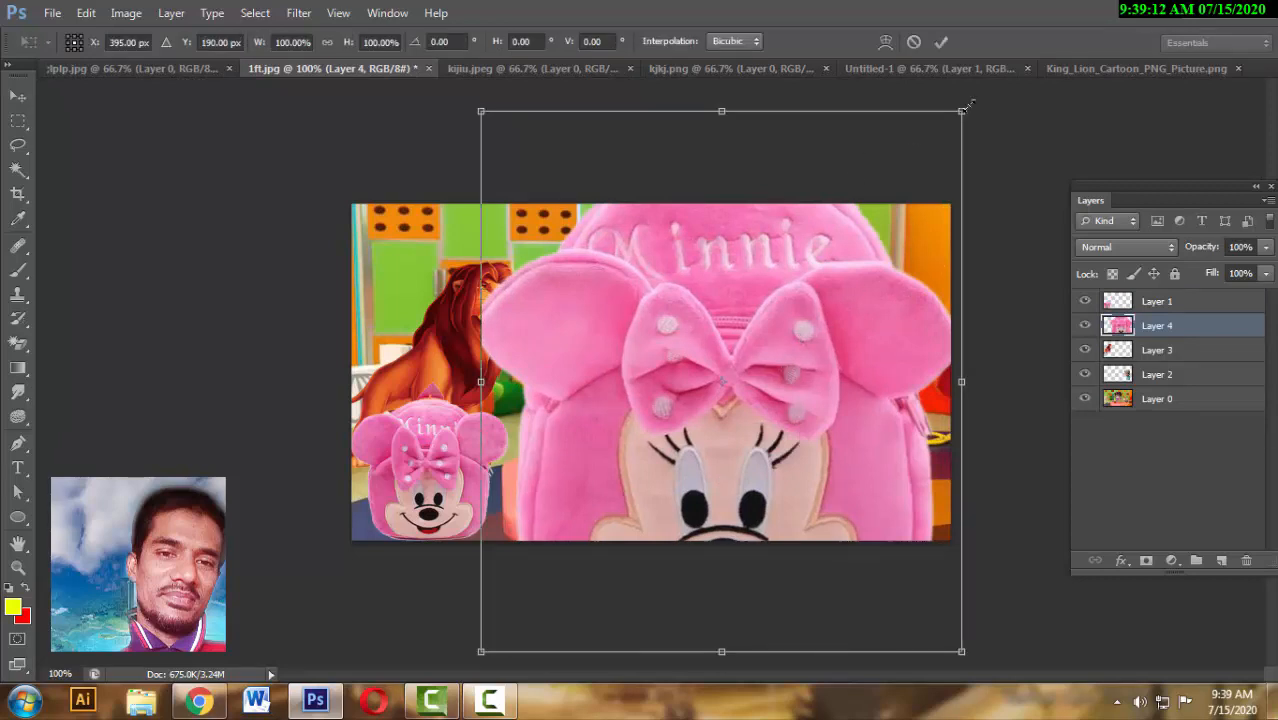
pyautogui.moveTo(962, 107); pyautogui.dragTo(735, 271)
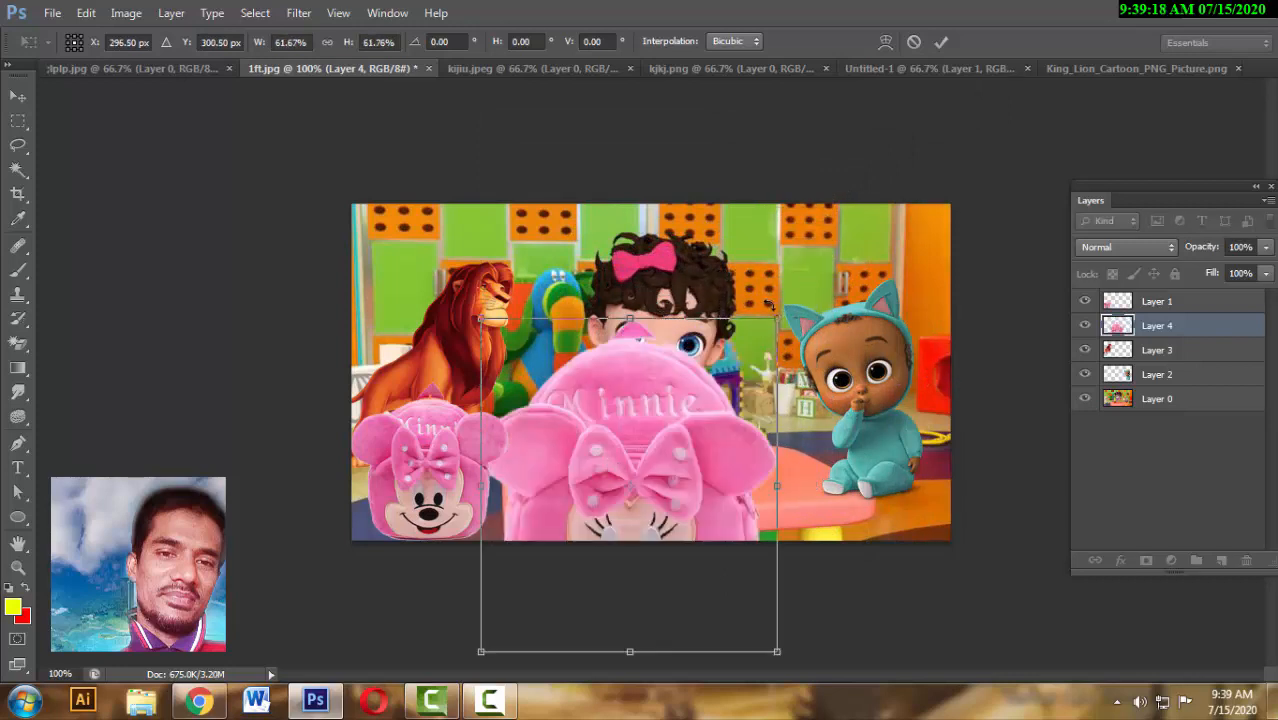
# - Shrink the new backpack to about 14% wide and high, place it directly right of the larger backpack and apply the transformation
pyautogui.moveTo(777, 318); pyautogui.dragTo(664, 378)
pyautogui.moveTo(686, 503); pyautogui.dragTo(941, 488)
pyautogui.moveTo(950, 393); pyautogui.dragTo(918, 437)
pyautogui.moveTo(889, 495); pyautogui.dragTo(515, 512)
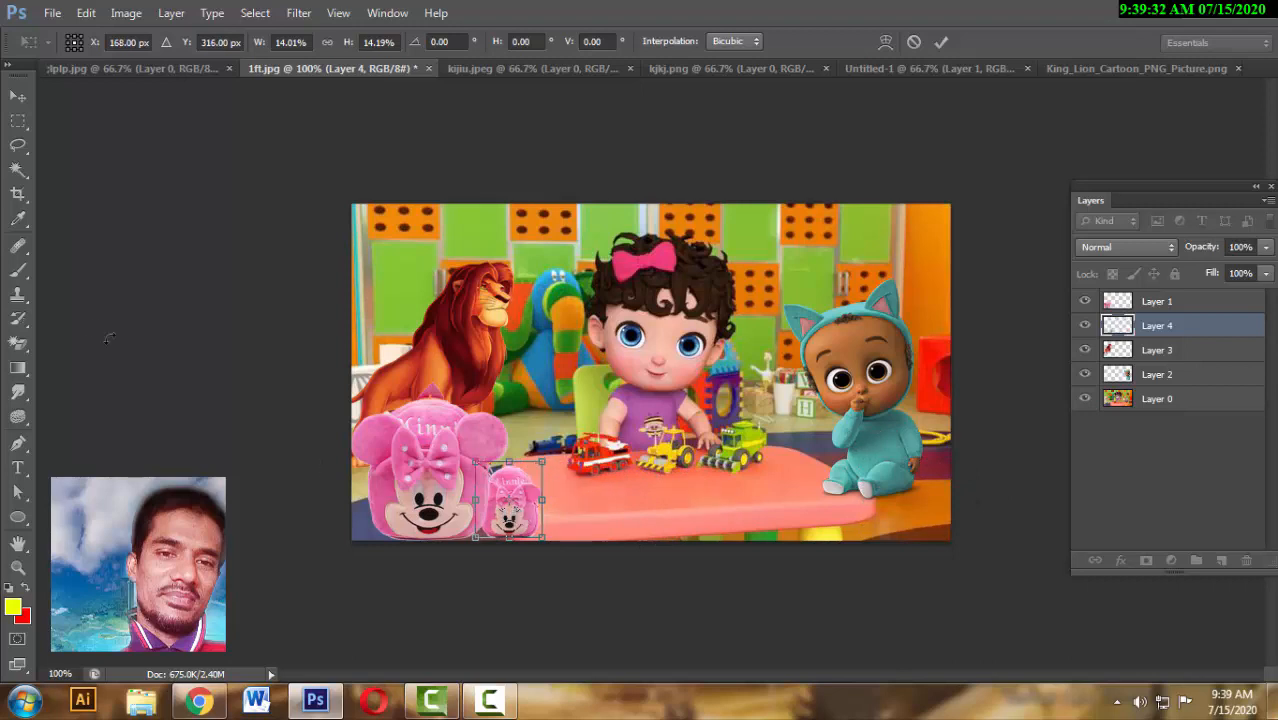
pyautogui.click(18, 90)
pyautogui.click(543, 279)
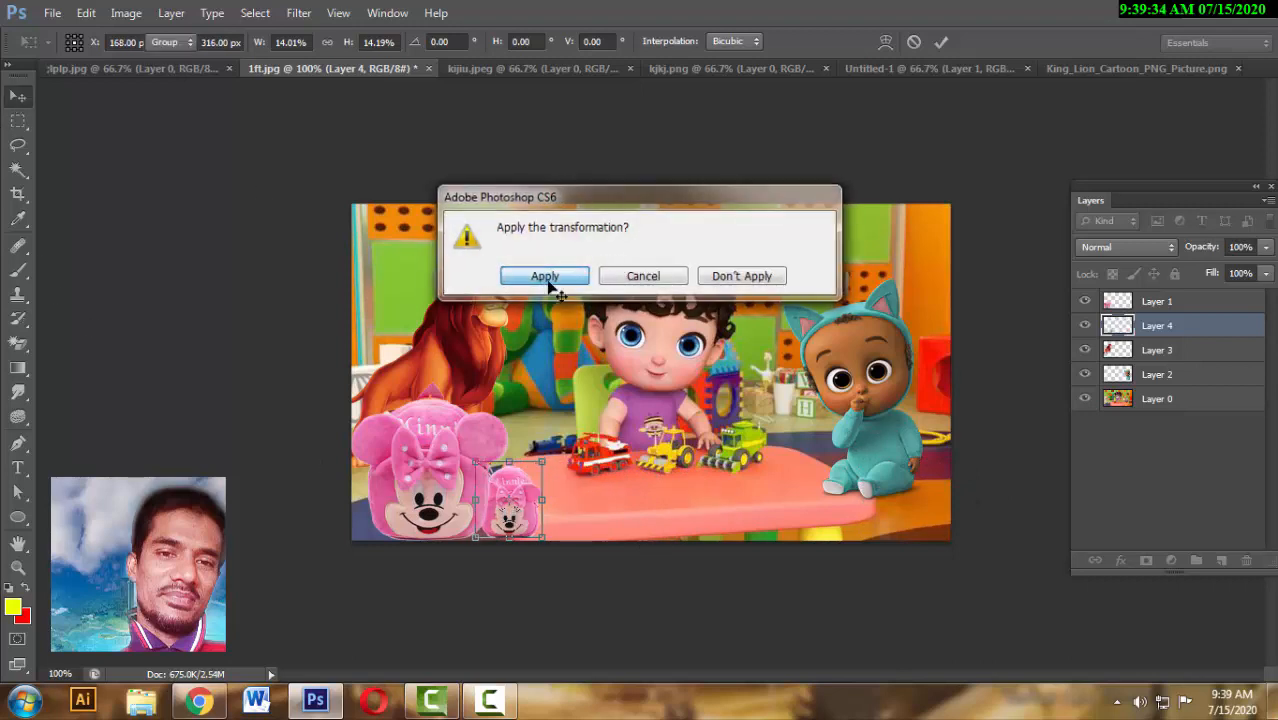
# - Shift the larger backpack left to the image's edge and move the small backpack left to sit beside it
pyautogui.moveTo(452, 521); pyautogui.dragTo(426, 522)
pyautogui.moveTo(502, 531); pyautogui.dragTo(495, 530)
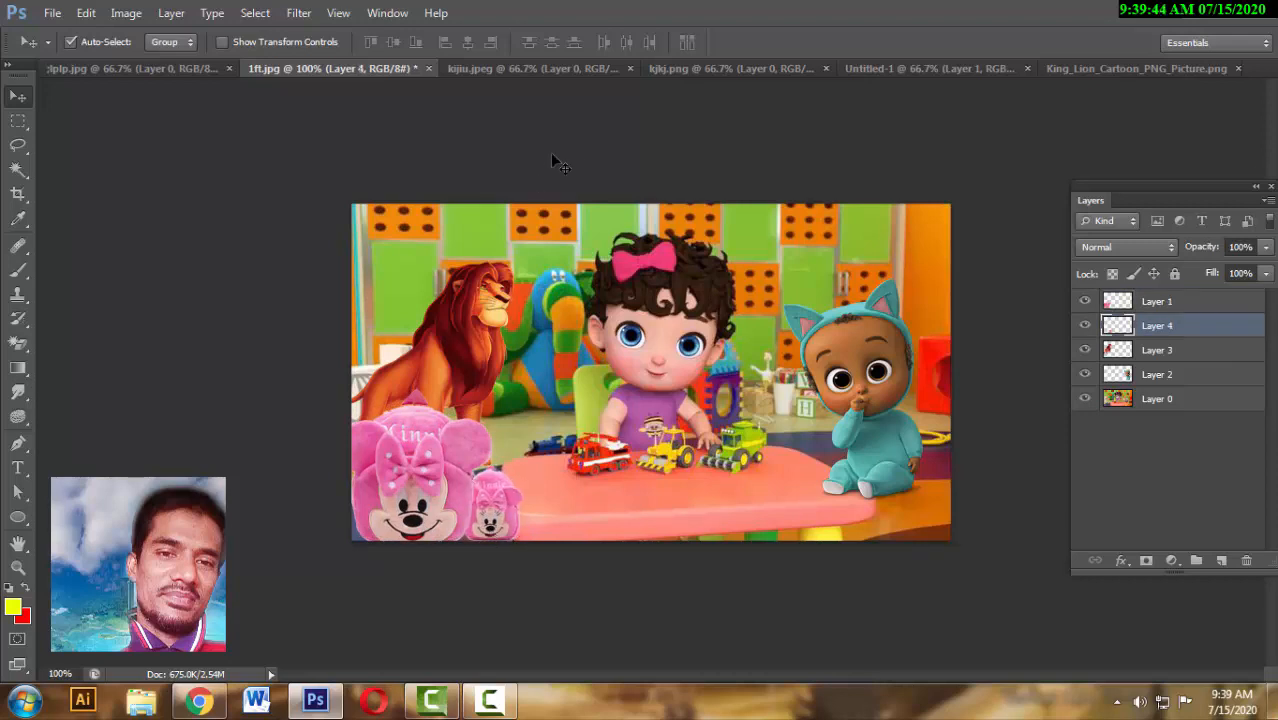
# - Close kijiu.jpeg and kjkj.png without saving their changes
pyautogui.click(575, 69)
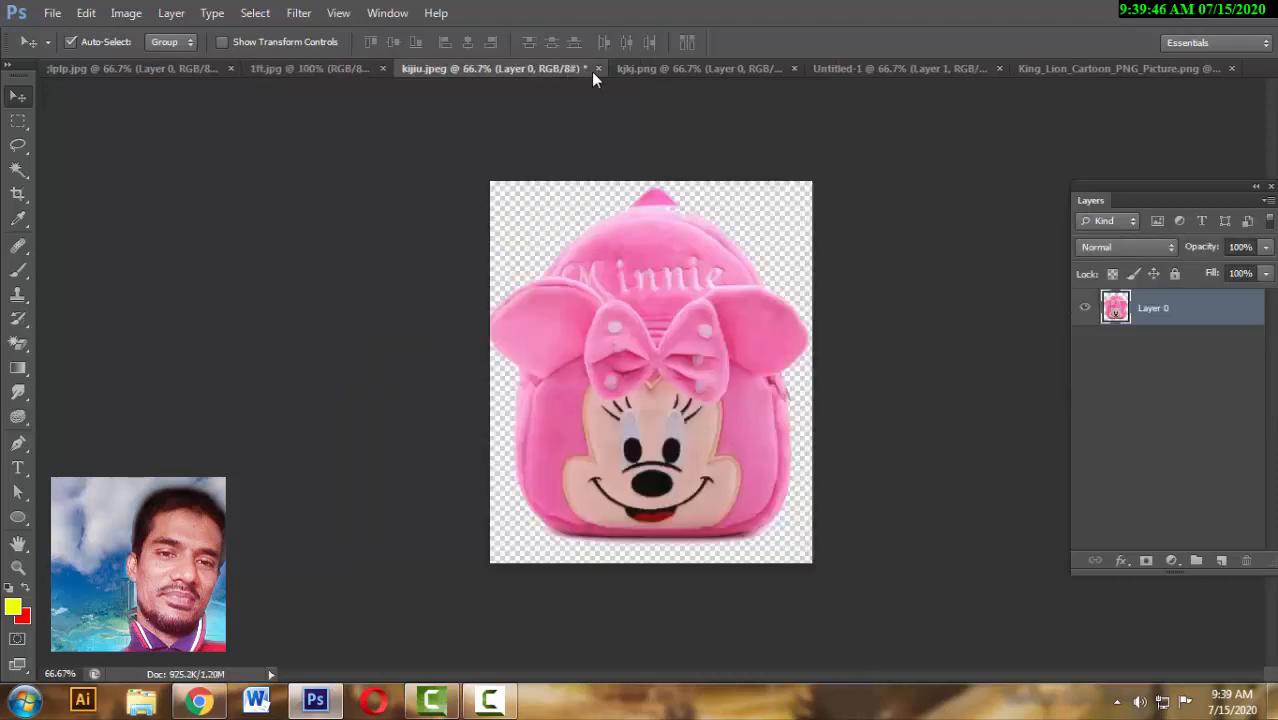
pyautogui.click(597, 70)
pyautogui.click(614, 277)
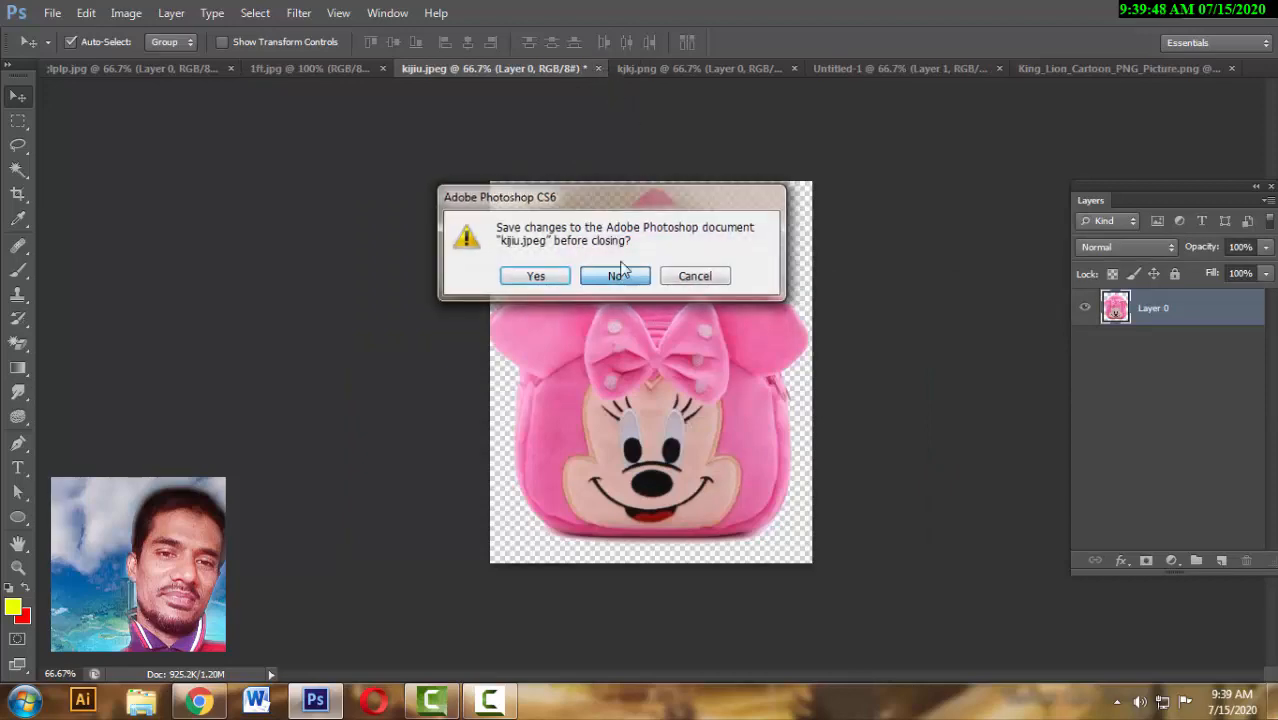
pyautogui.click(474, 70)
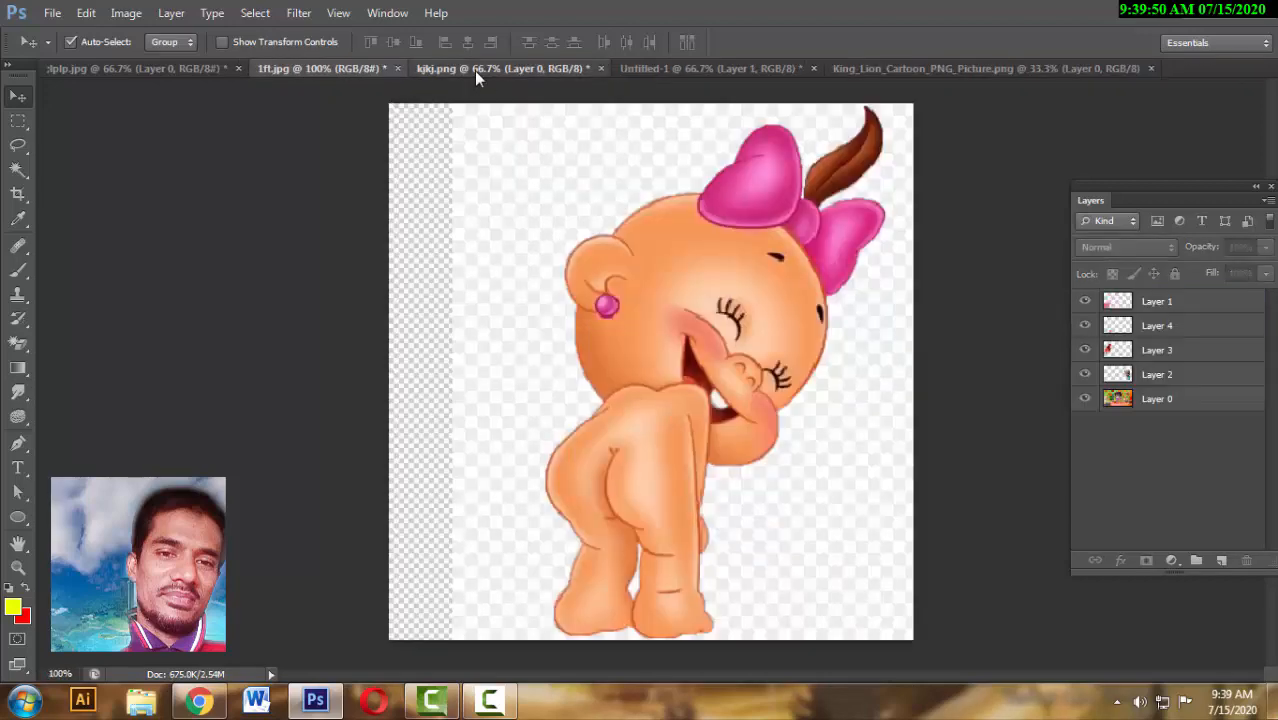
pyautogui.click(601, 69)
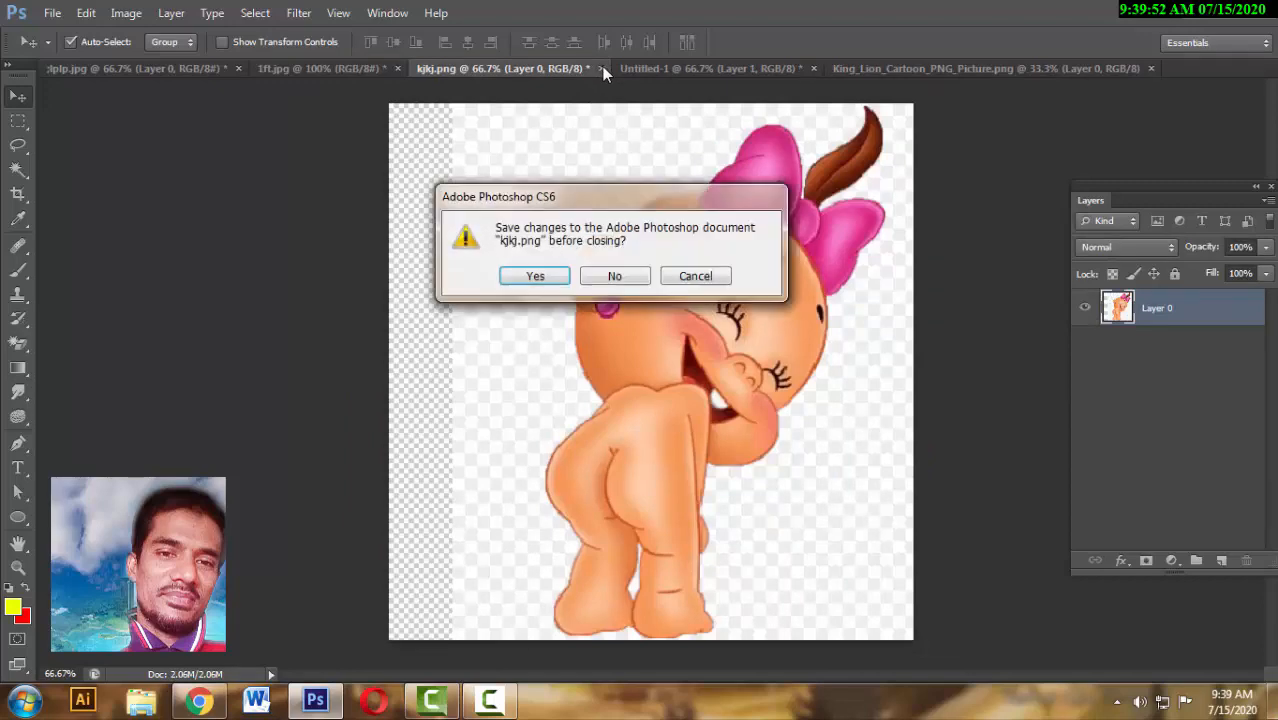
pyautogui.click(618, 277)
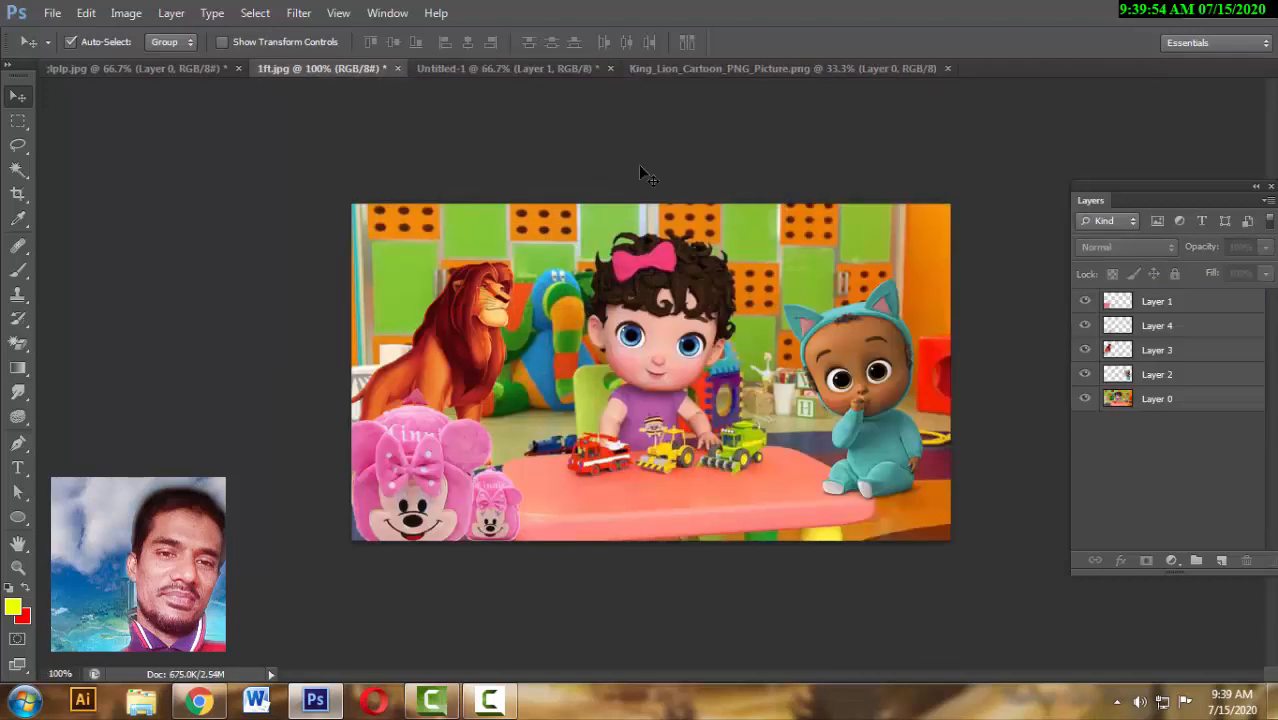
# - Close King_Lion_Cartoon_PNG_Picture.png and return to the 1ft.jpg composite
pyautogui.click(527, 70)
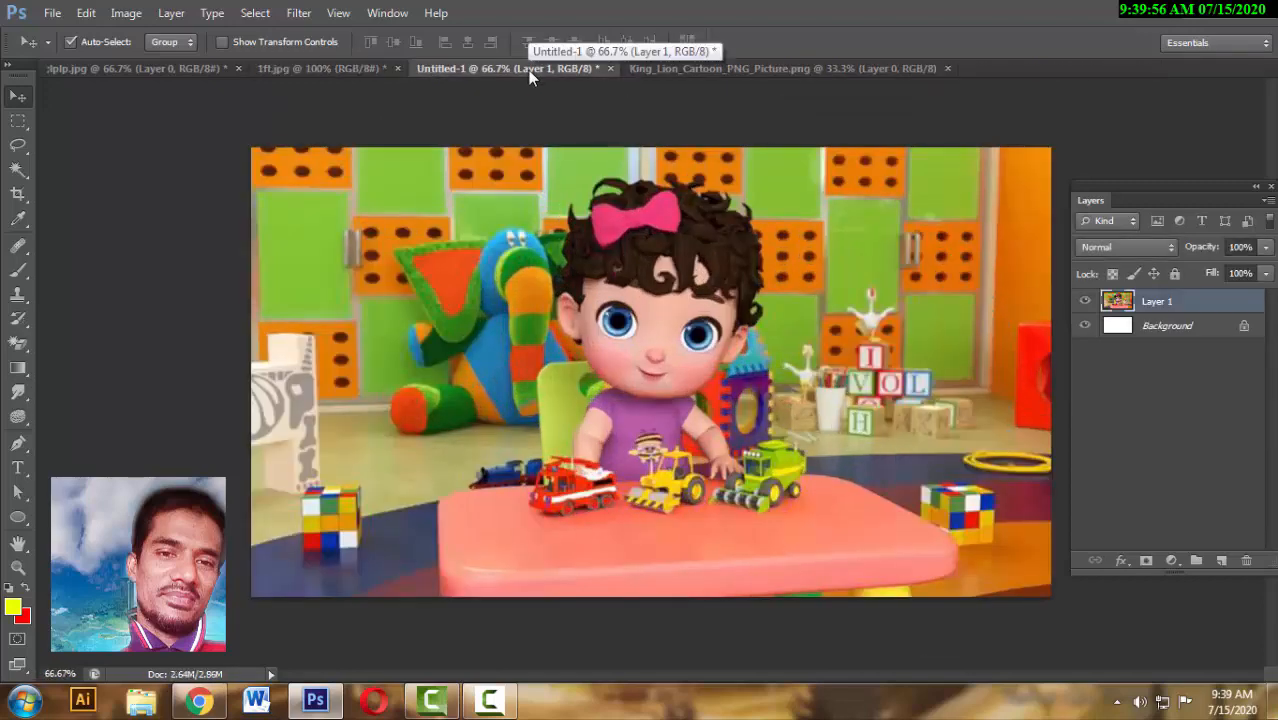
pyautogui.click(288, 67)
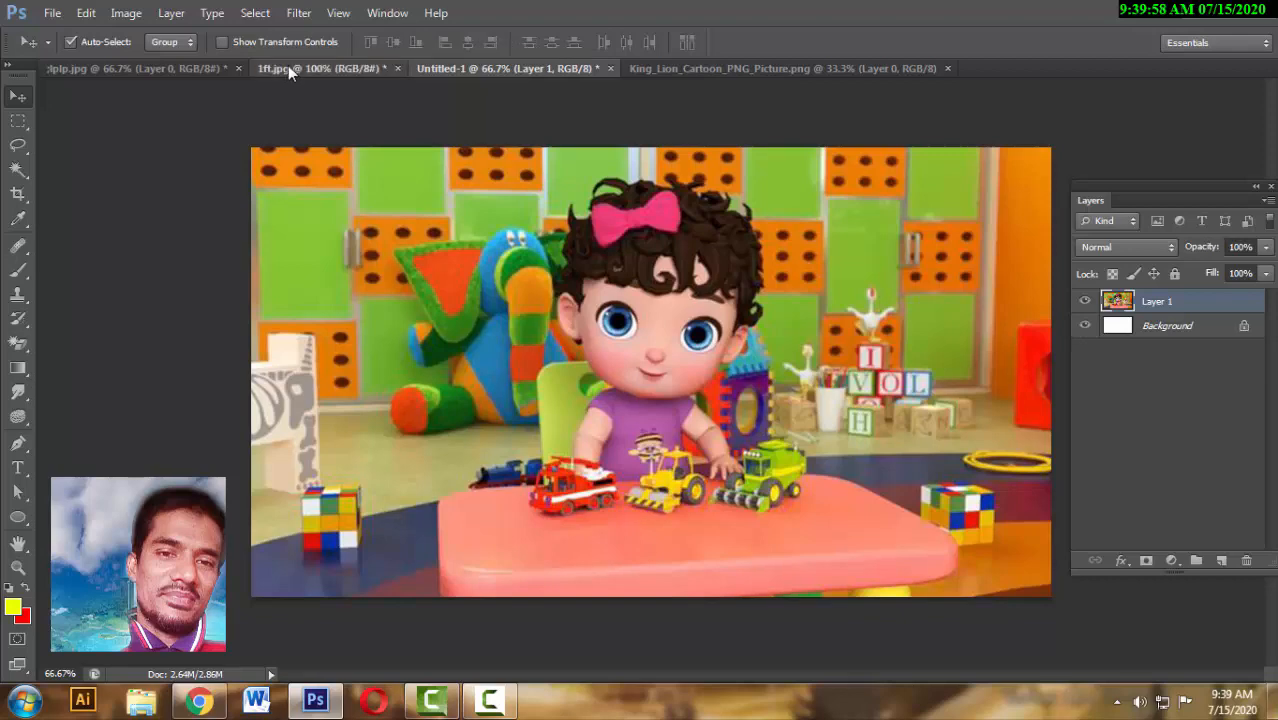
pyautogui.click(498, 72)
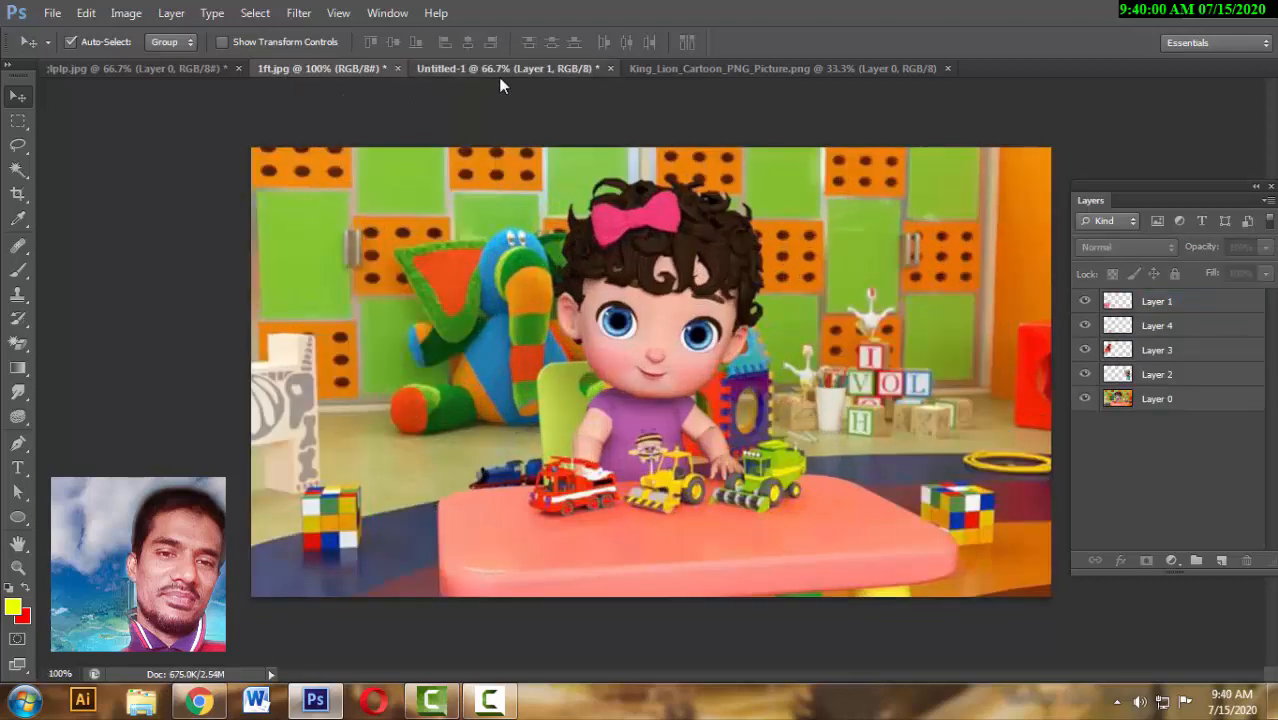
pyautogui.click(656, 70)
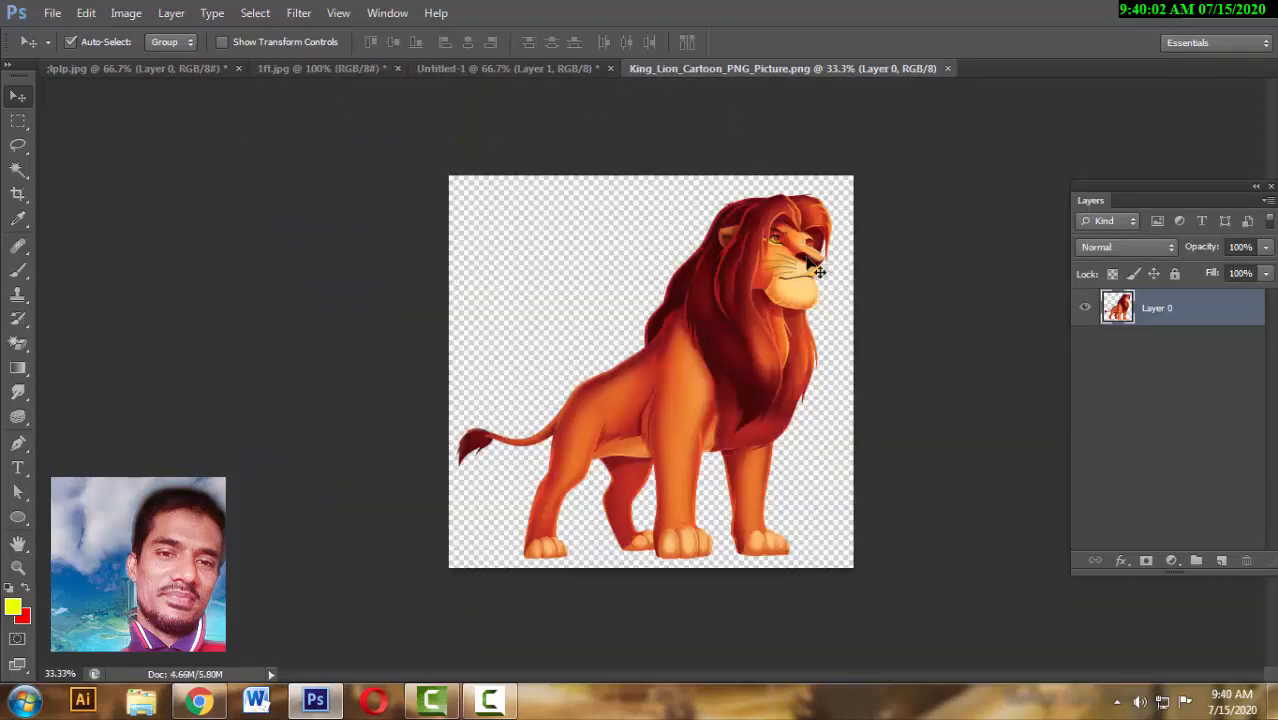
pyautogui.click(948, 70)
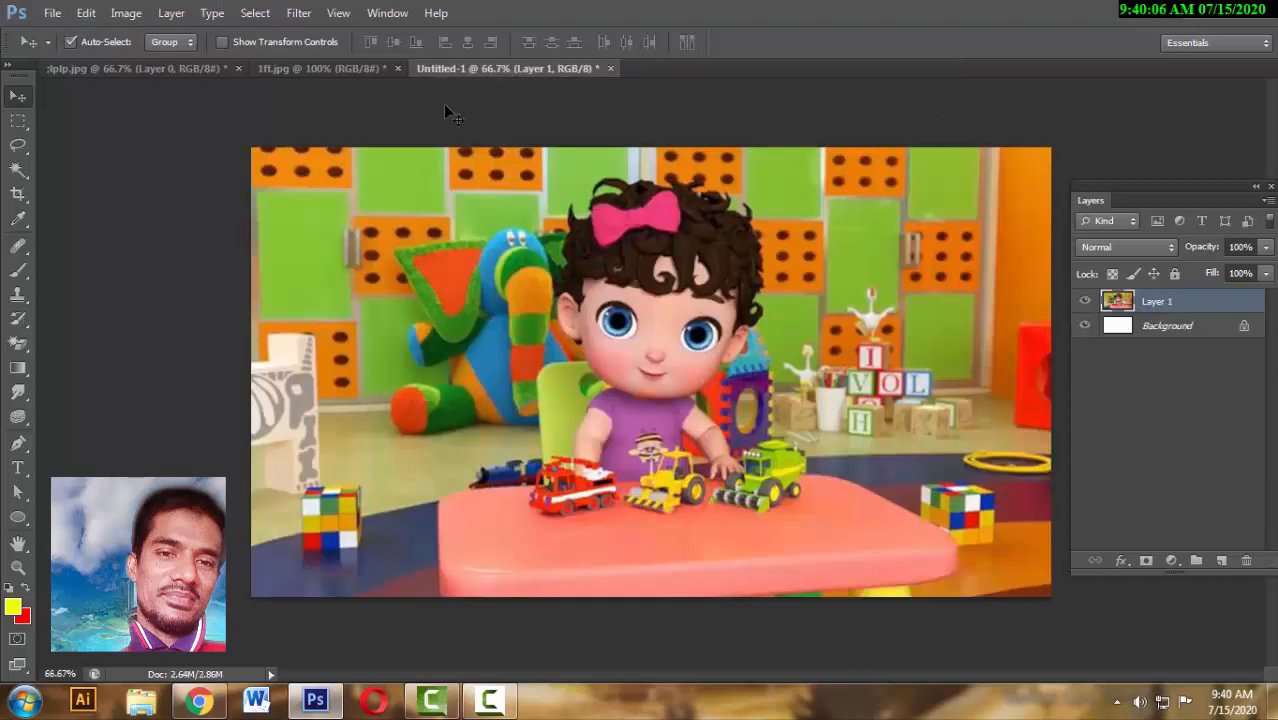
pyautogui.click(309, 67)
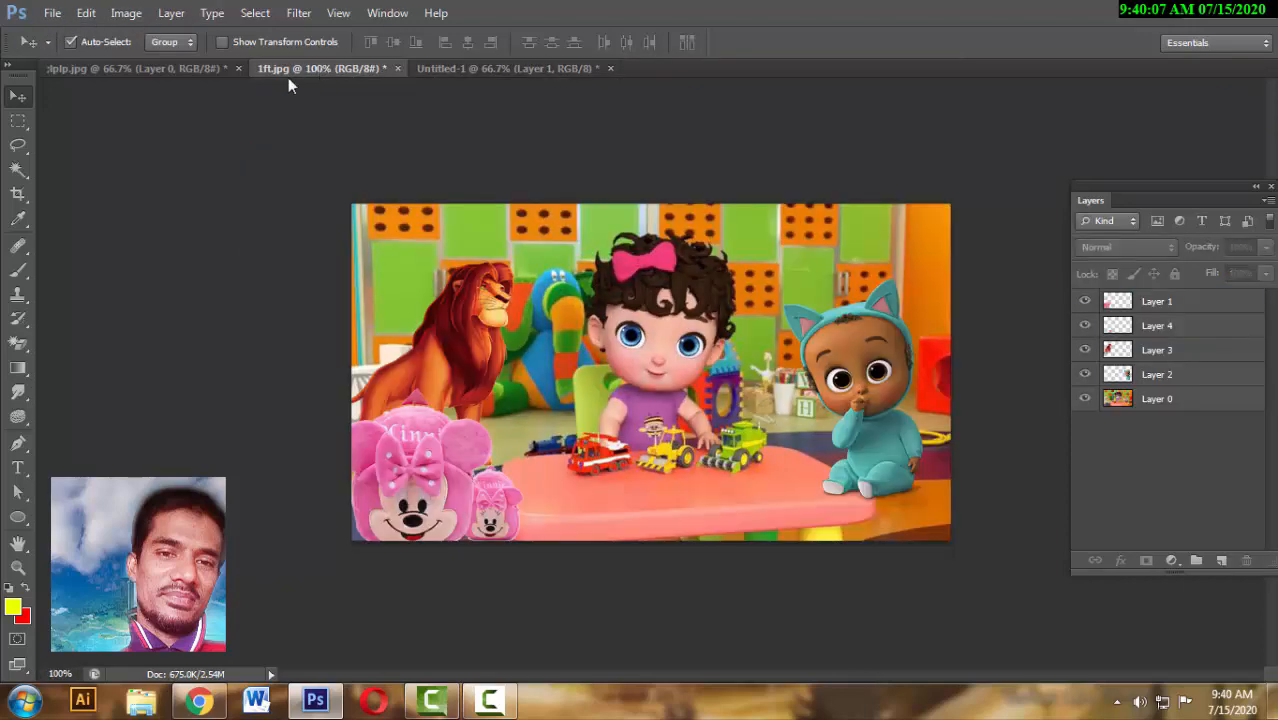
# - Open the image hqdefault from the Desktop folder
pyautogui.click(52, 13)
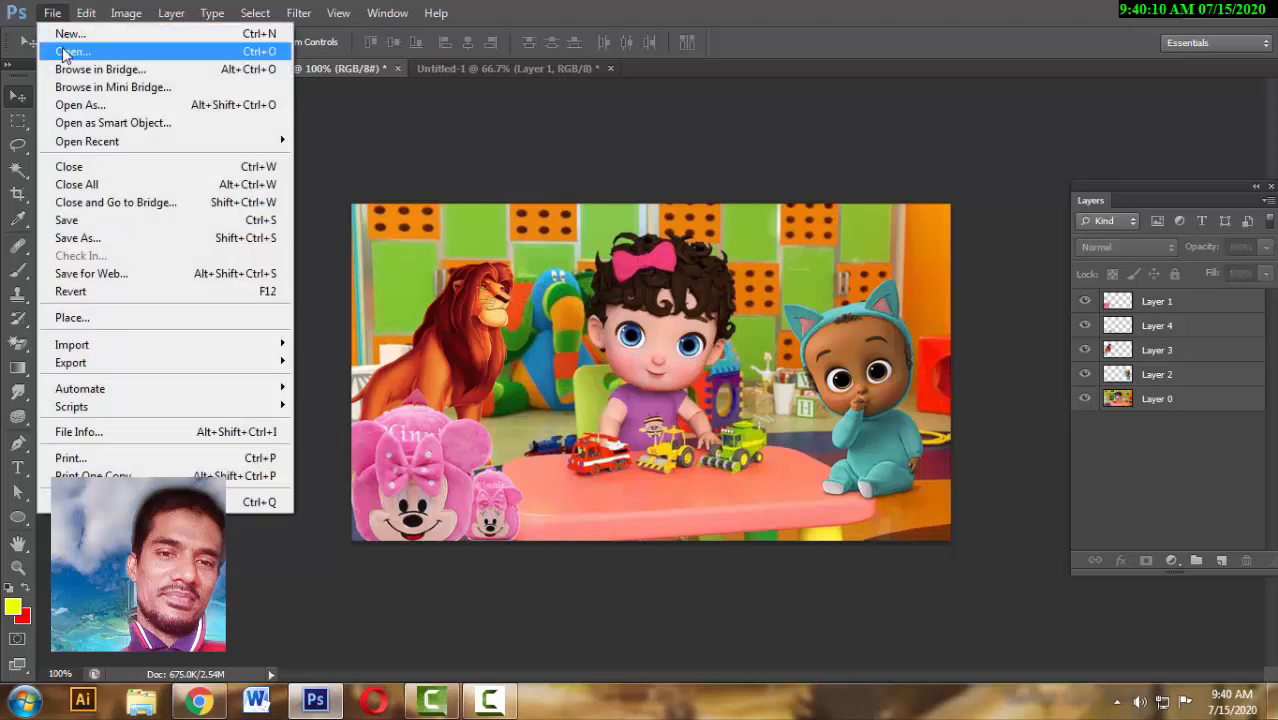
pyautogui.click(63, 49)
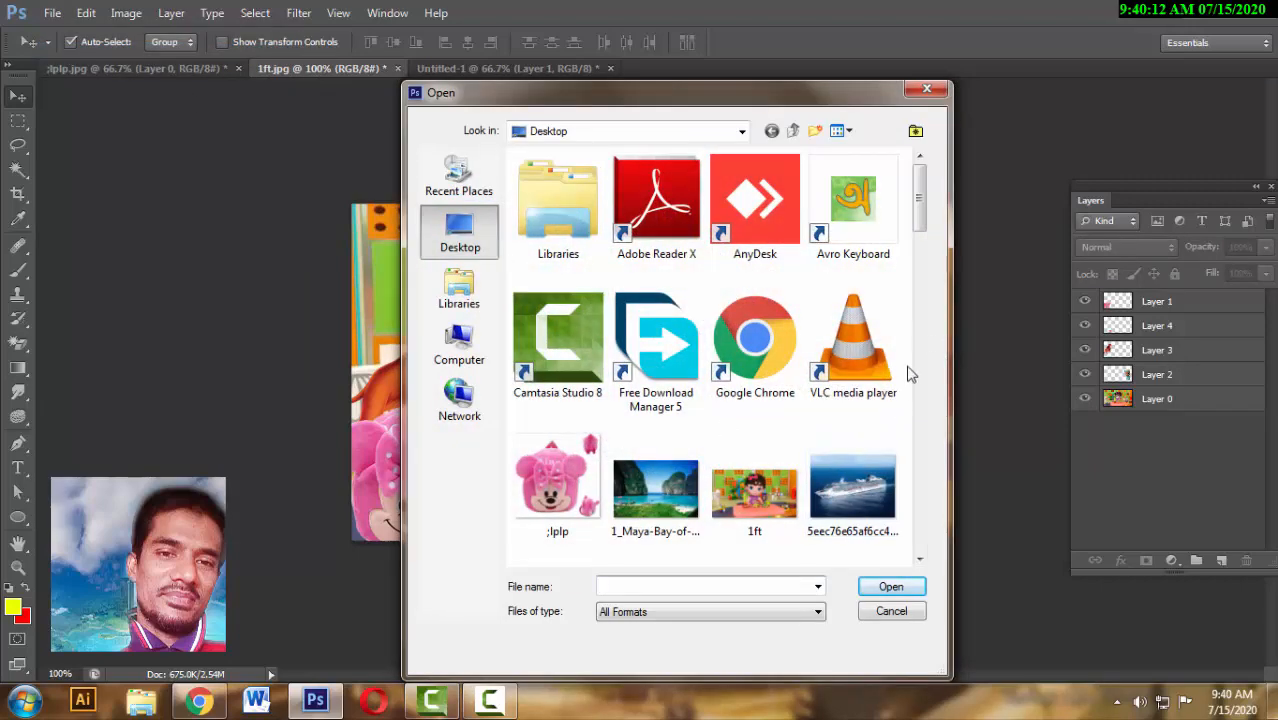
pyautogui.moveTo(926, 244); pyautogui.dragTo(963, 389)
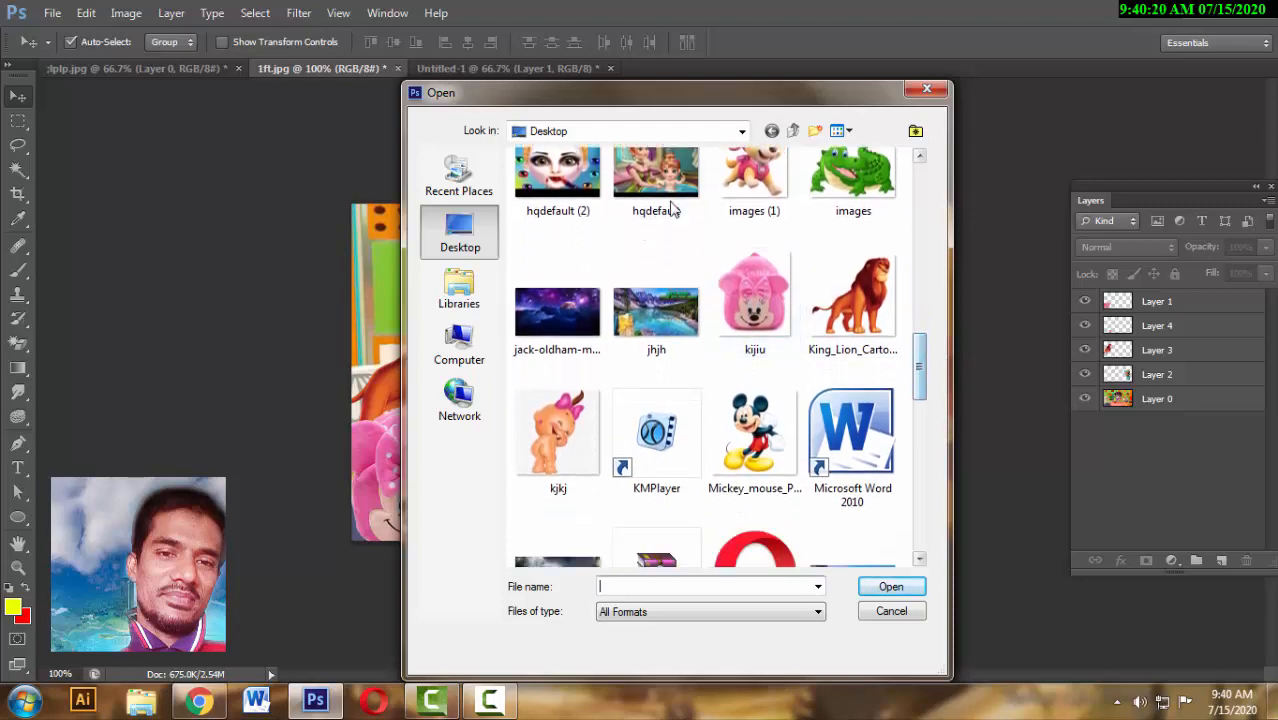
pyautogui.doubleClick(648, 177)
# - Convert the locked Background of hqdefault.jpg into the regular layer Layer 0
pyautogui.click(642, 448)
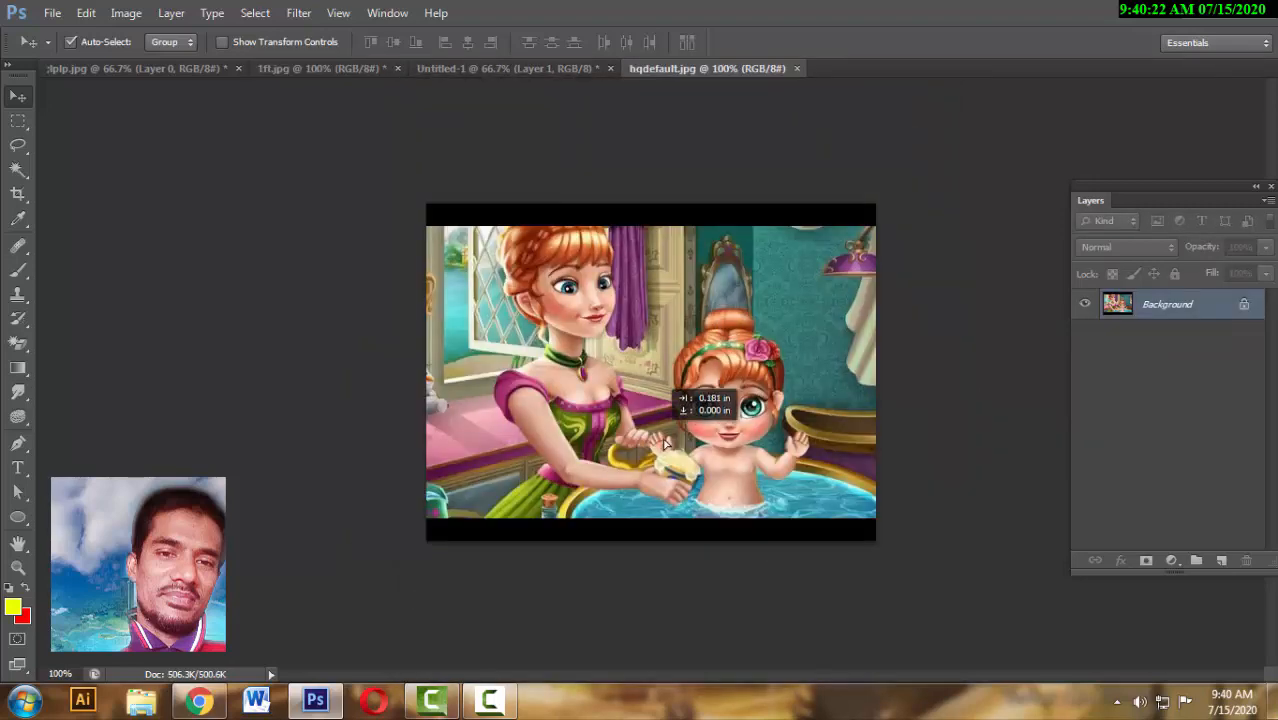
pyautogui.click(605, 277)
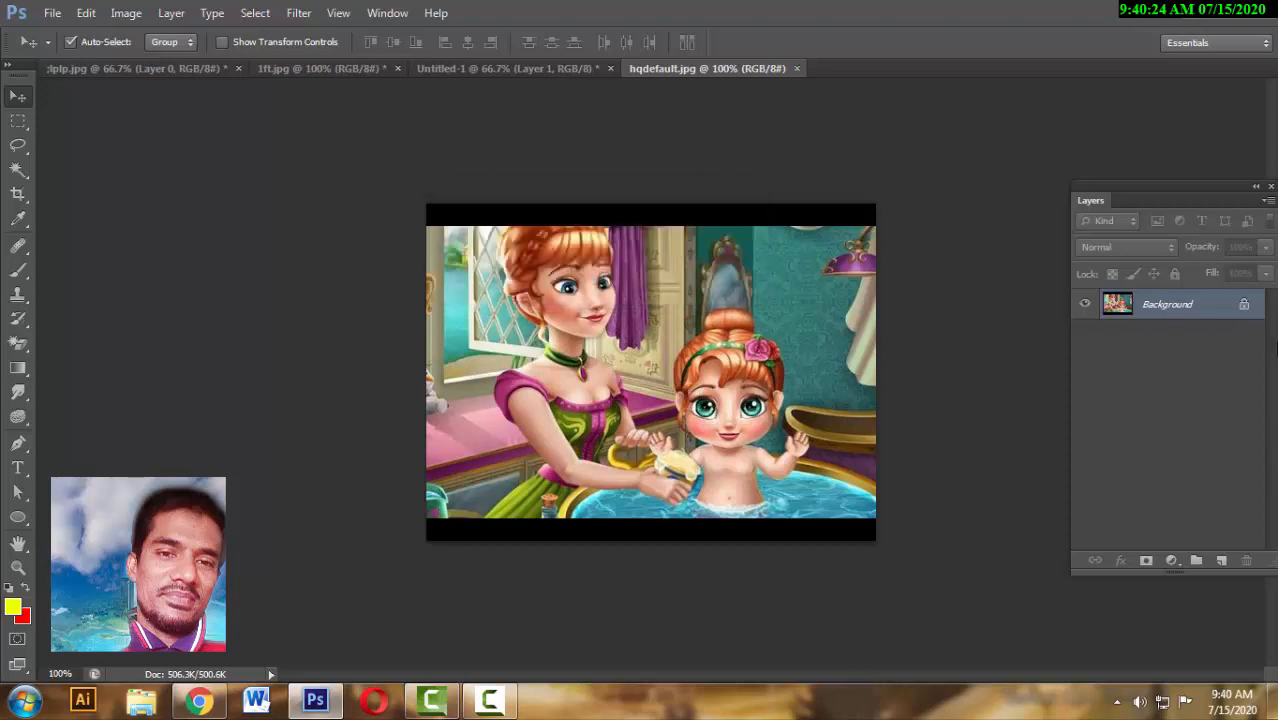
pyautogui.doubleClick(1245, 306)
pyautogui.click(805, 220)
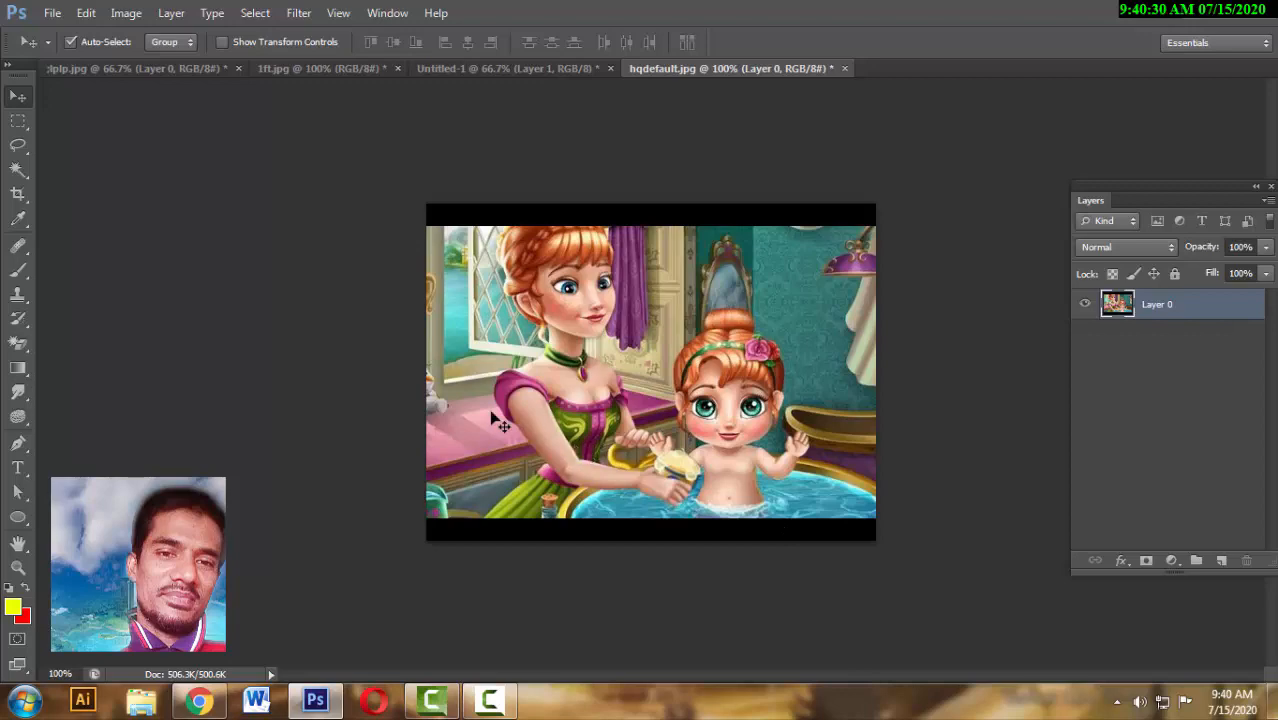
# - Open the image hqdefault (1) from the Desktop folder
pyautogui.click(54, 15)
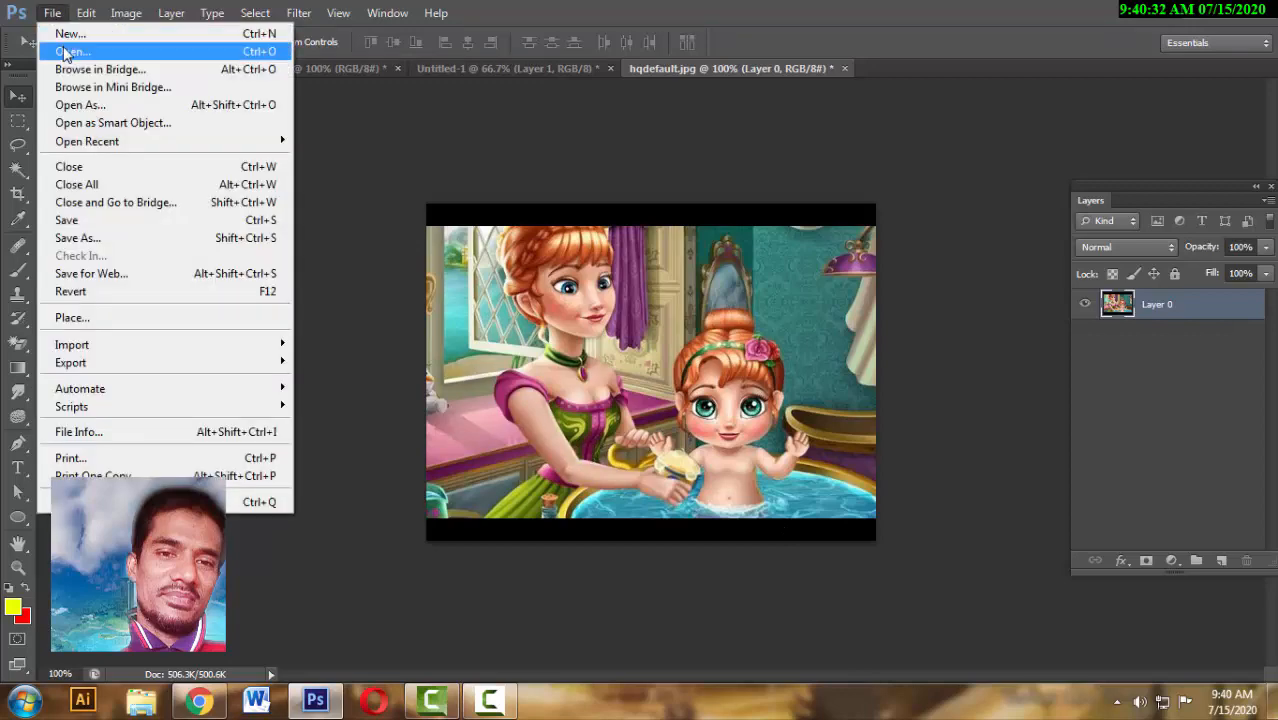
pyautogui.click(60, 48)
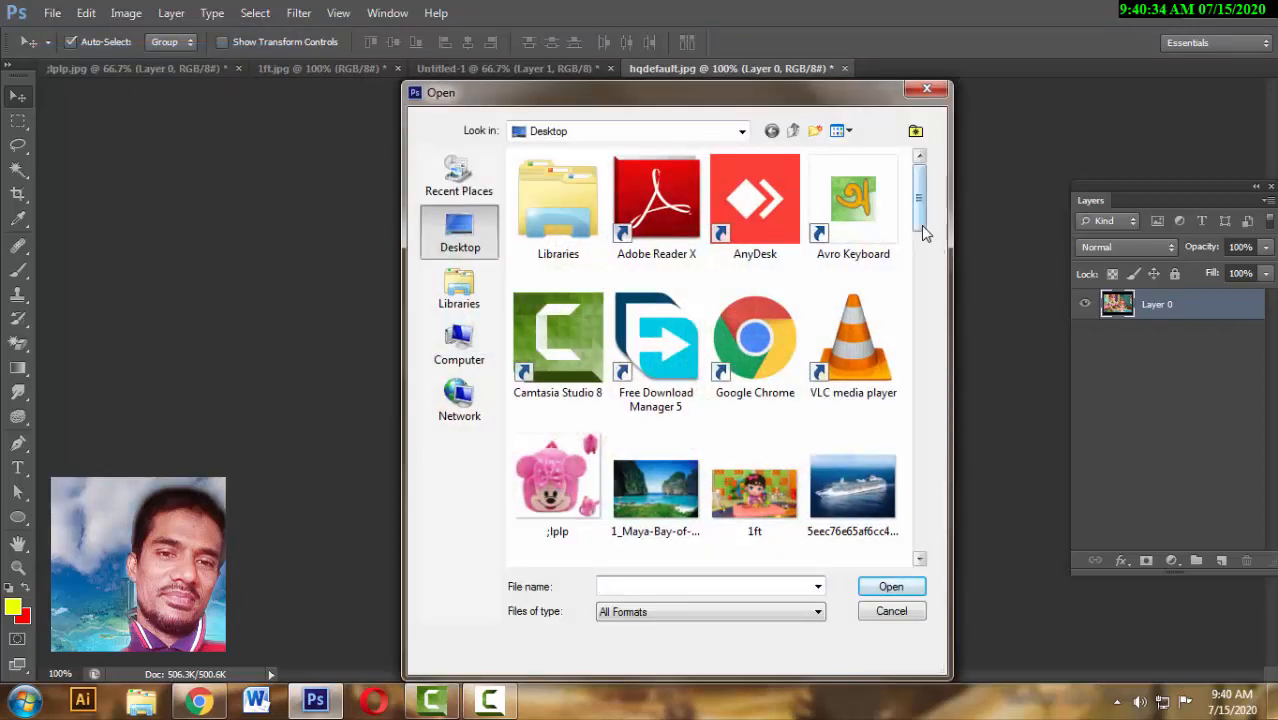
pyautogui.moveTo(924, 232); pyautogui.dragTo(934, 342)
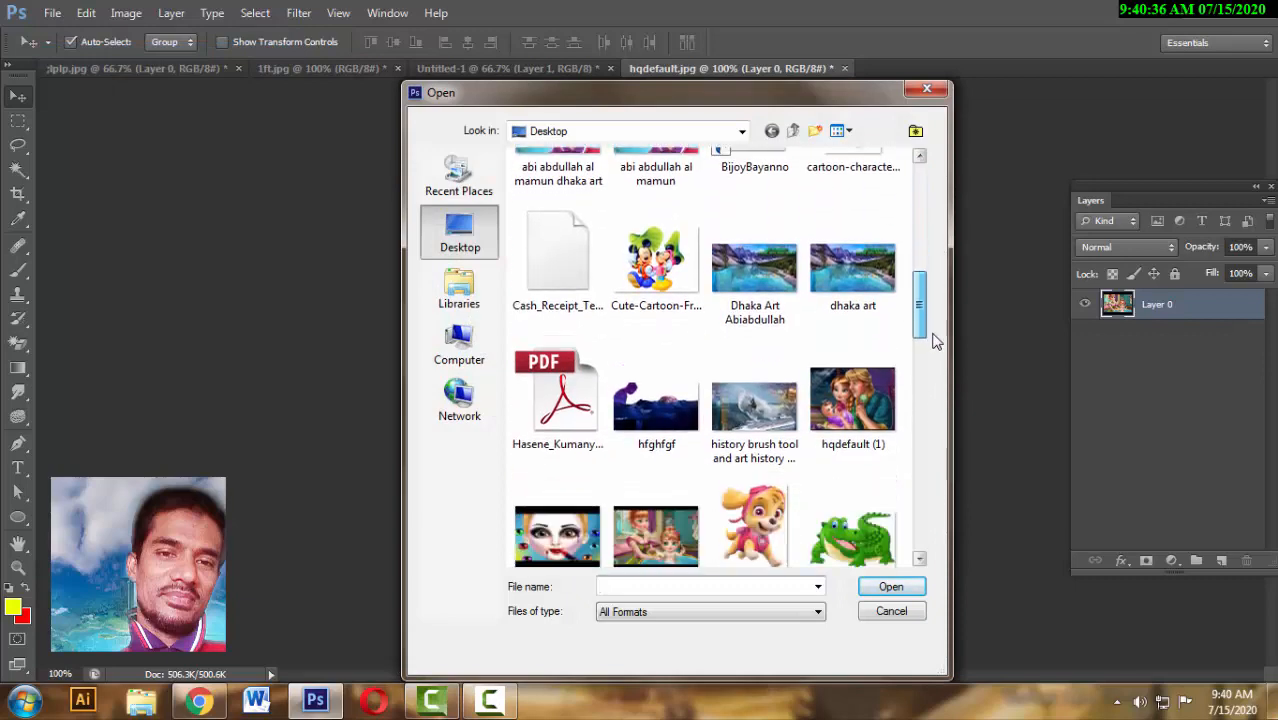
pyautogui.doubleClick(845, 400)
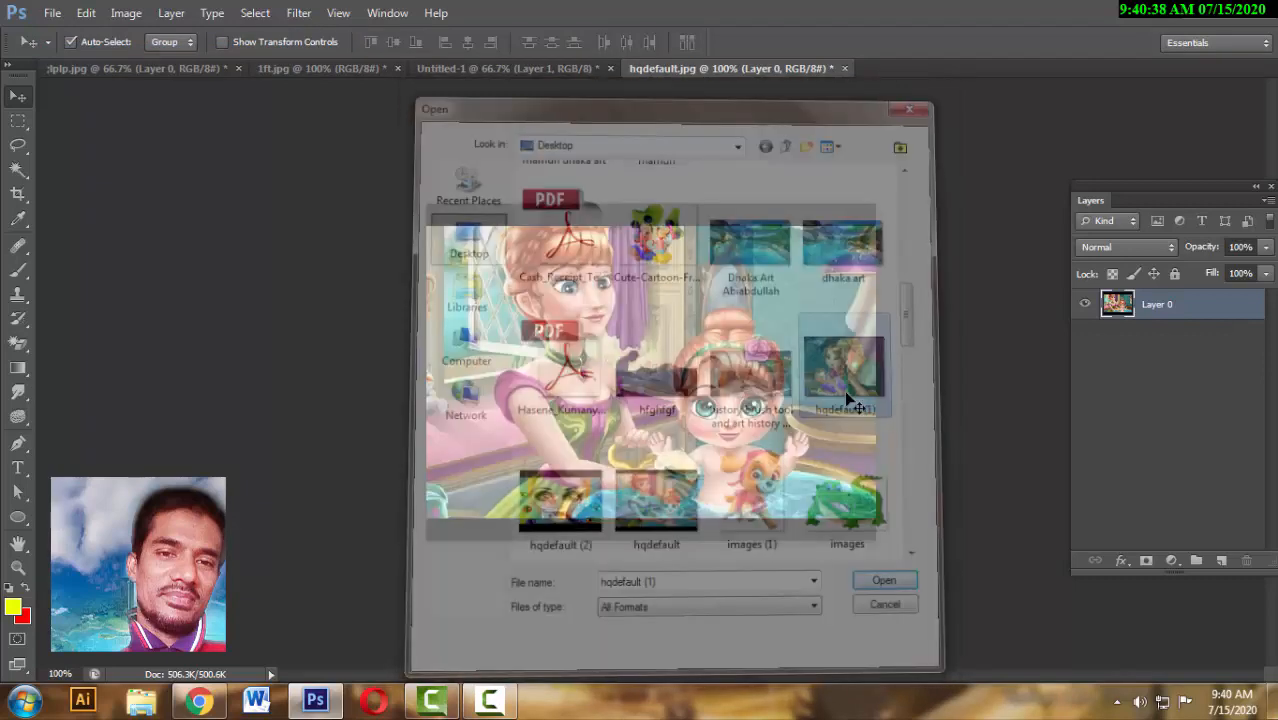
# - Open the cartoon puppy image images (1) from the Desktop folder
pyautogui.click(52, 13)
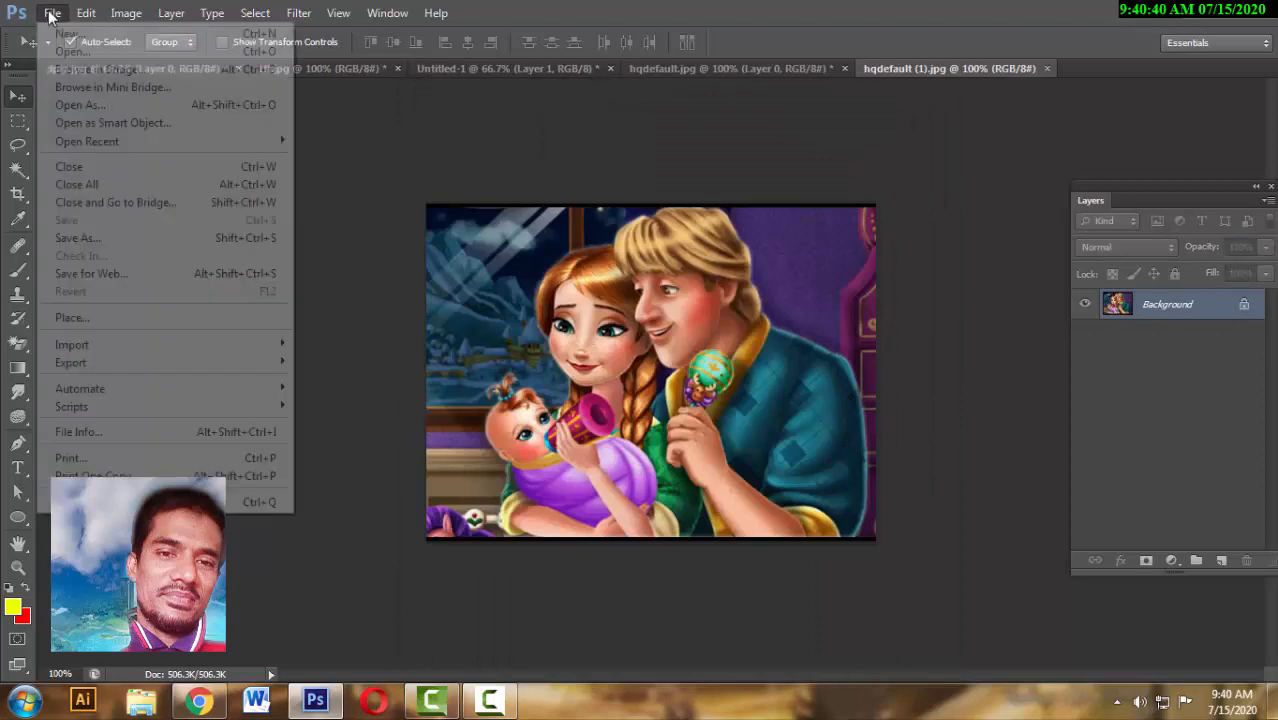
pyautogui.click(95, 47)
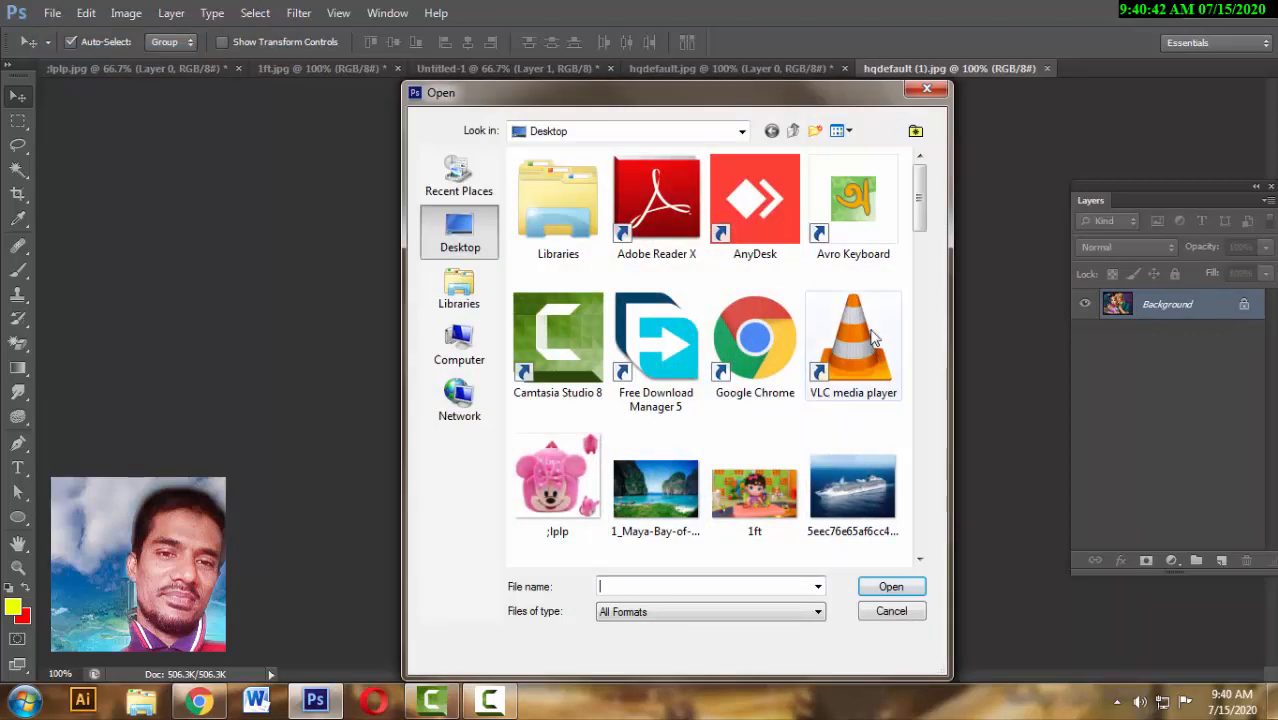
pyautogui.scroll(-5, 921, 285)
pyautogui.moveTo(921, 285); pyautogui.dragTo(930, 365)
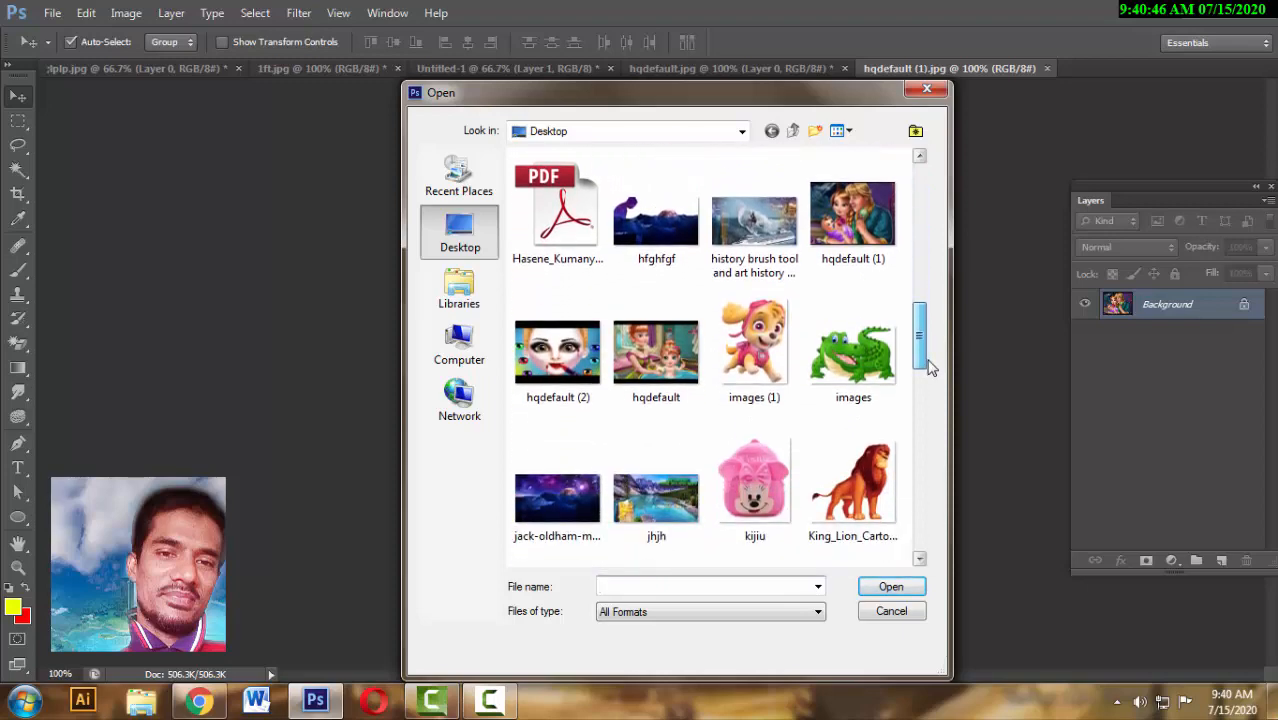
pyautogui.click(776, 370)
pyautogui.doubleClick(776, 370)
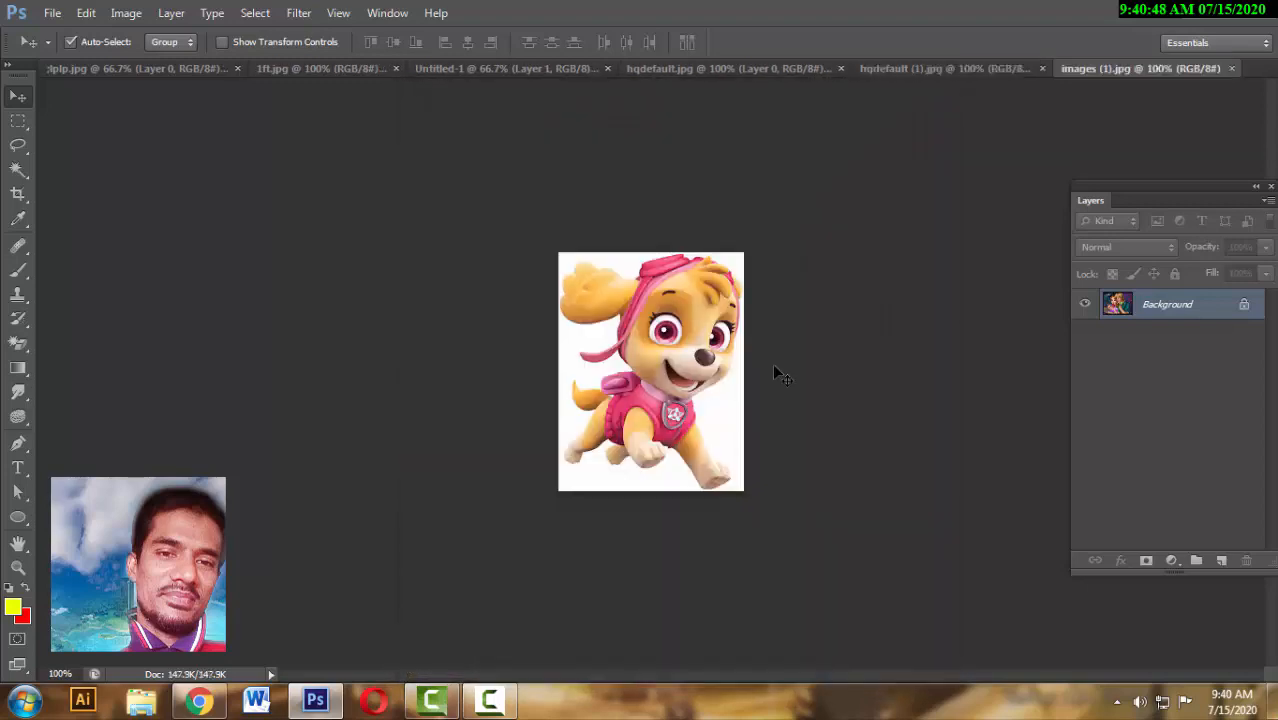
# - Convert the locked Background of images (1).jpg into the regular layer Layer 0
pyautogui.moveTo(632, 422); pyautogui.dragTo(652, 443)
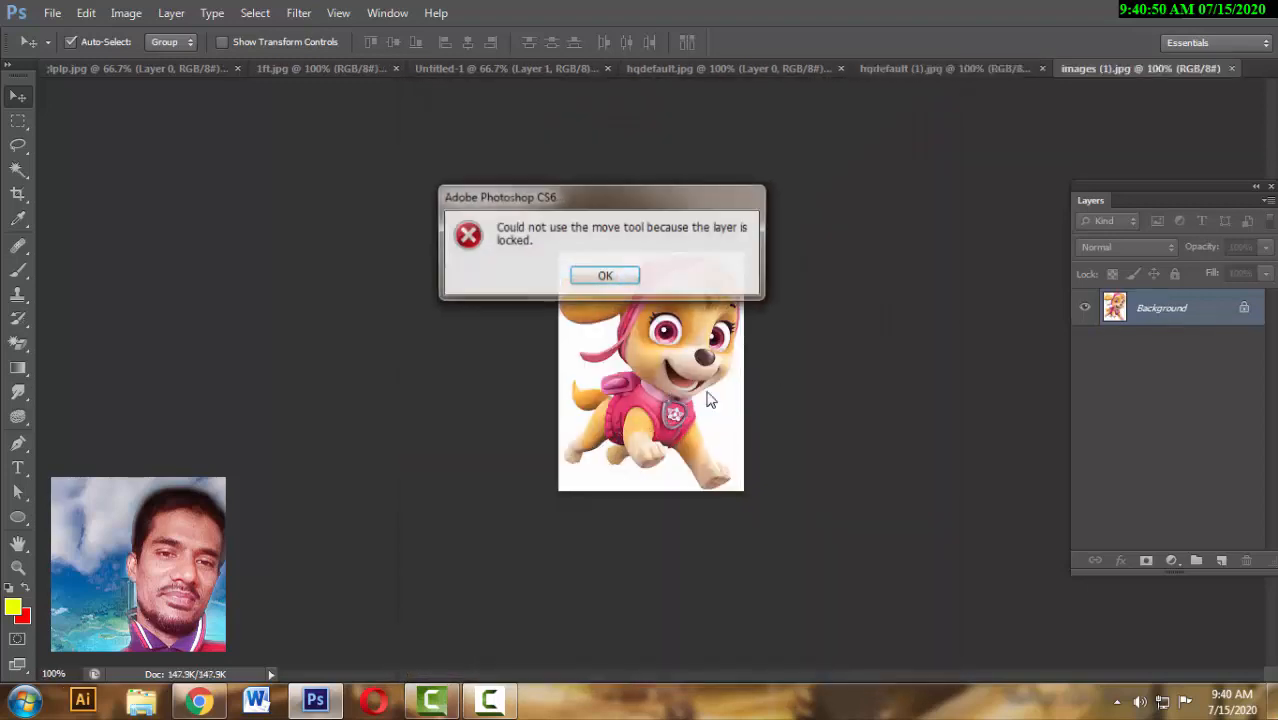
pyautogui.click(599, 275)
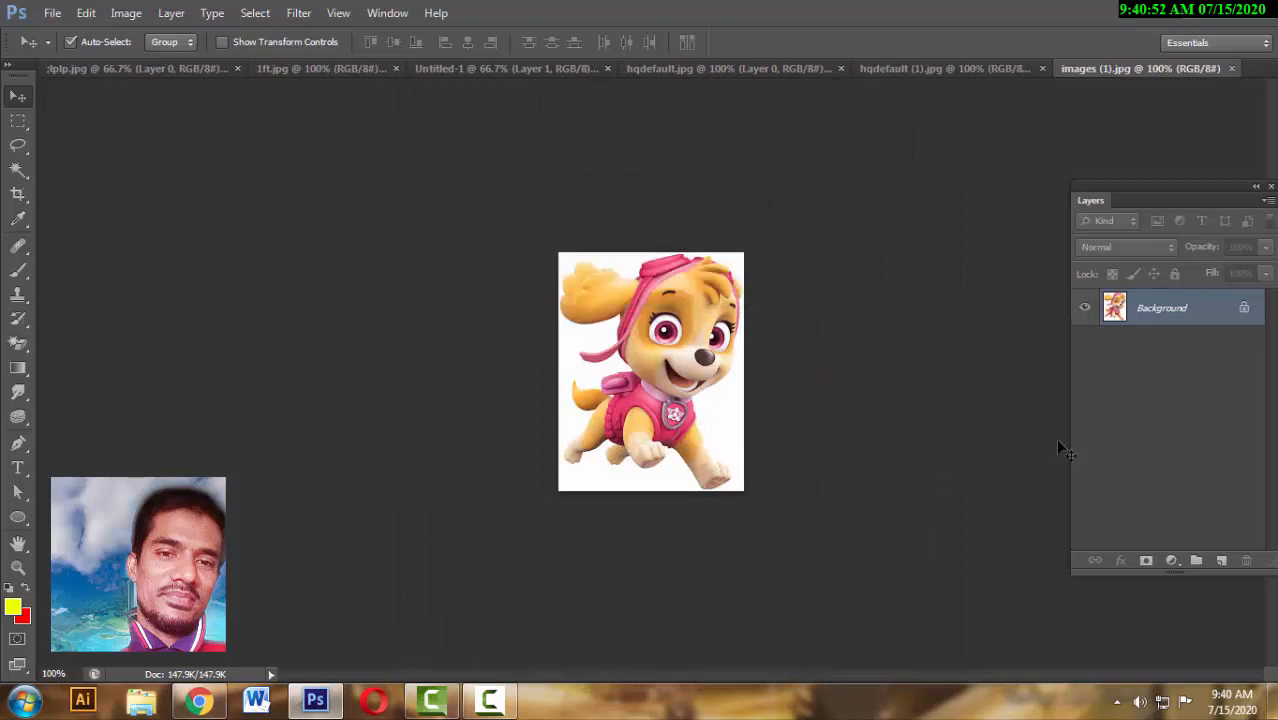
pyautogui.doubleClick(1248, 314)
pyautogui.click(802, 221)
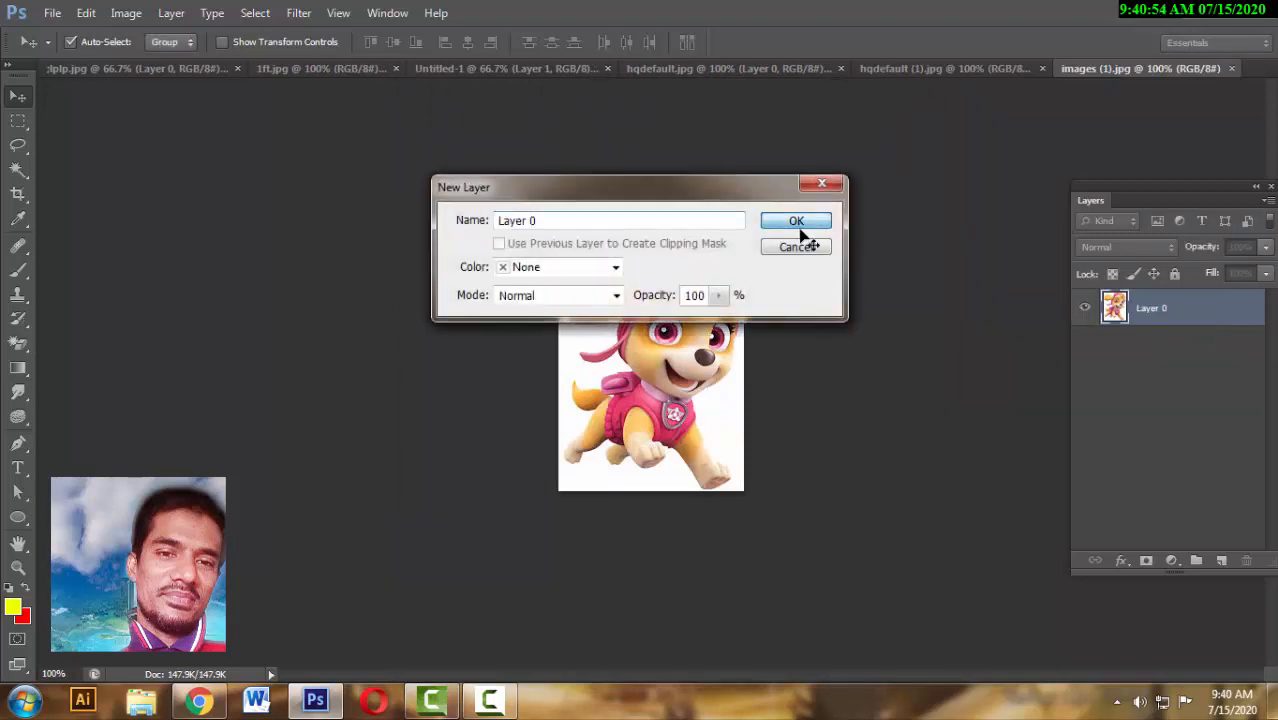
# - Open the crocodile picture named images from the Desktop folder
pyautogui.click(50, 13)
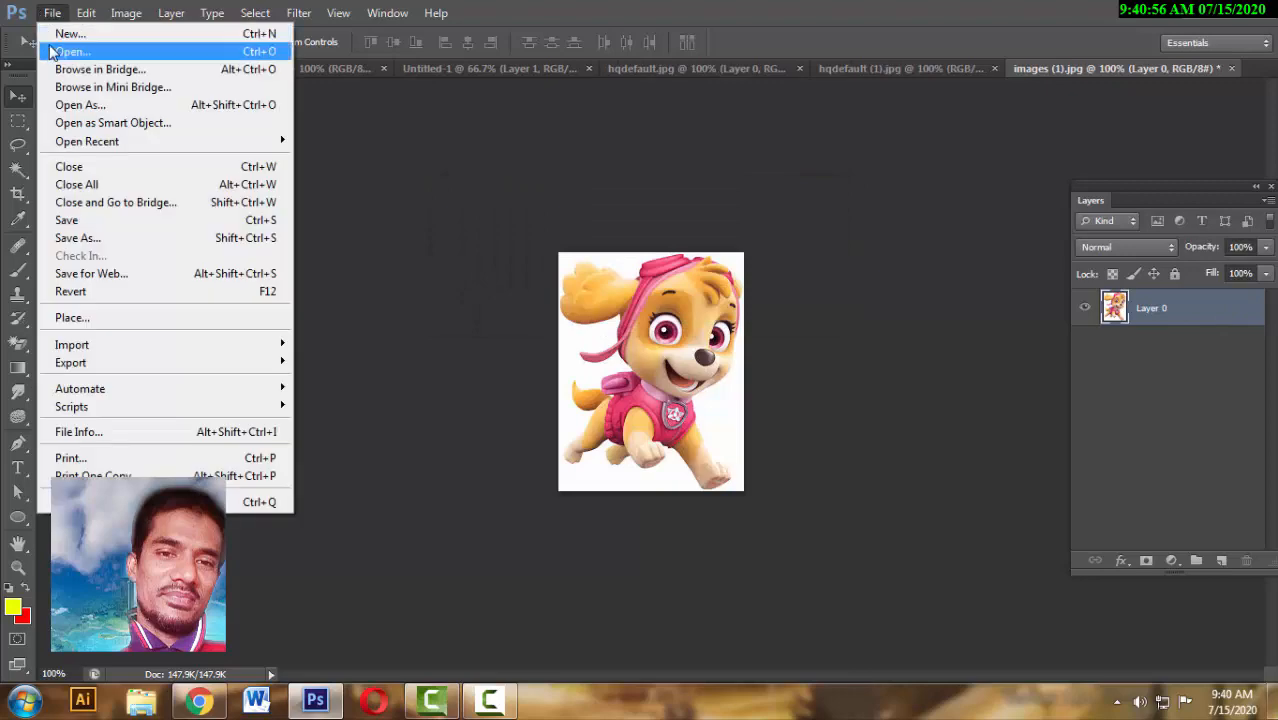
pyautogui.click(56, 52)
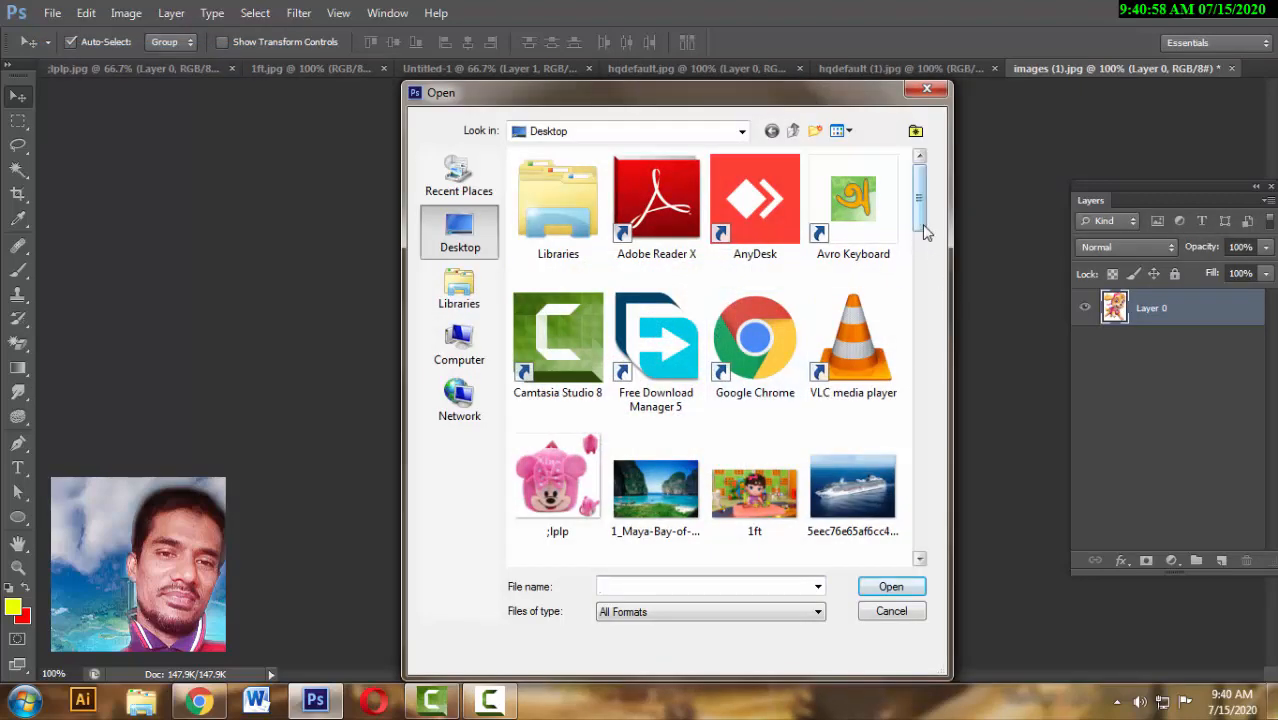
pyautogui.moveTo(922, 224); pyautogui.dragTo(955, 367)
pyautogui.doubleClick(878, 330)
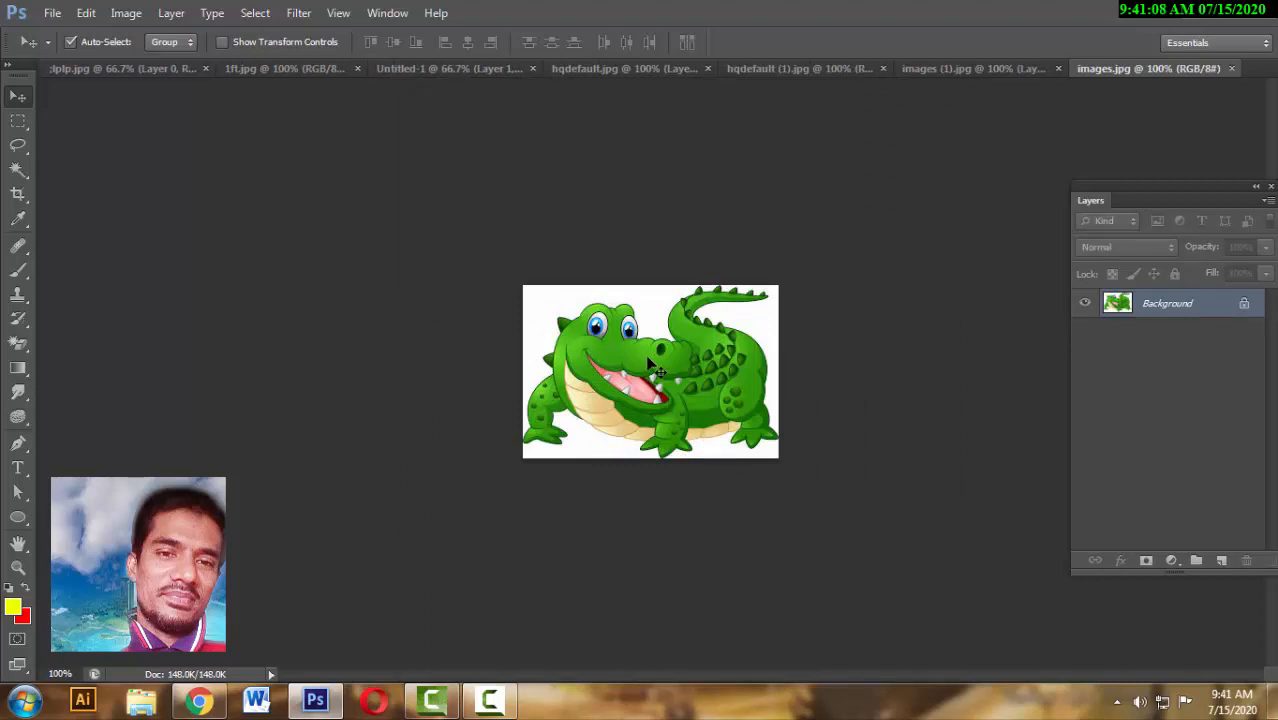
# - Select the white area above the crocodile's head with the Magic Wand and convert the locked Background into Layer 0
pyautogui.hotkey('ctrl', '+')
pyautogui.hotkey('ctrl', '+')
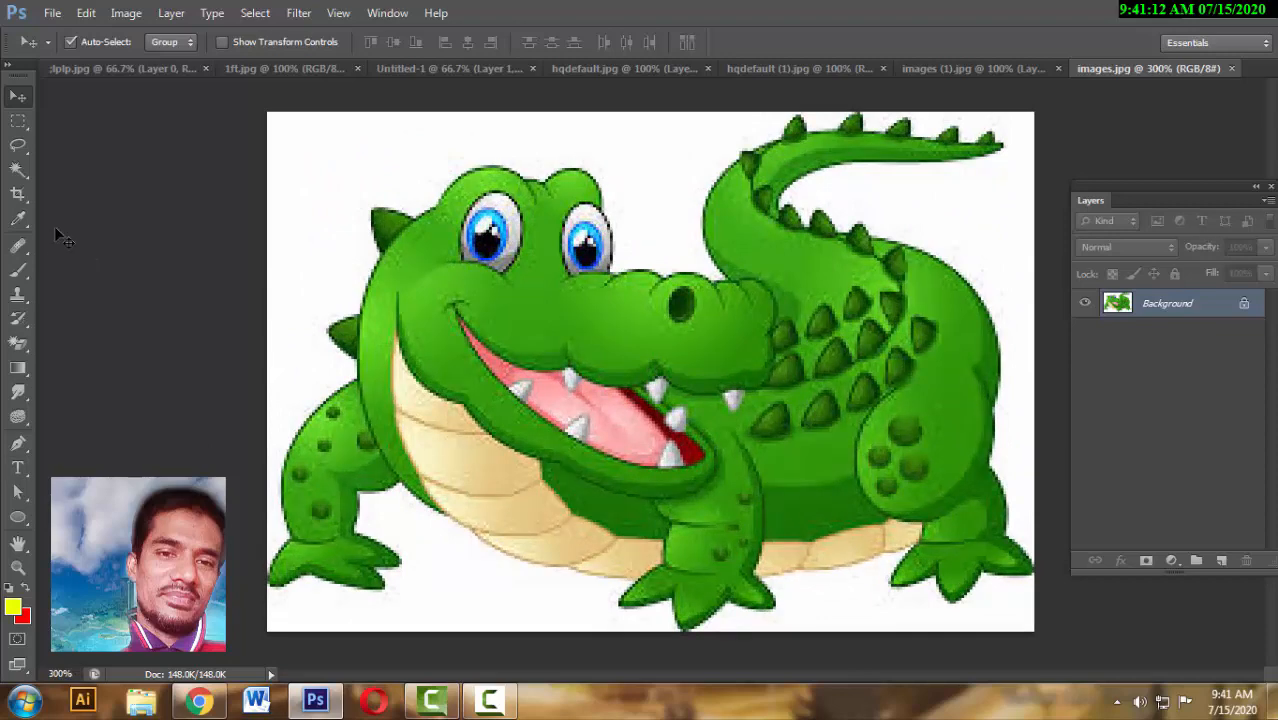
pyautogui.click(18, 170)
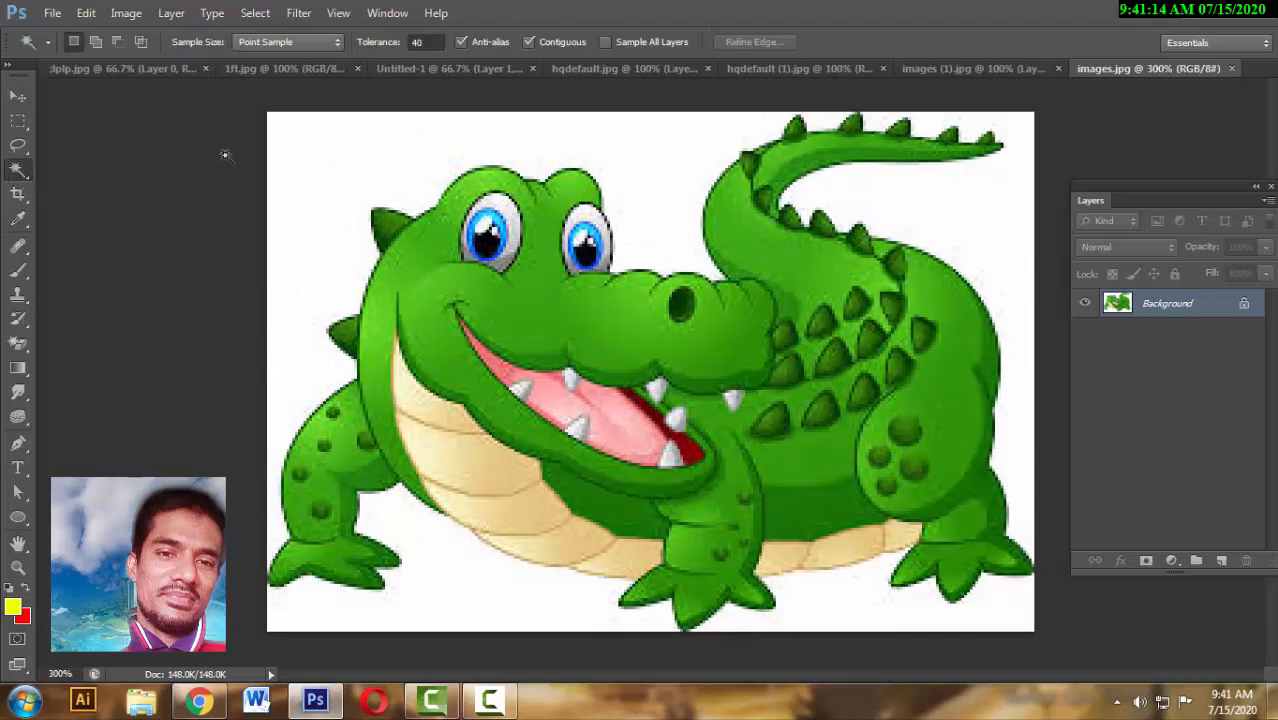
pyautogui.click(351, 156)
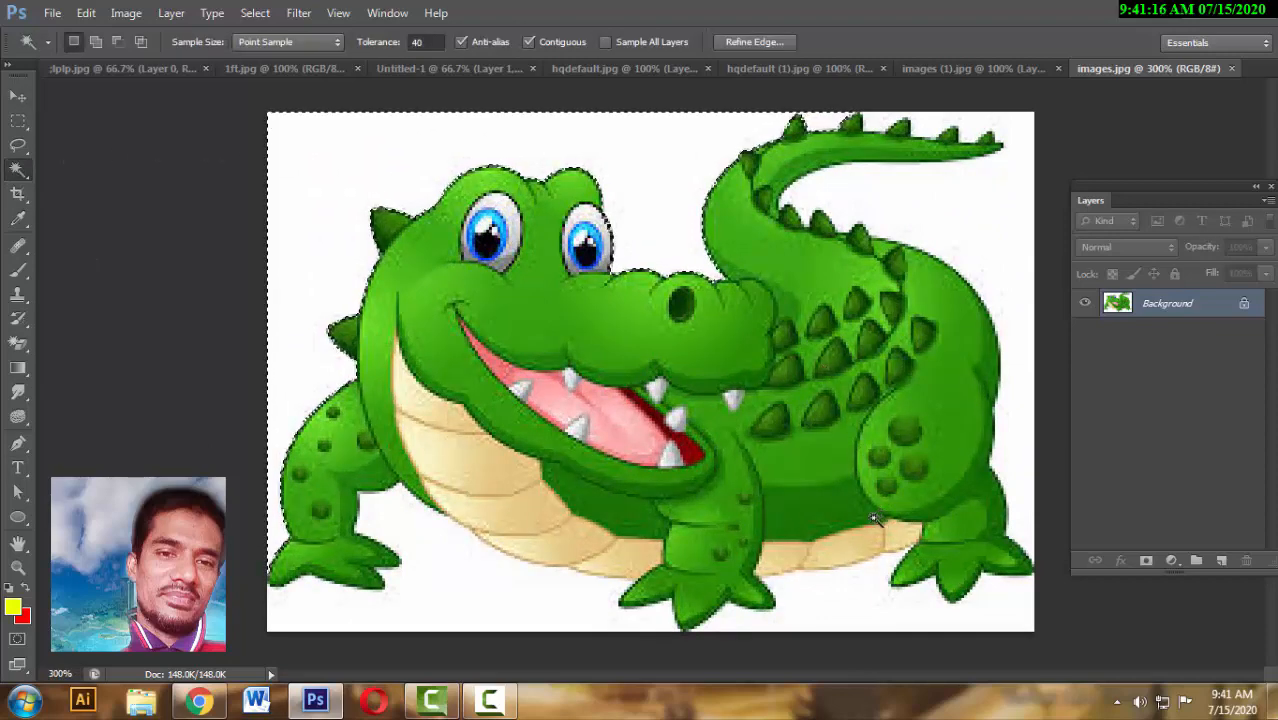
pyautogui.doubleClick(1243, 310)
pyautogui.click(787, 218)
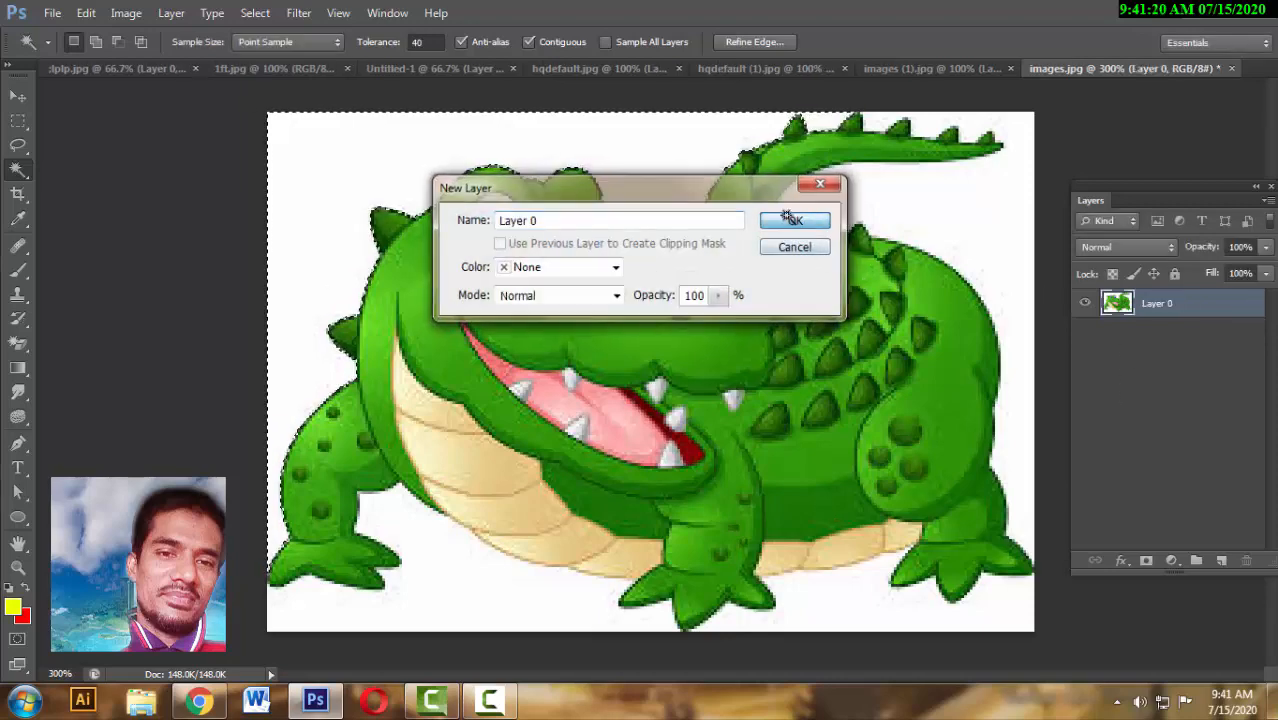
# - Feather the selection above the crocodile's head by 1 pixel, delete the white inside it and deselect
pyautogui.rightClick(575, 181)
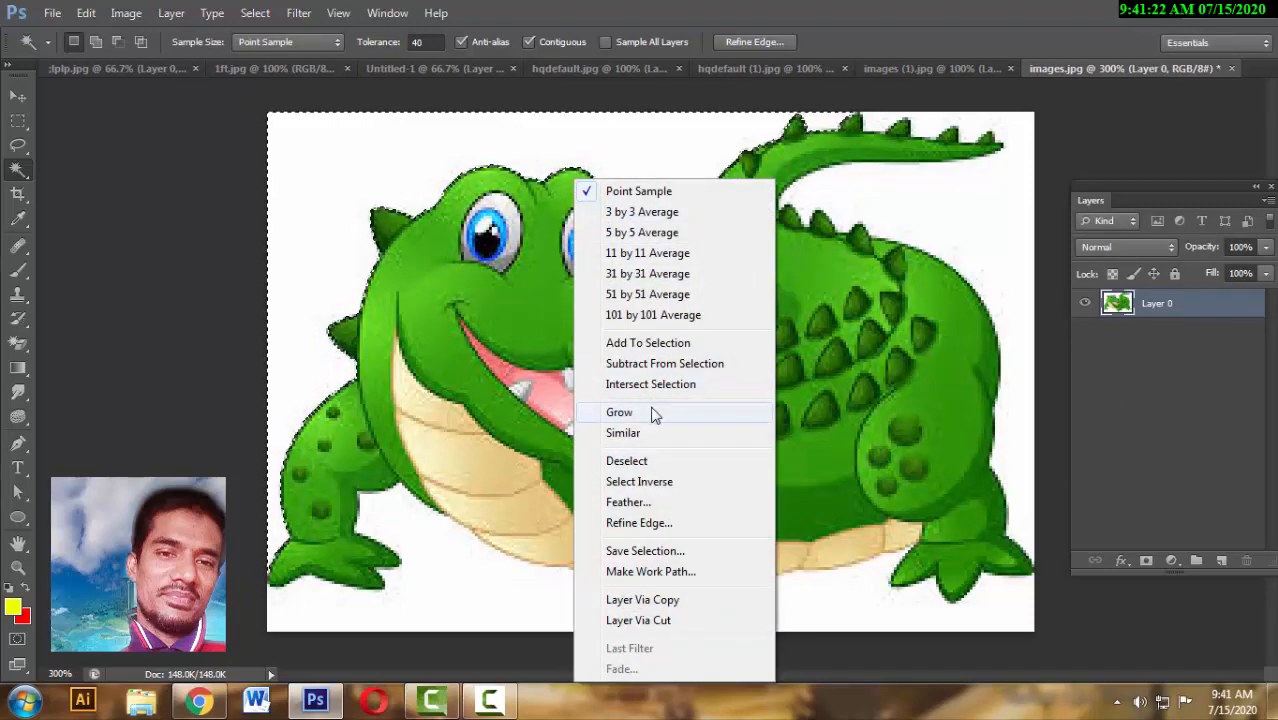
pyautogui.click(648, 502)
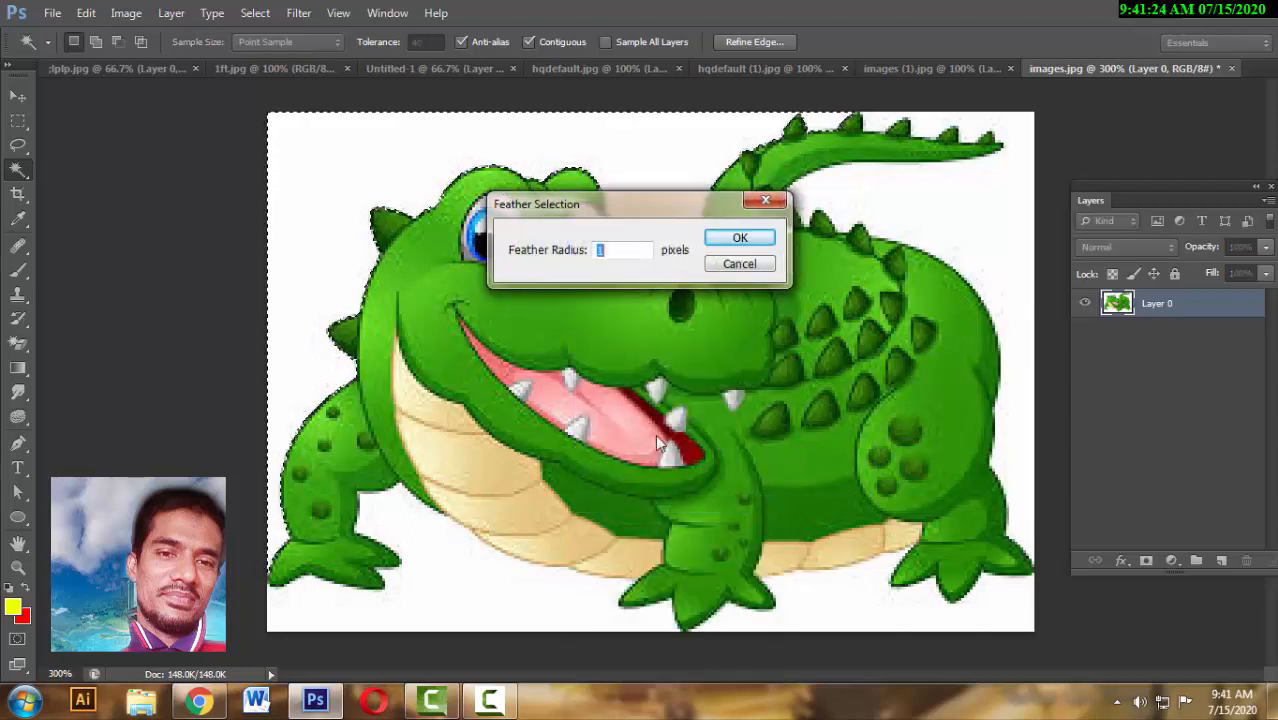
pyautogui.click(738, 239)
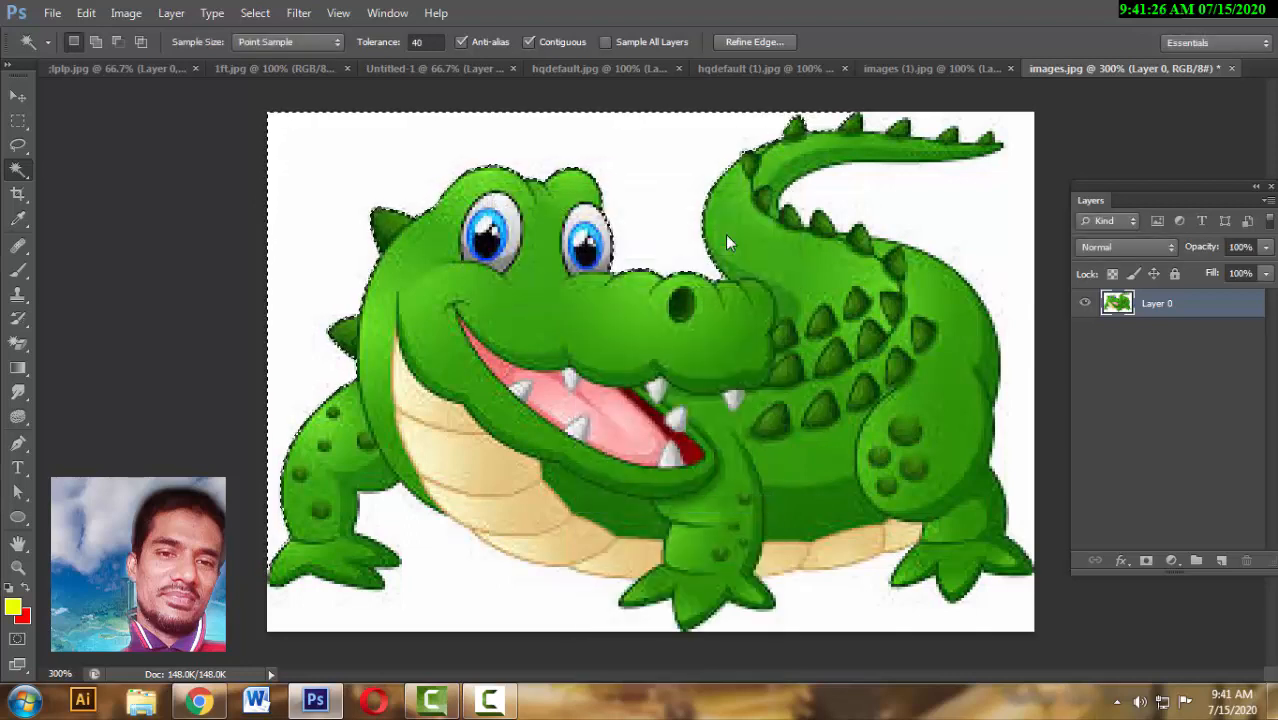
pyautogui.press('Delete')
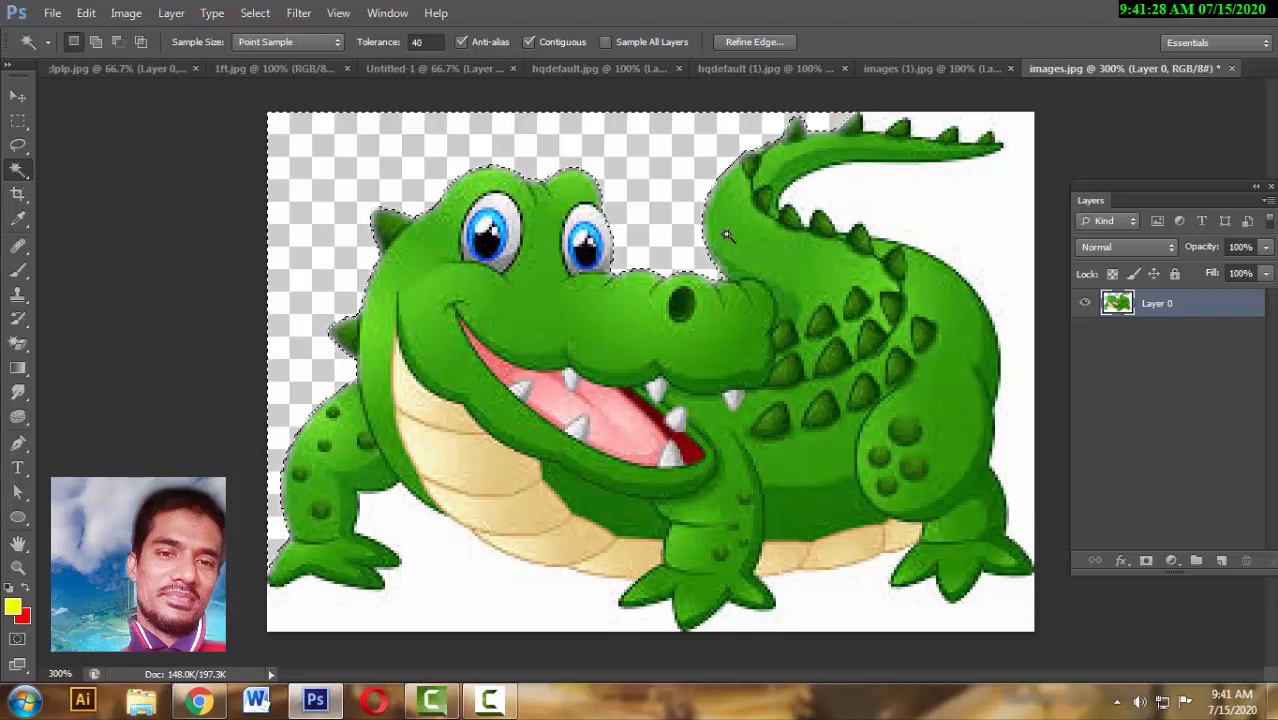
pyautogui.hotkey('ctrl', 'd')
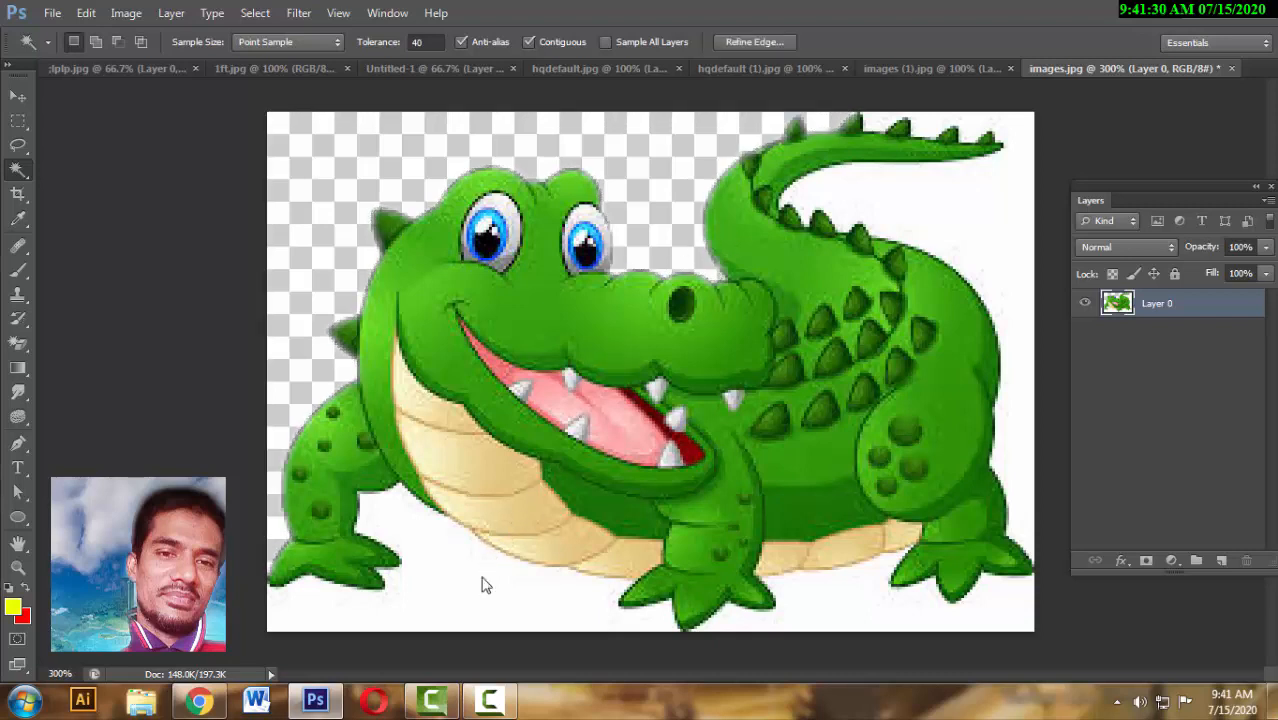
# - Select the white area between the crocodile's two front legs, feather it by 1 pixel, delete it and deselect
pyautogui.click(483, 585)
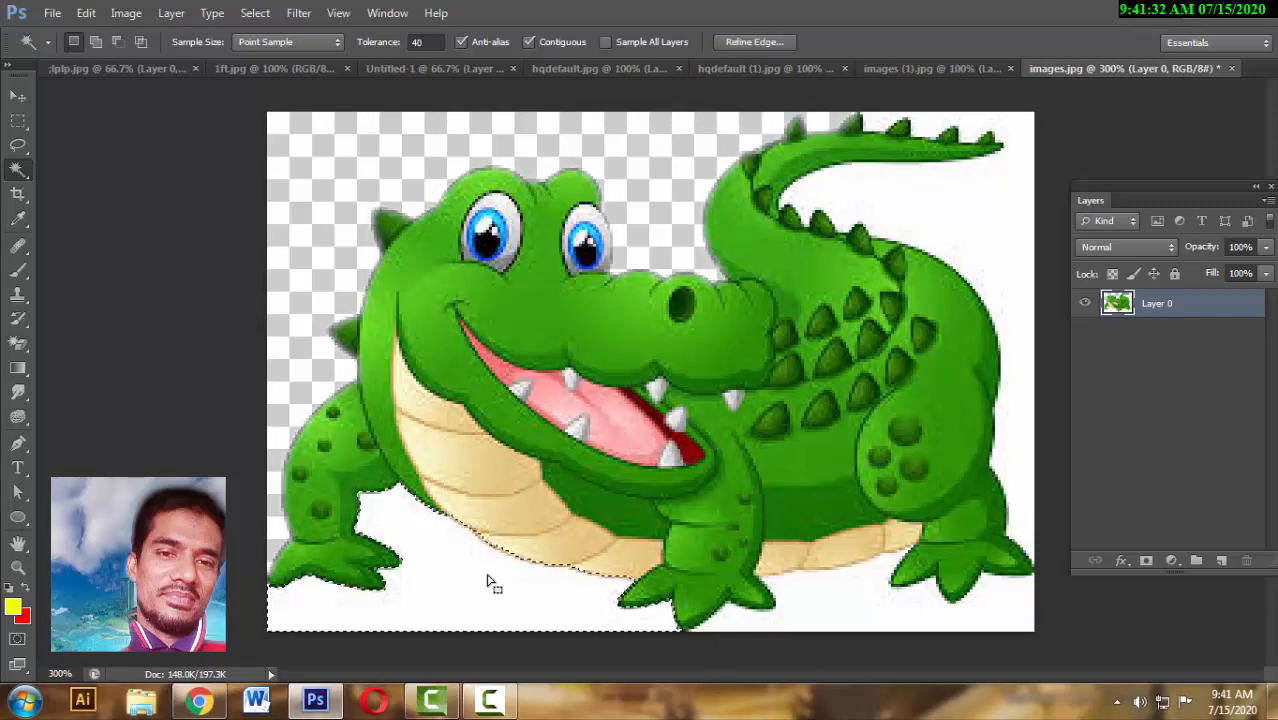
pyautogui.rightClick(490, 582)
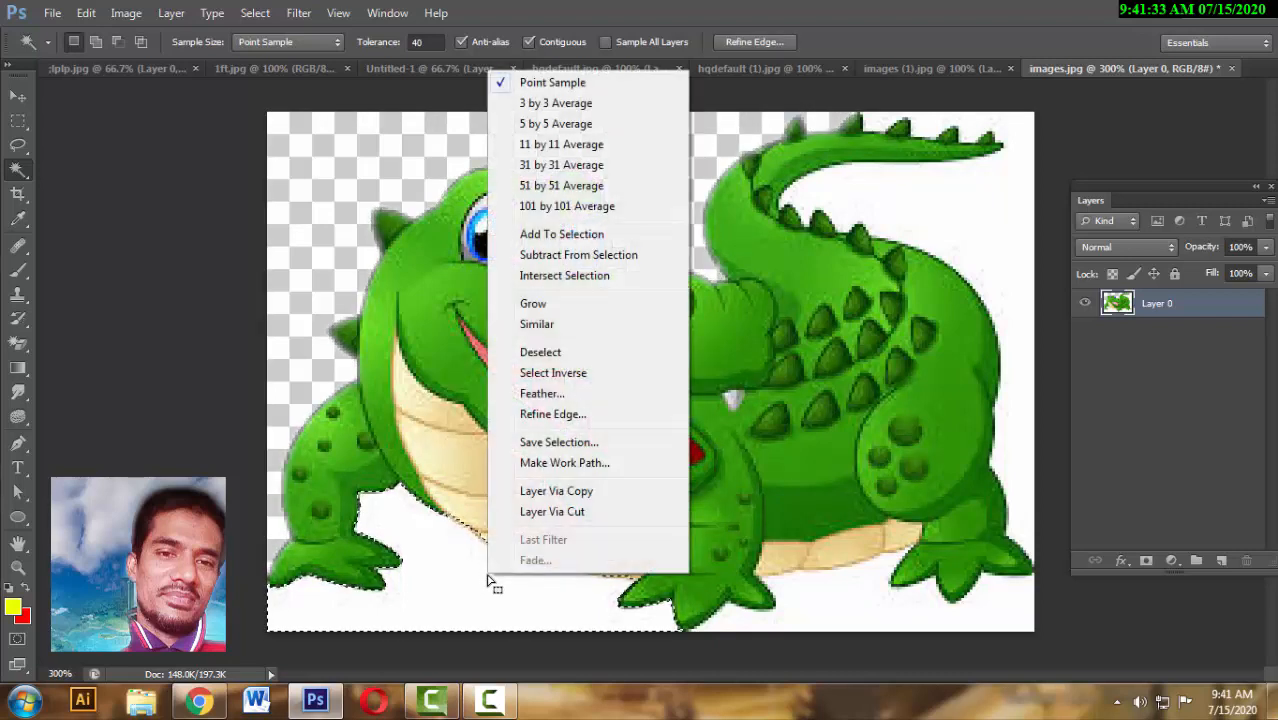
pyautogui.click(584, 393)
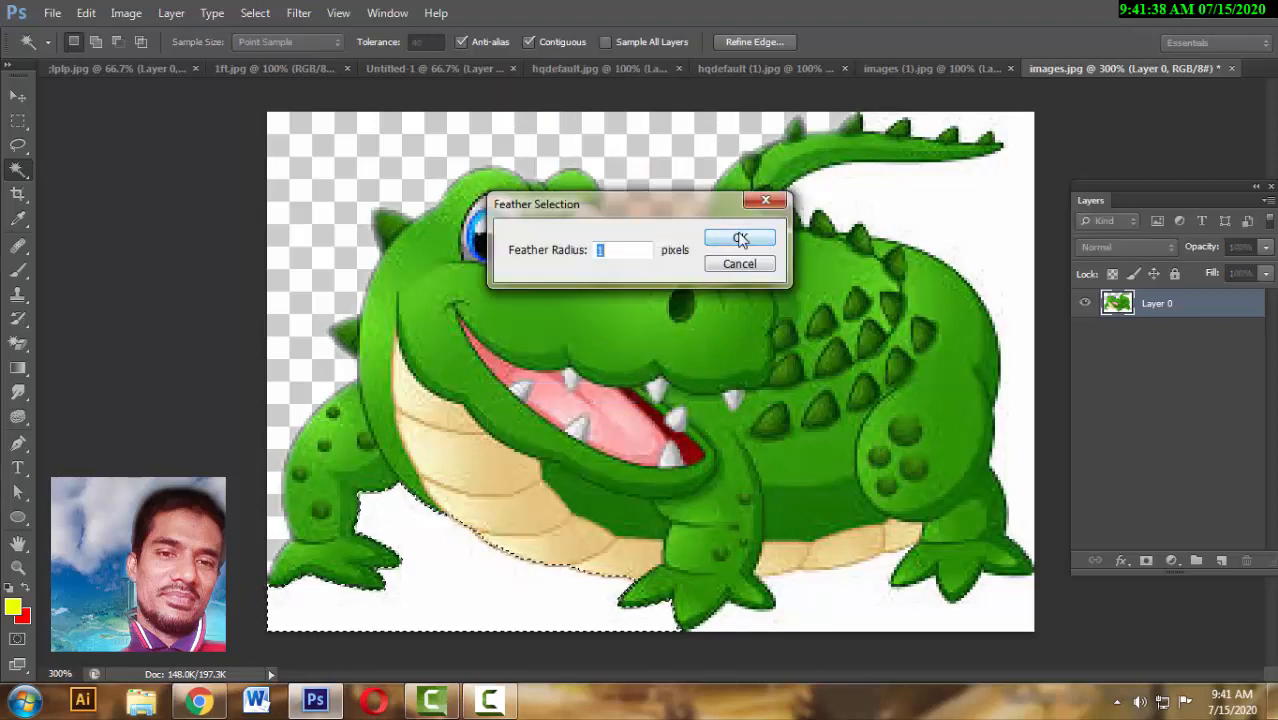
pyautogui.click(740, 238)
pyautogui.press('Delete')
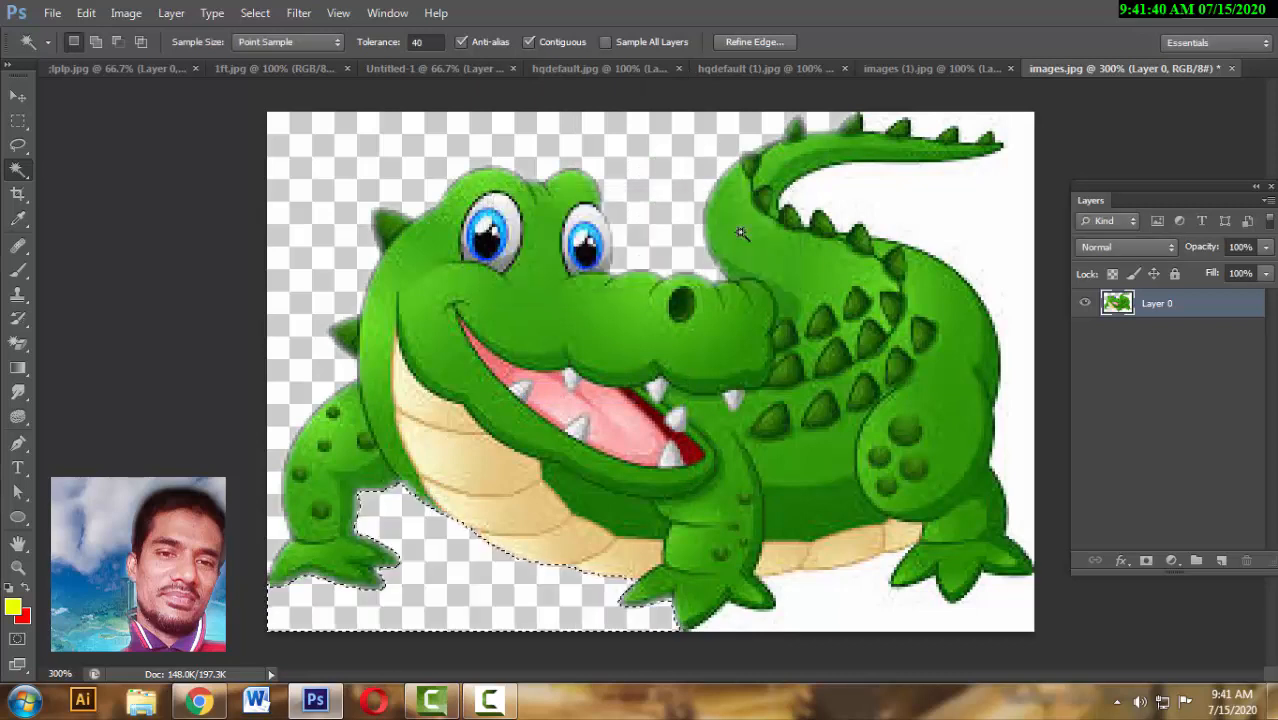
pyautogui.hotkey('ctrl', 'd')
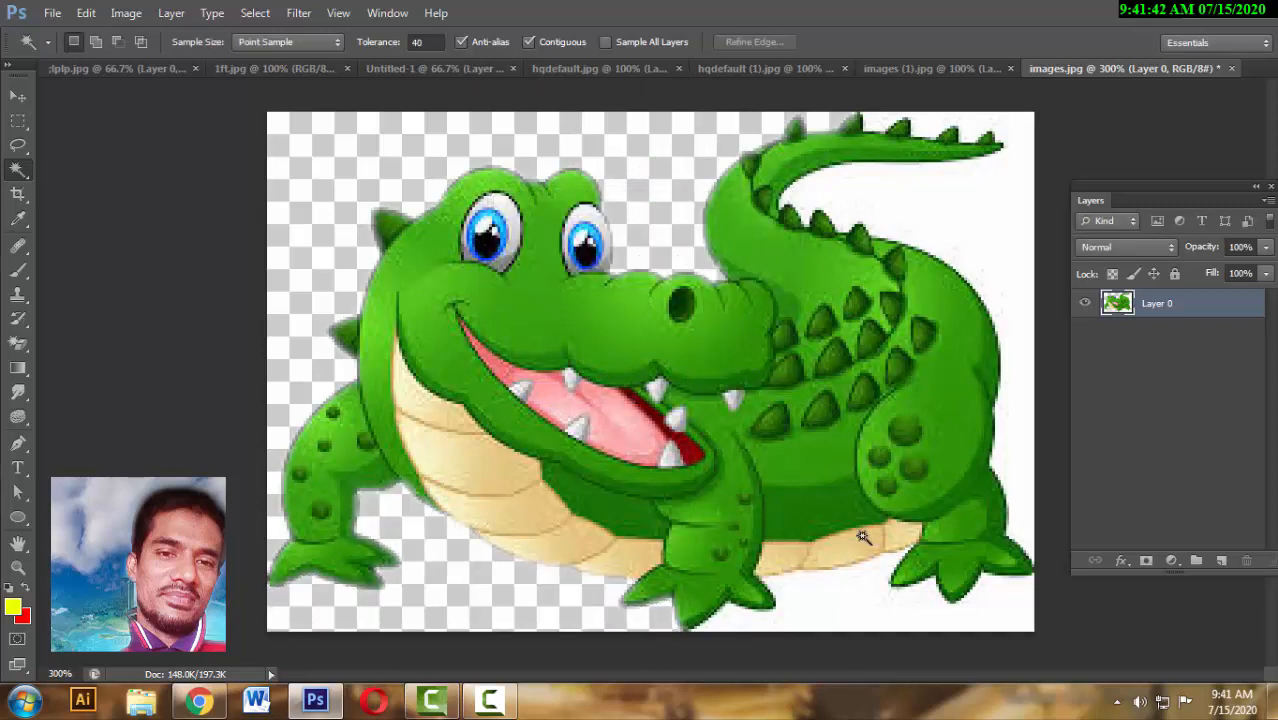
# - Select the white area under the crocodile's belly between the front and hind feet, feather it, delete it and deselect
pyautogui.rightClick(880, 604)
pyautogui.click(938, 420)
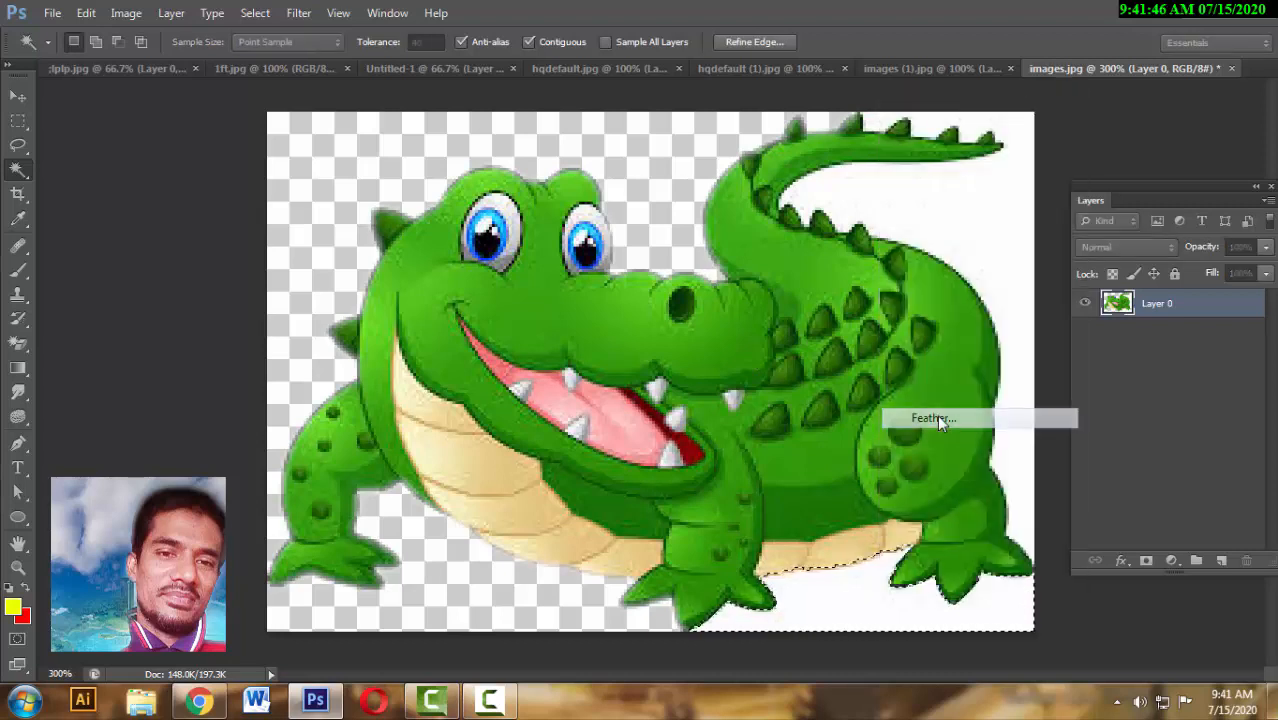
pyautogui.click(740, 239)
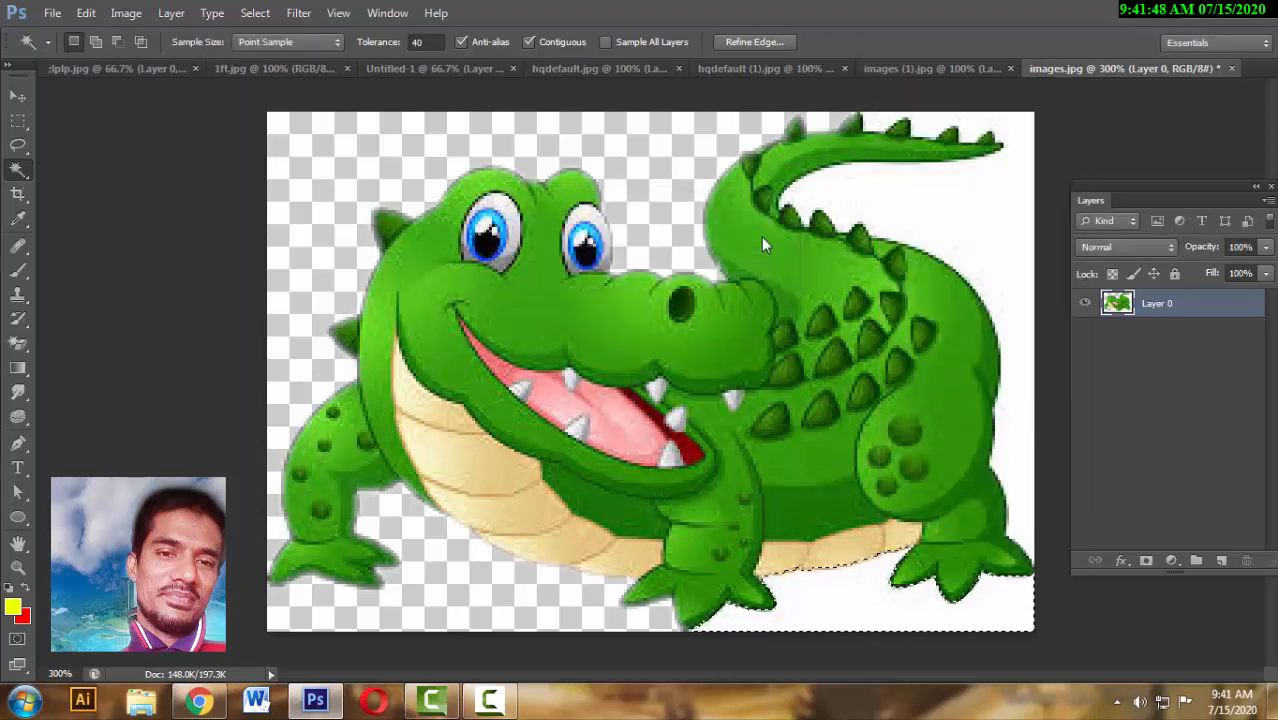
pyautogui.press('Delete')
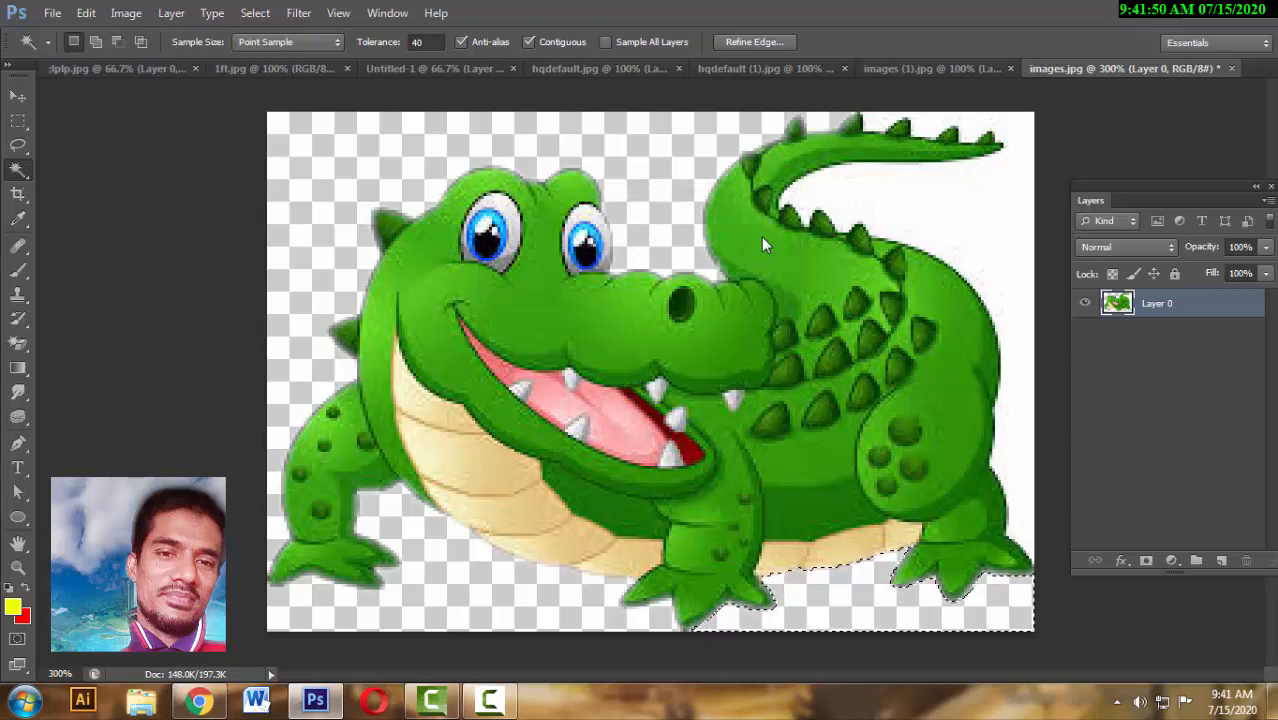
pyautogui.hotkey('ctrl', 'd')
# - Select the white area around the crocodile's tail and back with the Magic Wand, feather it by 1 pixel, delete it and deselect
pyautogui.click(970, 193)
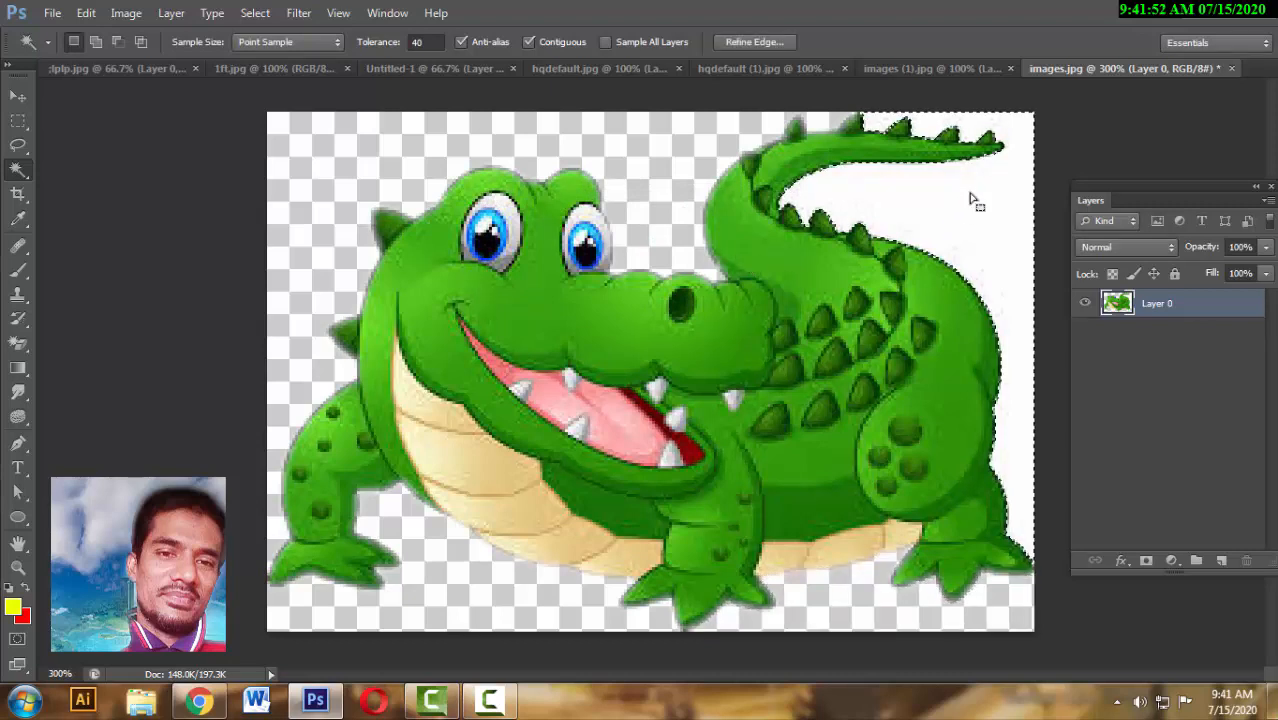
pyautogui.rightClick(971, 195)
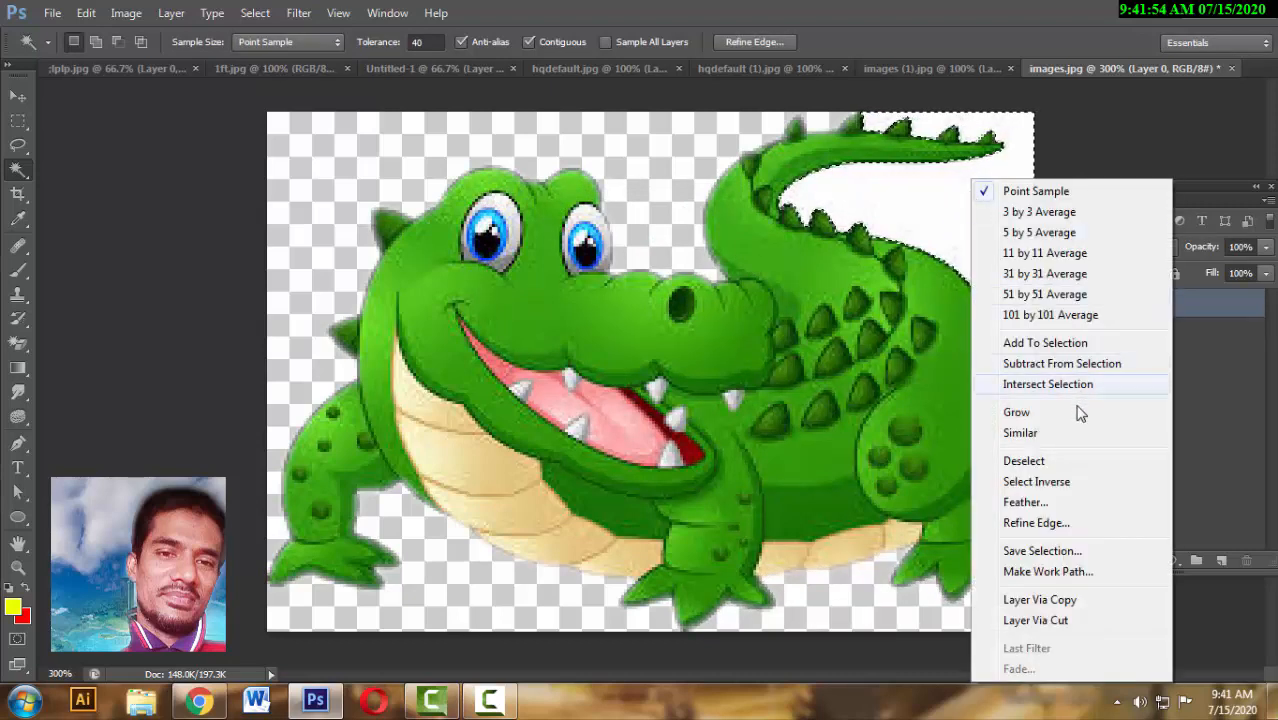
pyautogui.click(1046, 504)
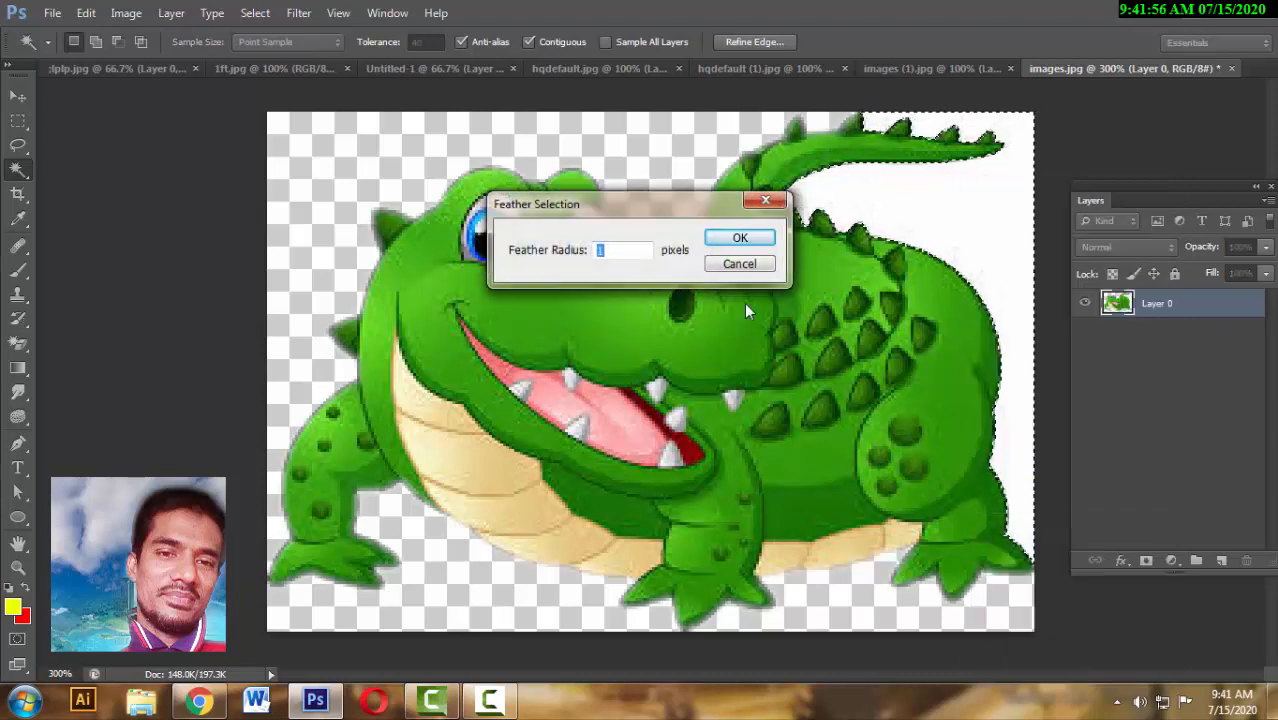
pyautogui.click(728, 243)
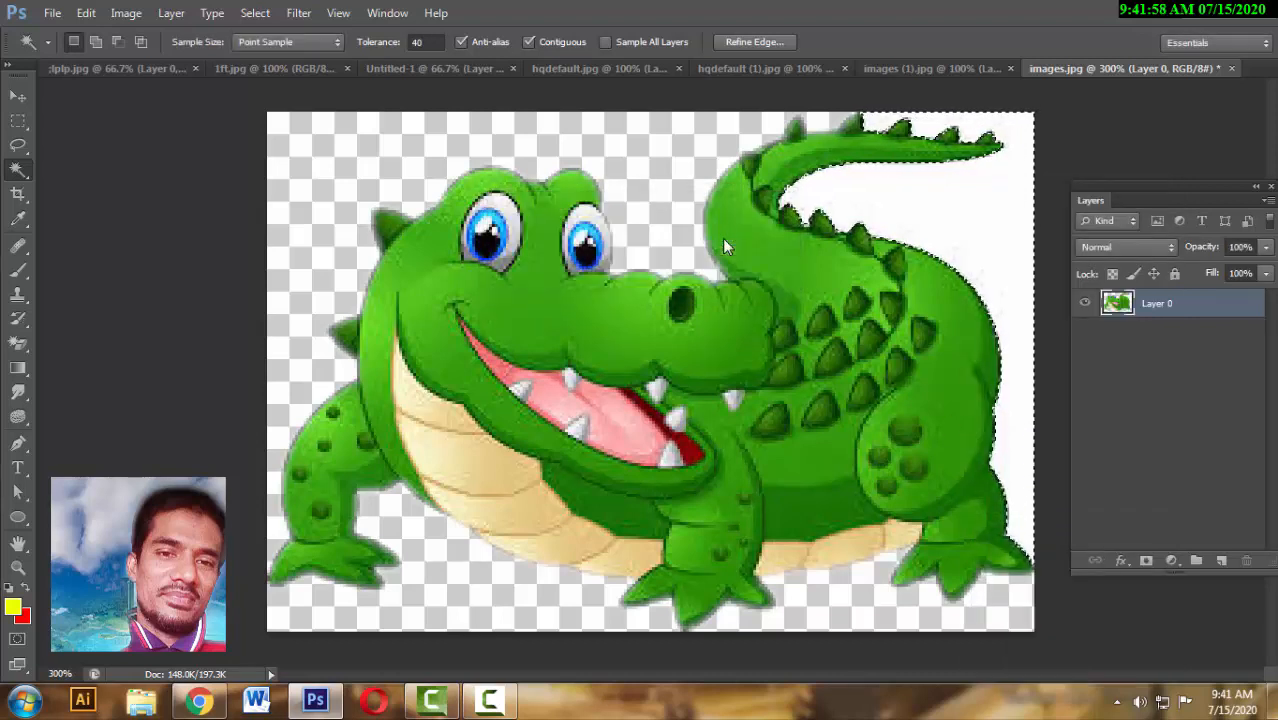
pyautogui.press('Delete')
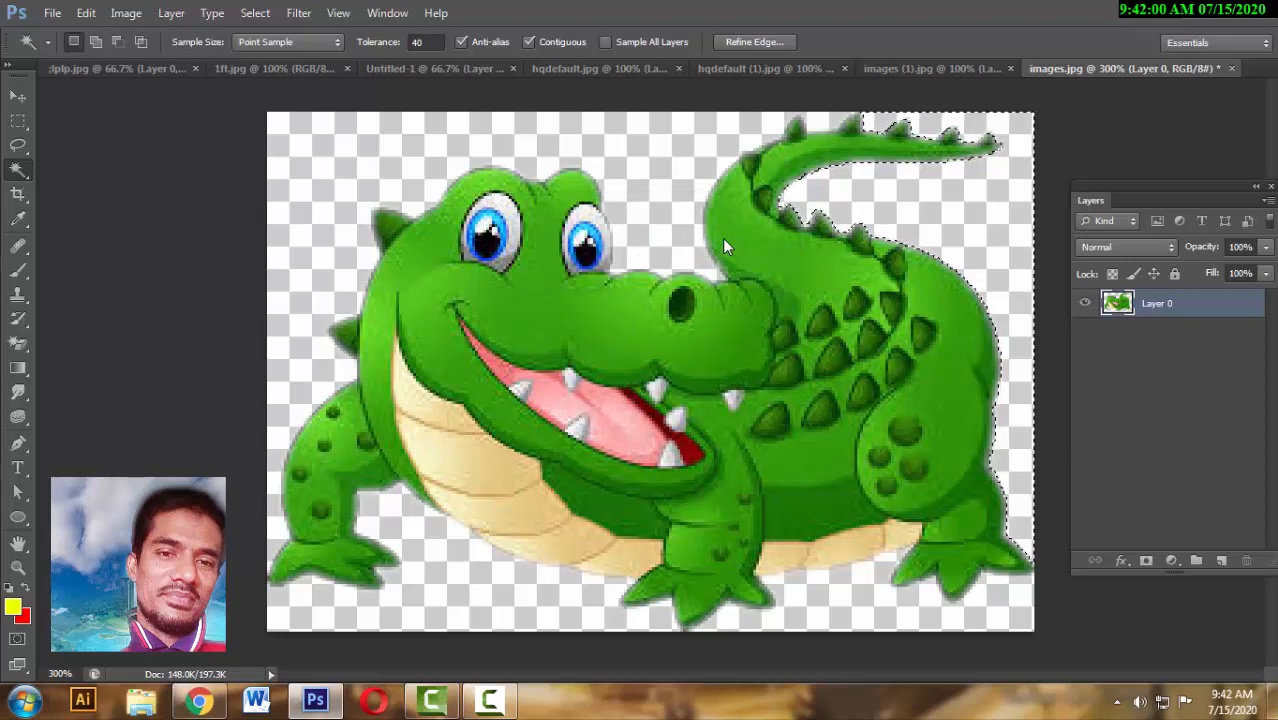
pyautogui.hotkey('ctrl', 'd')
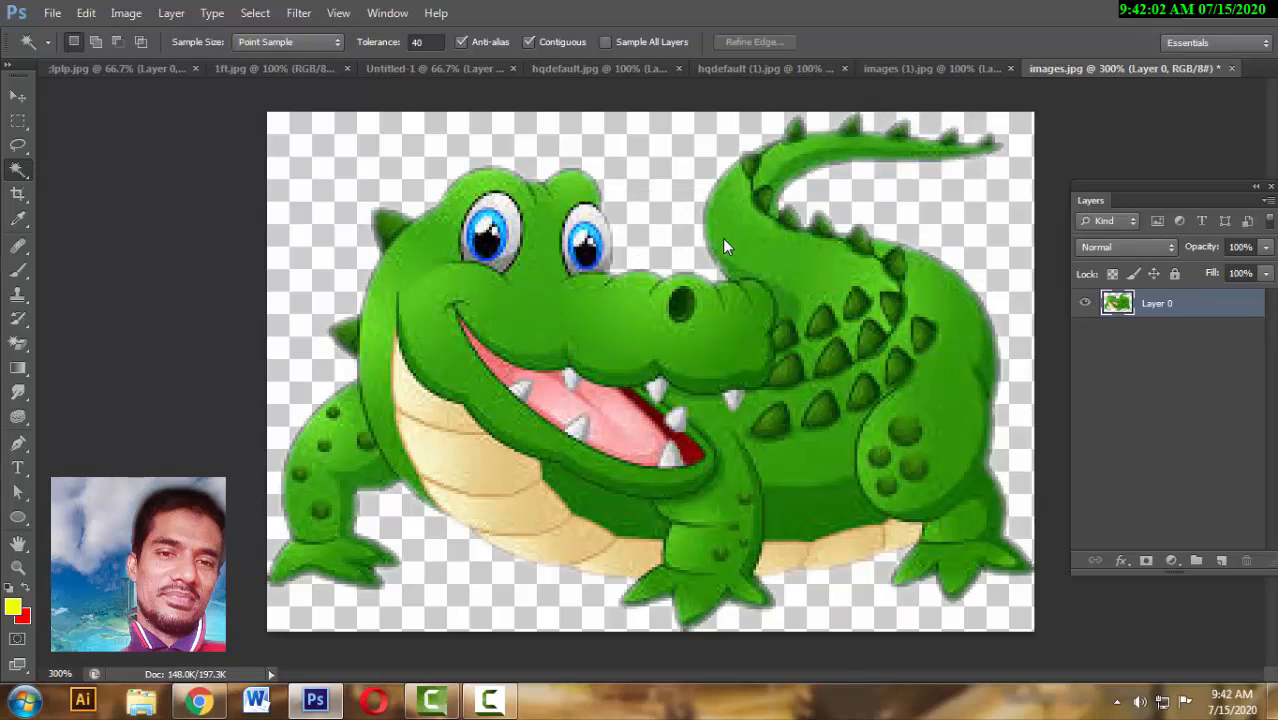
# - Move the crocodile cut-out from images.jpg into the 1ft.jpg playroom composite
pyautogui.hotkey('ctrl', '1')
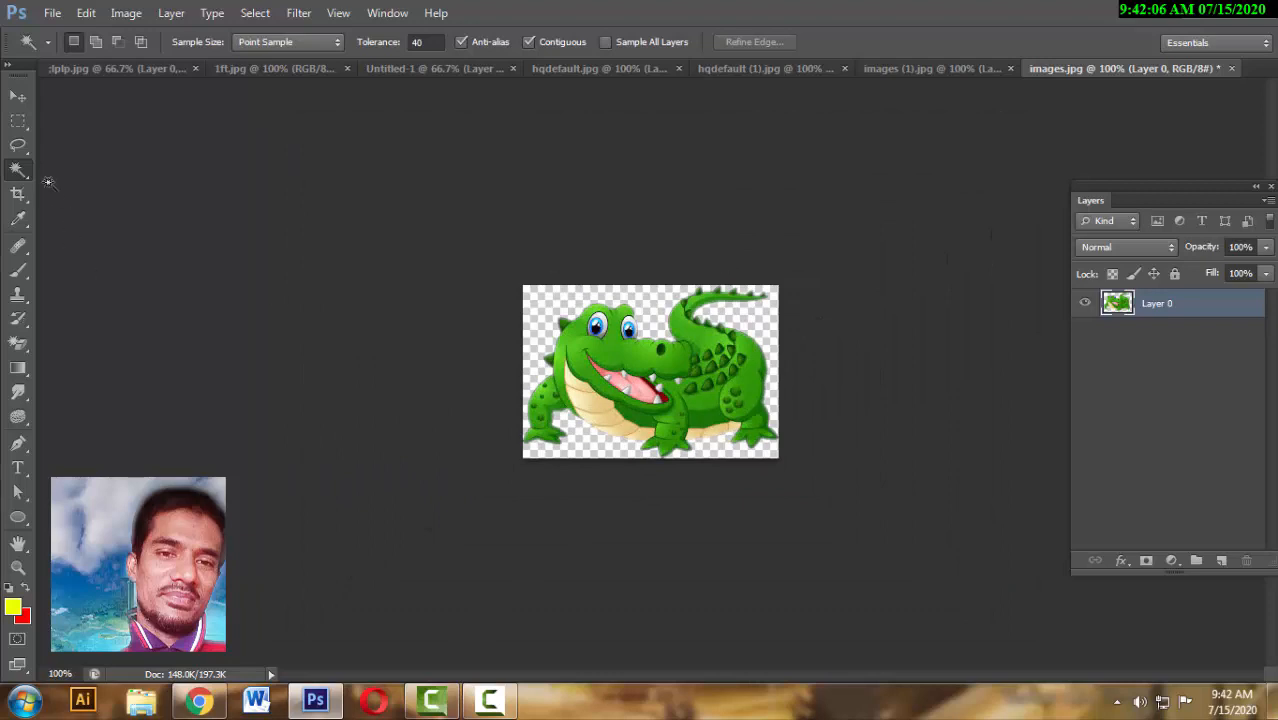
pyautogui.click(18, 98)
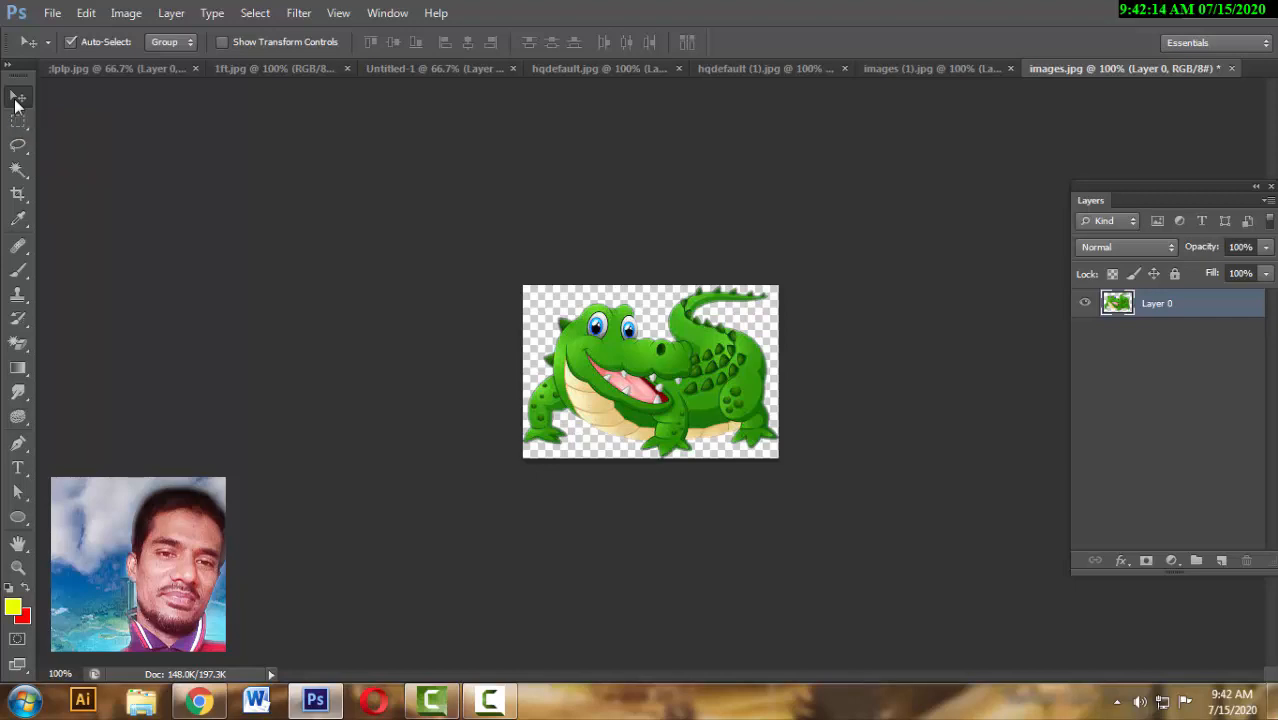
pyautogui.moveTo(646, 394)
pyautogui.mouseDown()
pyautogui.moveTo(684, 367)
pyautogui.moveTo(272, 130)
pyautogui.moveTo(266, 45)
pyautogui.moveTo(265, 76)
pyautogui.moveTo(385, 129)
pyautogui.moveTo(734, 456)
pyautogui.moveTo(671, 466)
pyautogui.moveTo(717, 503)
pyautogui.moveTo(825, 513)
pyautogui.moveTo(700, 483)
pyautogui.moveTo(717, 498)
pyautogui.moveTo(682, 500)
pyautogui.moveTo(690, 488)
pyautogui.moveTo(649, 476)
pyautogui.moveTo(715, 502)
pyautogui.moveTo(470, 260)
pyautogui.moveTo(545, 330)
pyautogui.moveTo(576, 475)
pyautogui.moveTo(665, 512)
pyautogui.moveTo(735, 488)
pyautogui.moveTo(738, 501)
pyautogui.moveTo(546, 505)
pyautogui.moveTo(385, 355)
pyautogui.moveTo(333, 327)
pyautogui.moveTo(345, 362)
pyautogui.moveTo(470, 360)
pyautogui.moveTo(506, 398)
pyautogui.moveTo(622, 398)
pyautogui.mouseUp()
pyautogui.hotkey('ctrl', '+')
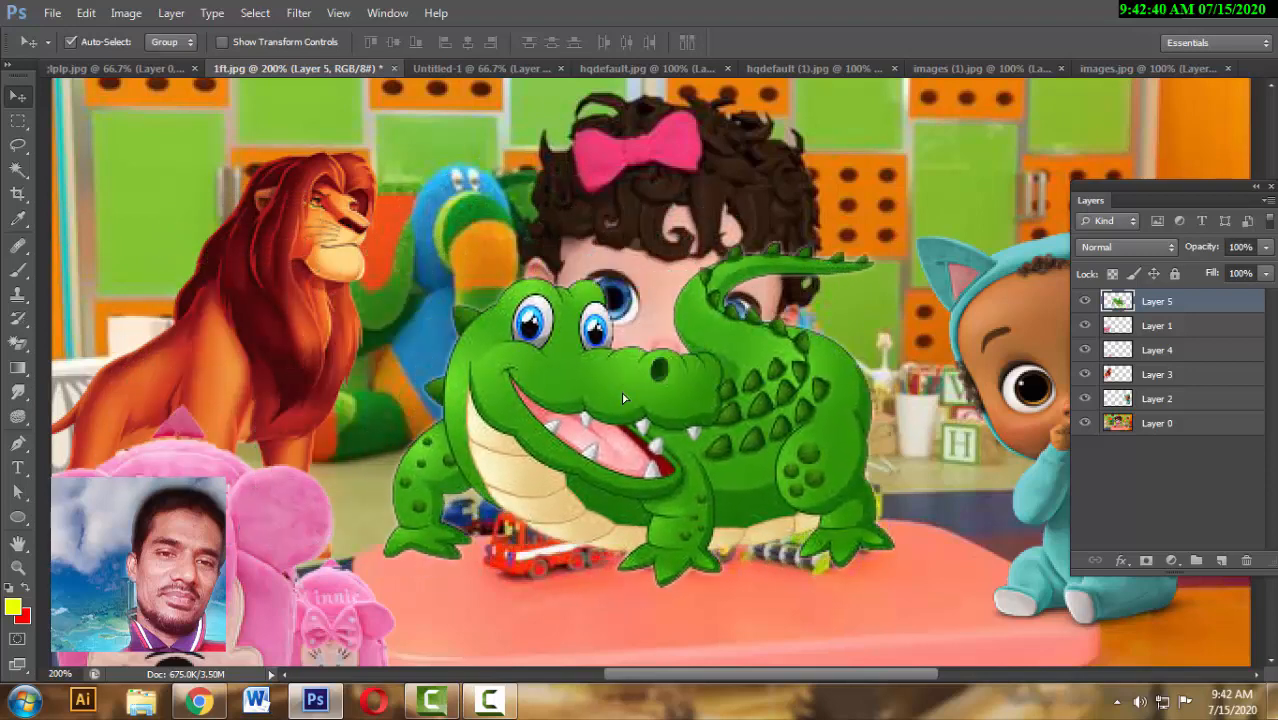
# - Scale the crocodile to about 41% and place it on the table between the pink backpacks and the red fire truck
pyautogui.hotkey('ctrl', 't')
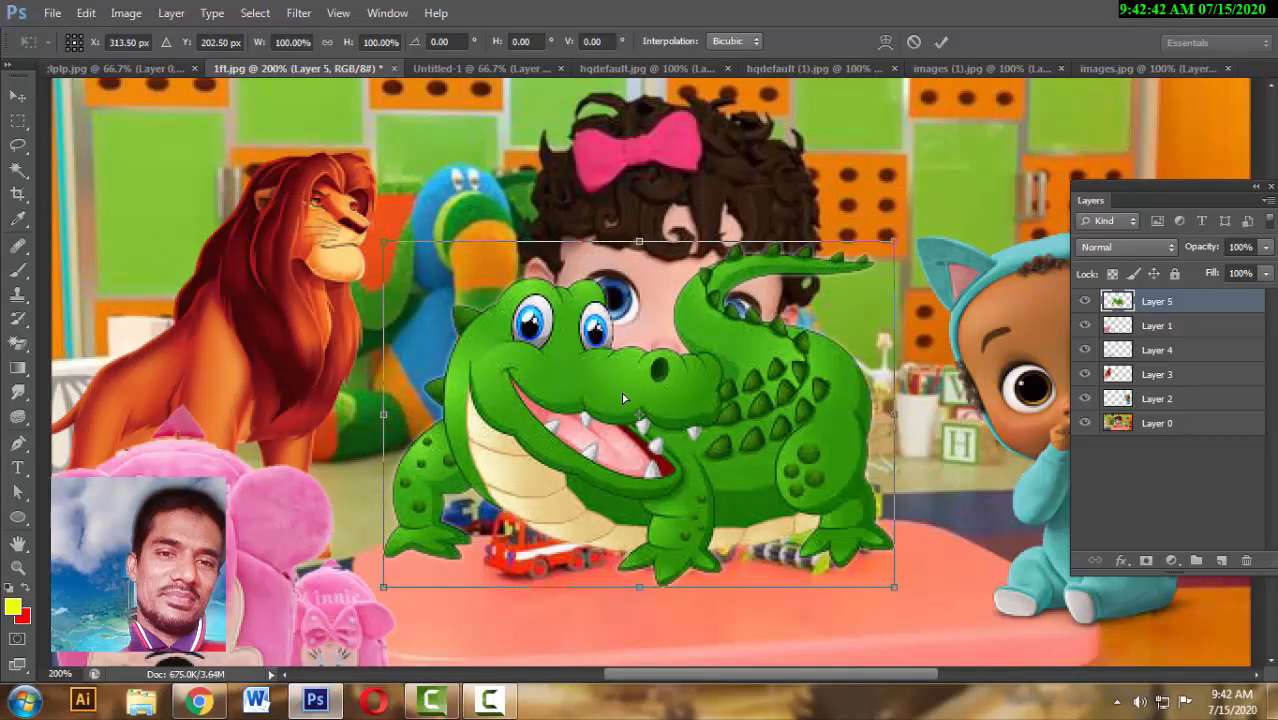
pyautogui.moveTo(885, 246); pyautogui.dragTo(743, 342)
pyautogui.moveTo(649, 442); pyautogui.dragTo(455, 562)
pyautogui.scroll(-5, 690, 577)
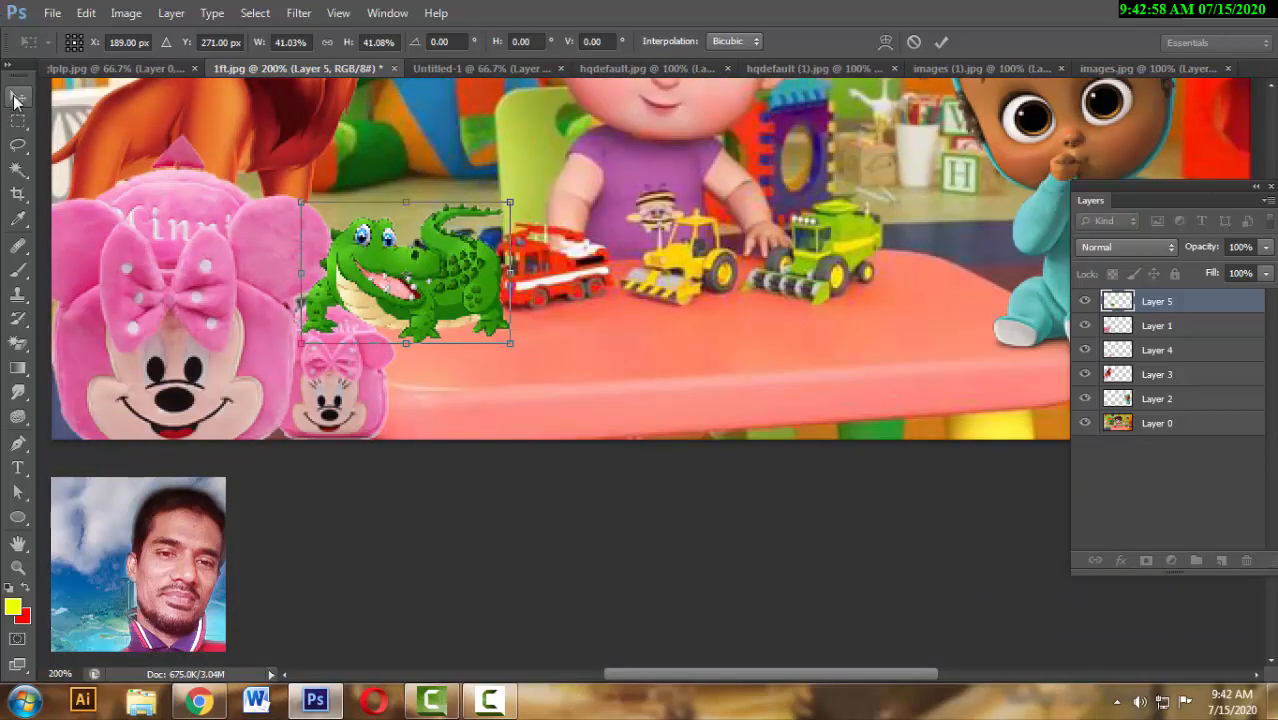
pyautogui.click(15, 100)
pyautogui.click(565, 270)
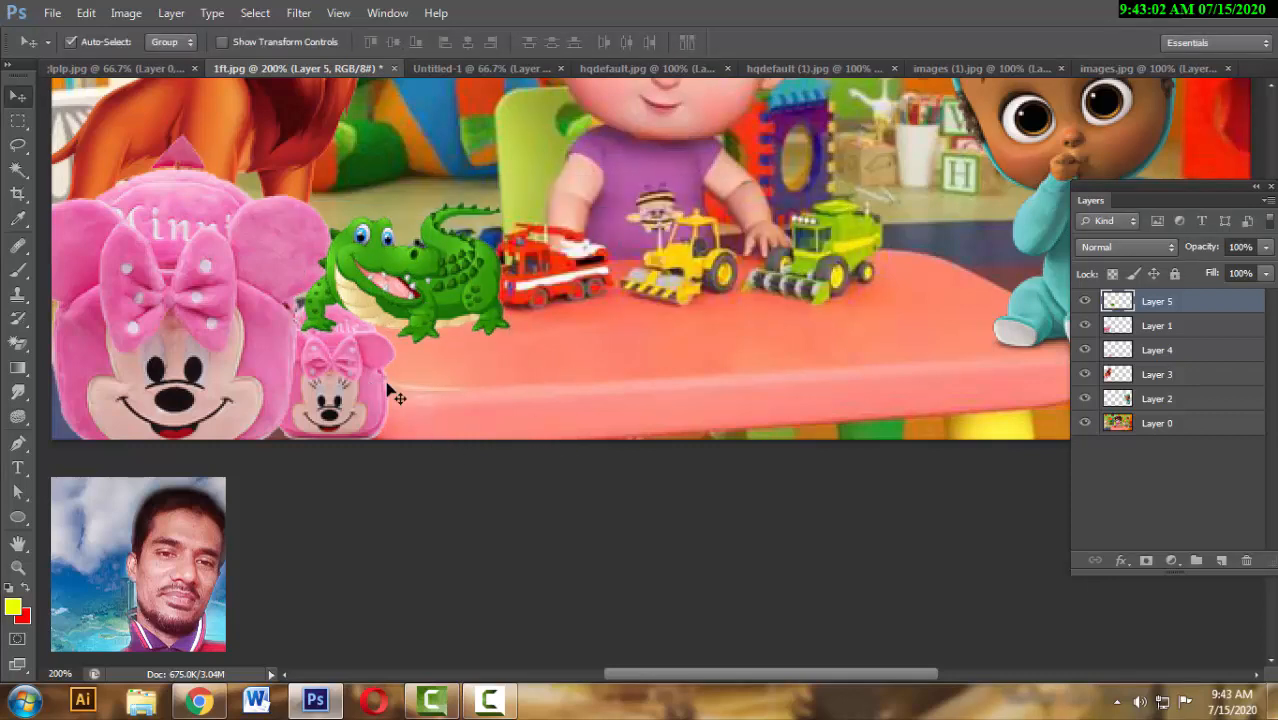
# - Reorder the layers so the large backpack is on top and the crocodile's Layer 5 sits below the small backpack's Layer 4
pyautogui.moveTo(1163, 330); pyautogui.dragTo(1158, 302)
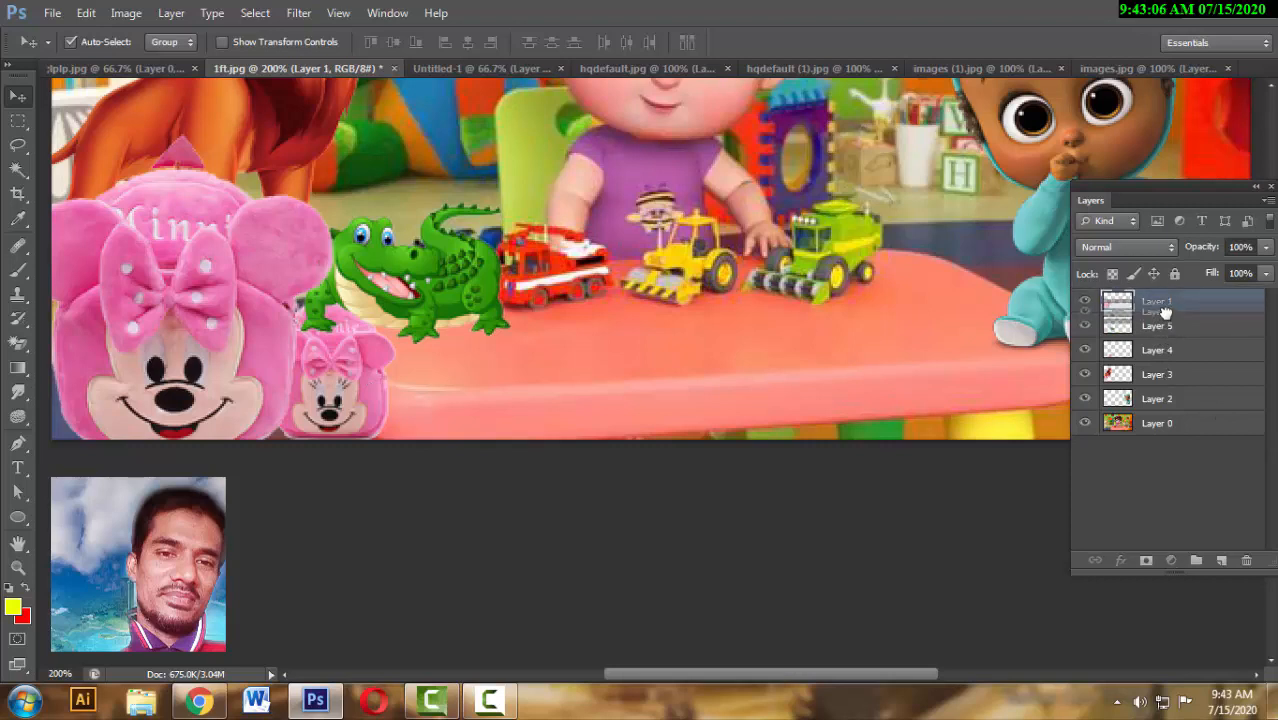
pyautogui.moveTo(1163, 307); pyautogui.dragTo(1168, 354)
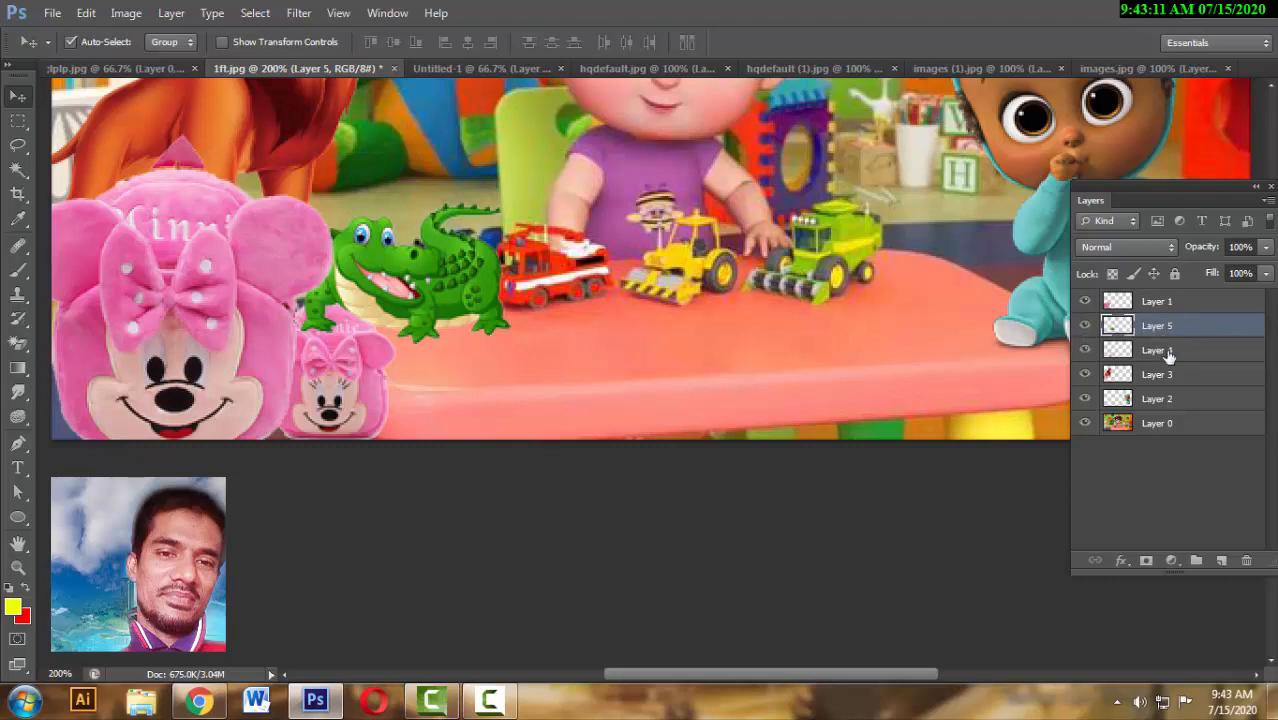
pyautogui.click(1085, 326)
pyautogui.click(1085, 326)
pyautogui.moveTo(1167, 333); pyautogui.dragTo(1175, 368)
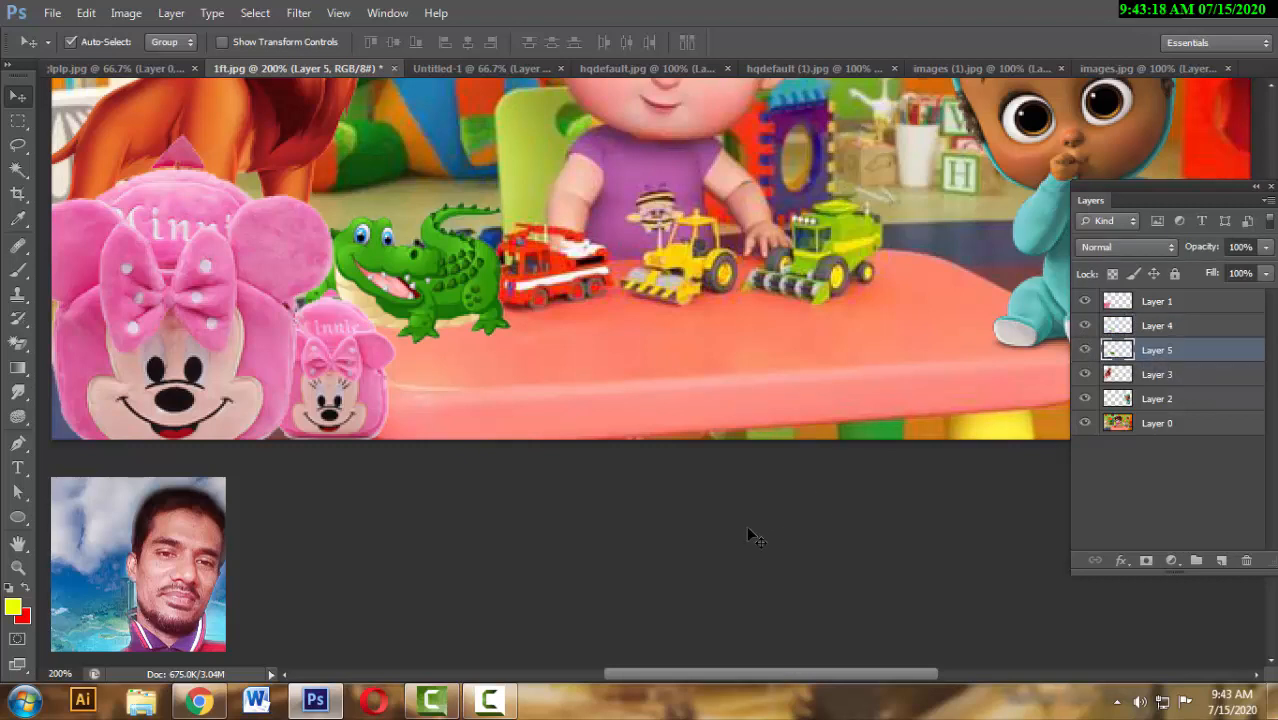
pyautogui.click(371, 403)
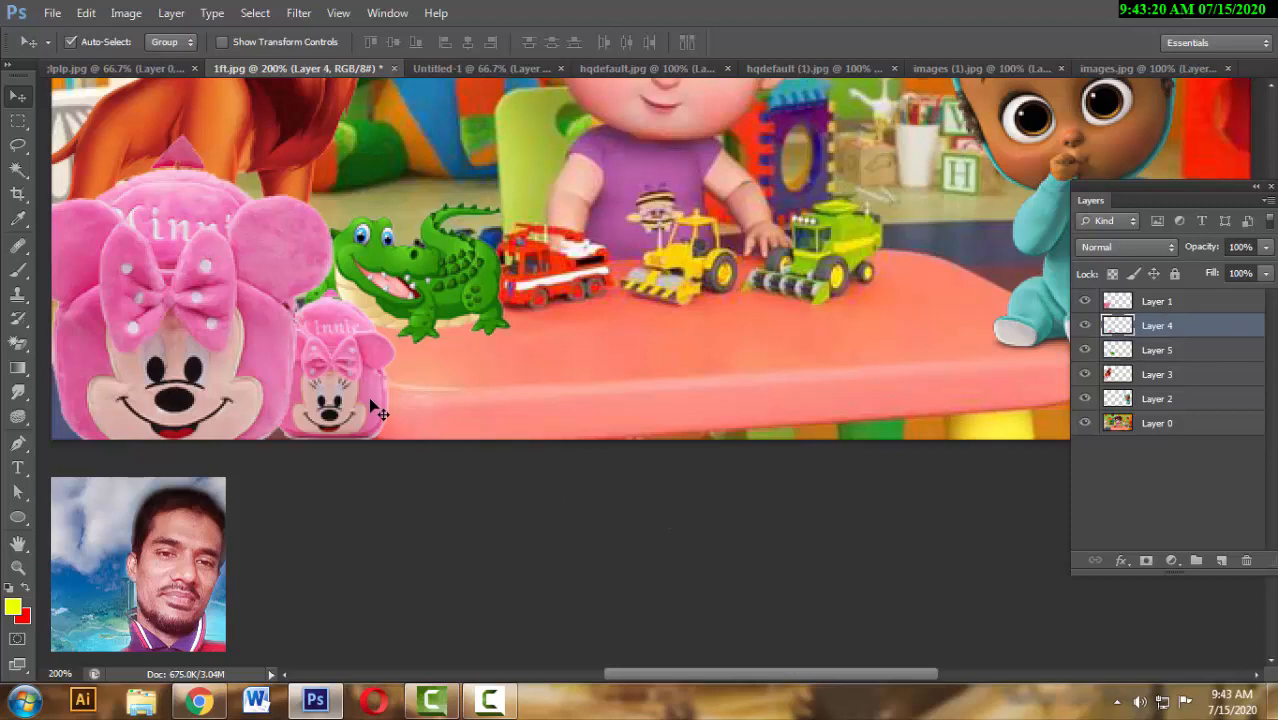
pyautogui.click(620, 553)
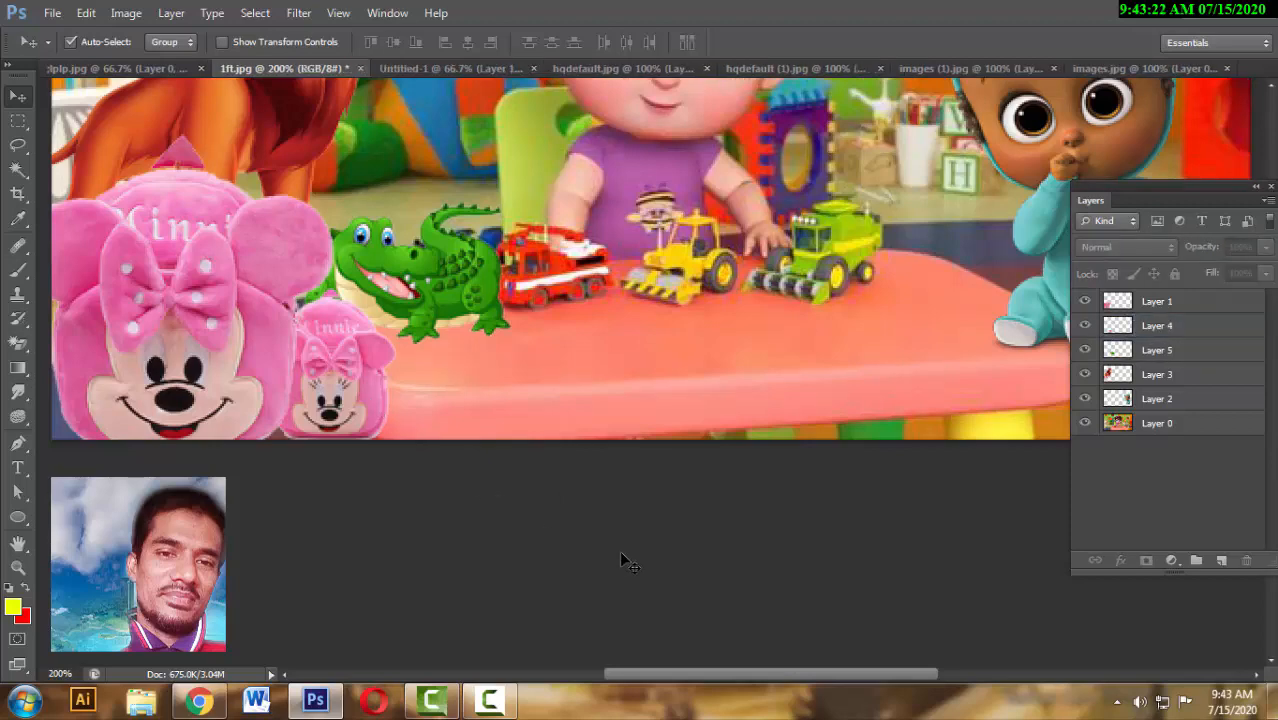
# - Select the white background around the puppy in images (1).jpg with the Magic Wand, delete it and deselect
pyautogui.hotkey('ctrl', '-')
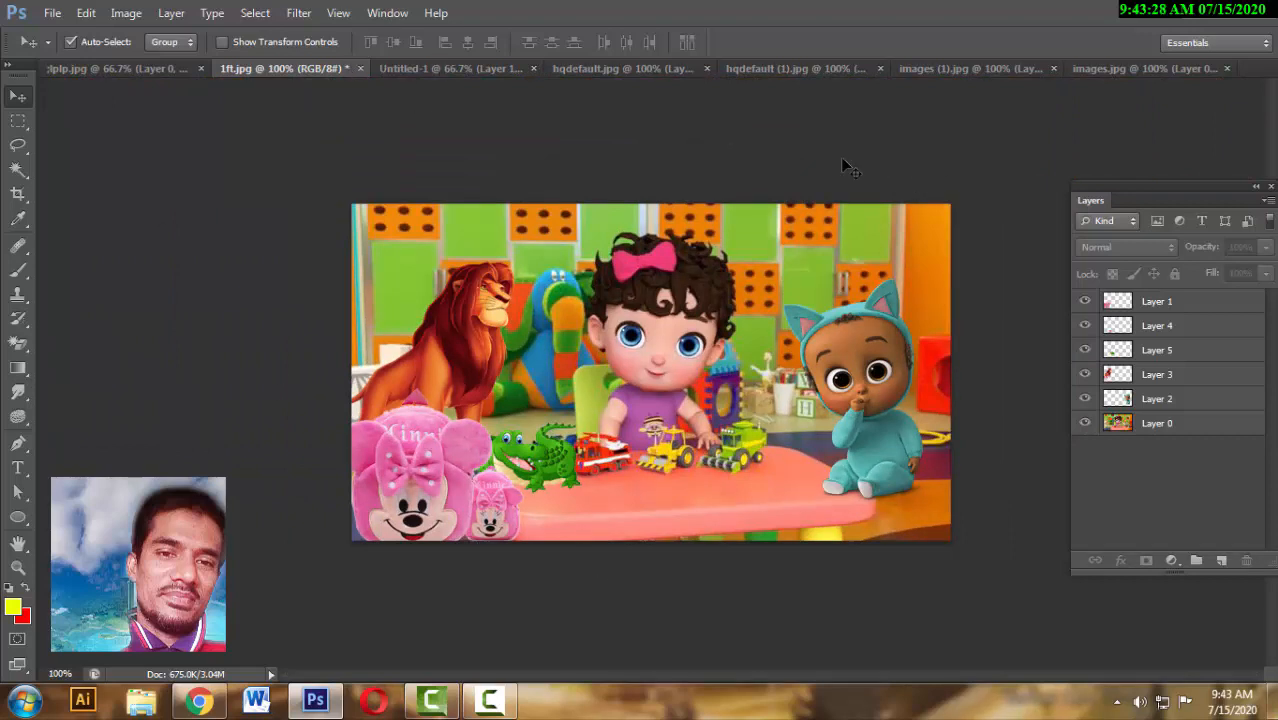
pyautogui.click(1083, 69)
pyautogui.click(949, 68)
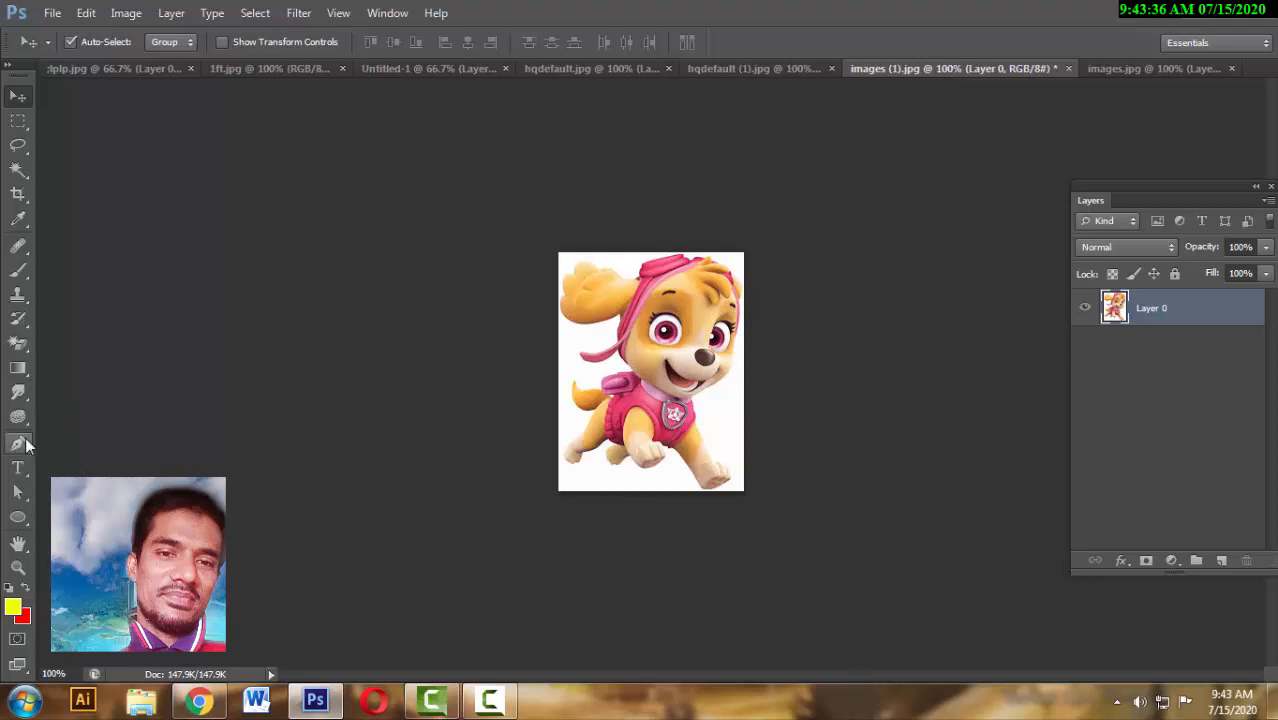
pyautogui.click(14, 171)
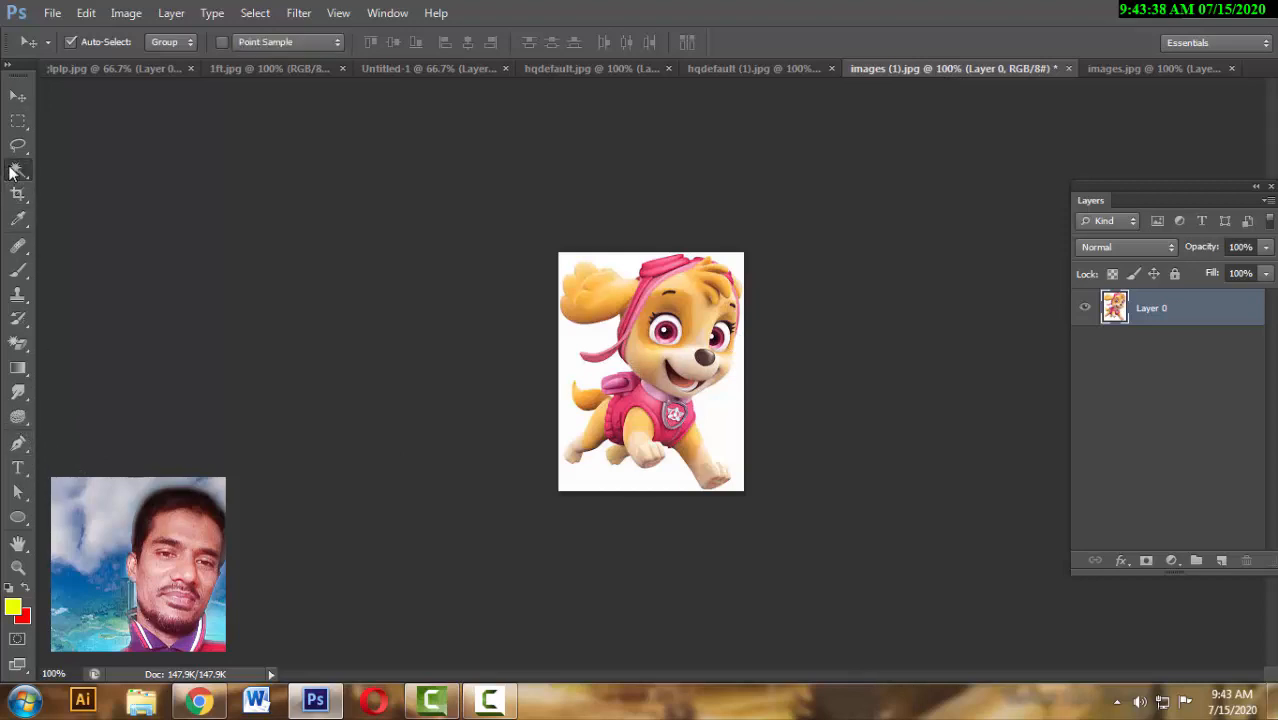
pyautogui.click(721, 418)
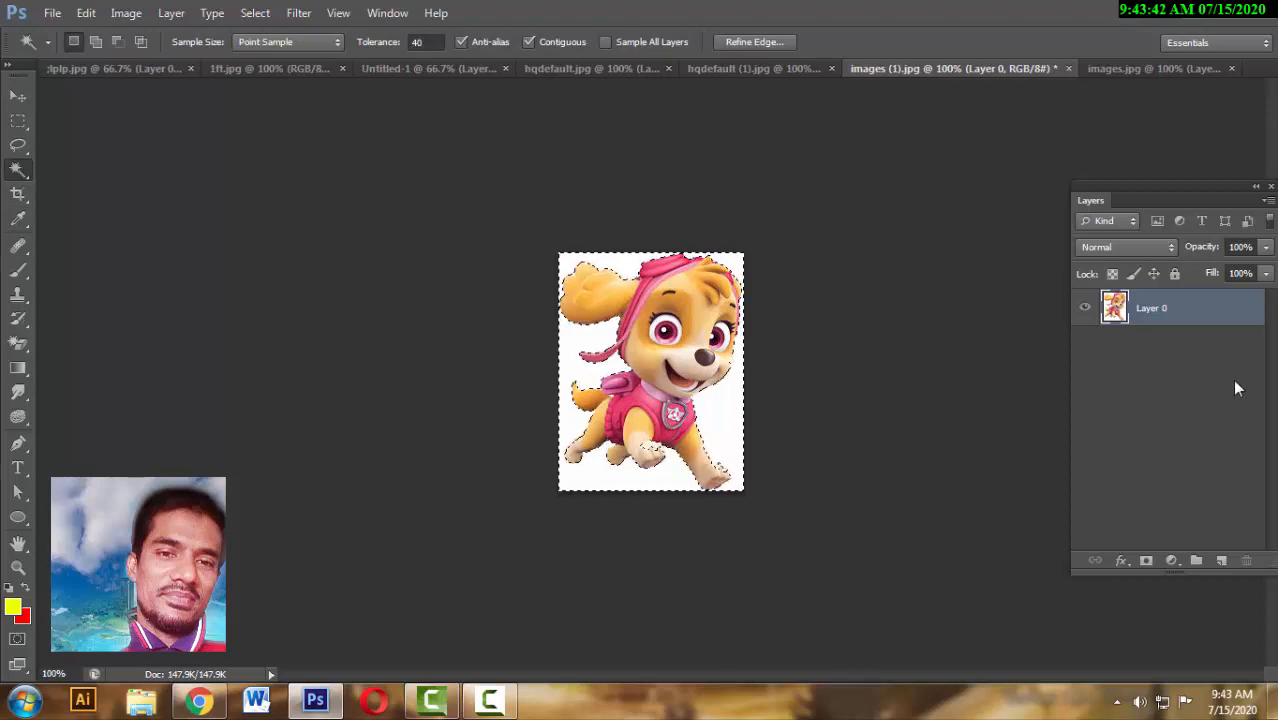
pyautogui.press('Delete')
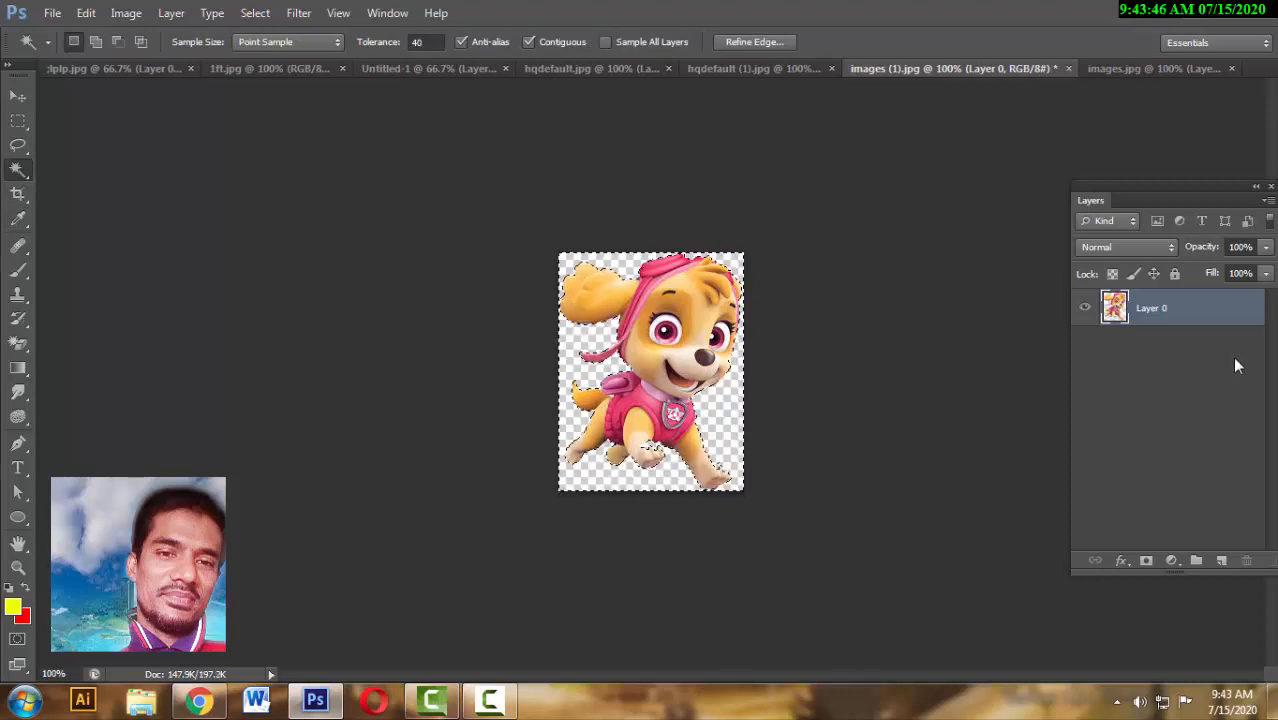
pyautogui.click(932, 537)
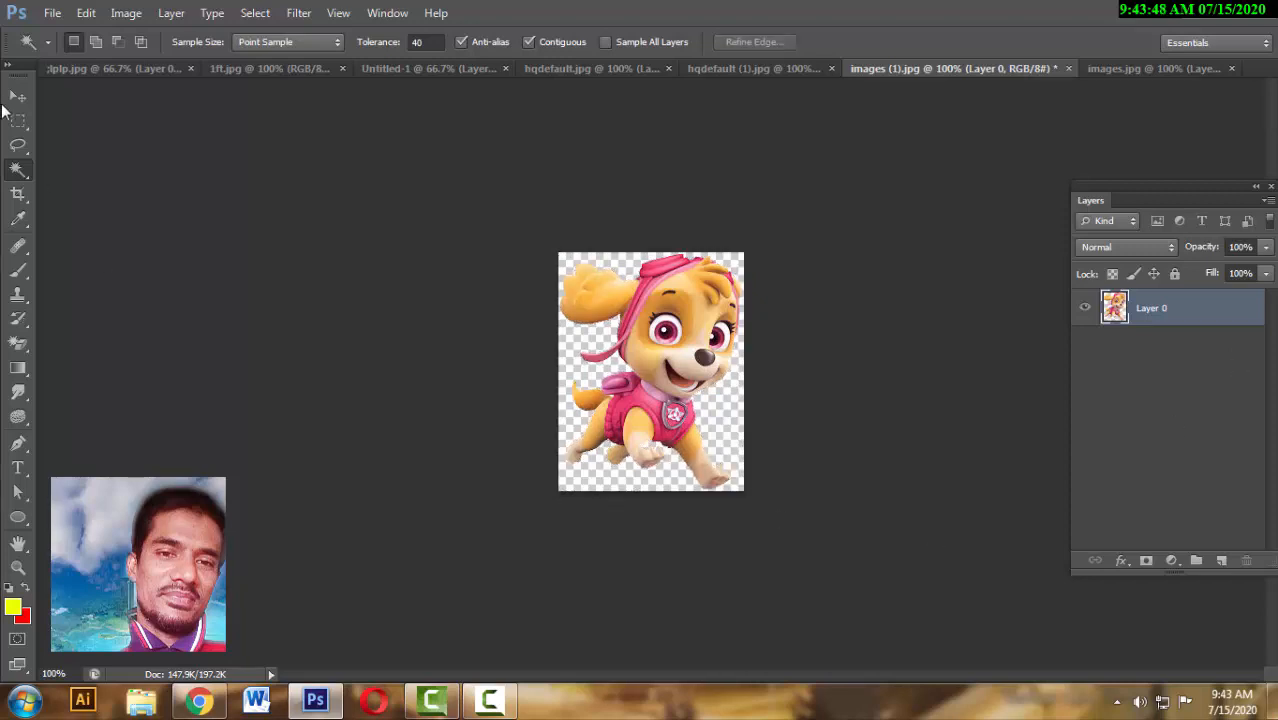
# - Move the puppy cut-out into 1ft.jpg, scale it to about 81% and place it between the lion and the curly-haired doll
pyautogui.click(18, 96)
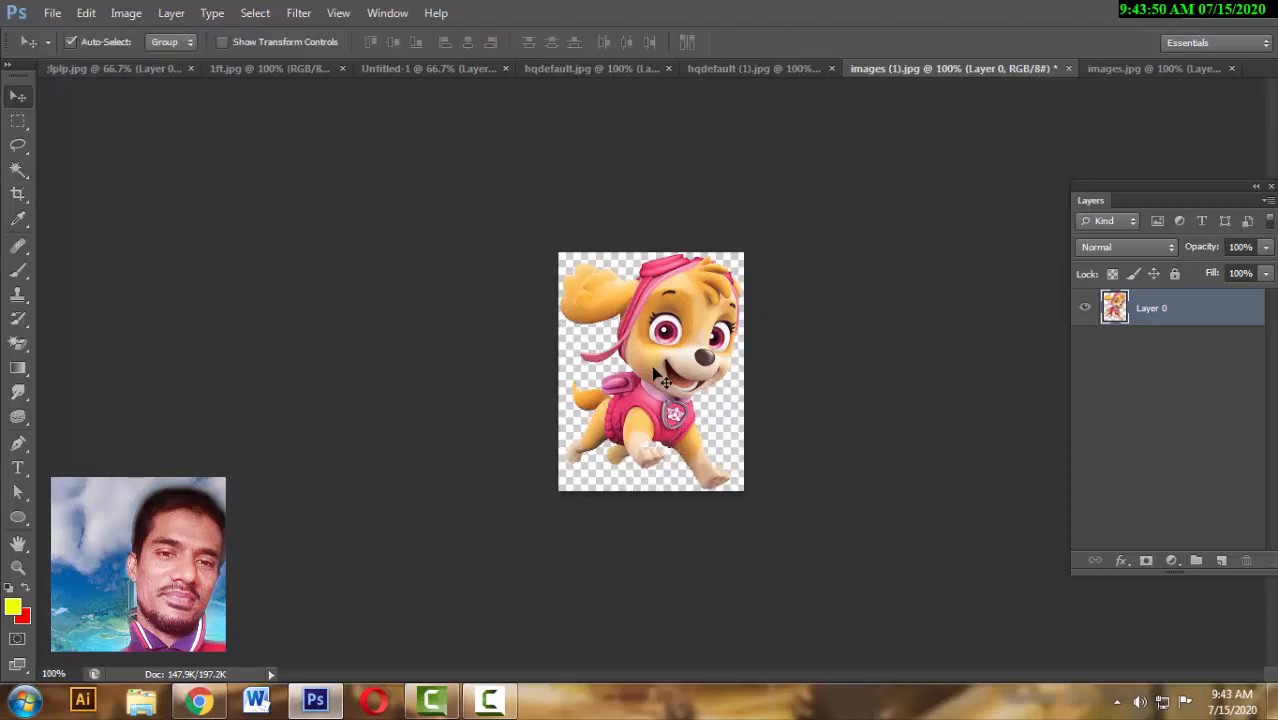
pyautogui.moveTo(656, 375); pyautogui.dragTo(548, 330)
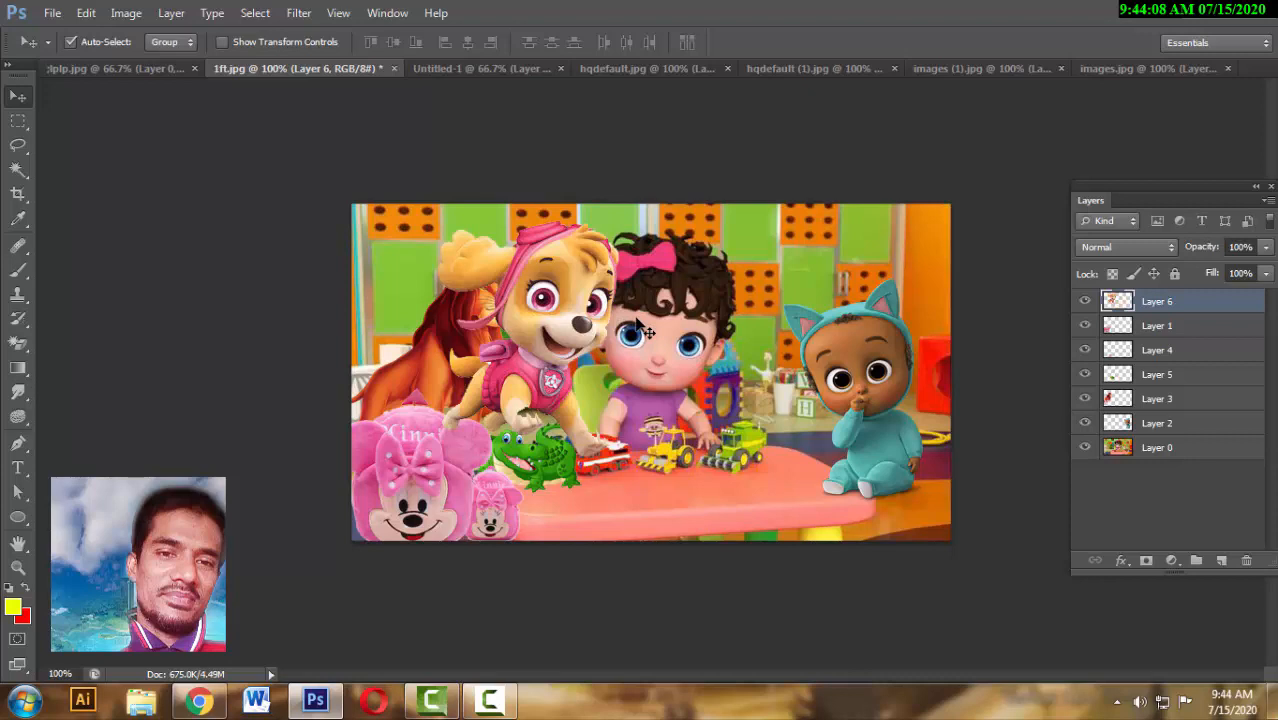
pyautogui.hotkey('ctrl', 't')
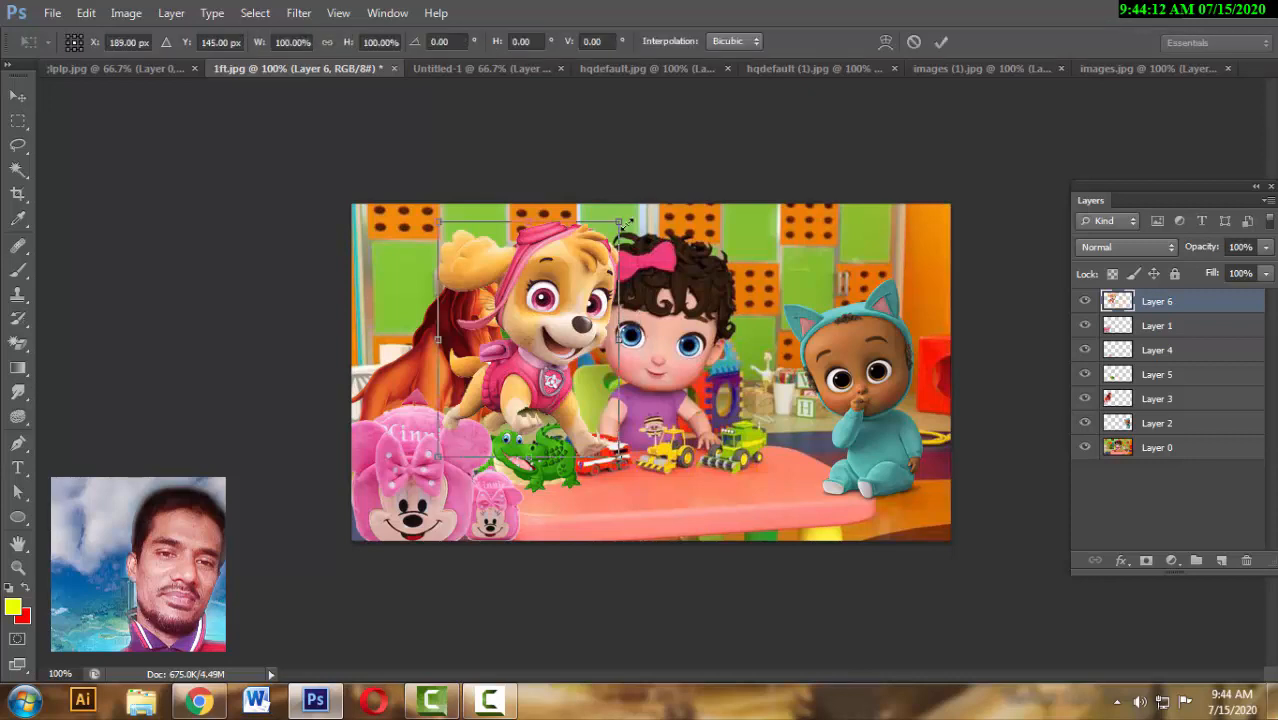
pyautogui.moveTo(619, 222); pyautogui.dragTo(601, 244)
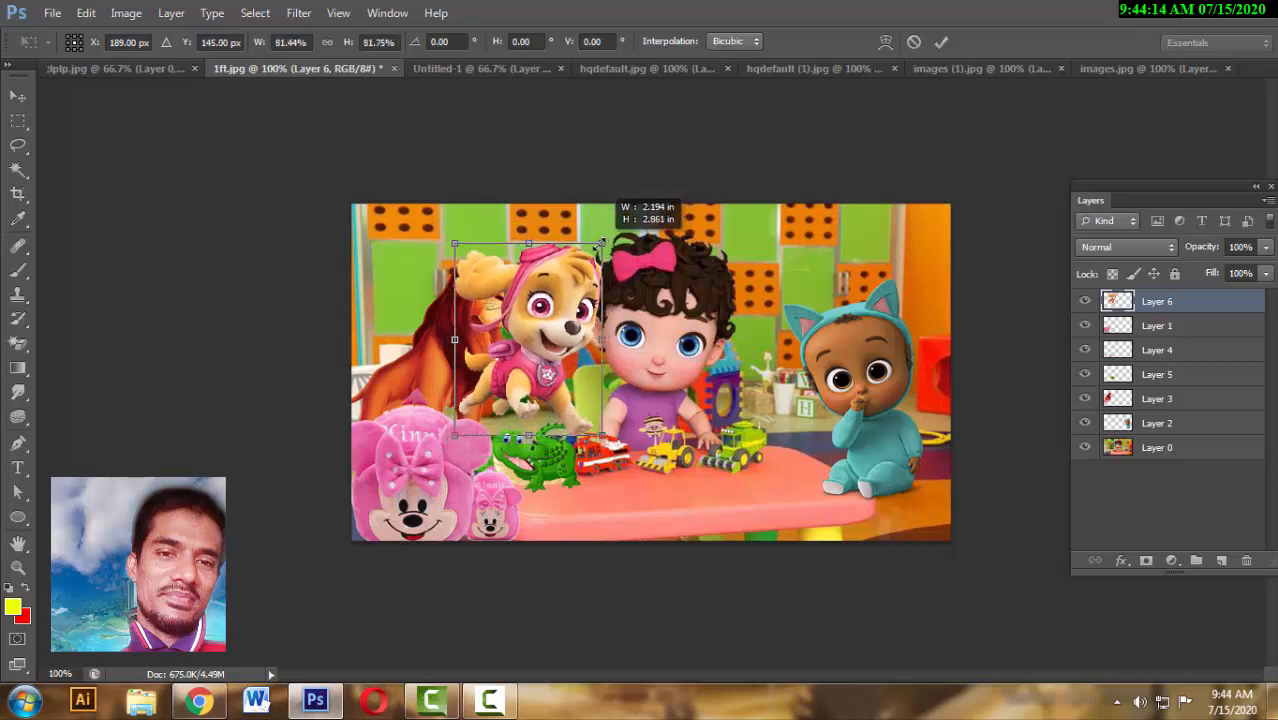
pyautogui.moveTo(541, 358); pyautogui.dragTo(544, 388)
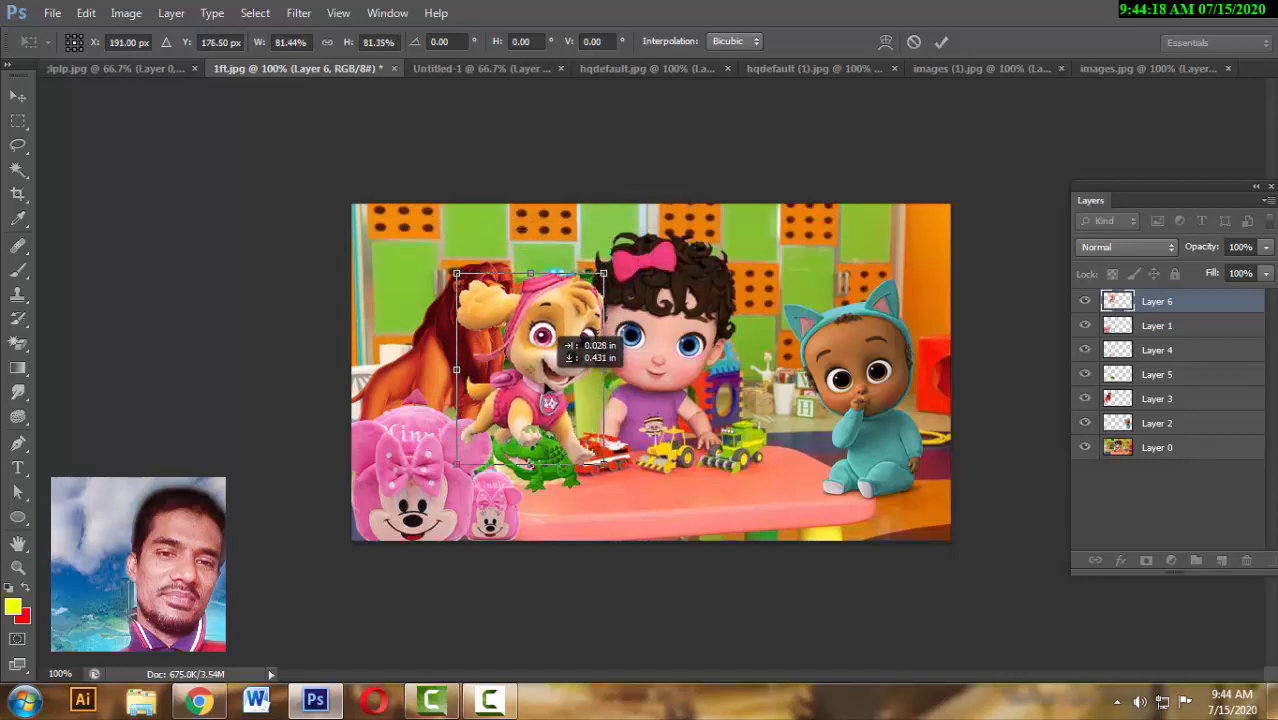
pyautogui.moveTo(560, 342); pyautogui.dragTo(560, 342)
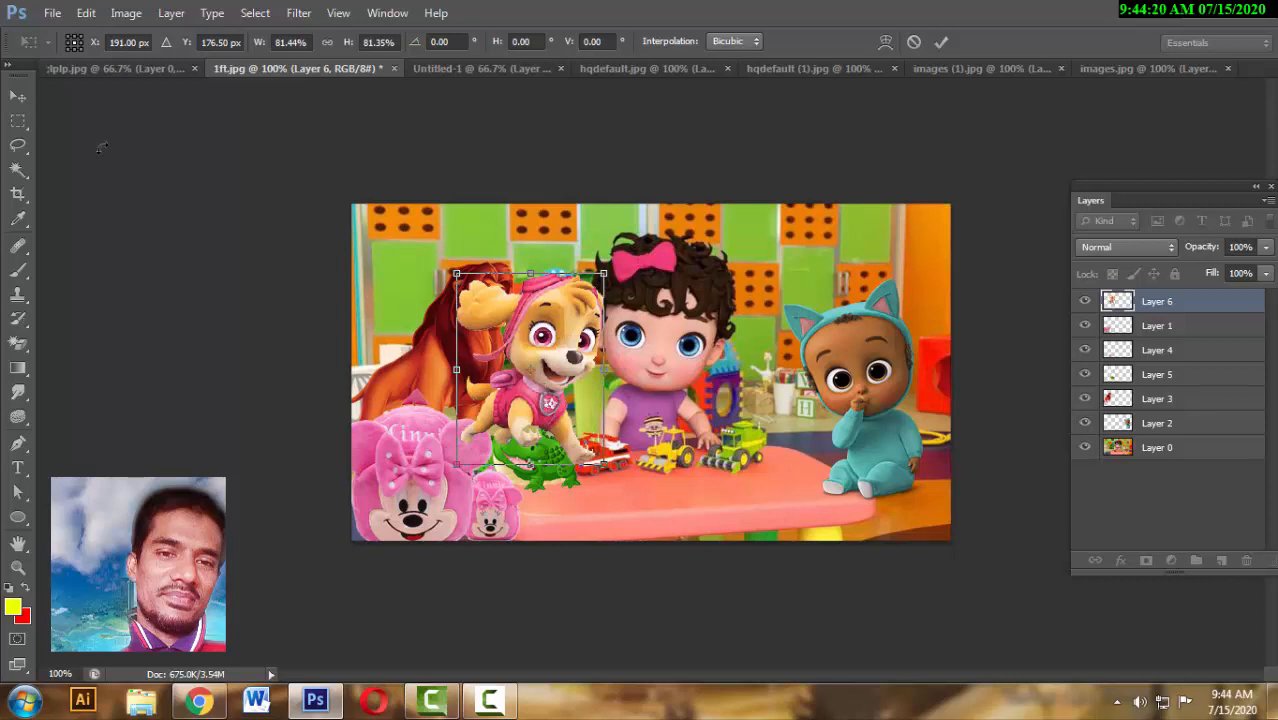
pyautogui.click(18, 95)
pyautogui.click(541, 278)
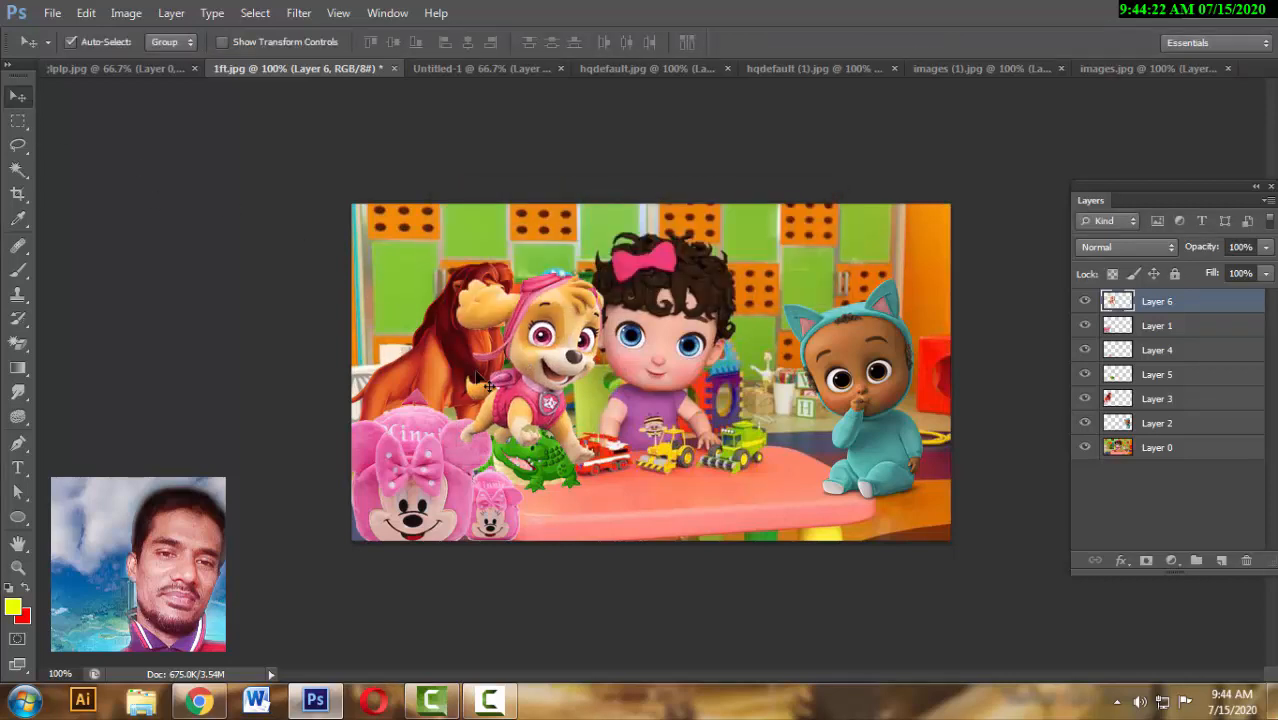
# - Move the puppy's Layer 6 below the lion's Layer 3 in the layer stack
pyautogui.click(437, 370)
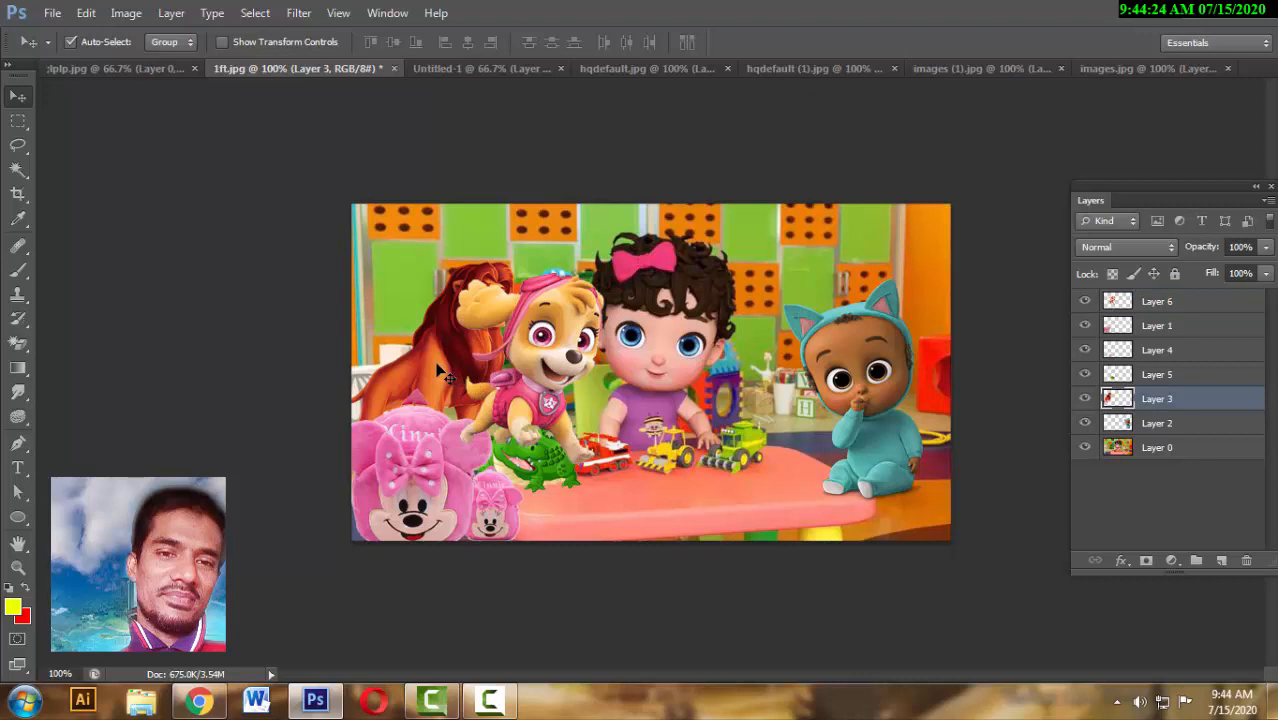
pyautogui.click(566, 379)
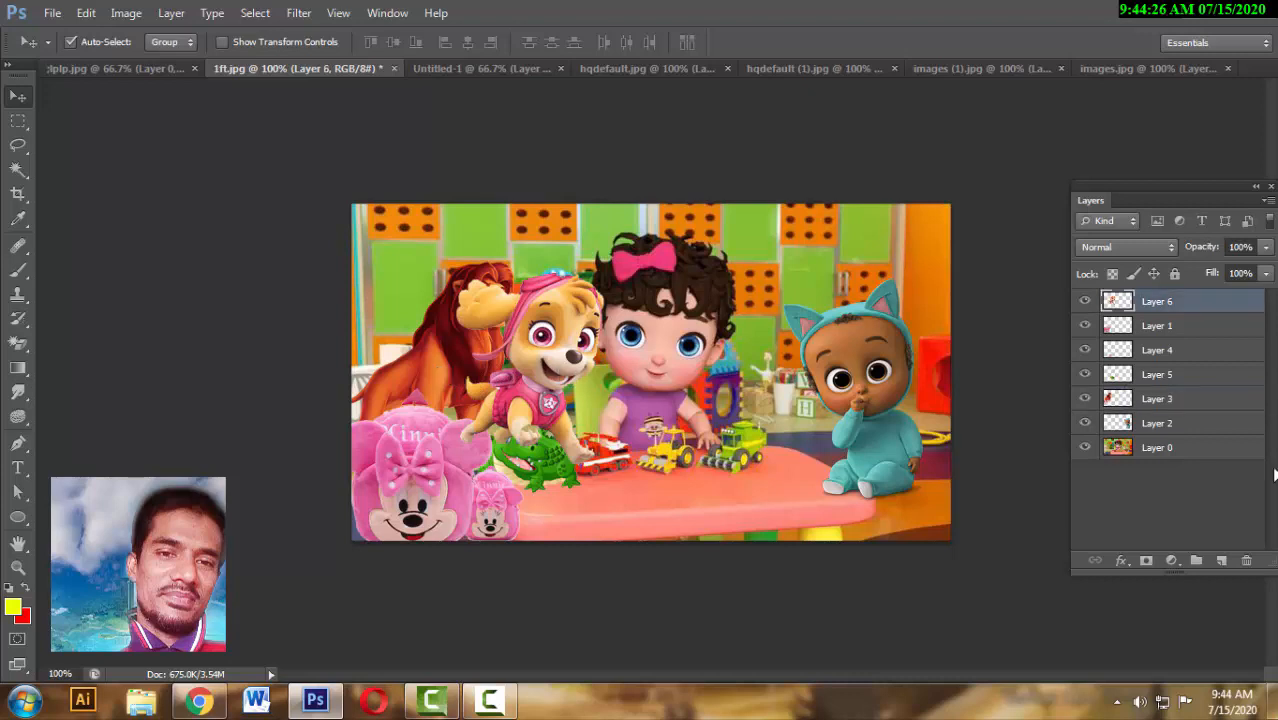
pyautogui.moveTo(1158, 304); pyautogui.dragTo(1188, 422)
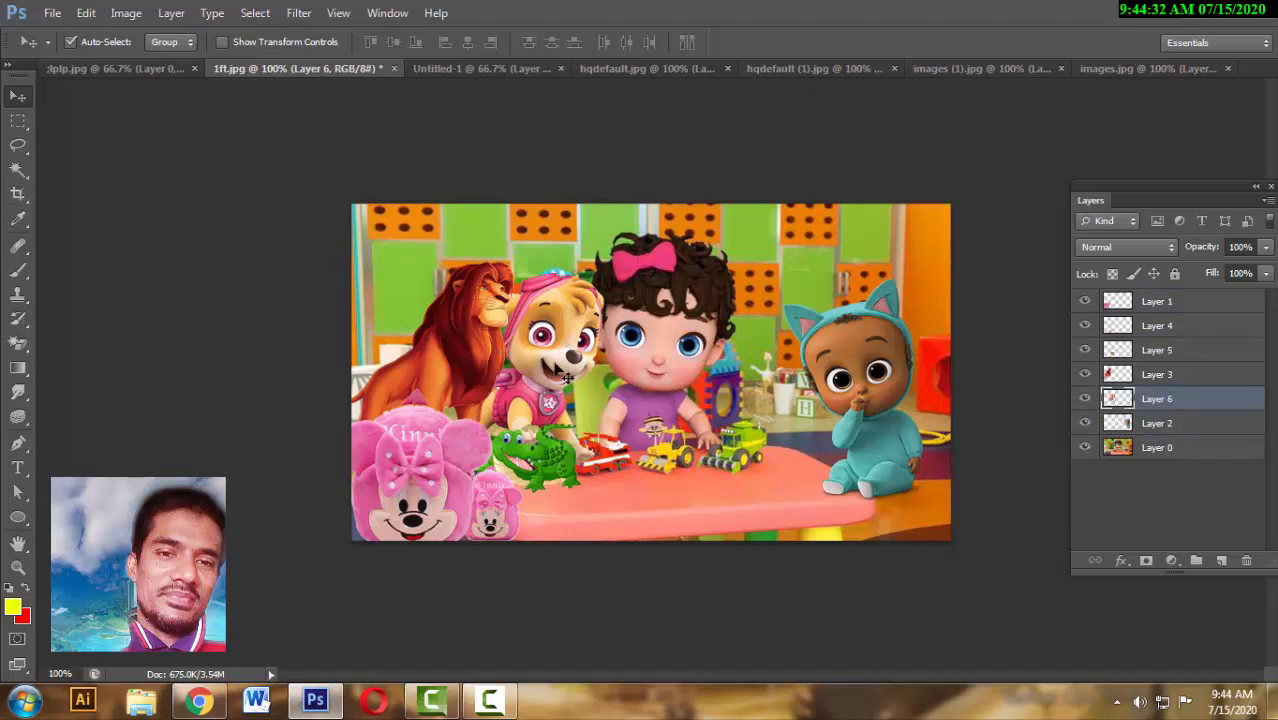
# - Nudge the puppy straight down about 20 pixels so its lower body sits behind the crocodile and the table toys
pyautogui.press('Down')
pyautogui.press('Down')
pyautogui.press('Down')
pyautogui.press('Down')
pyautogui.press('Down')
pyautogui.press('Down')
pyautogui.press('Down')
pyautogui.press('Down')
pyautogui.press('Down')
pyautogui.press('Down')
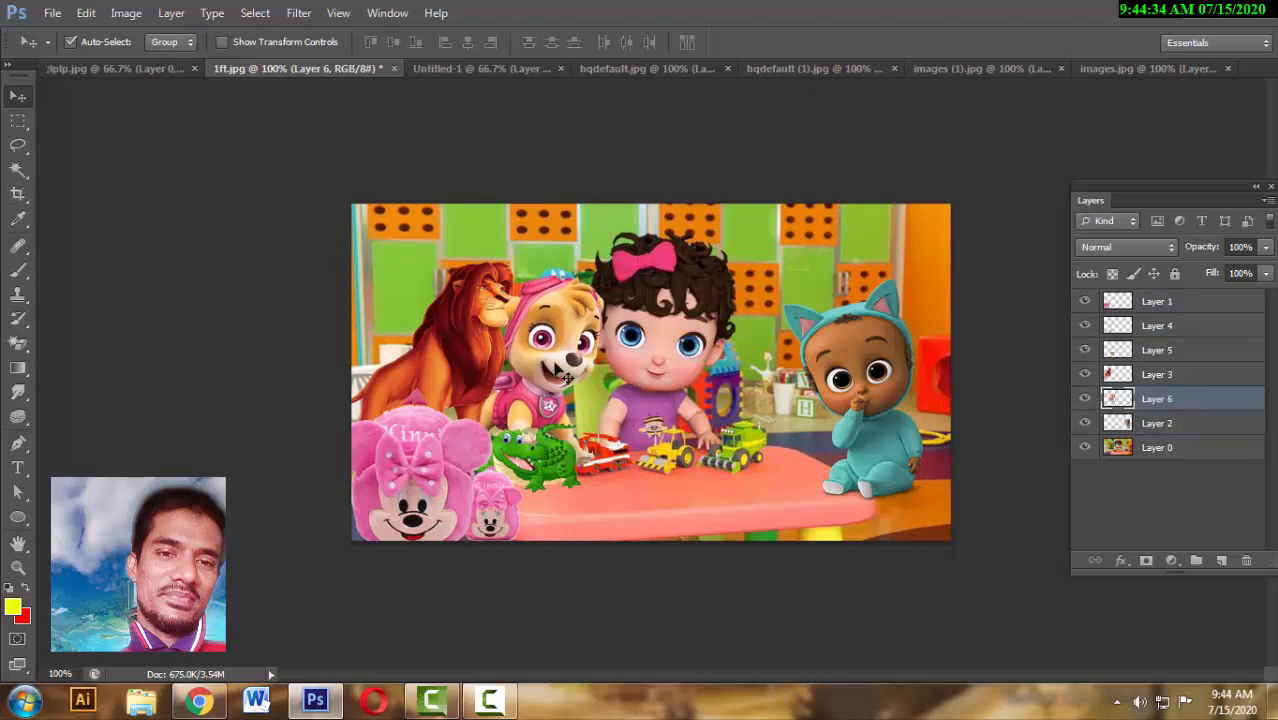
pyautogui.press('Down')
pyautogui.press('Down')
pyautogui.press('Down')
pyautogui.press('Down')
pyautogui.press('Down')
pyautogui.press('Down')
pyautogui.press('Down')
pyautogui.press('Down')
pyautogui.press('Down')
pyautogui.press('Down')
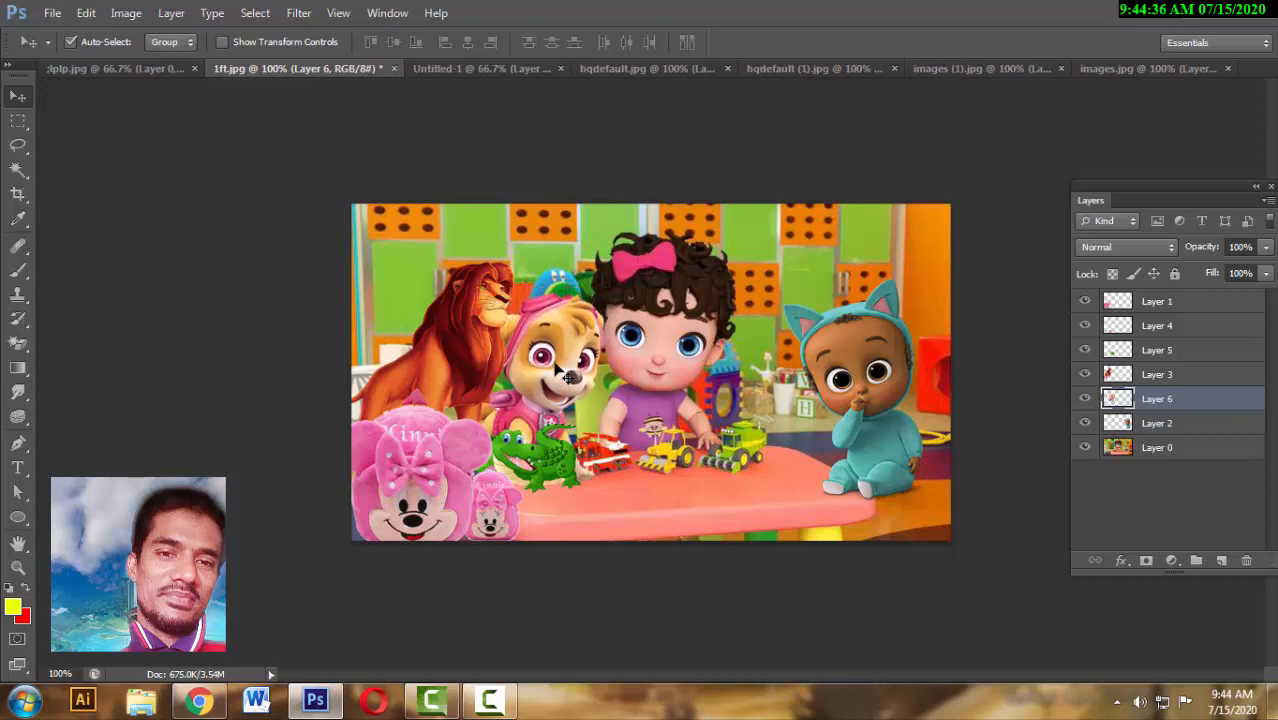
# - Nudge the puppy about 5 pixels right and about 12 pixels down behind the crocodile and toys
pyautogui.press('Right')
pyautogui.press('Right')
pyautogui.press('Right')
pyautogui.press('Right')
pyautogui.press('Right')
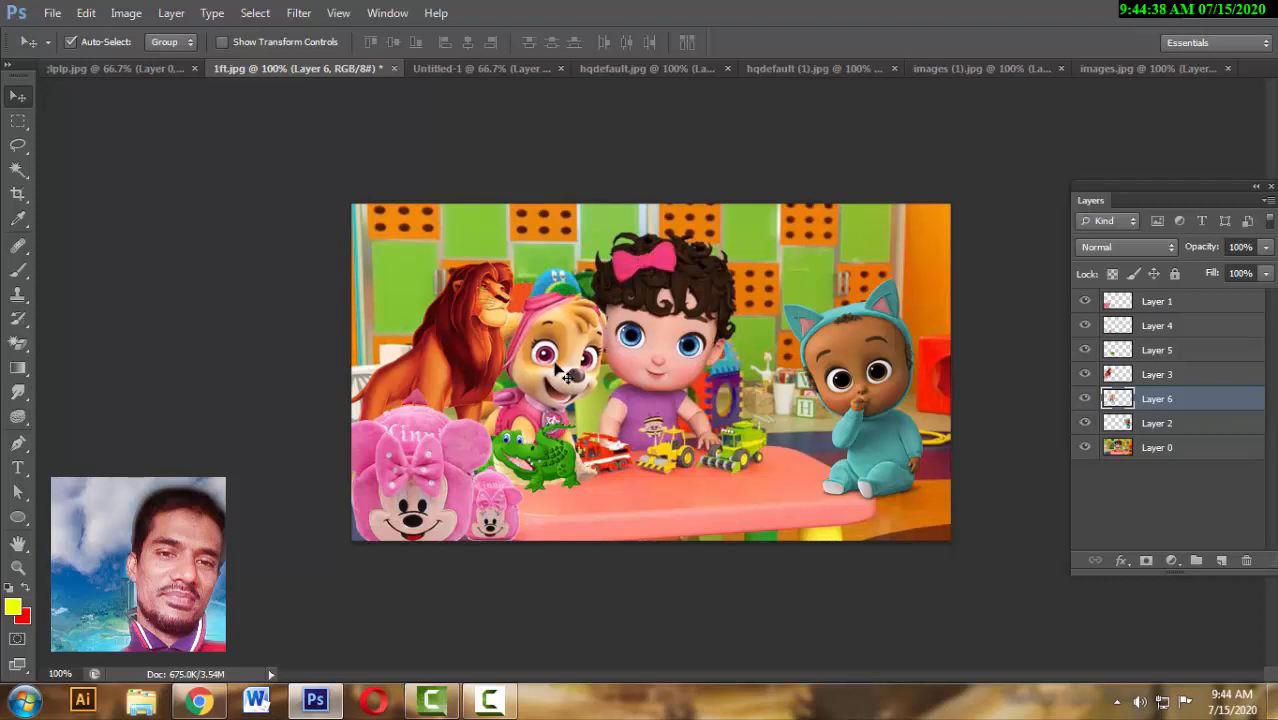
pyautogui.press('Down')
pyautogui.press('Down')
pyautogui.press('Down')
pyautogui.press('Down')
pyautogui.press('Down')
pyautogui.press('Down')
pyautogui.press('Down')
pyautogui.press('Down')
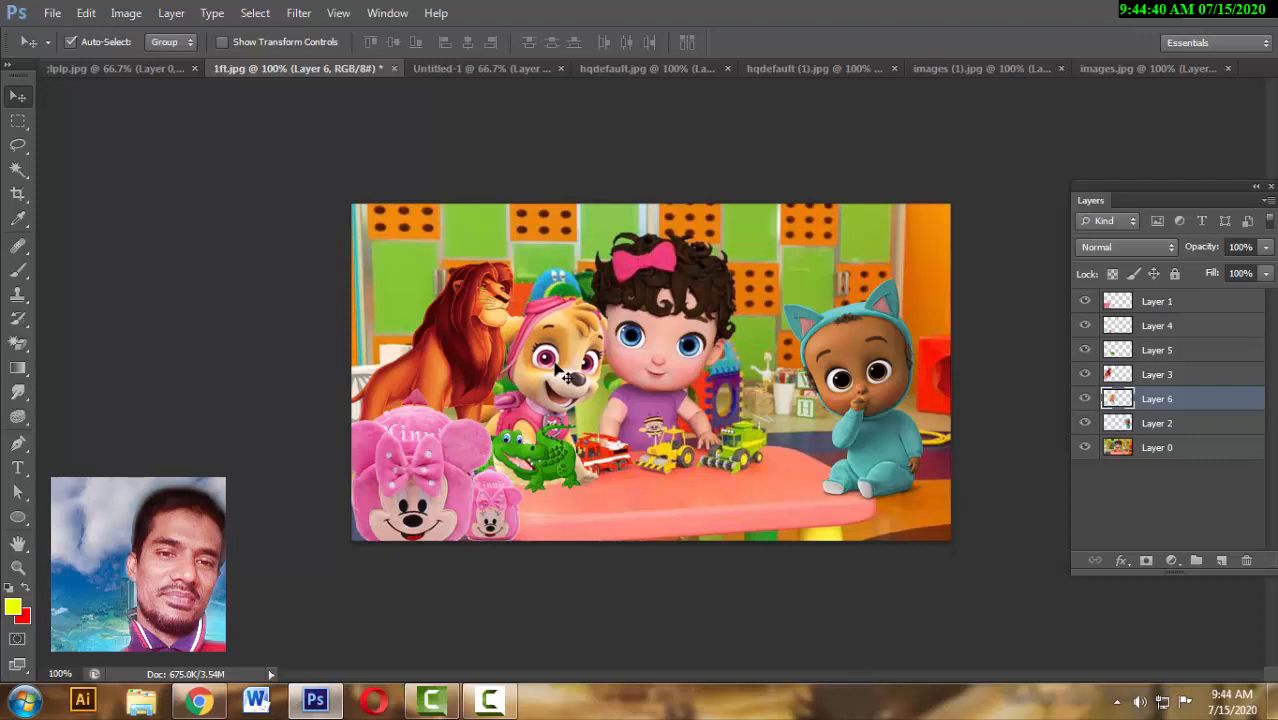
pyautogui.press('Down')
pyautogui.press('Down')
pyautogui.press('Down')
pyautogui.press('Down')
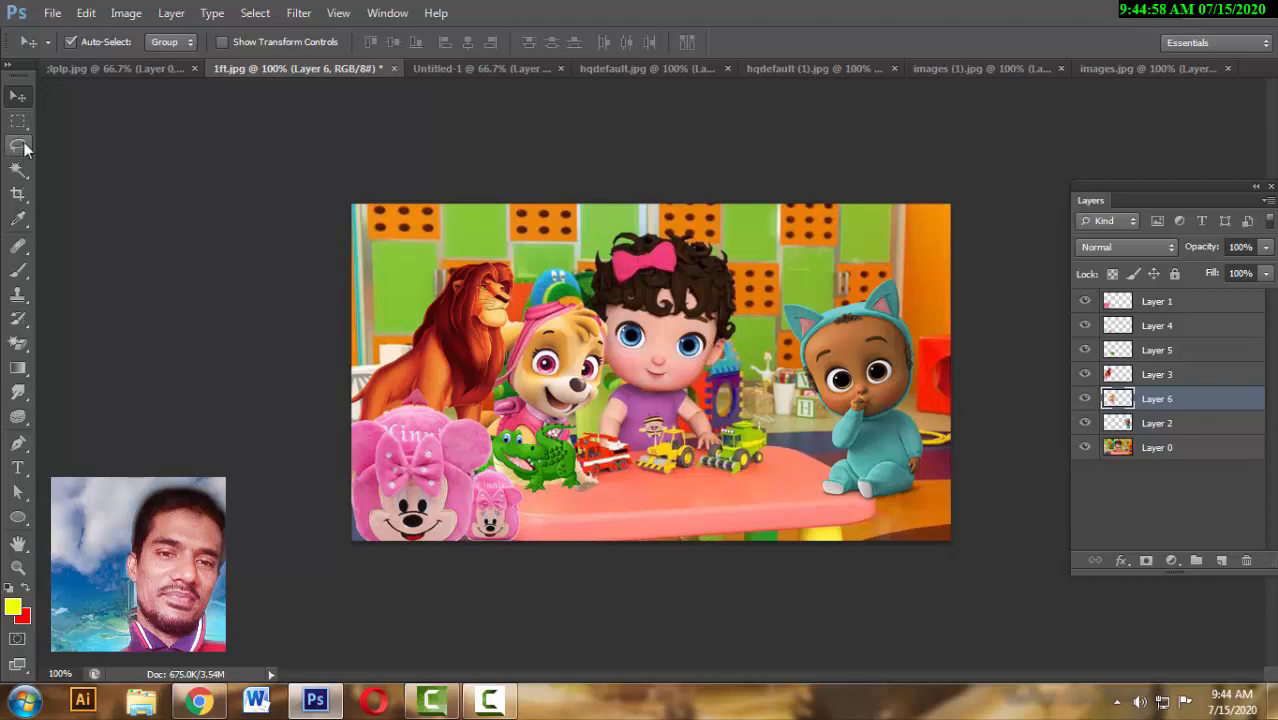
pyautogui.click(18, 170)
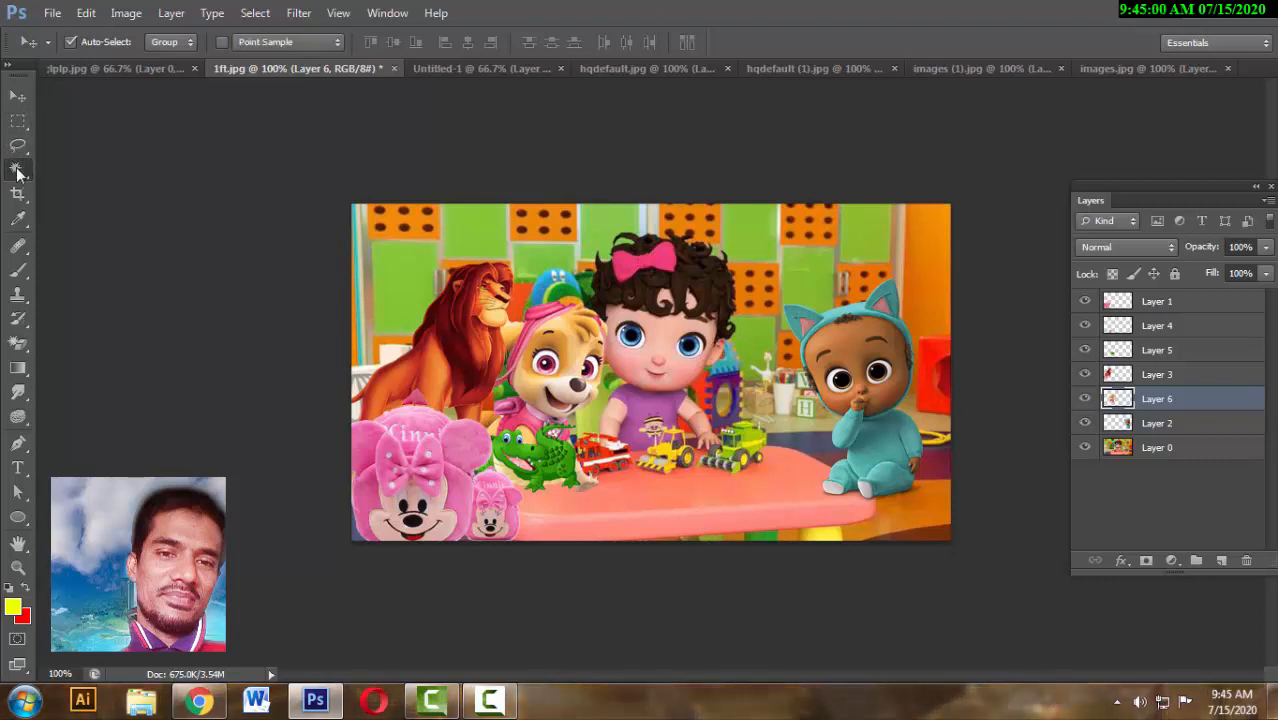
pyautogui.click(690, 508)
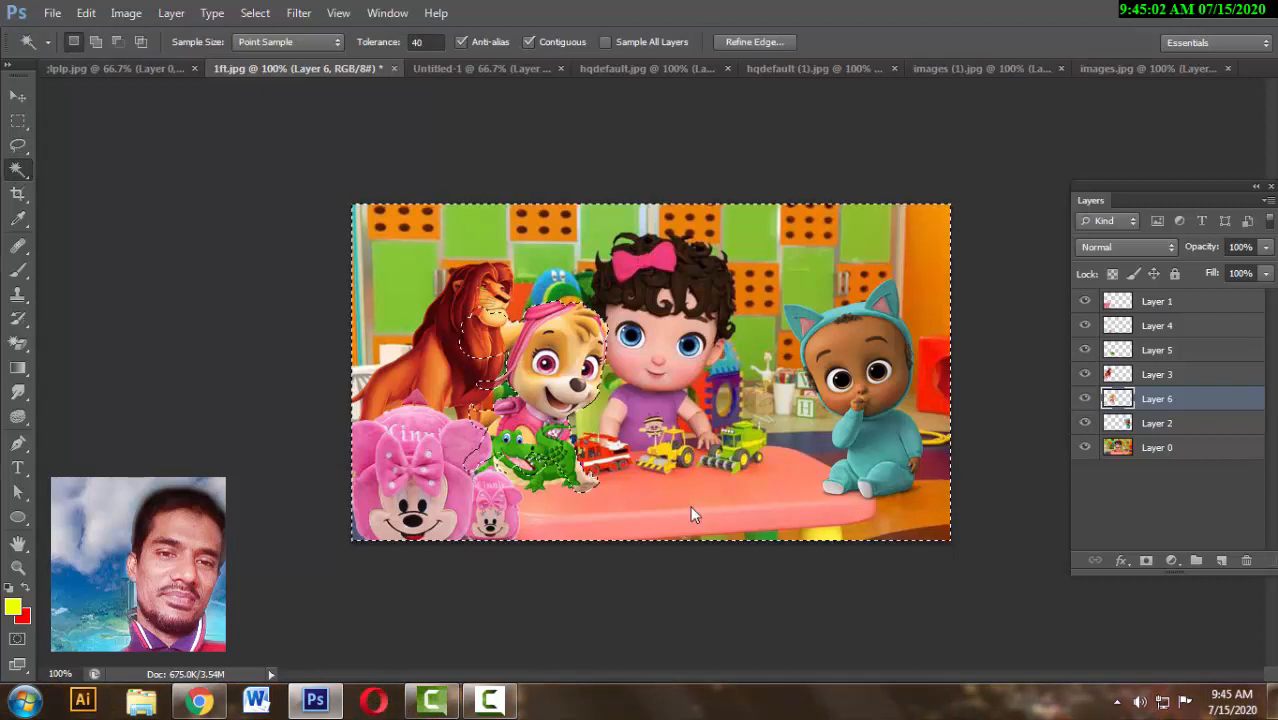
pyautogui.click(18, 95)
pyautogui.hotkey('ctrl', 'd')
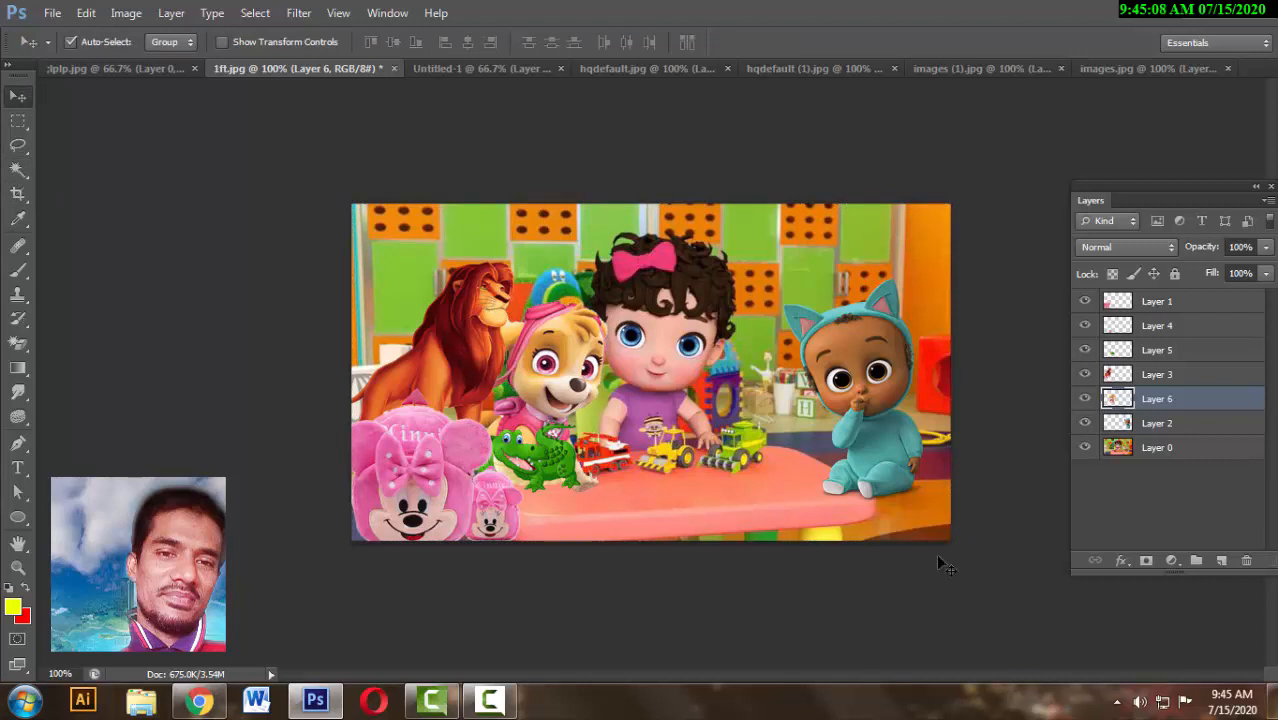
# - Select the whole pink tabletop on Layer 0 with the Magic Wand, adding the unselected strips along its front edge
pyautogui.click(1190, 449)
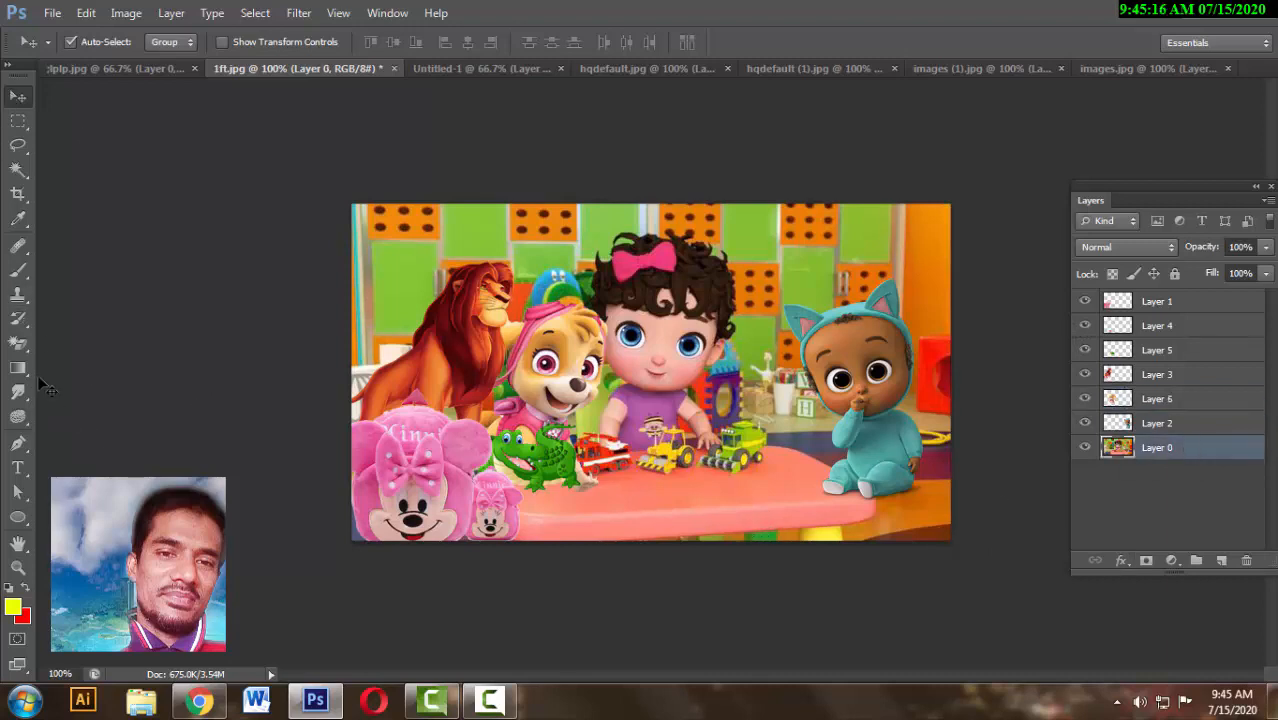
pyautogui.click(18, 172)
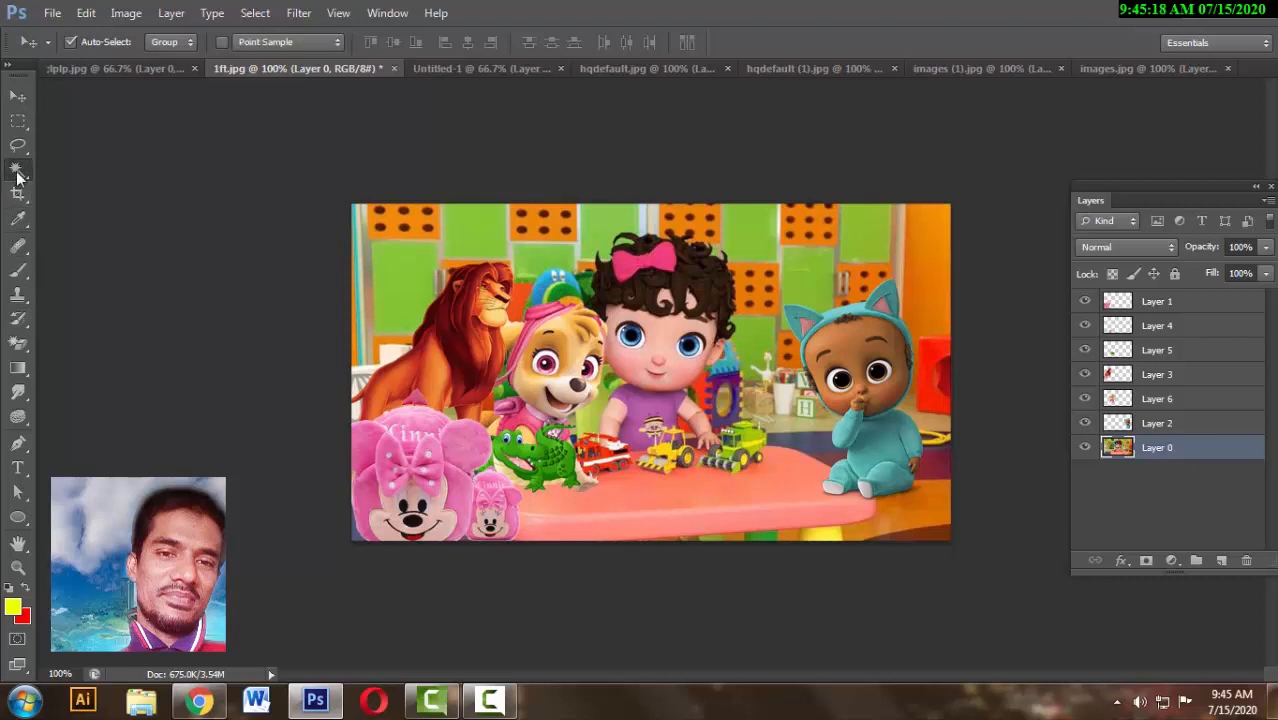
pyautogui.click(639, 505)
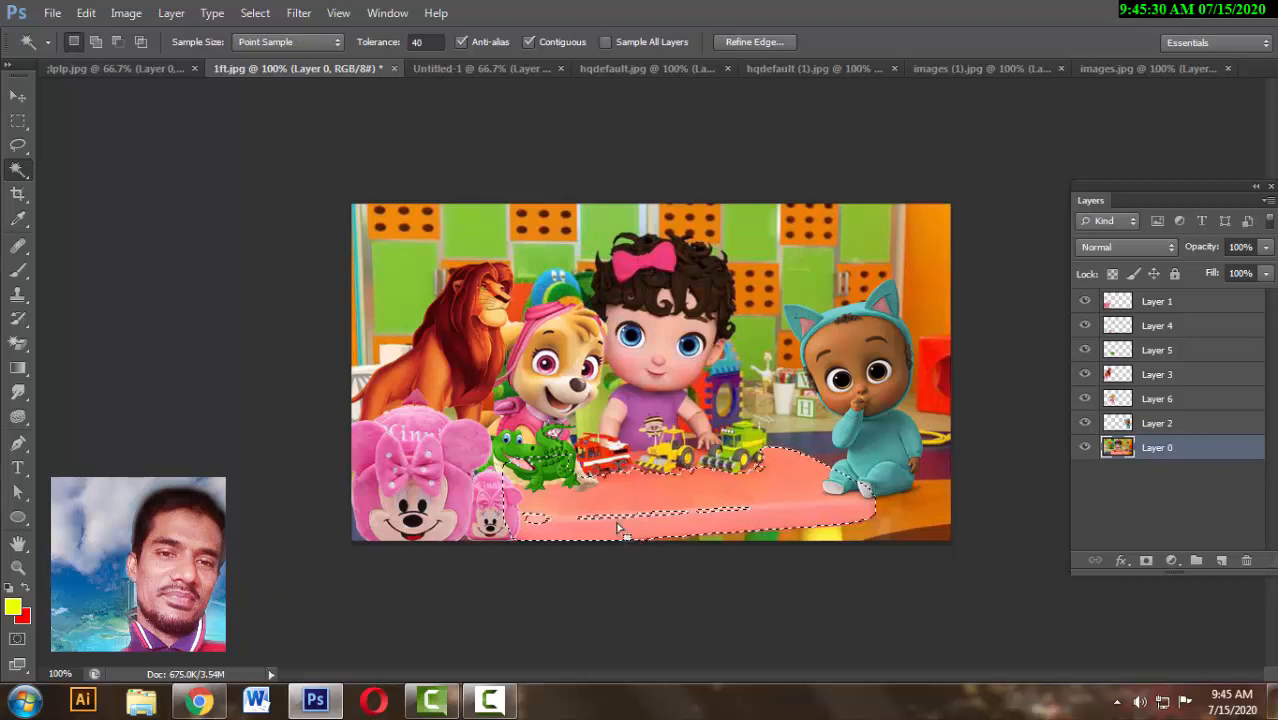
pyautogui.press('shift')
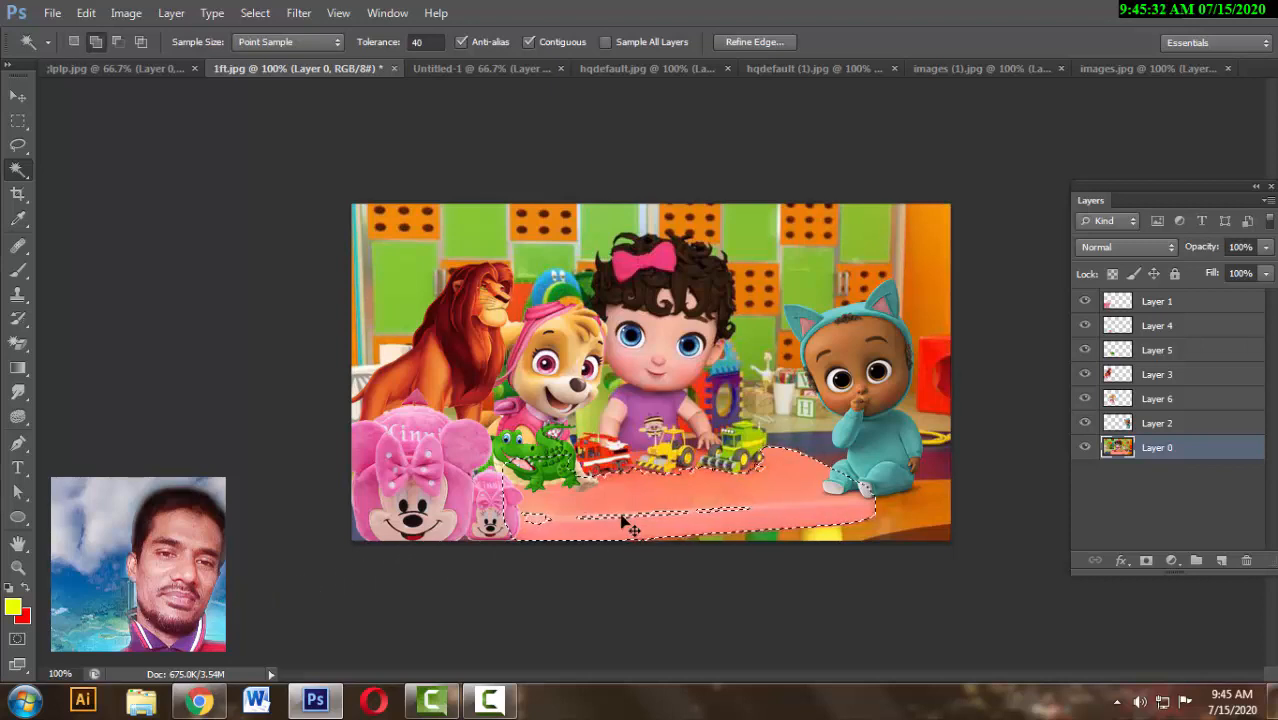
pyautogui.keyDown('shift'); pyautogui.click(622, 521); pyautogui.keyUp('shift')
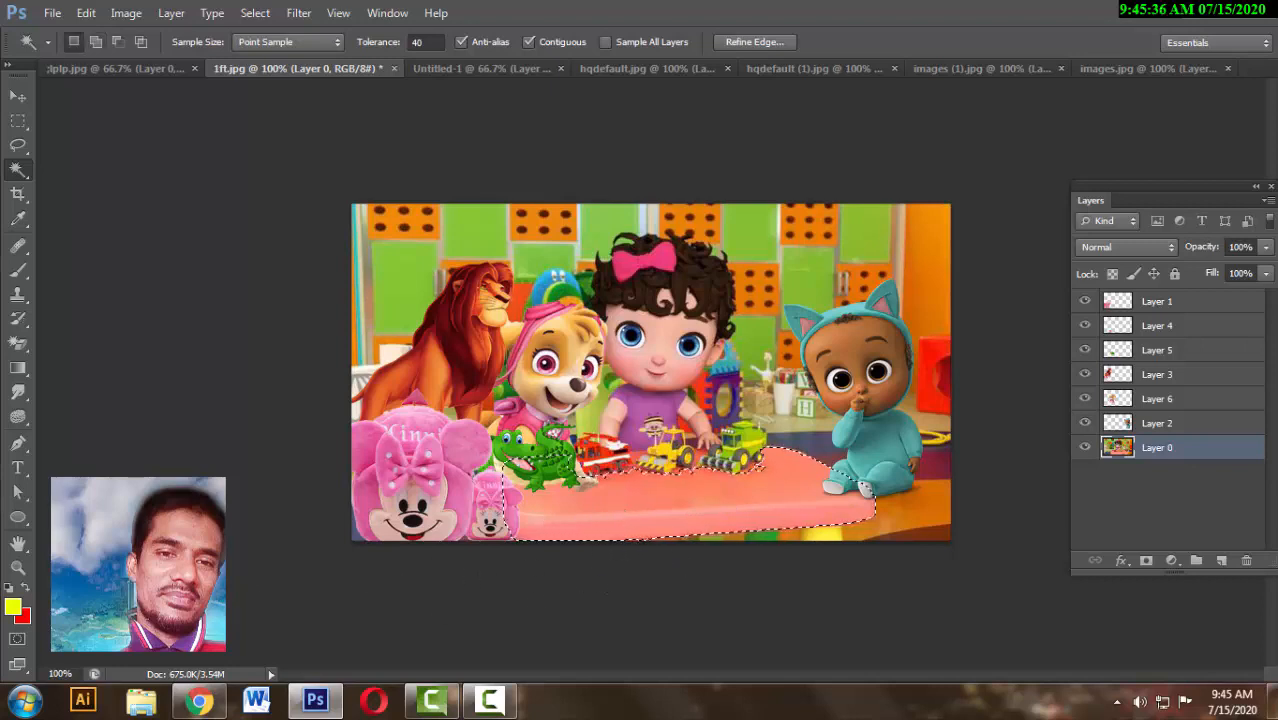
# - Set the foreground colour to light orange f8a36b, fill the selected tabletop with it and deselect
pyautogui.click(14, 607)
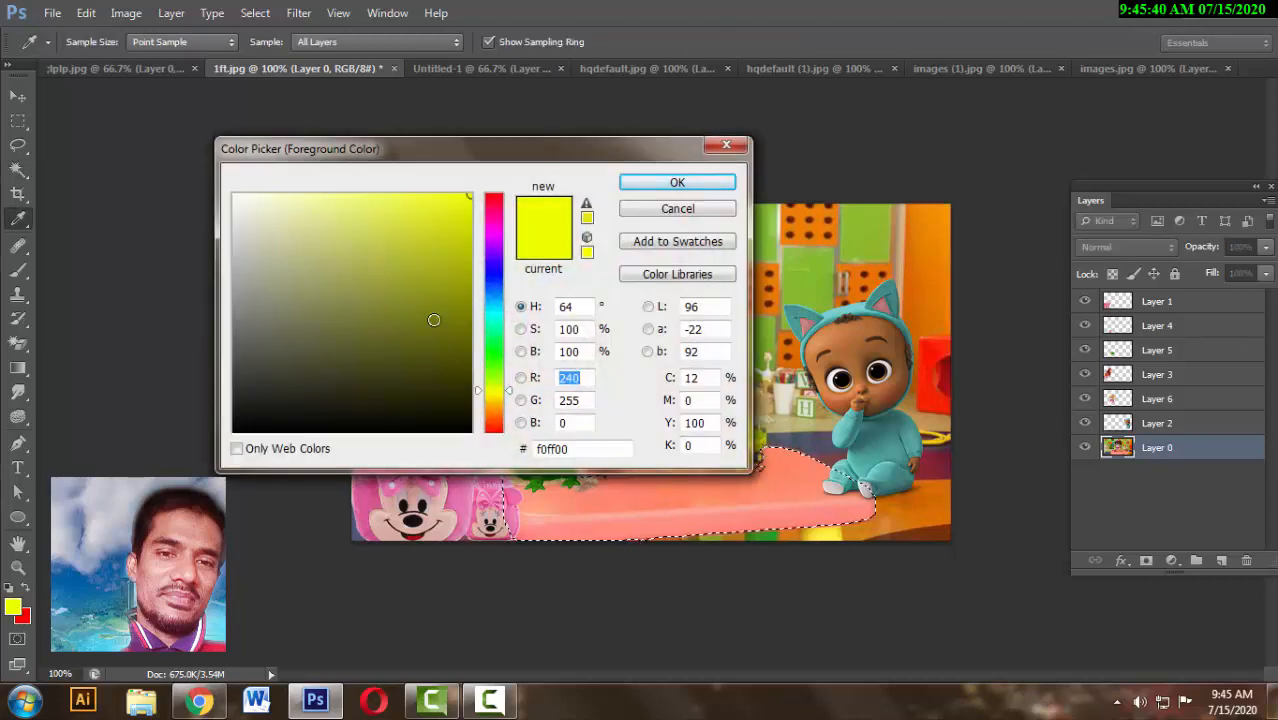
pyautogui.click(496, 221)
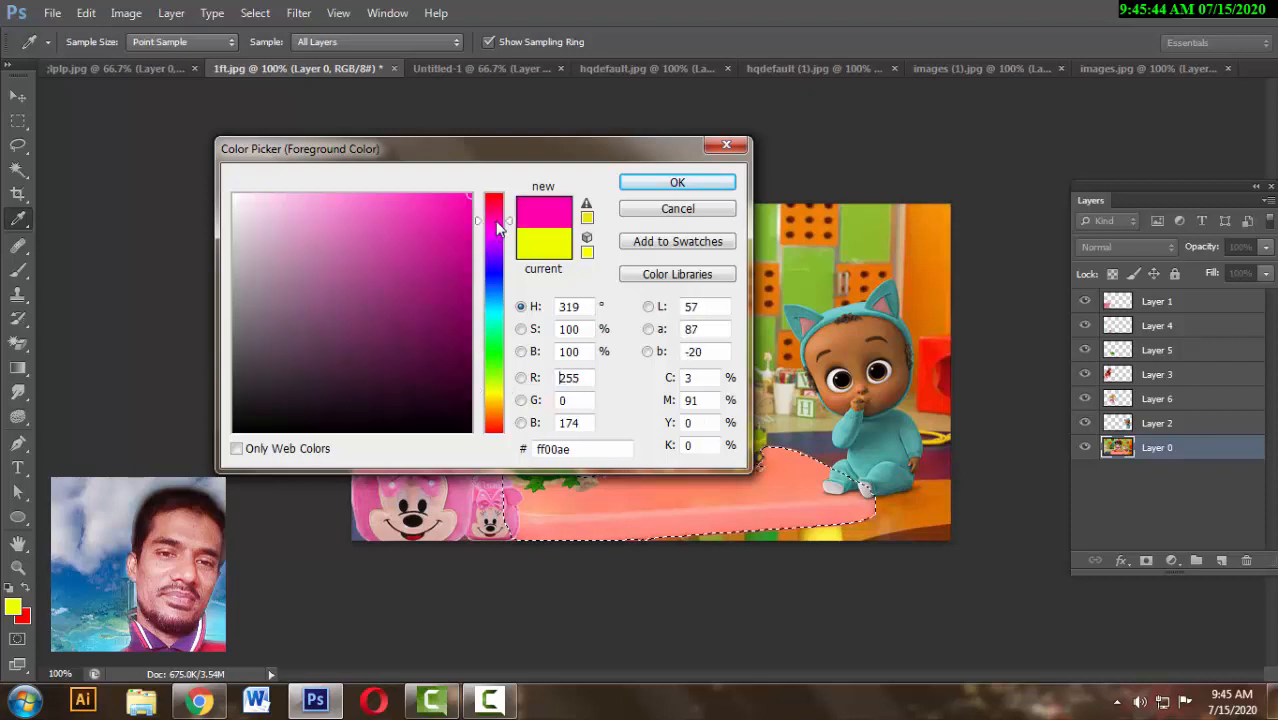
pyautogui.moveTo(497, 222); pyautogui.dragTo(502, 425)
pyautogui.moveTo(463, 208); pyautogui.dragTo(368, 200)
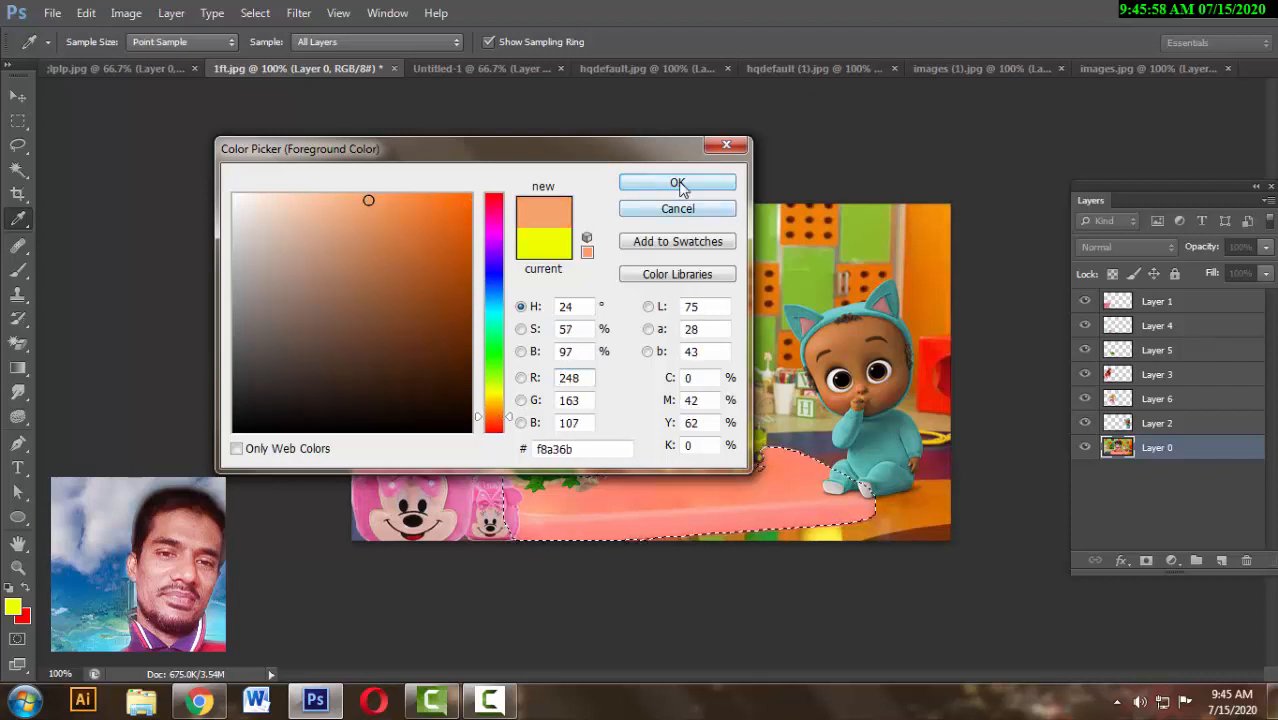
pyautogui.click(677, 182)
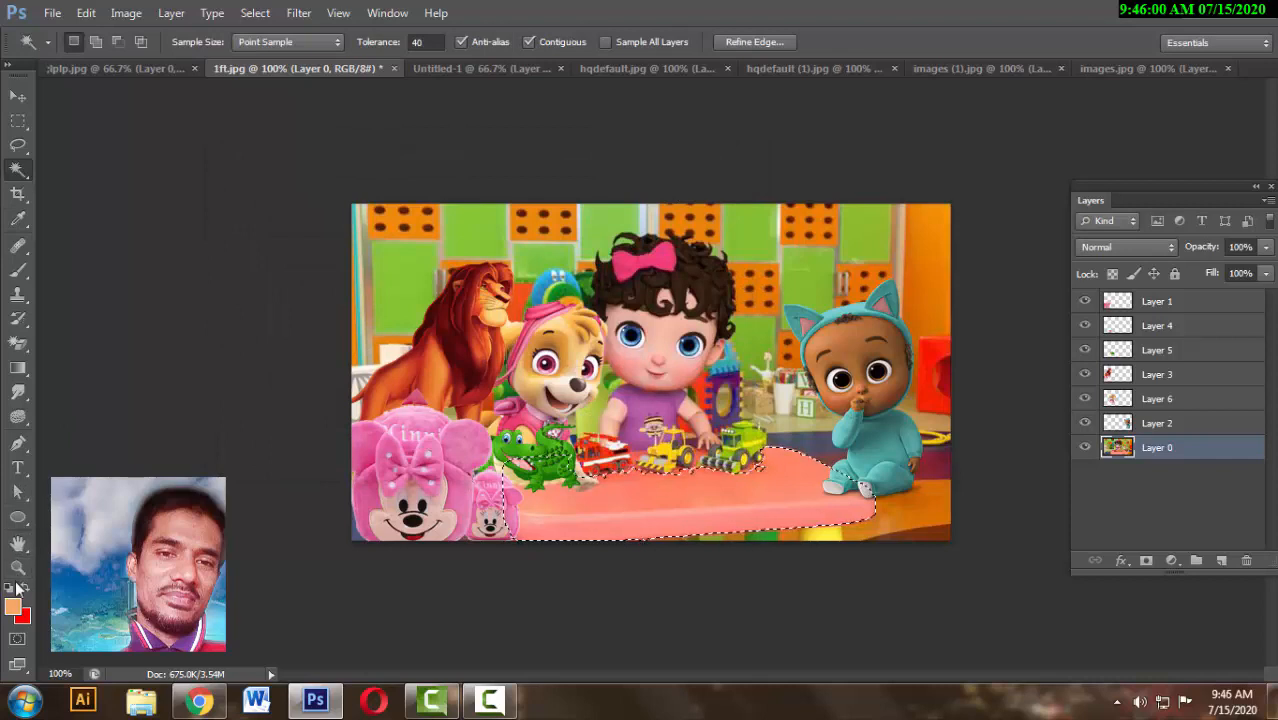
pyautogui.hotkey('alt', 'BackSpace')
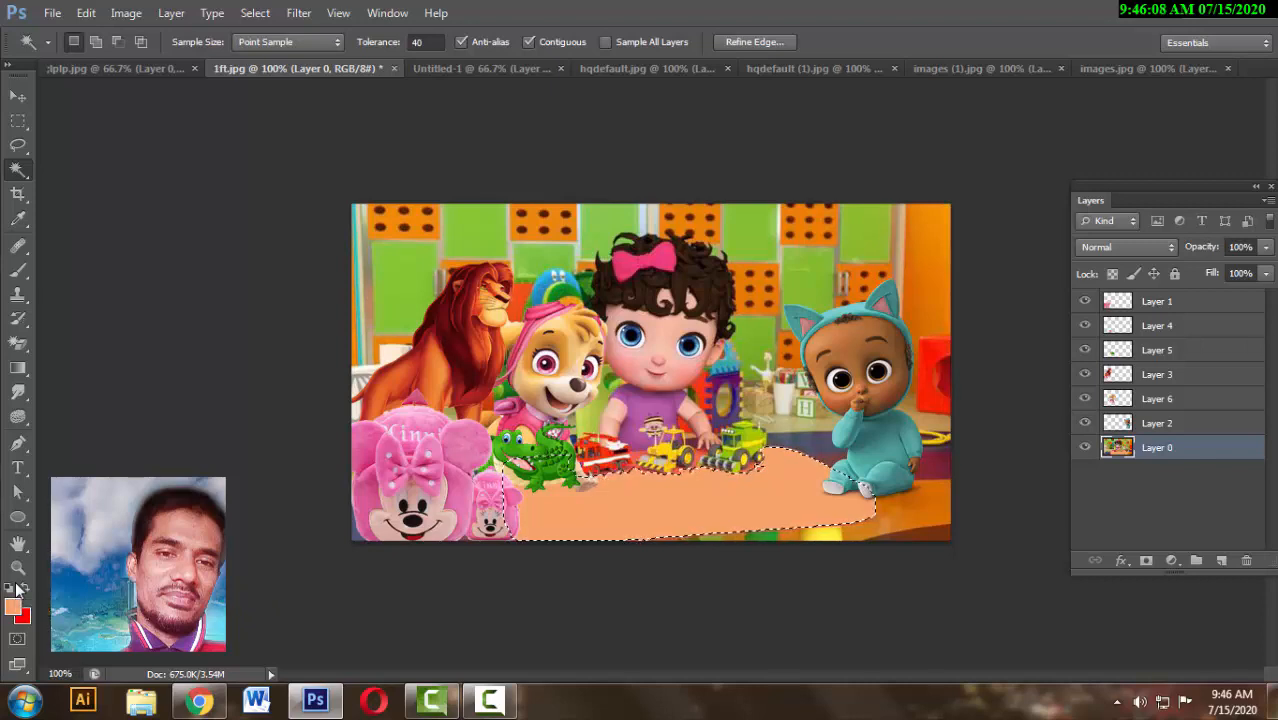
pyautogui.hotkey('ctrl', 'd')
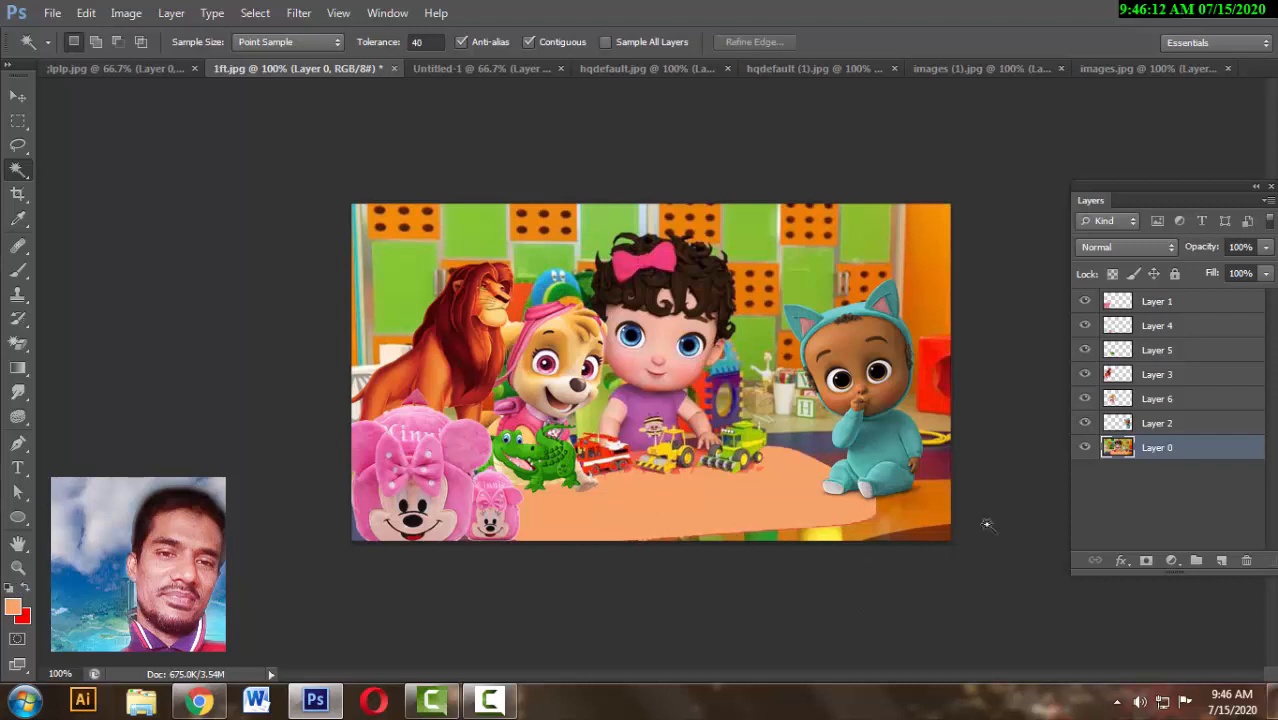
# - Select the green wall panel to the upper right of the curly-haired doll and fill it with bright green 00ff0c
pyautogui.click(756, 235)
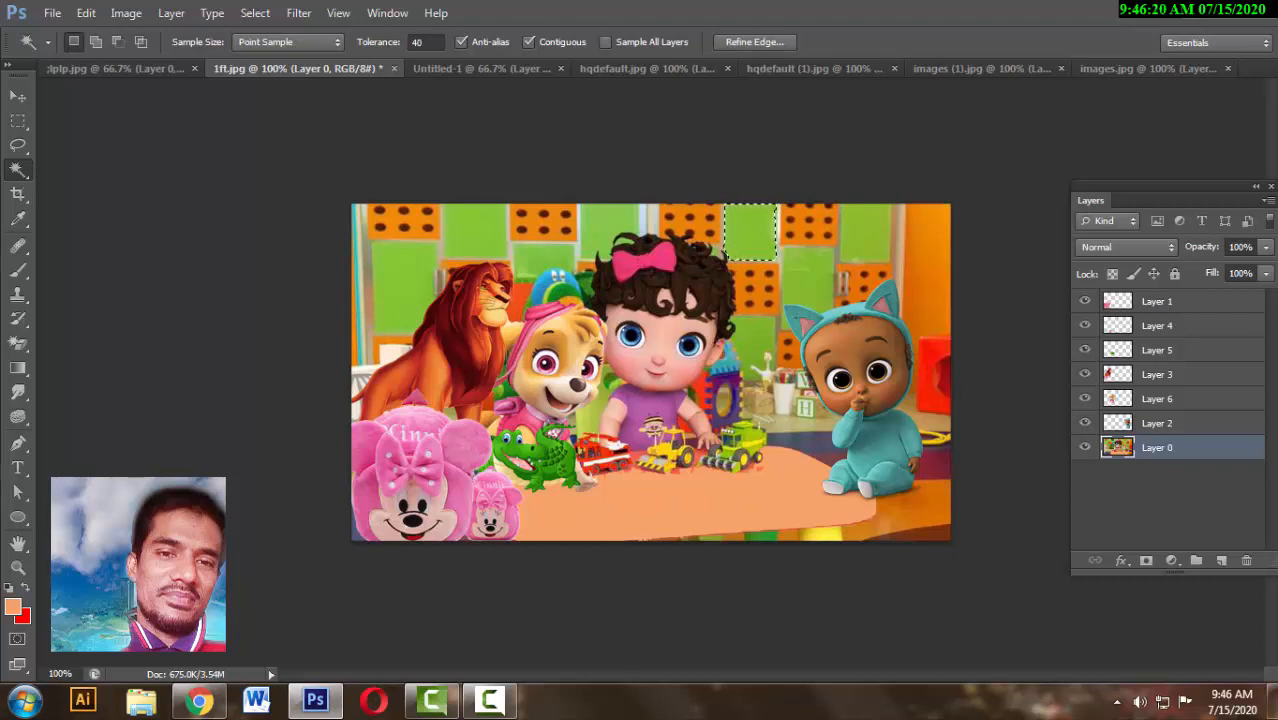
pyautogui.click(13, 606)
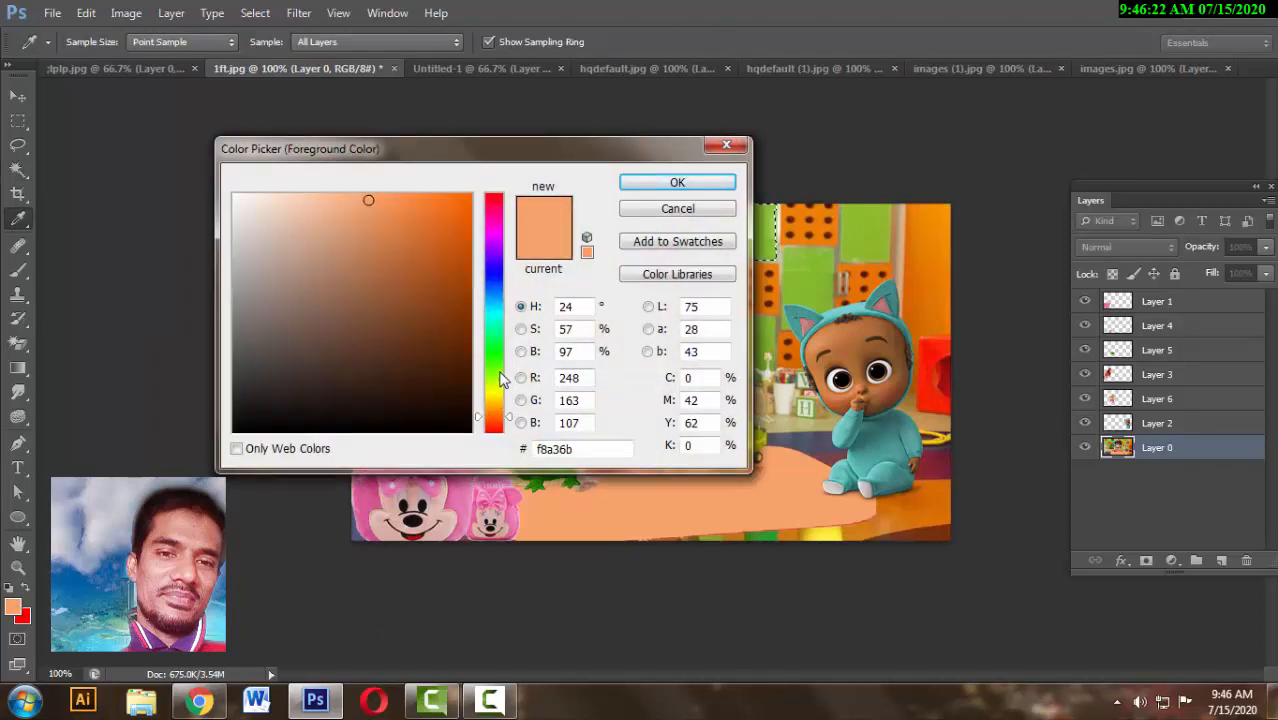
pyautogui.moveTo(503, 380); pyautogui.dragTo(503, 350)
pyautogui.moveTo(456, 256); pyautogui.dragTo(490, 188)
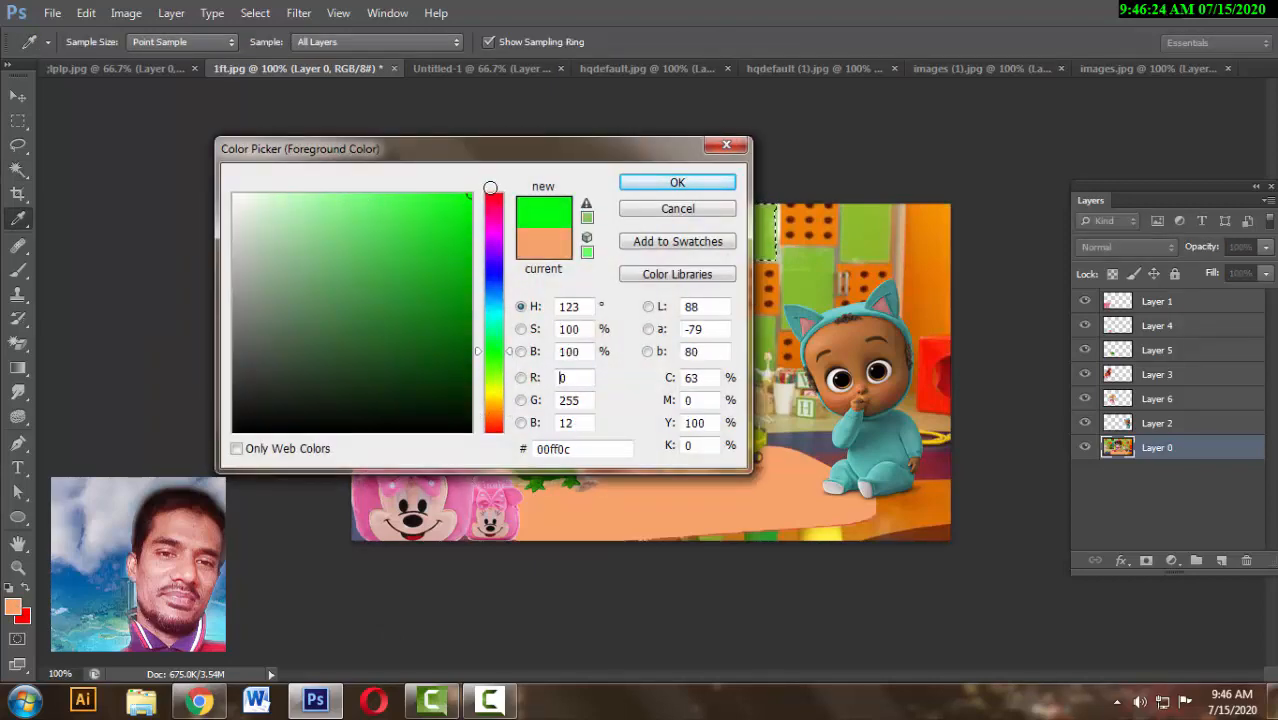
pyautogui.click(705, 182)
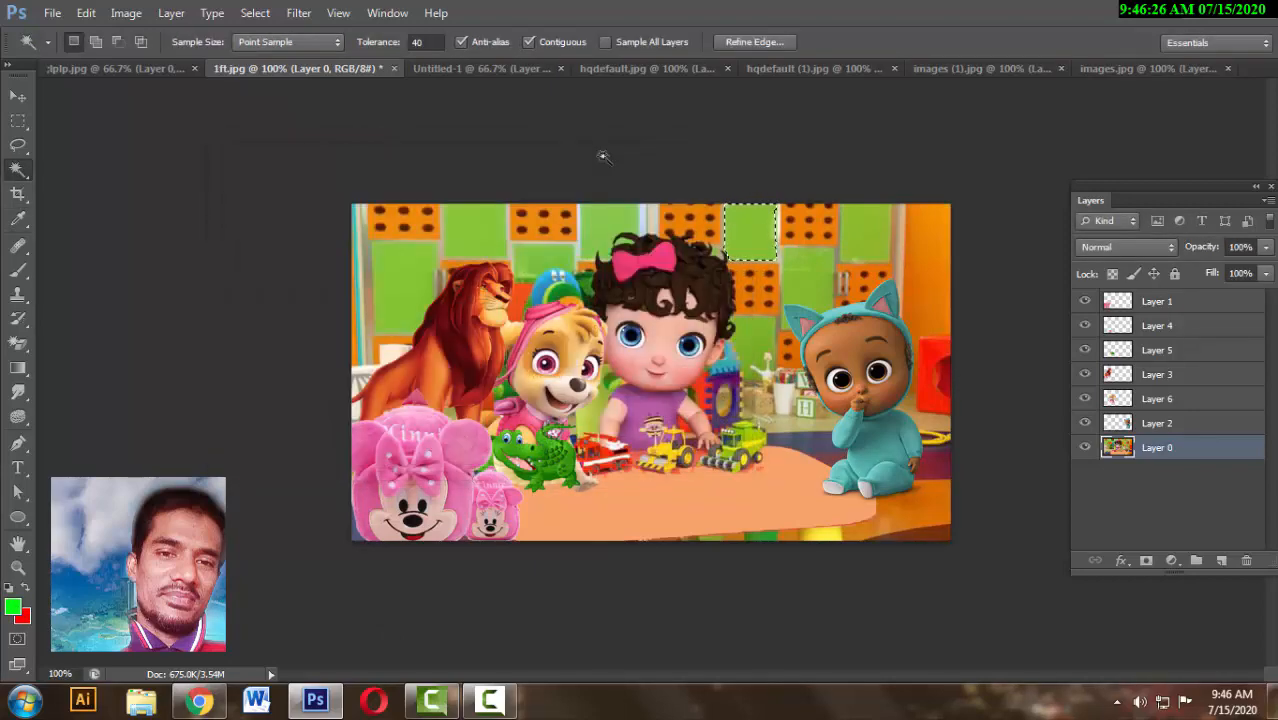
pyautogui.hotkey('alt', 'BackSpace')
# - Fill the green panels above the doll's bow, above the lion and behind the lion with the bright green foreground colour
pyautogui.click(603, 233)
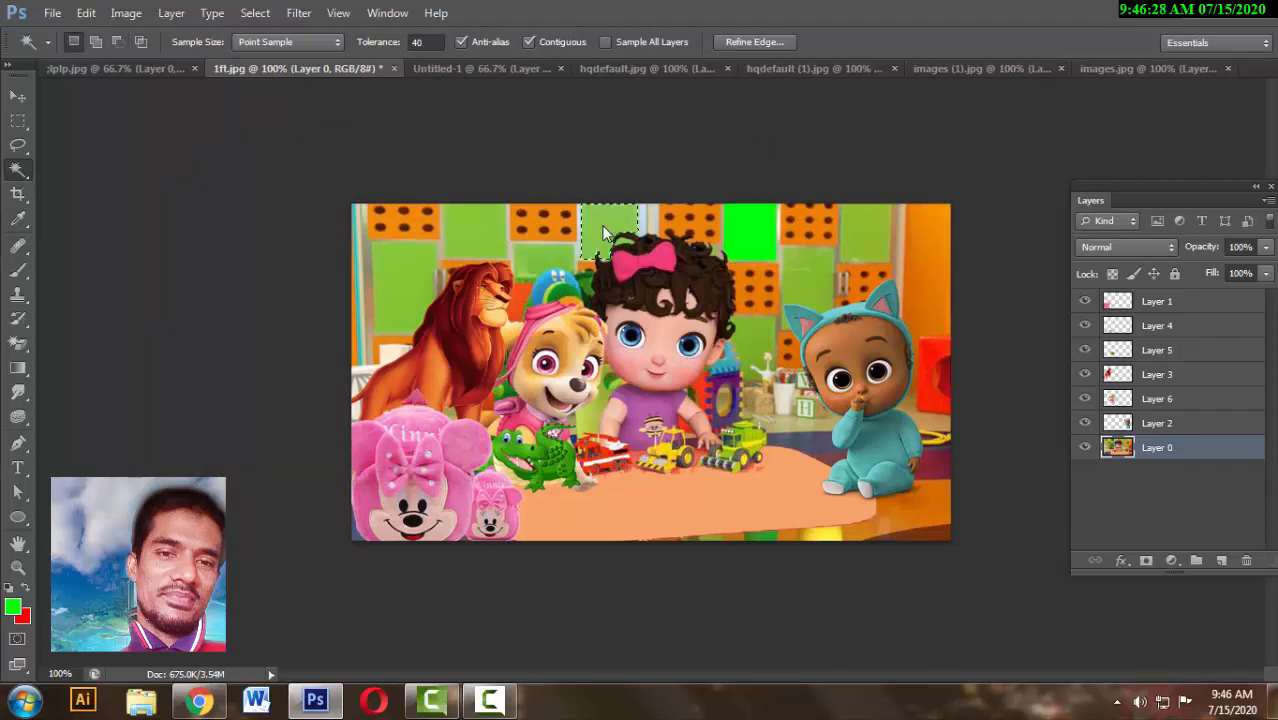
pyautogui.hotkey('alt', 'BackSpace')
pyautogui.click(472, 234)
pyautogui.hotkey('alt', 'BackSpace')
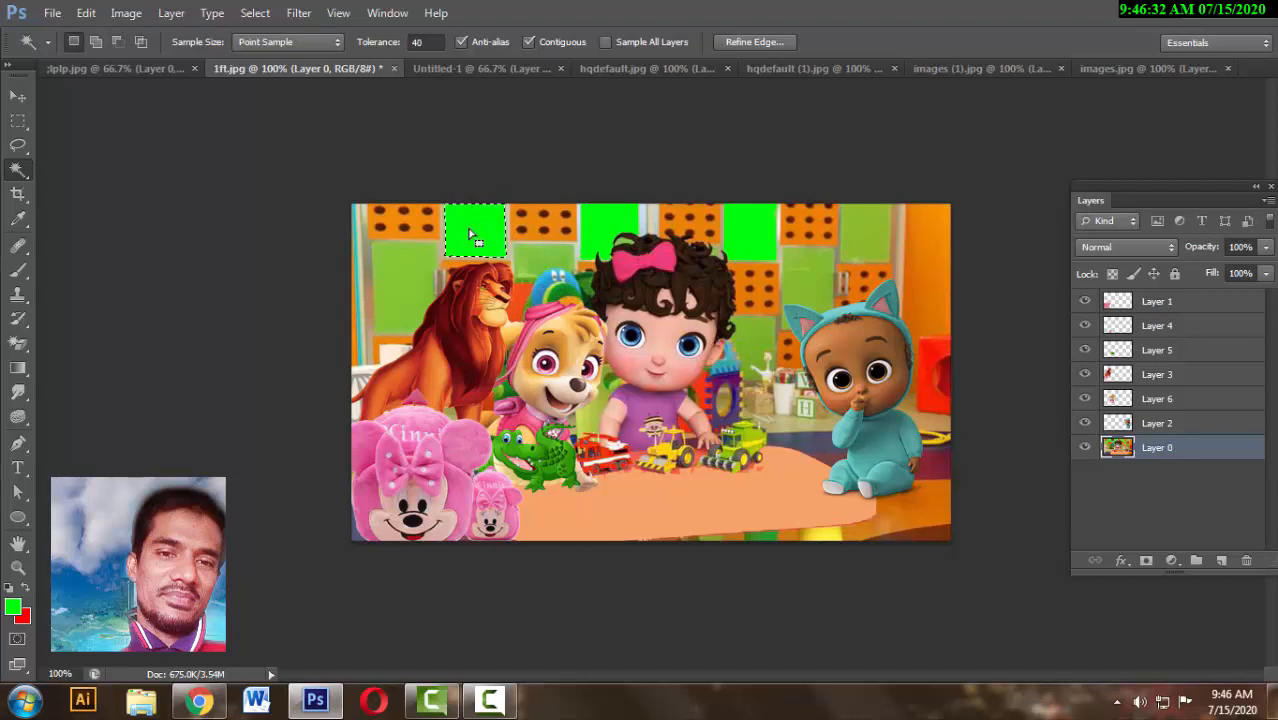
pyautogui.click(390, 278)
pyautogui.hotkey('alt', 'BackSpace')
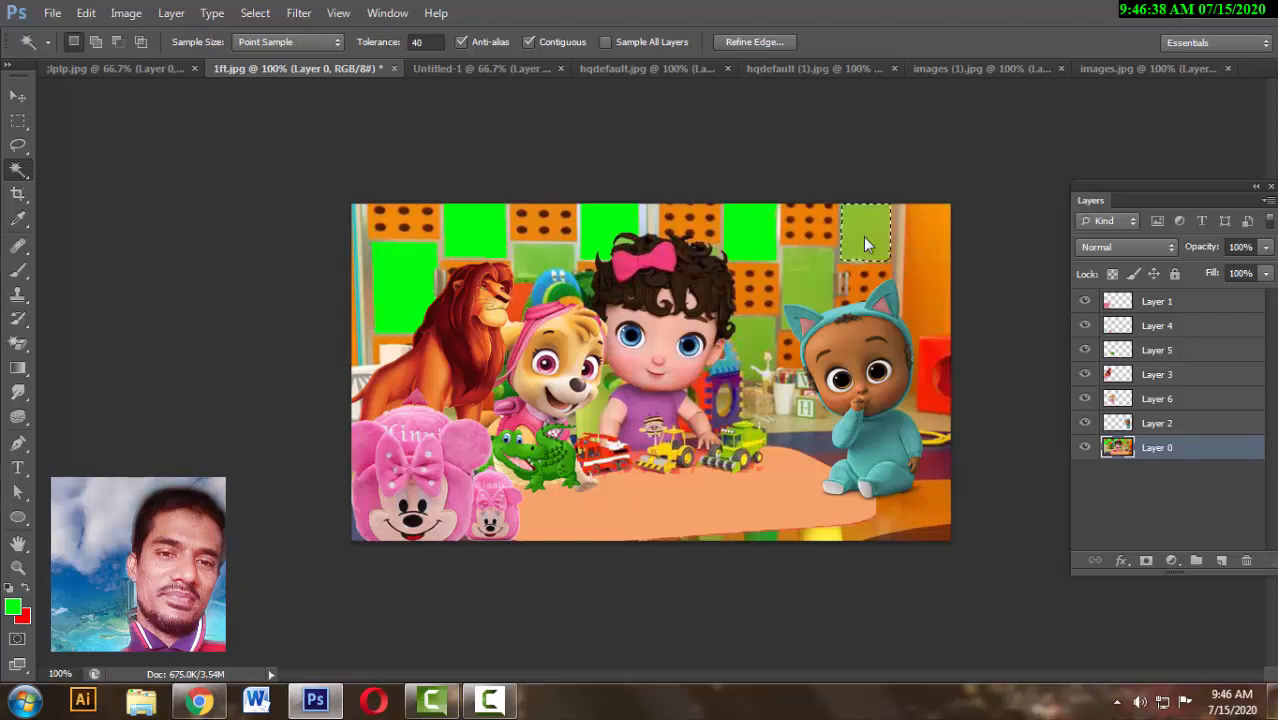
# - Fill the two green panels above the blue-suited baby and the orange wall beside them with bright green
pyautogui.hotkey('alt', 'BackSpace')
pyautogui.click(812, 280)
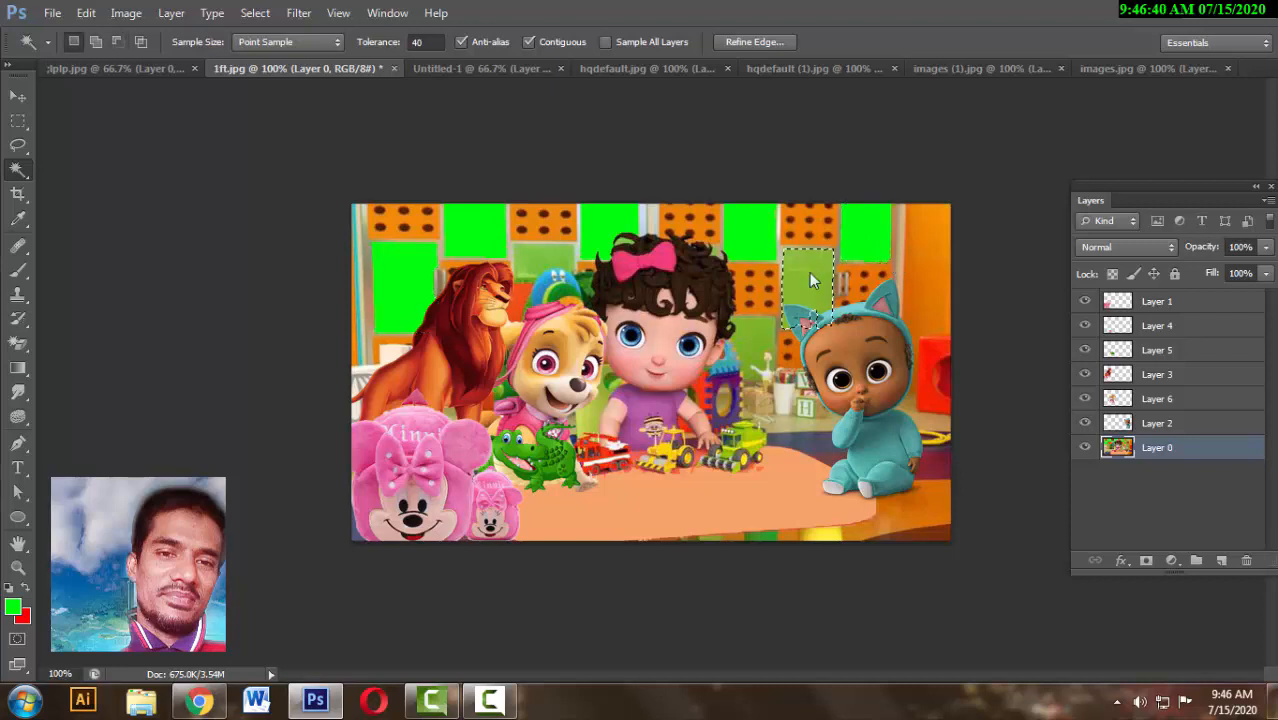
pyautogui.hotkey('alt', 'BackSpace')
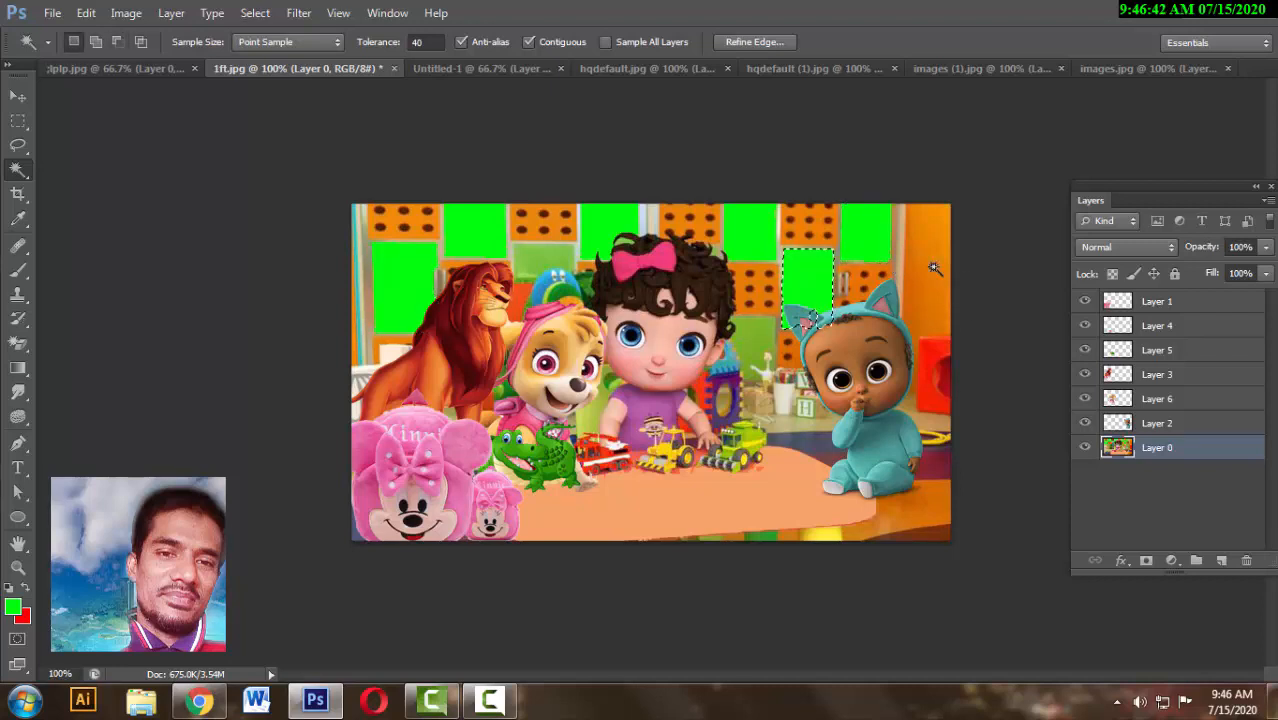
pyautogui.click(935, 274)
pyautogui.hotkey('alt', 'BackSpace')
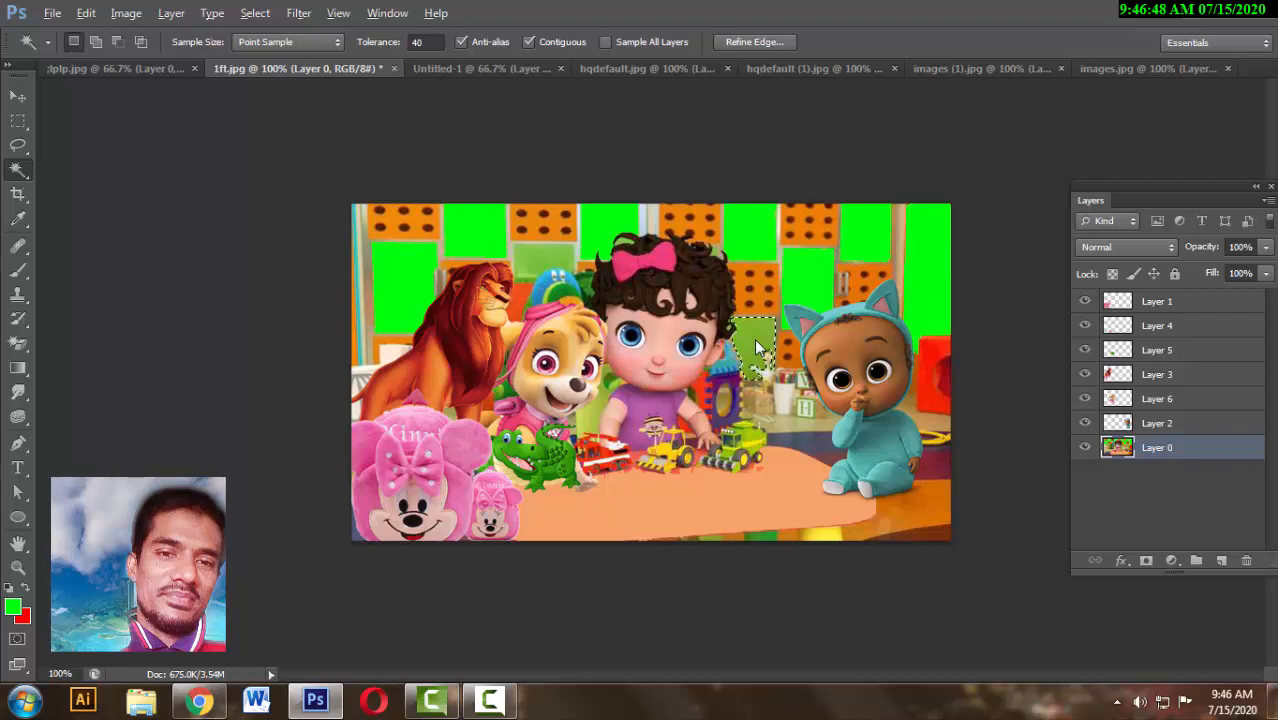
# - Fill the green panels beside the doll's cheek and above the puppy with bright green, and clear the selection
pyautogui.hotkey('alt', 'BackSpace')
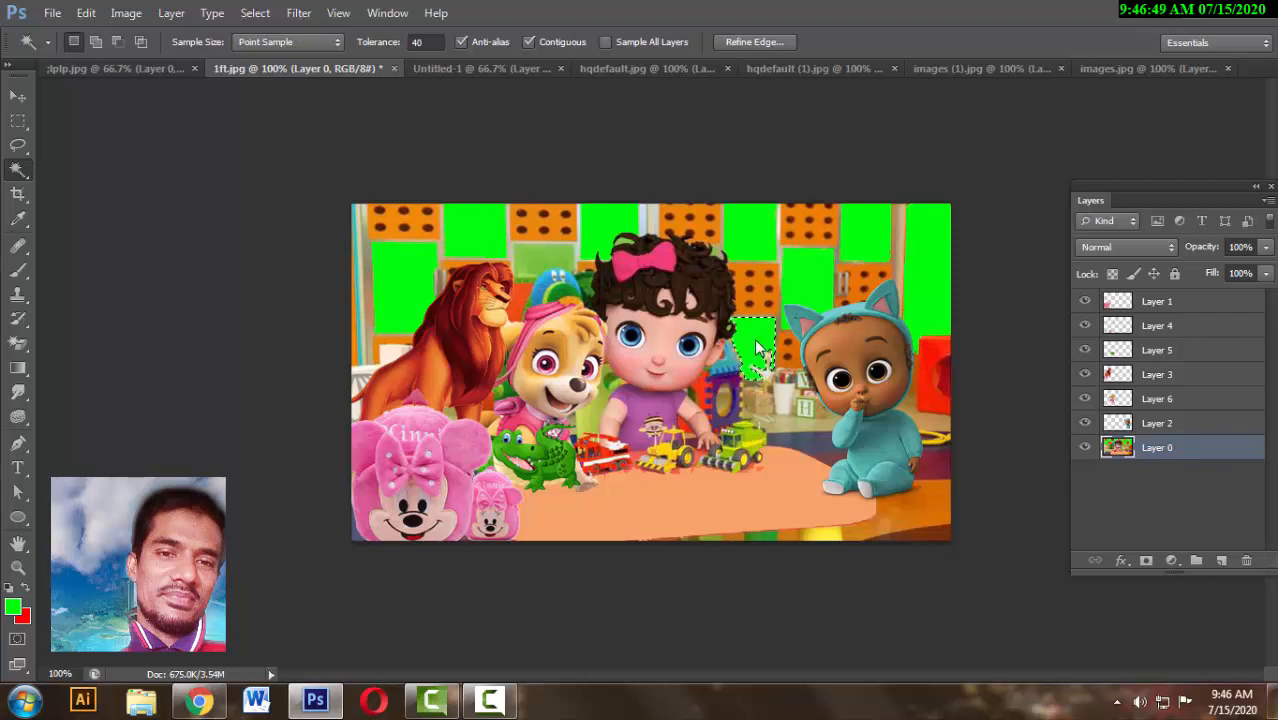
pyautogui.click(537, 268)
pyautogui.hotkey('alt', 'BackSpace')
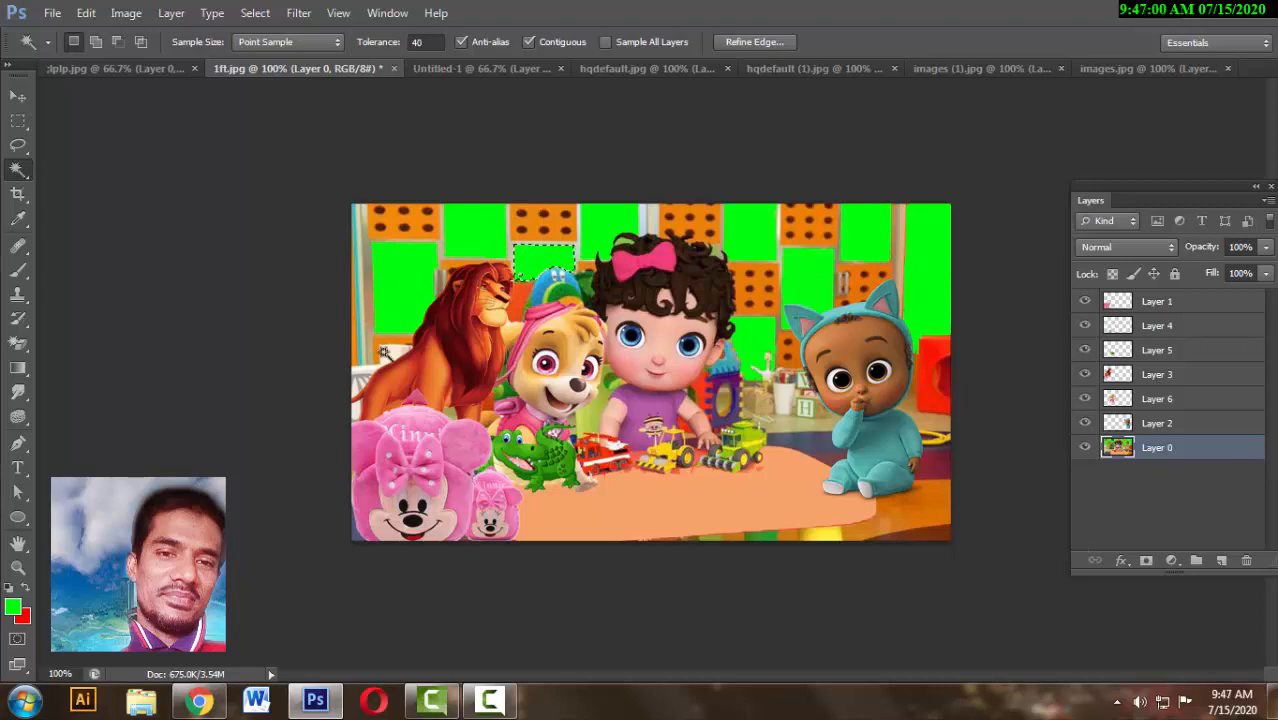
pyautogui.hotkey('ctrl', 'd')
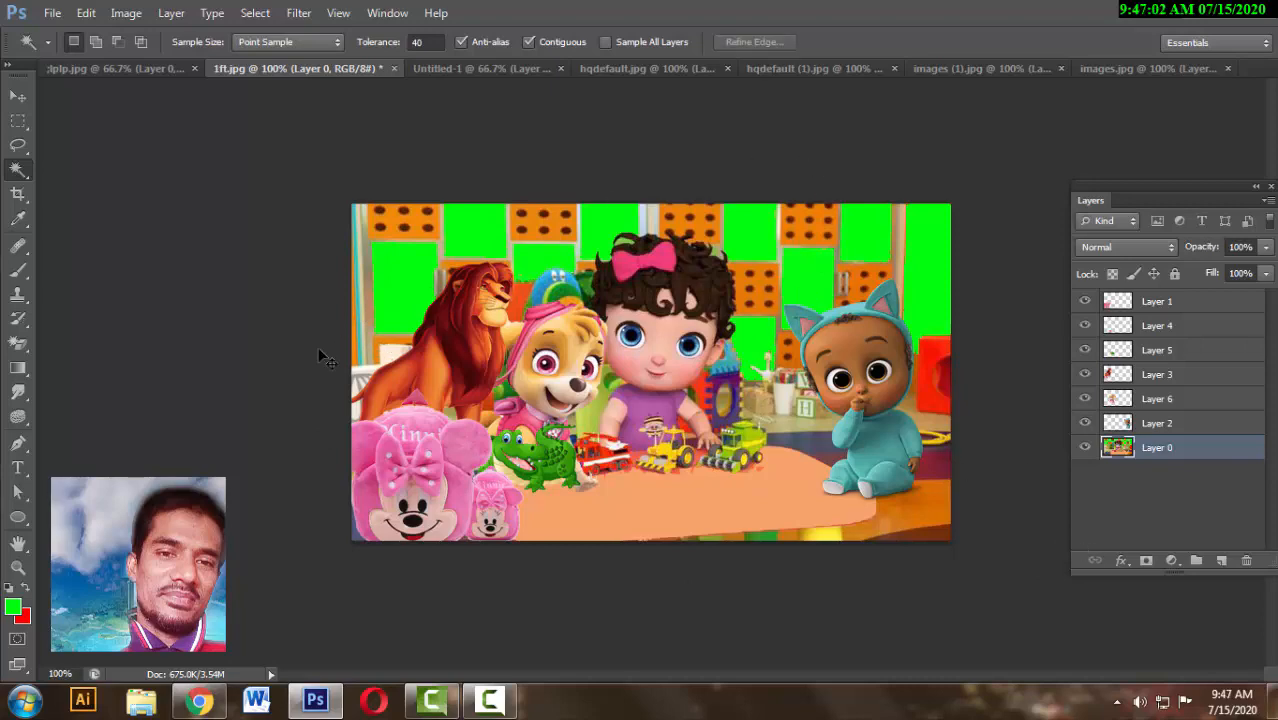
# - Swap the foreground and background colours and fill the first two orange dotted boards of the top row with red
pyautogui.hotkey('ctrl', '+')
pyautogui.moveTo(314, 327); pyautogui.dragTo(587, 418)
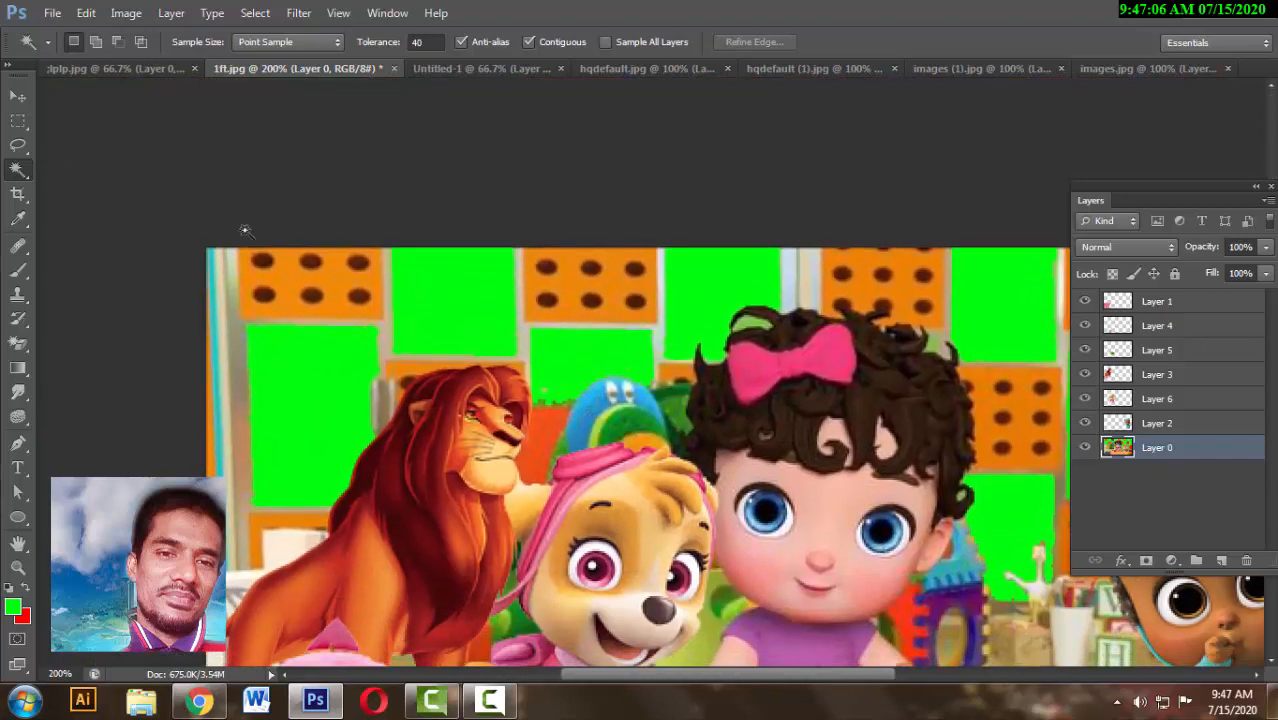
pyautogui.click(299, 277)
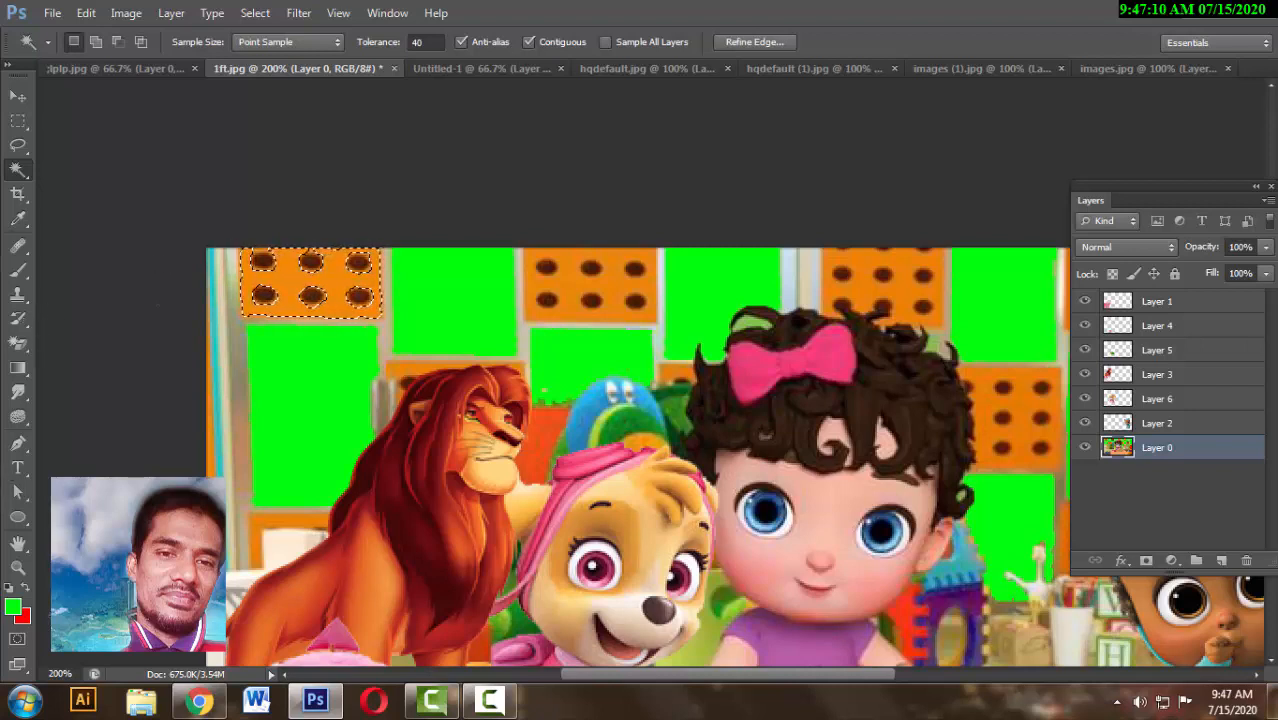
pyautogui.click(27, 594)
pyautogui.hotkey('alt', 'BackSpace')
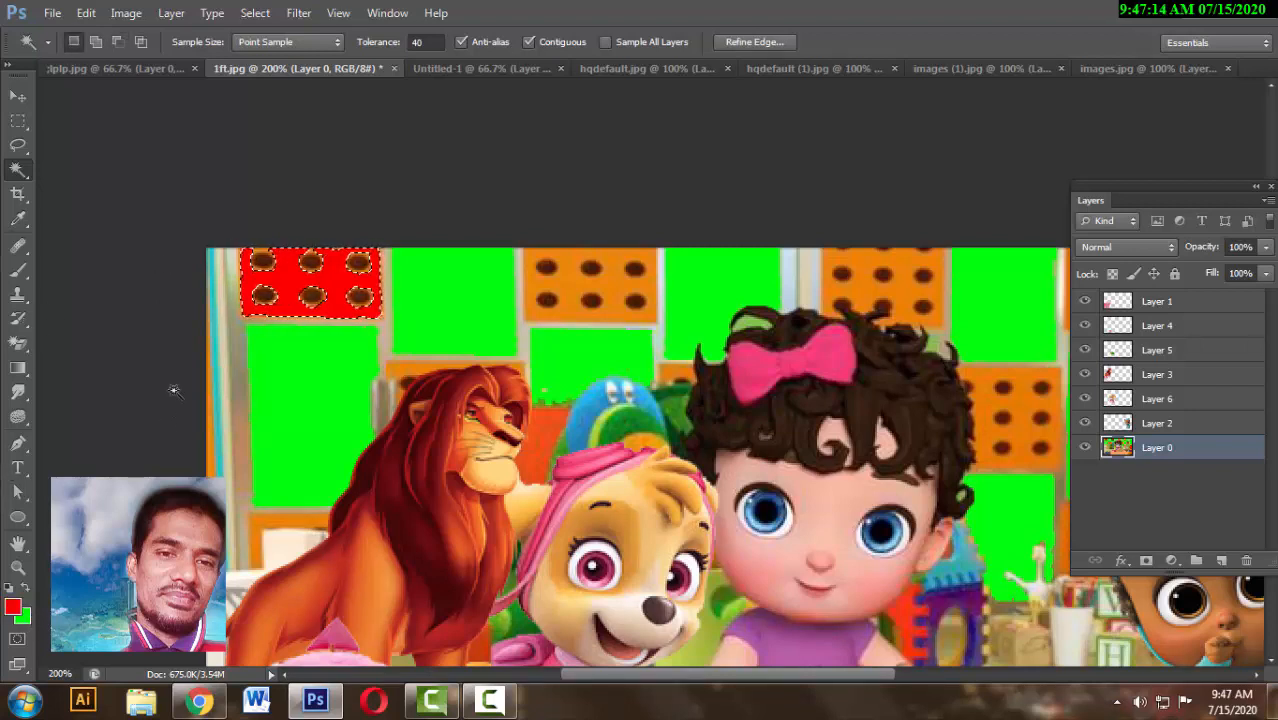
pyautogui.click(573, 298)
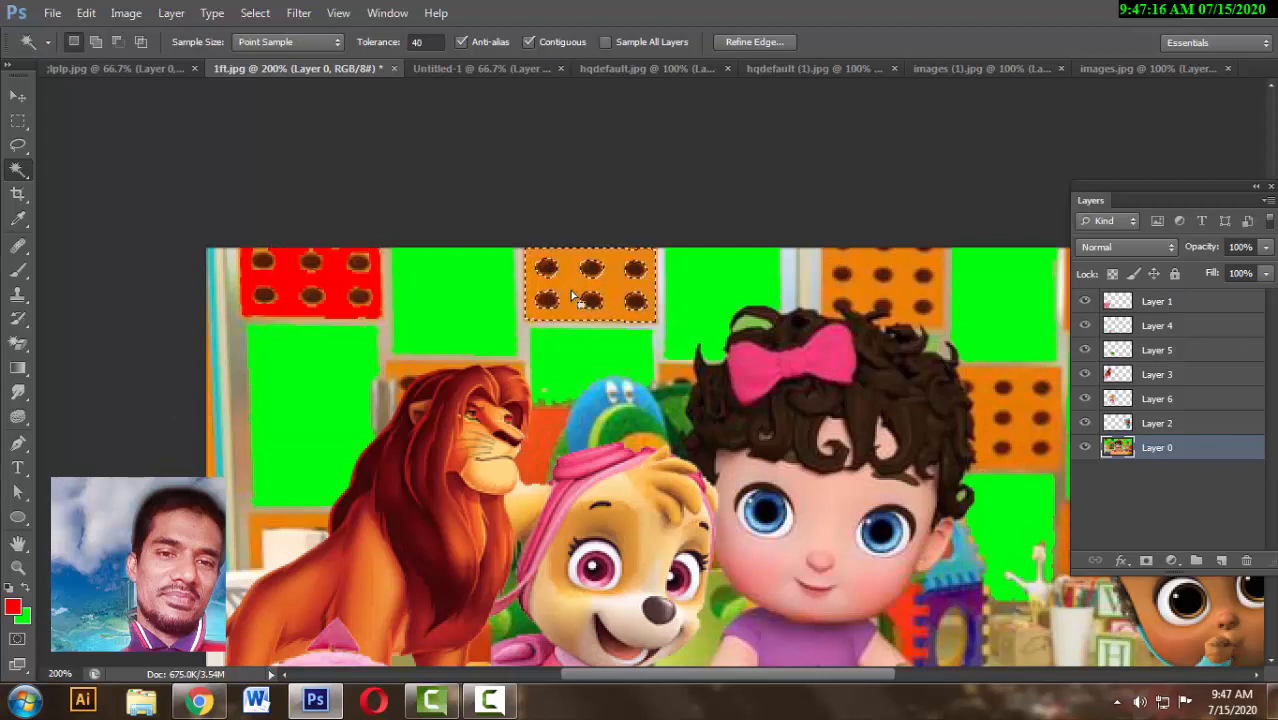
pyautogui.hotkey('alt', 'BackSpace')
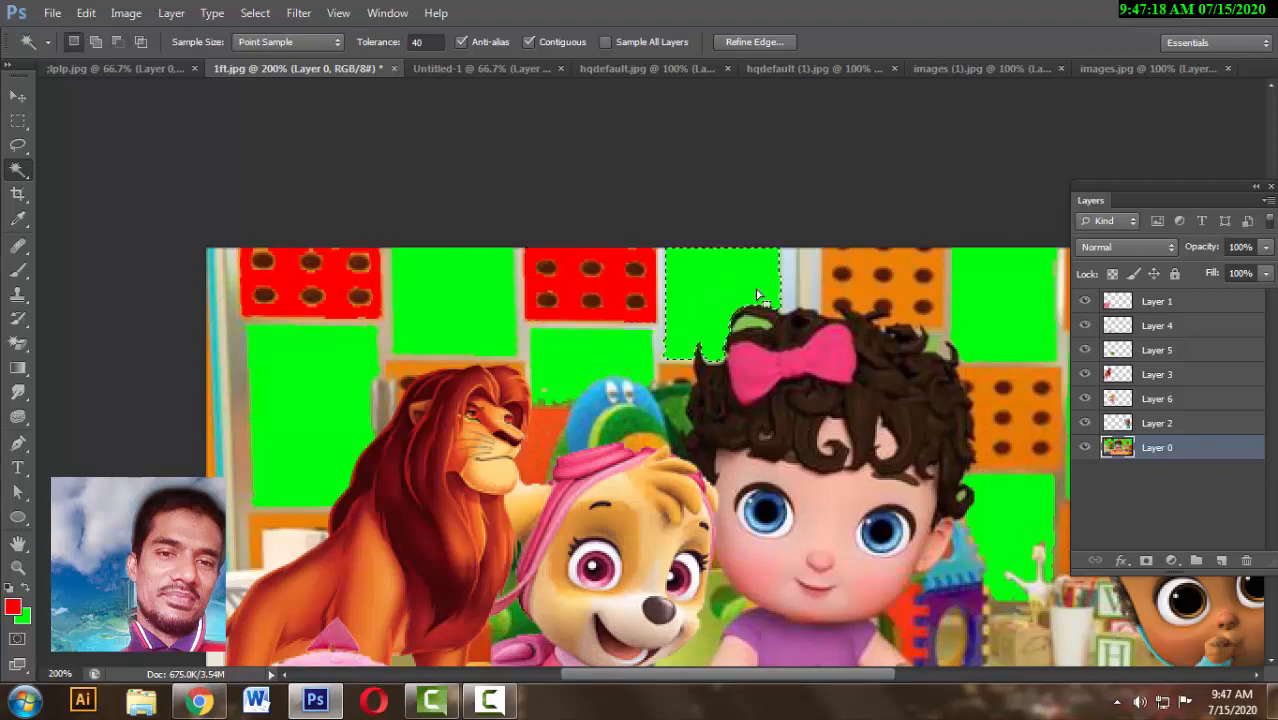
# - Fill the two remaining orange dotted boards of the top row with the red foreground colour
pyautogui.click(866, 274)
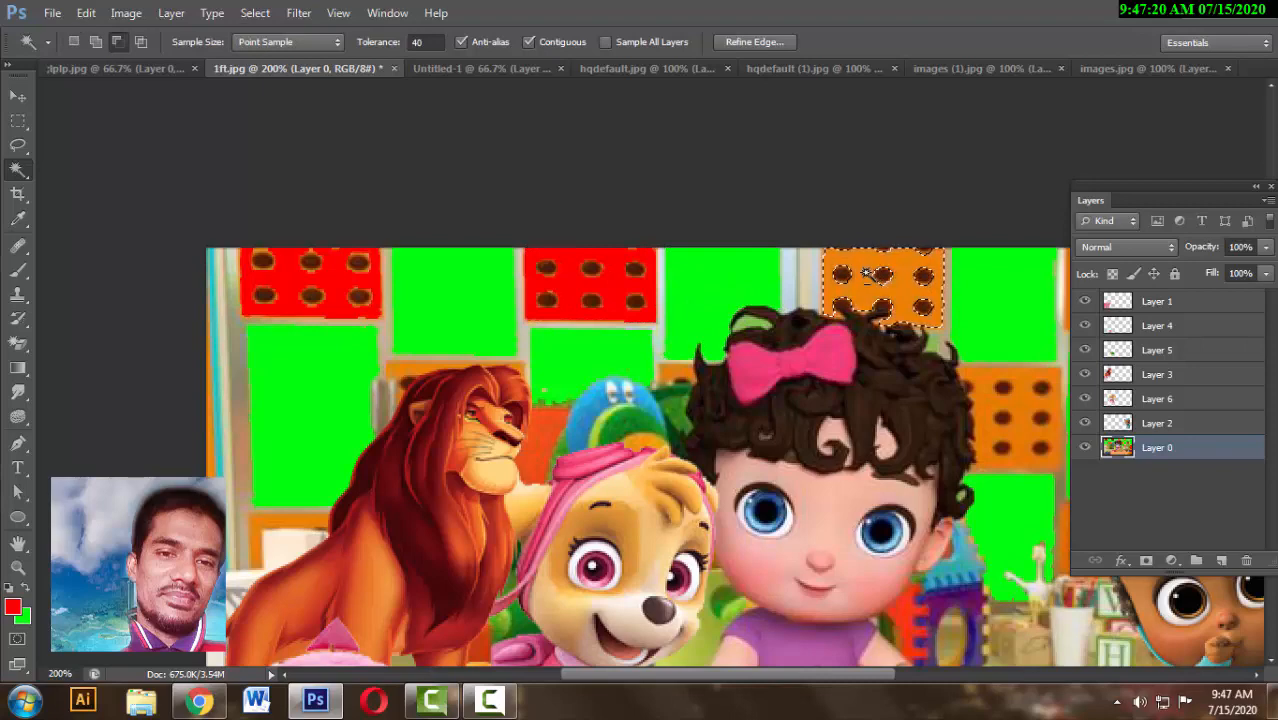
pyautogui.hotkey('alt', 'BackSpace')
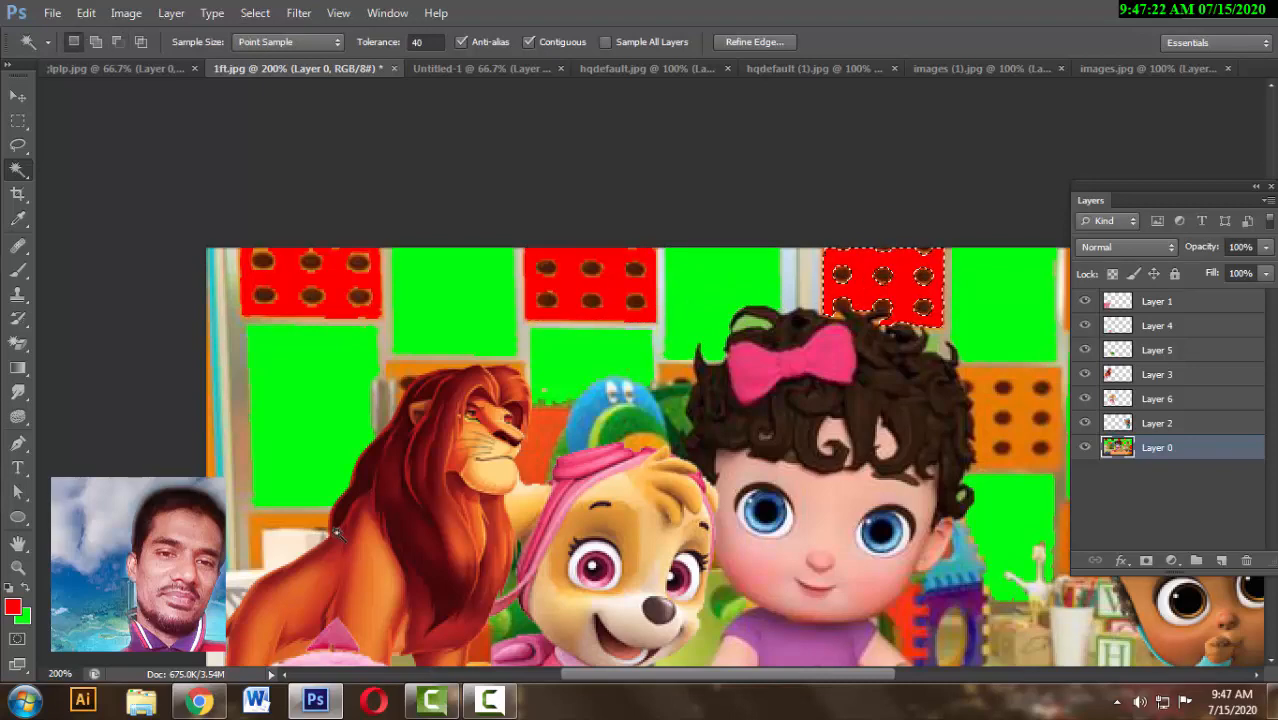
pyautogui.moveTo(797, 493); pyautogui.dragTo(167, 415)
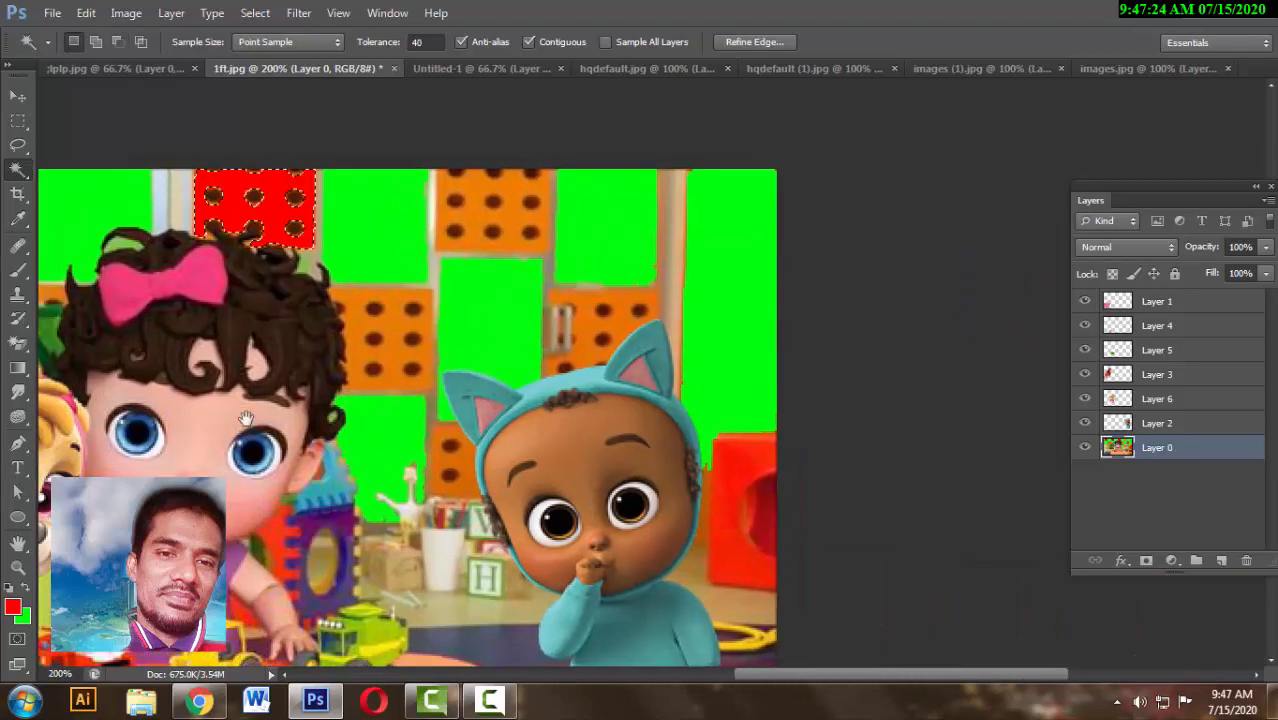
pyautogui.click(484, 226)
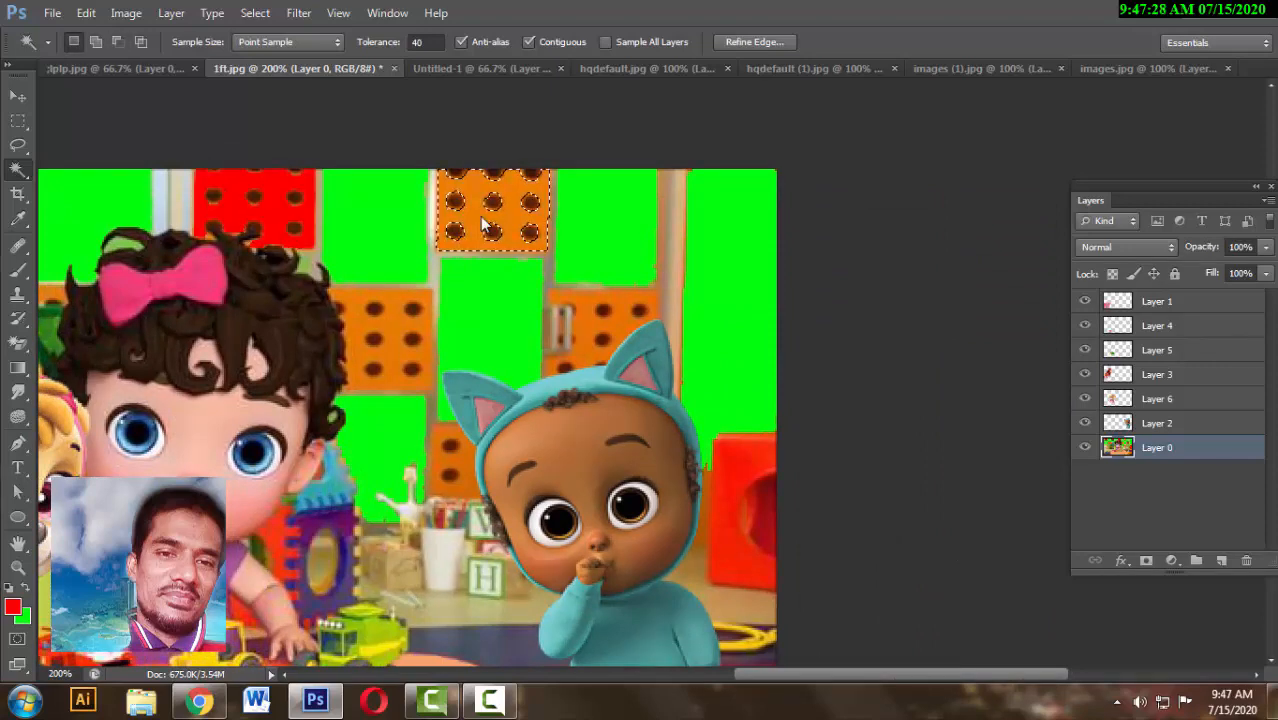
pyautogui.hotkey('ctrl', 'BackSpace')
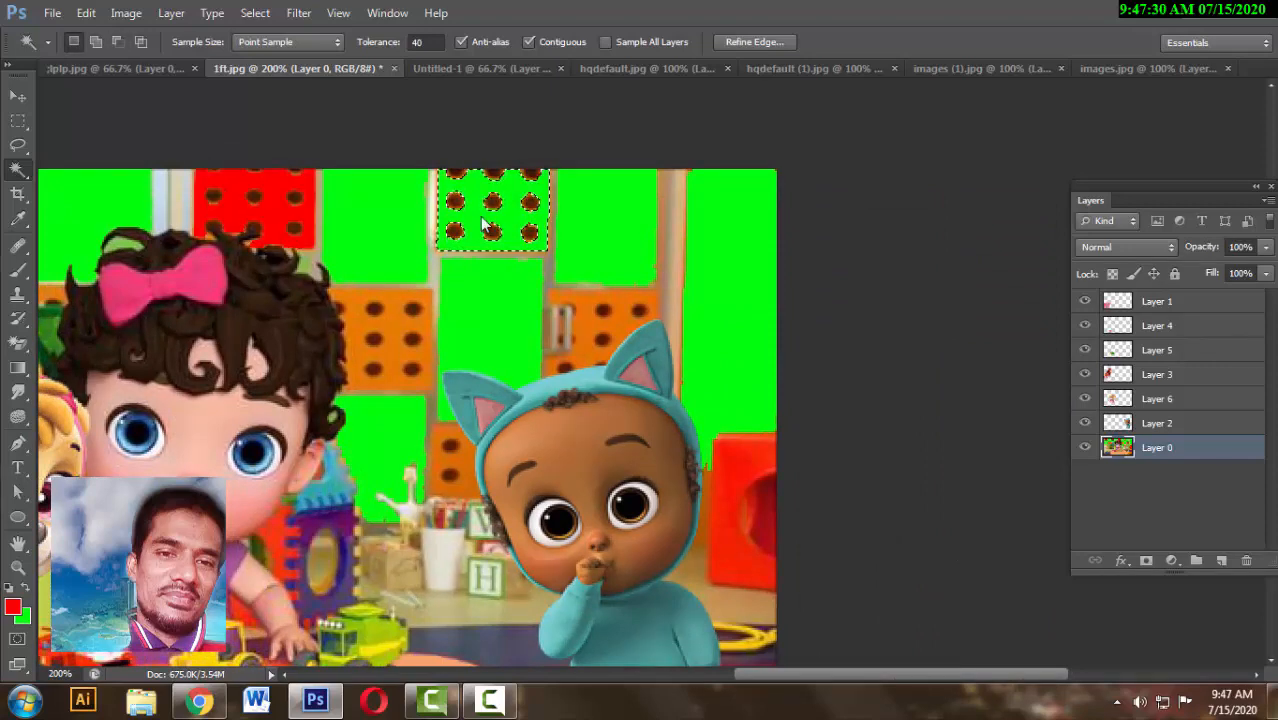
pyautogui.hotkey('ctrl', 'z')
pyautogui.scroll(-1, 499, 226)
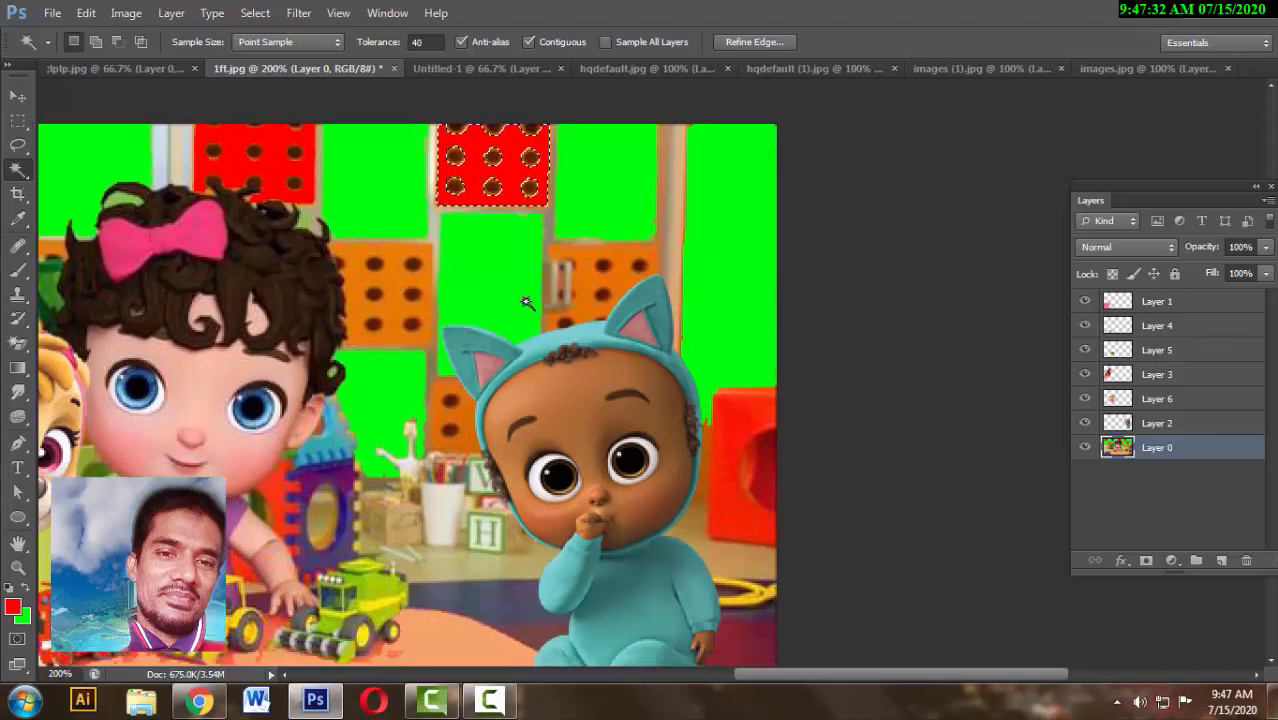
# - Fill the orange dotted boards beside the doll's hair, beside the blue-suited baby's cheek and behind the baby's ear with red
pyautogui.click(398, 312)
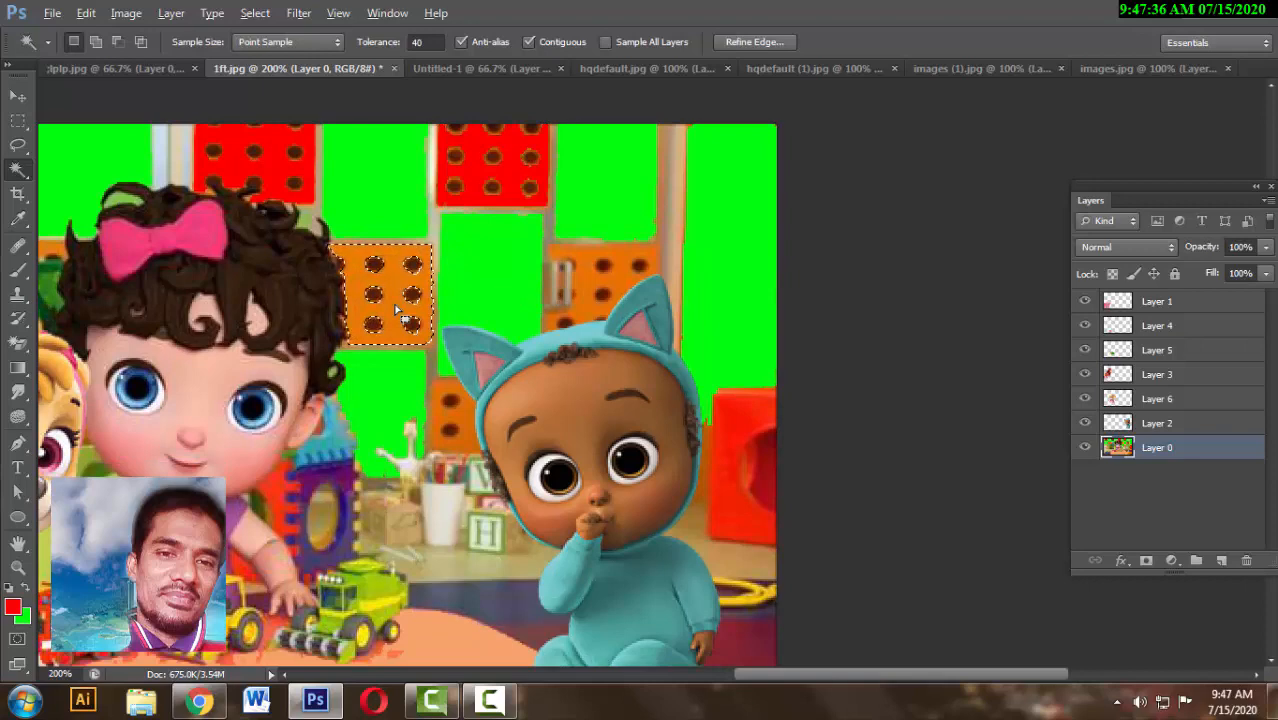
pyautogui.hotkey('alt', 'BackSpace')
pyautogui.scroll(-1, 430, 350)
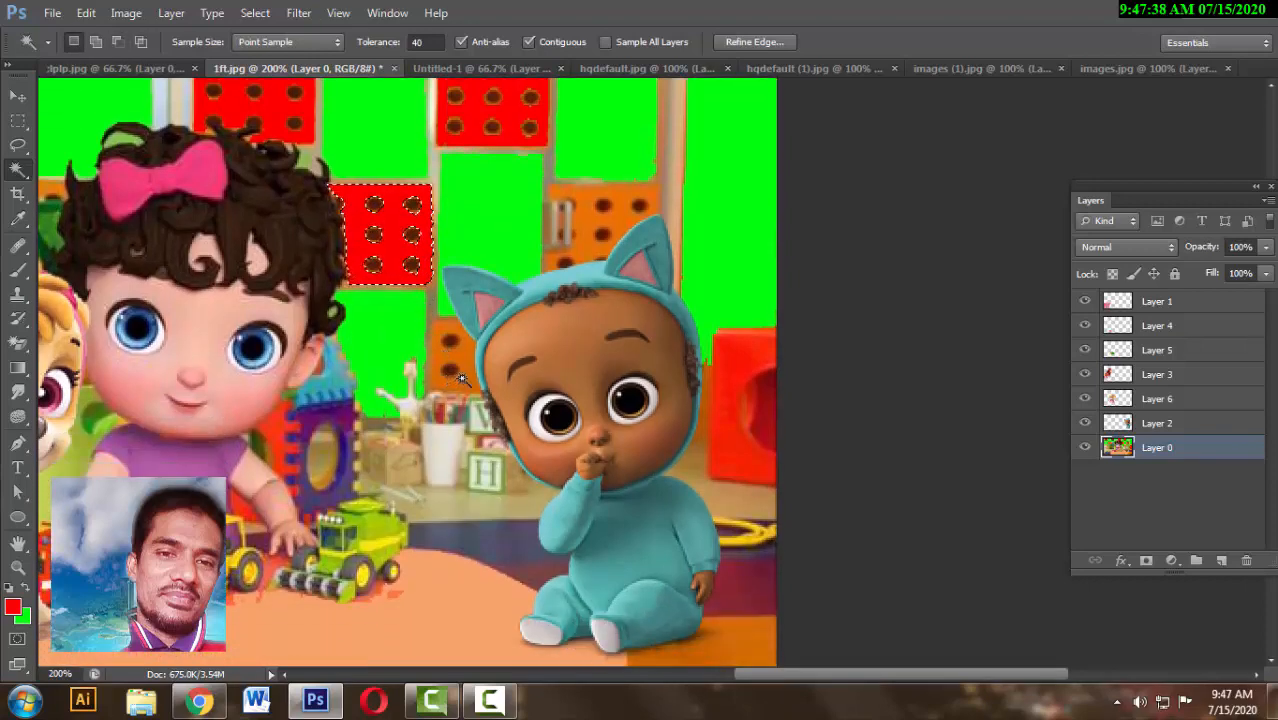
pyautogui.click(470, 385)
pyautogui.hotkey('alt', 'BackSpace')
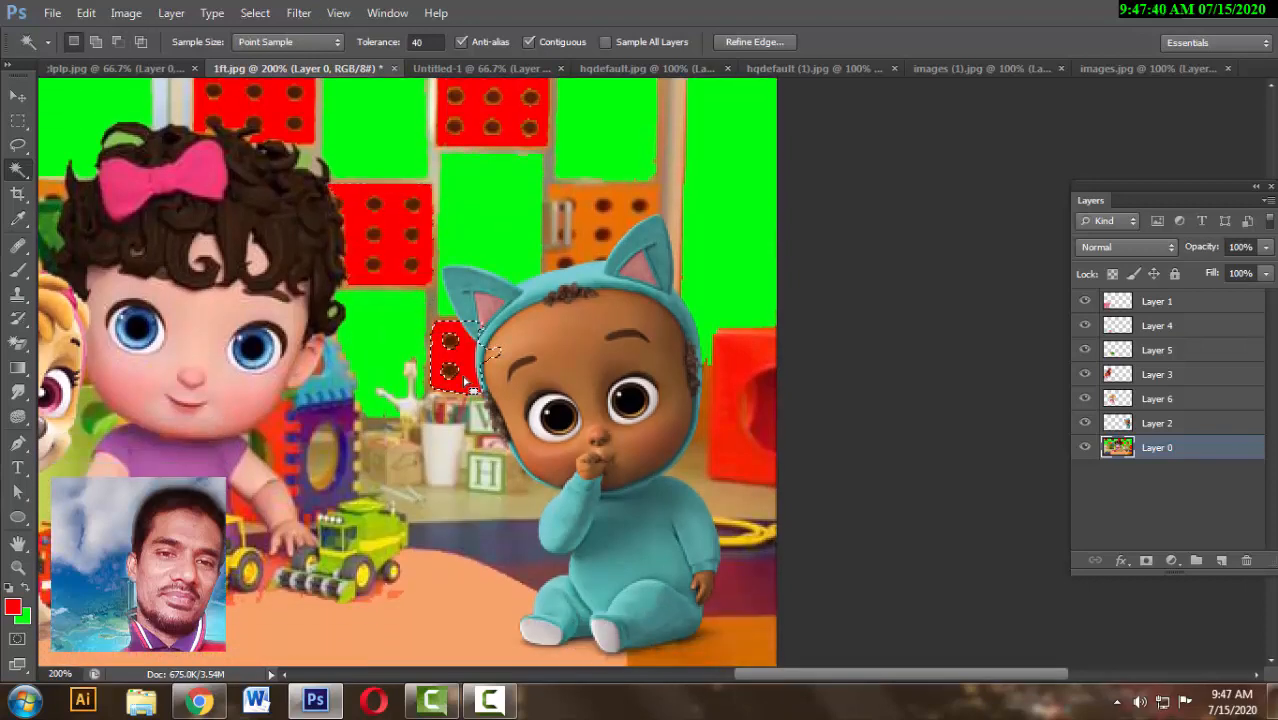
pyautogui.click(626, 214)
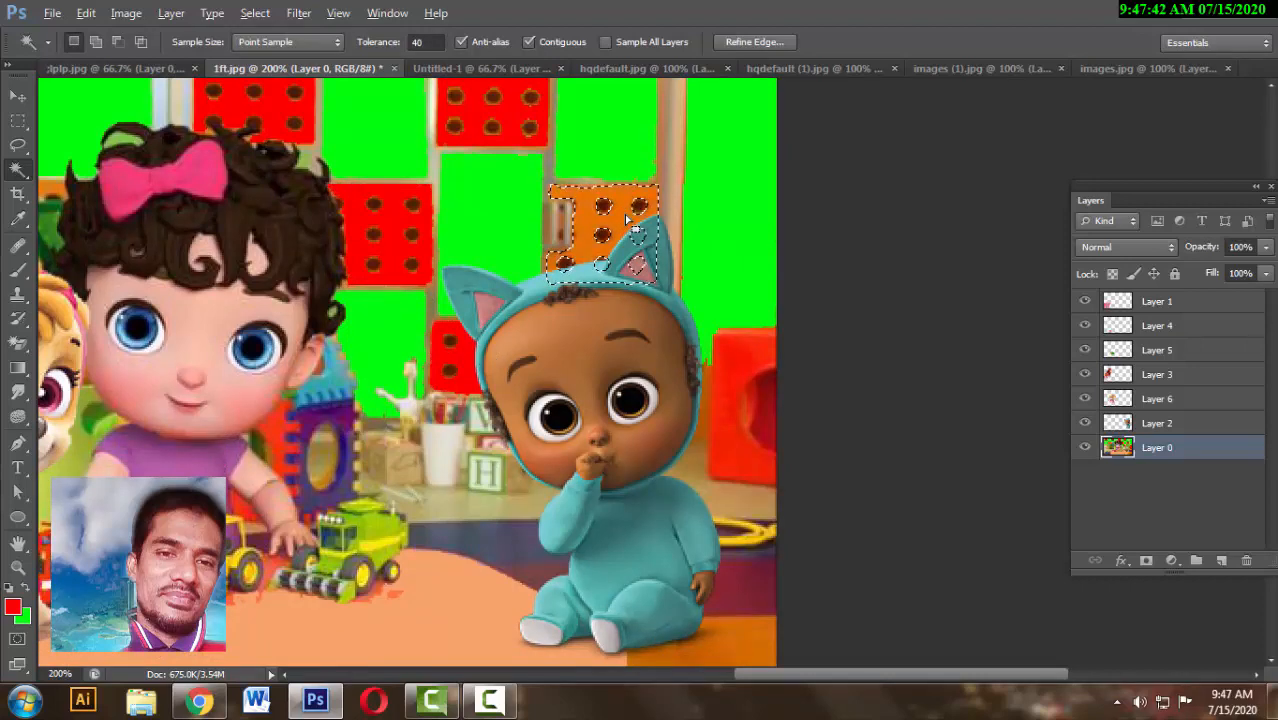
pyautogui.hotkey('alt', 'BackSpace')
pyautogui.scroll(-1, 710, 343)
pyautogui.scroll(-3, 710, 343)
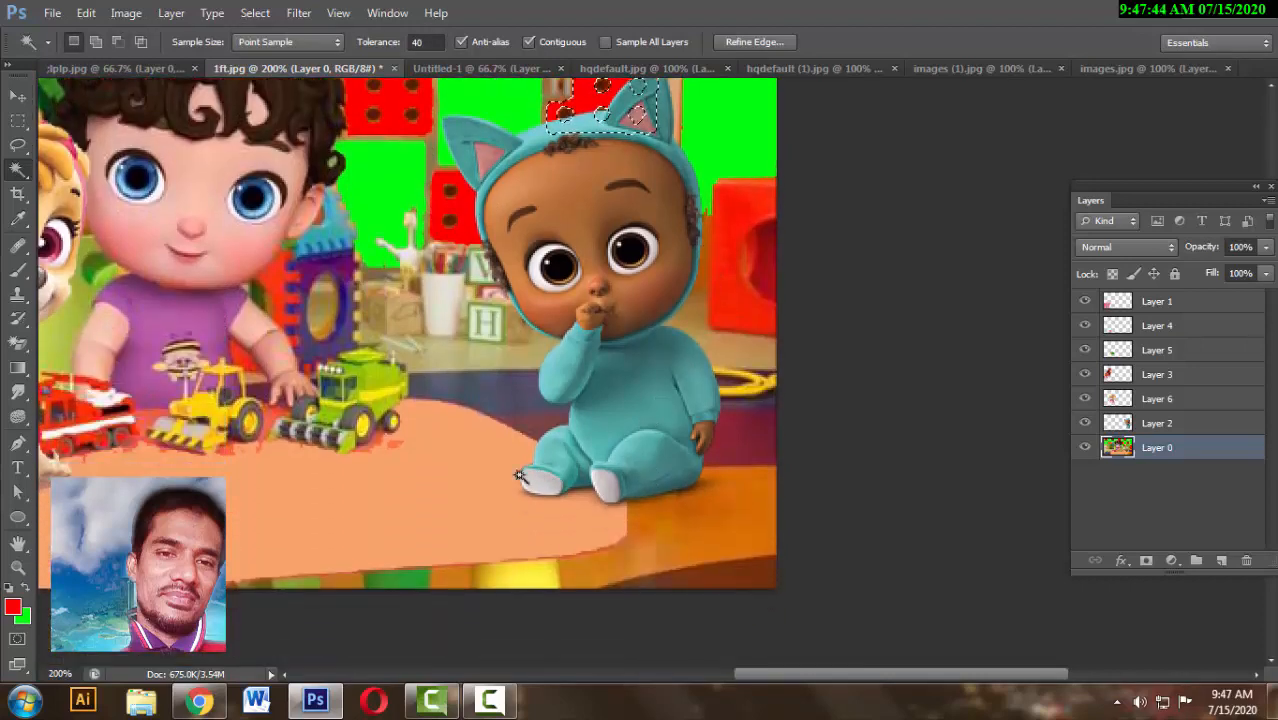
# - Fill the orange wall area between the lion's face and the puppy with red
pyautogui.hotkey('ctrl', '-')
pyautogui.hotkey('ctrl', '-')
pyautogui.hotkey('ctrl', '-')
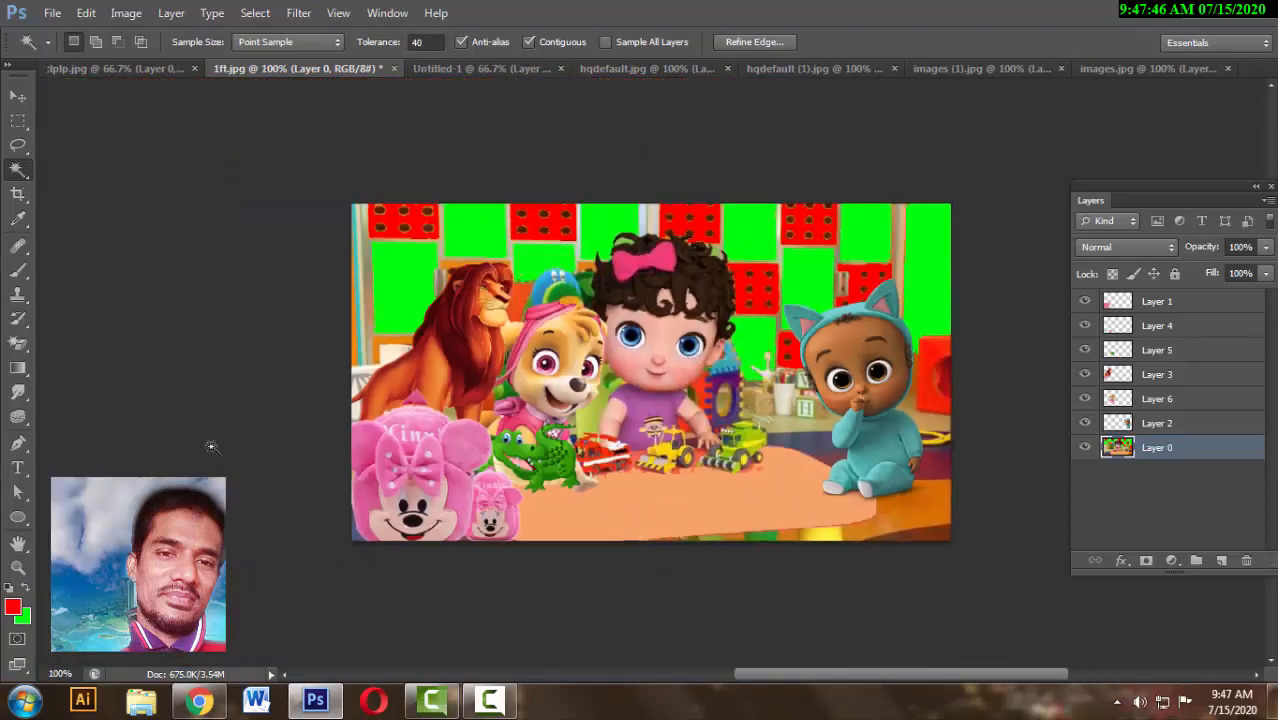
pyautogui.hotkey('ctrl', '+')
pyautogui.hotkey('ctrl', '+')
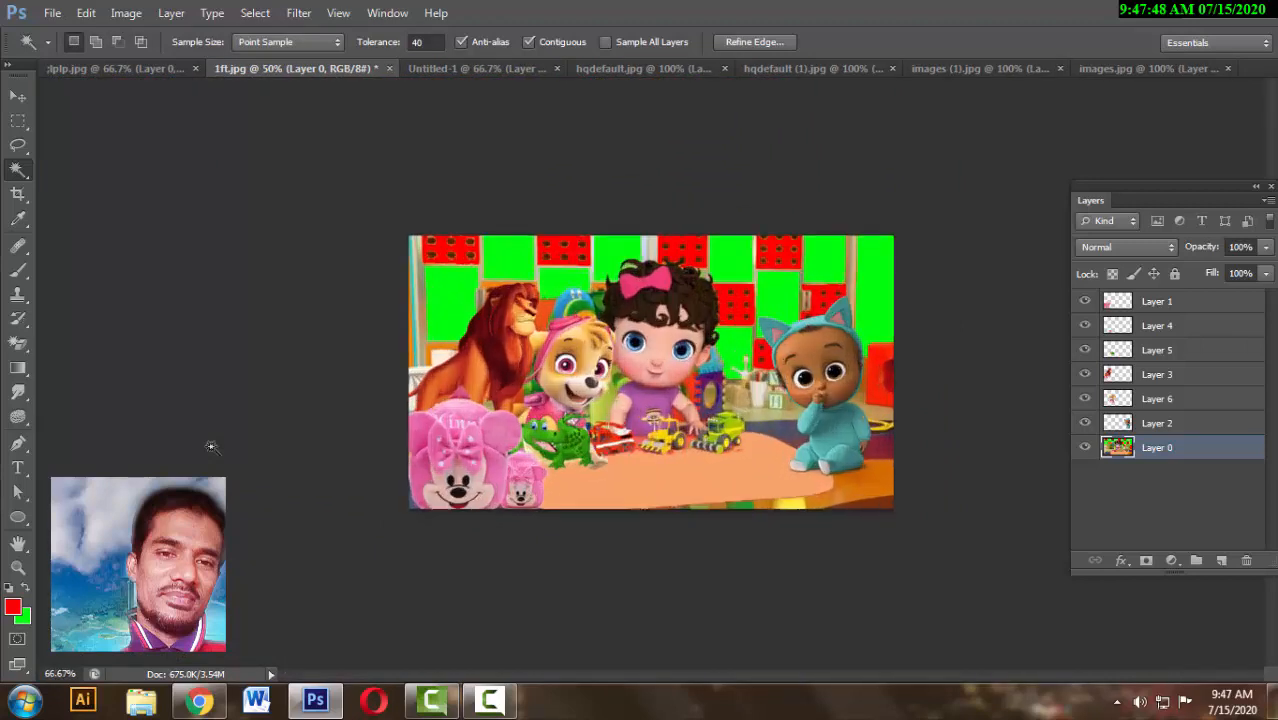
pyautogui.click(517, 296)
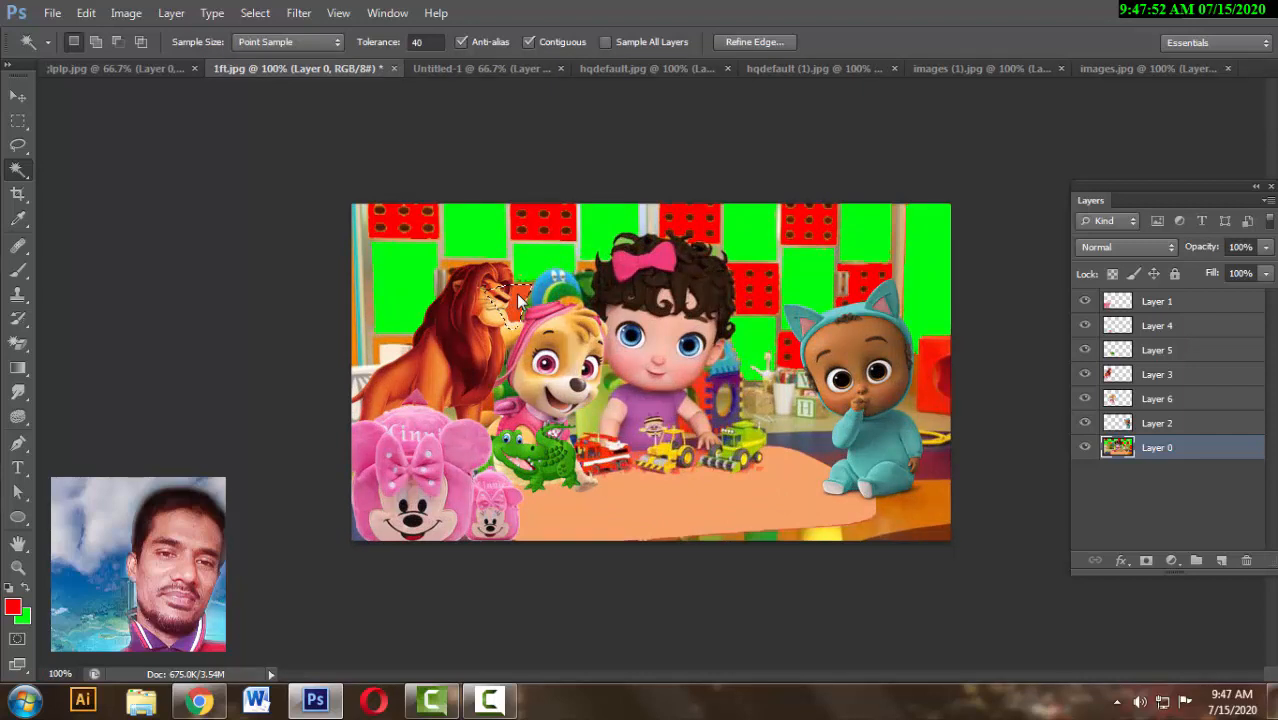
pyautogui.hotkey('alt', 'BackSpace')
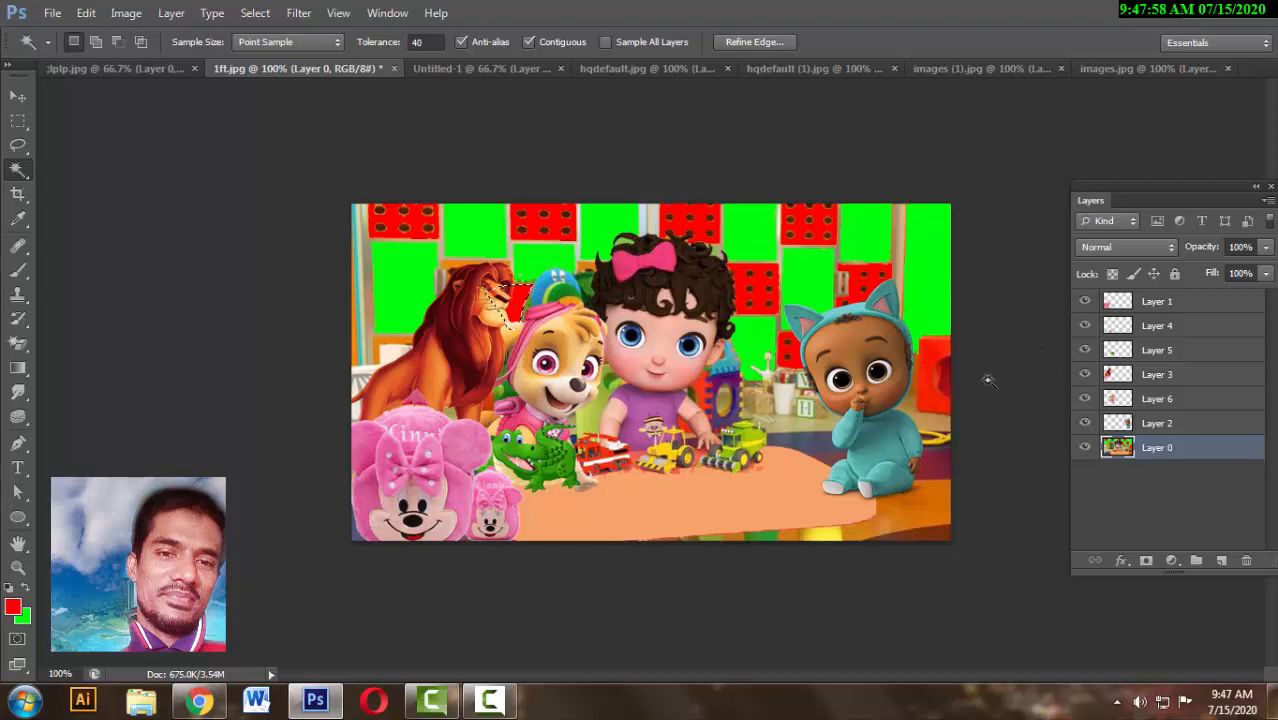
# - Select the red cube beside the blue-suited baby, clear the selection, and make the Magic Wand active again
pyautogui.click(941, 411)
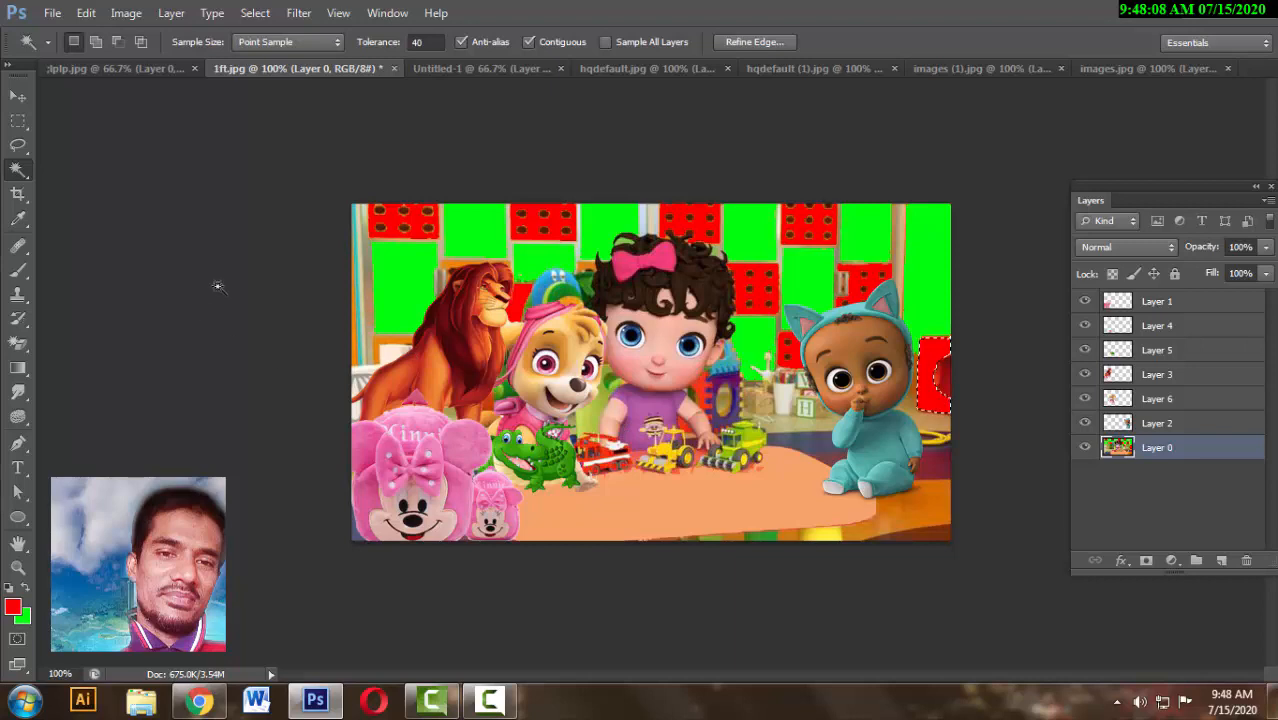
pyautogui.click(18, 97)
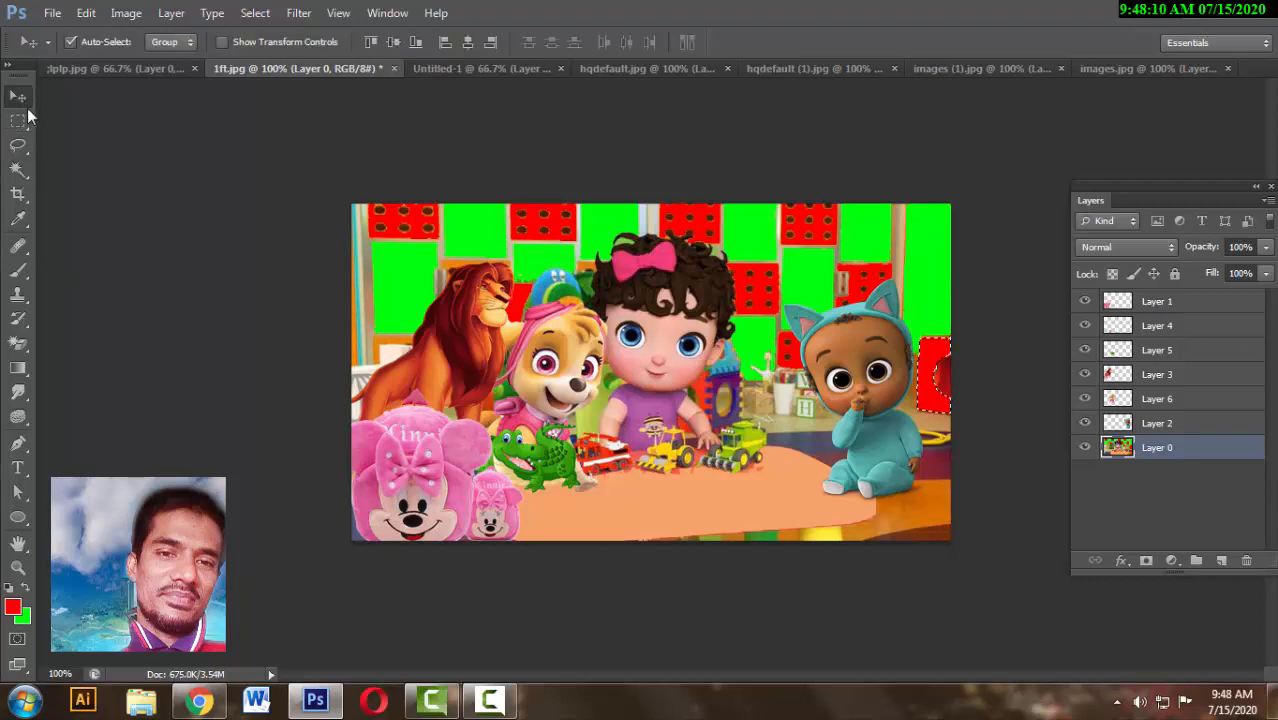
pyautogui.hotkey('ctrl', 'd')
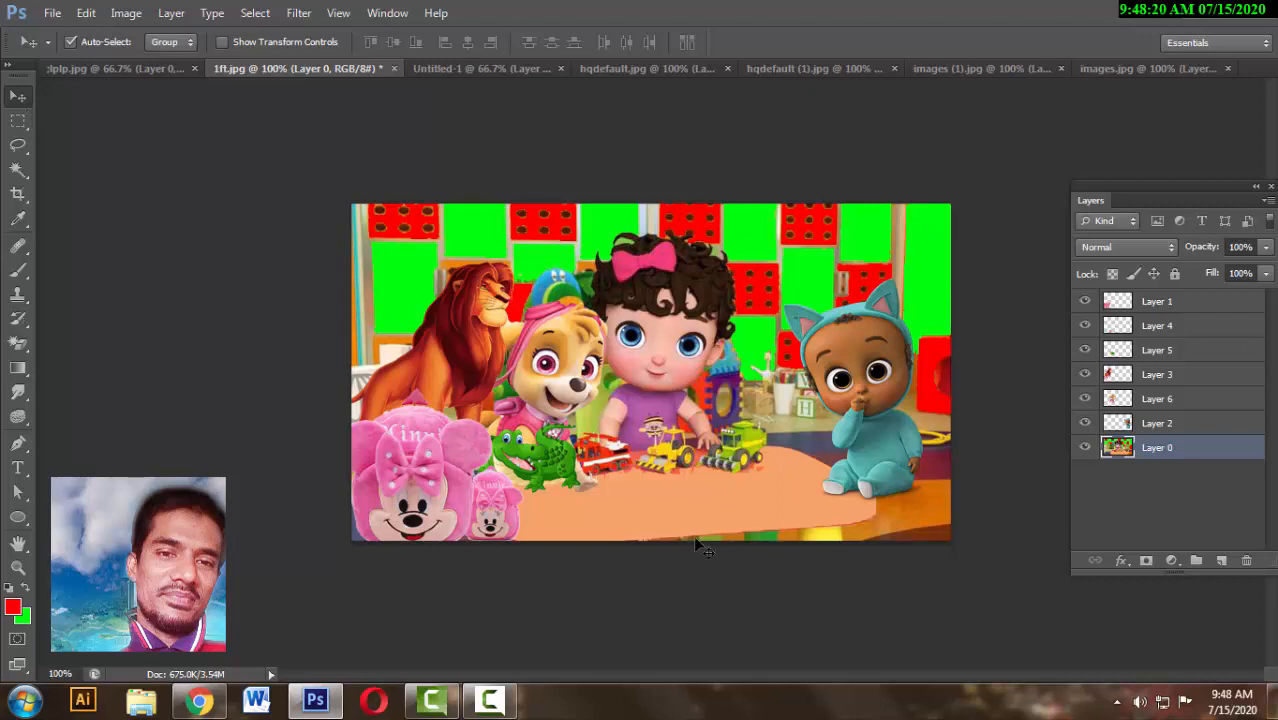
pyautogui.click(19, 170)
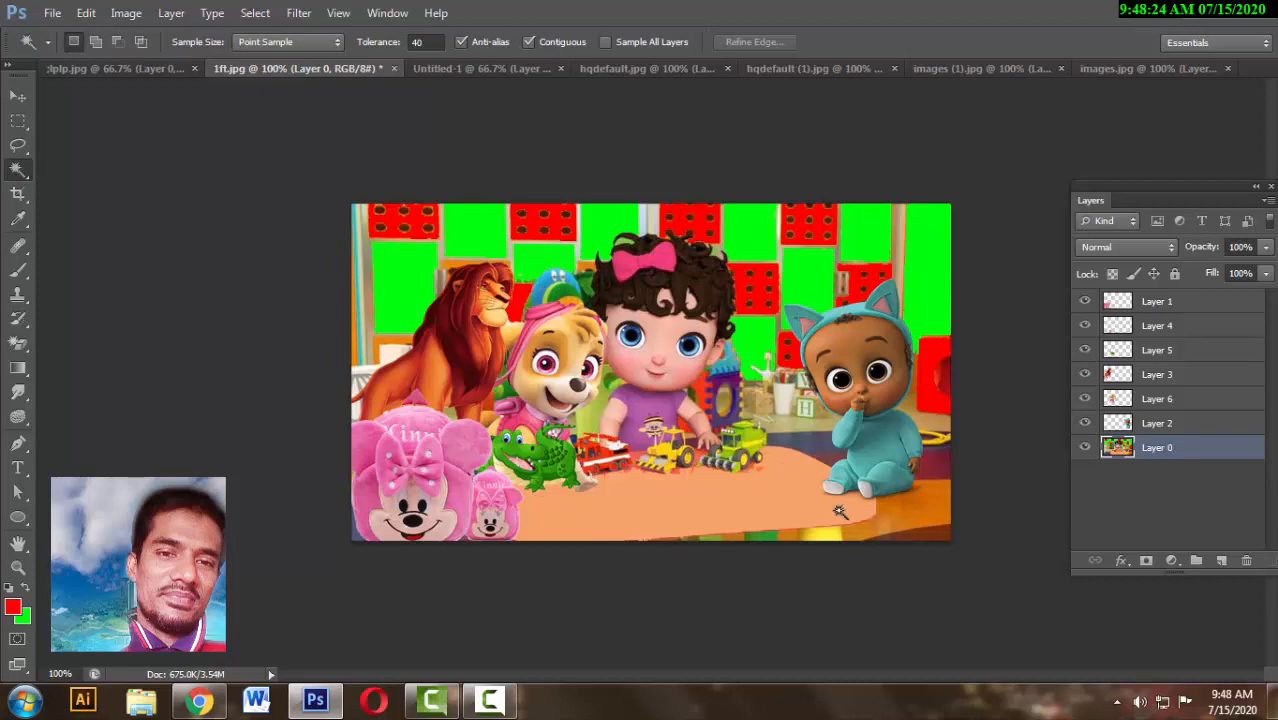